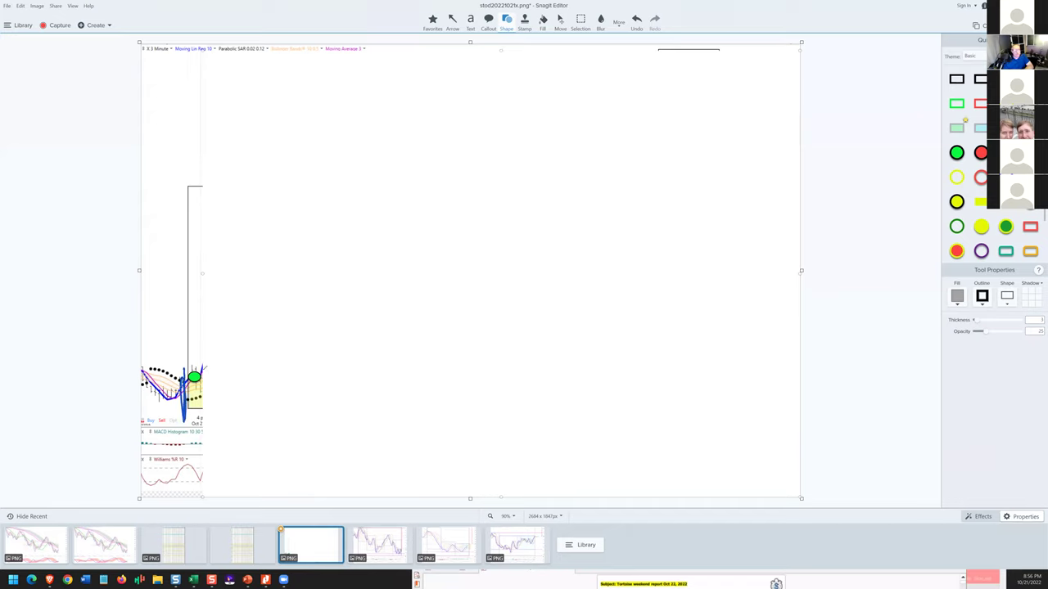
Step: Circle the first green entry dot and hatch its yellow zone in blue, and slide the white cover right to reveal more of the rise
left_click_drag(203, 363, 200, 365)
mouse_move(195, 409)
left_mouse_down()
mouse_move(228, 376)
mouse_move(205, 378)
mouse_move(221, 403)
left_mouse_up()
left_click_drag(300, 356, 315, 357)
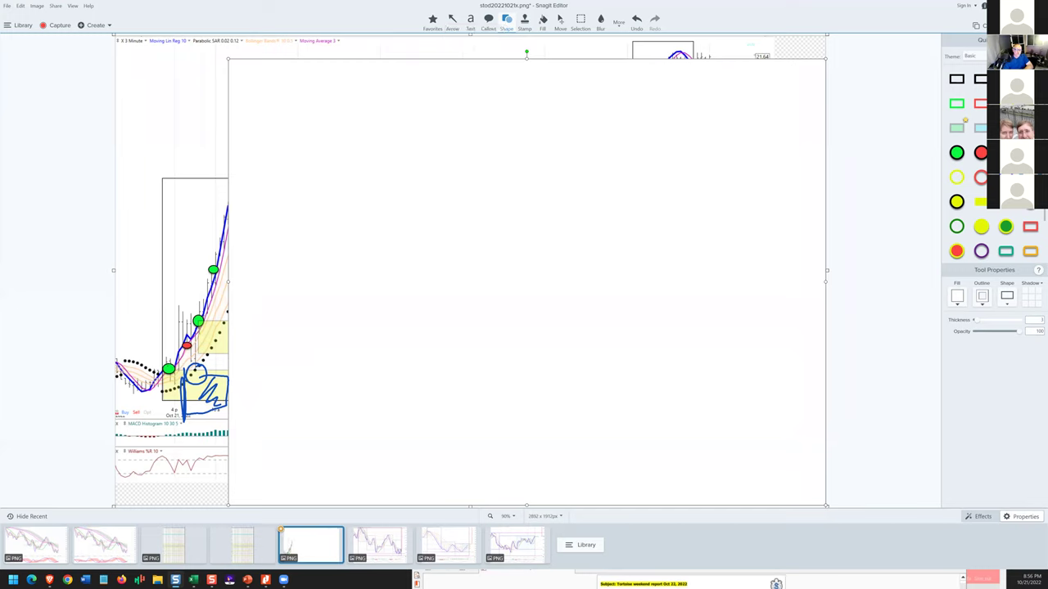
Step: Trace the price spike around the first red dot in blue, and circle the second green dot and outline its yellow zone
mouse_move(169, 366)
left_mouse_down()
mouse_move(175, 309)
mouse_move(186, 336)
left_mouse_up()
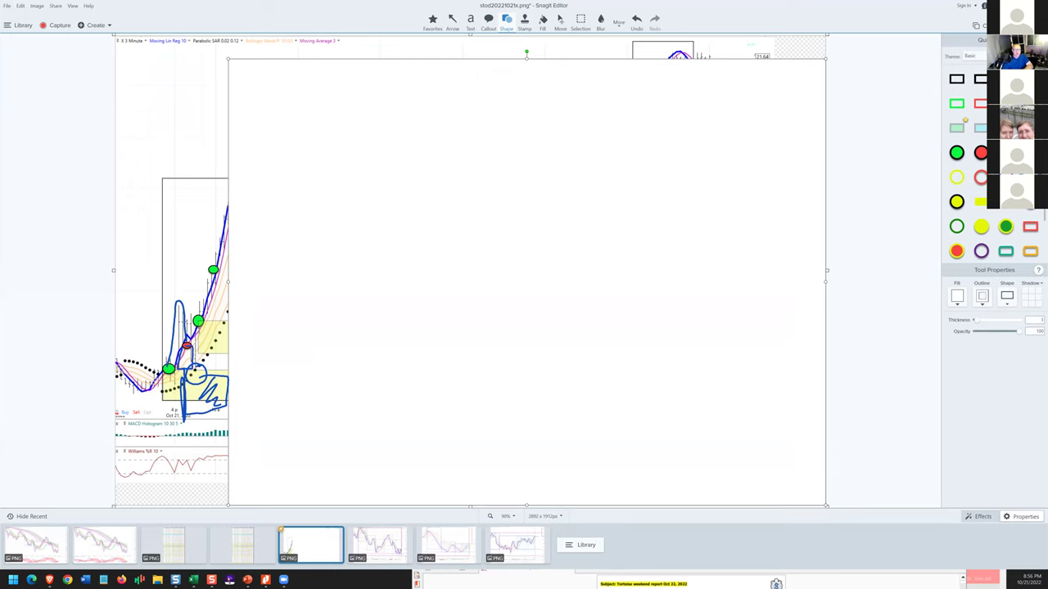
mouse_move(198, 336)
left_mouse_down()
mouse_move(190, 313)
mouse_move(207, 327)
mouse_move(197, 356)
mouse_move(234, 327)
mouse_move(209, 313)
left_mouse_up()
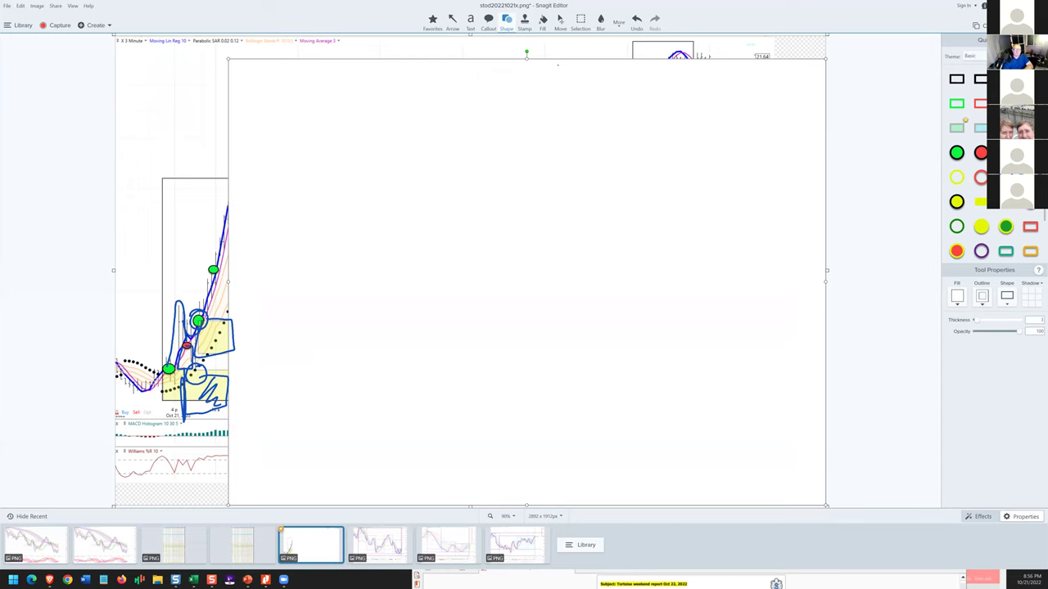
Step: Draw a red trailing stop stepping up from the second yellow zone, with green hatching and a green arrow at the third green dot
mouse_move(200, 356)
left_mouse_down()
mouse_move(218, 336)
mouse_move(214, 301)
mouse_move(252, 302)
left_mouse_up()
mouse_move(216, 305)
left_mouse_down()
mouse_move(239, 314)
mouse_move(251, 306)
left_mouse_up()
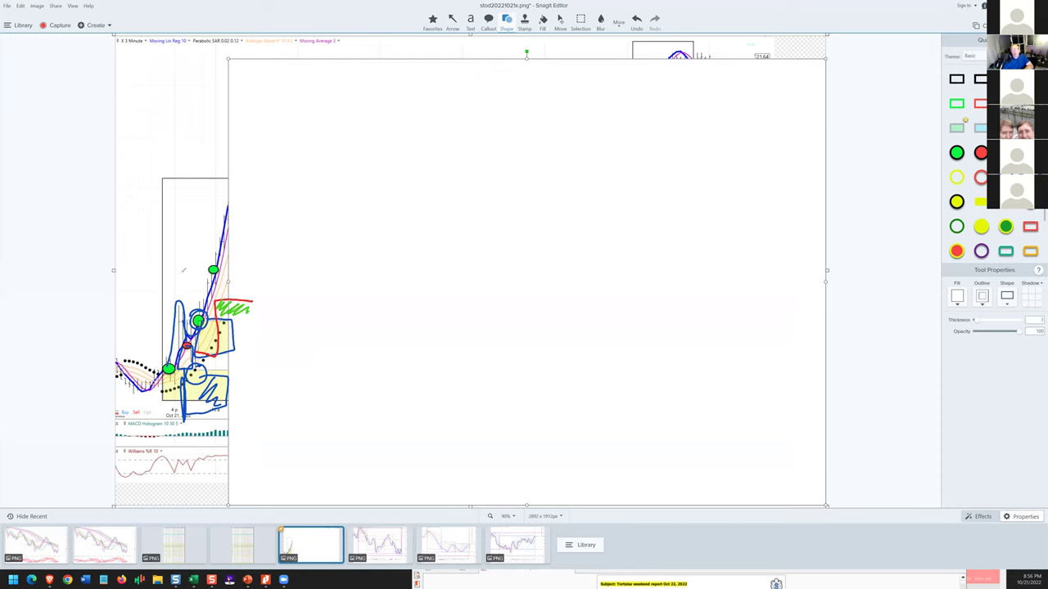
left_click_drag(182, 267, 204, 269)
left_click_drag(224, 298, 226, 263)
mouse_move(232, 255)
left_mouse_down()
mouse_move(248, 255)
mouse_move(231, 237)
mouse_move(249, 233)
mouse_move(233, 221)
mouse_move(262, 221)
left_mouse_up()
Step: Slide the white cover right to uncover the first boxed trade as far as its red exit dot
left_click_drag(342, 292, 347, 292)
key("Right")
key("Right")
key("Right")
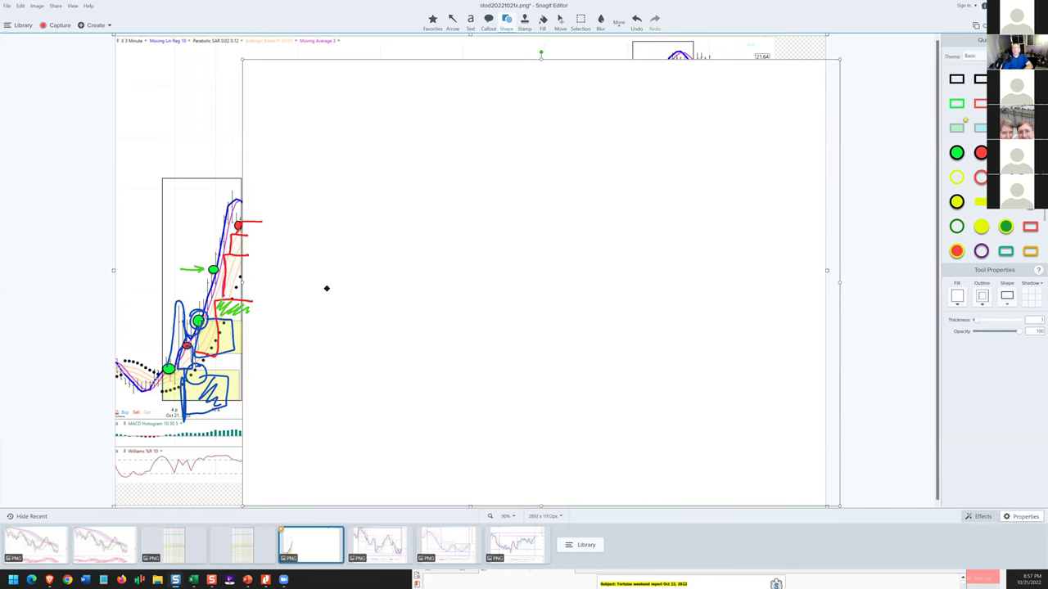
scroll(327, 288, "down", 1)
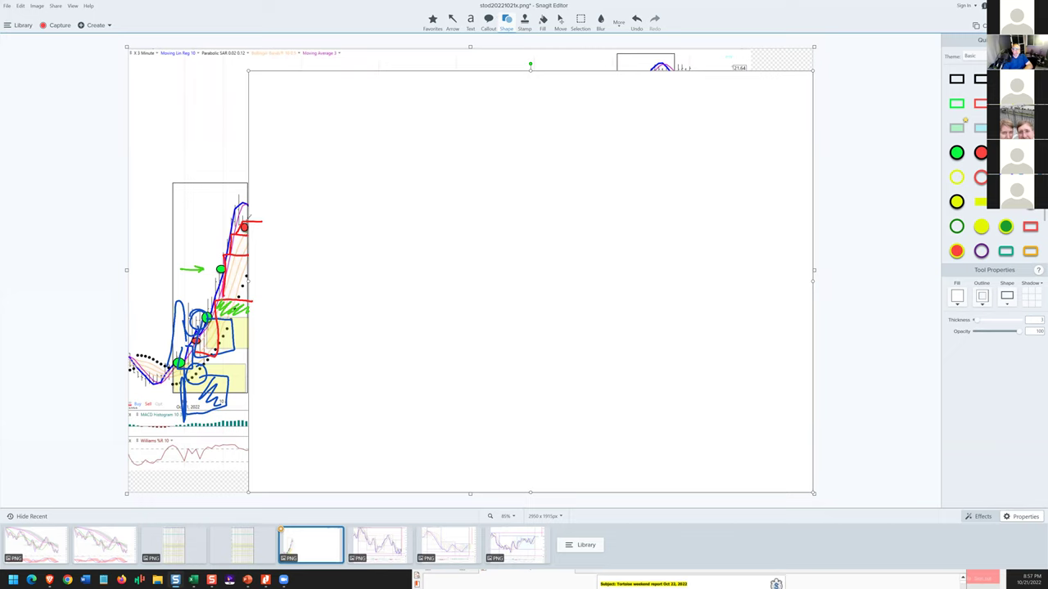
Step: Circle the red exit dot and the lower entry dots in red, and stack four red circles below the exit
left_click_drag(250, 218, 253, 219)
mouse_move(197, 339)
left_mouse_down()
mouse_move(174, 362)
mouse_move(205, 356)
mouse_move(201, 343)
left_mouse_up()
mouse_move(245, 316)
left_mouse_down()
mouse_move(242, 344)
mouse_move(259, 325)
mouse_move(238, 316)
mouse_move(253, 263)
mouse_move(257, 270)
mouse_move(236, 257)
mouse_move(261, 233)
left_mouse_up()
mouse_move(211, 308)
left_mouse_down()
mouse_move(193, 314)
mouse_move(209, 324)
left_mouse_up()
left_click_drag(214, 261, 253, 263)
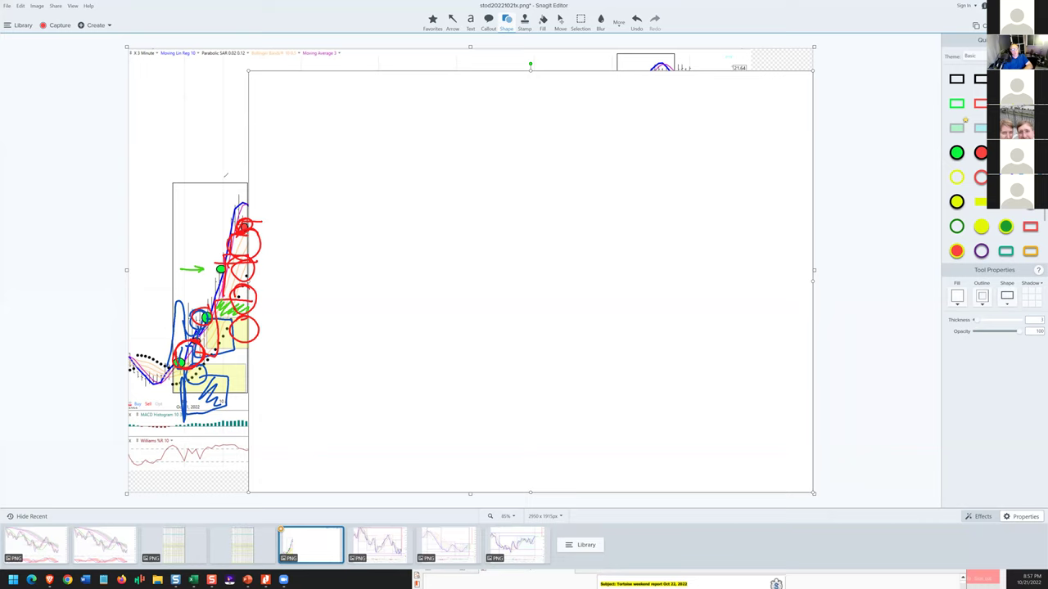
Step: Handwrite the amount "45" in red above the first boxed trade and circle it
left_click_drag(234, 157, 238, 168)
mouse_move(237, 157)
left_mouse_down()
mouse_move(230, 181)
mouse_move(218, 169)
mouse_move(225, 162)
mouse_move(241, 175)
mouse_move(254, 156)
mouse_move(238, 146)
left_mouse_up()
left_click_drag(222, 154, 221, 169)
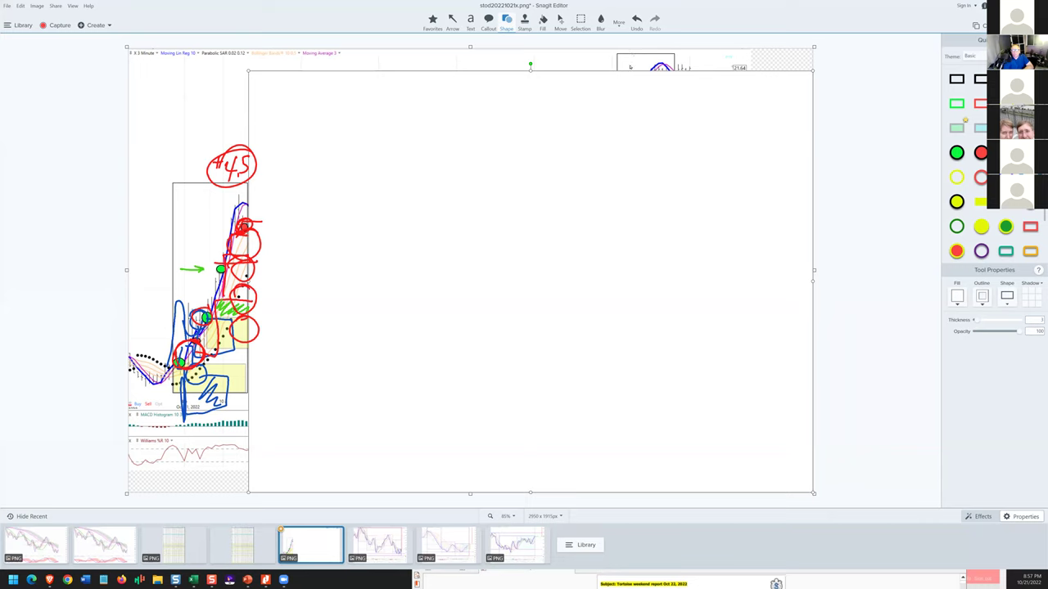
Step: Clear all ink annotations and slide the white cover right to reveal the first green dot of the second boxed trade
key("e")
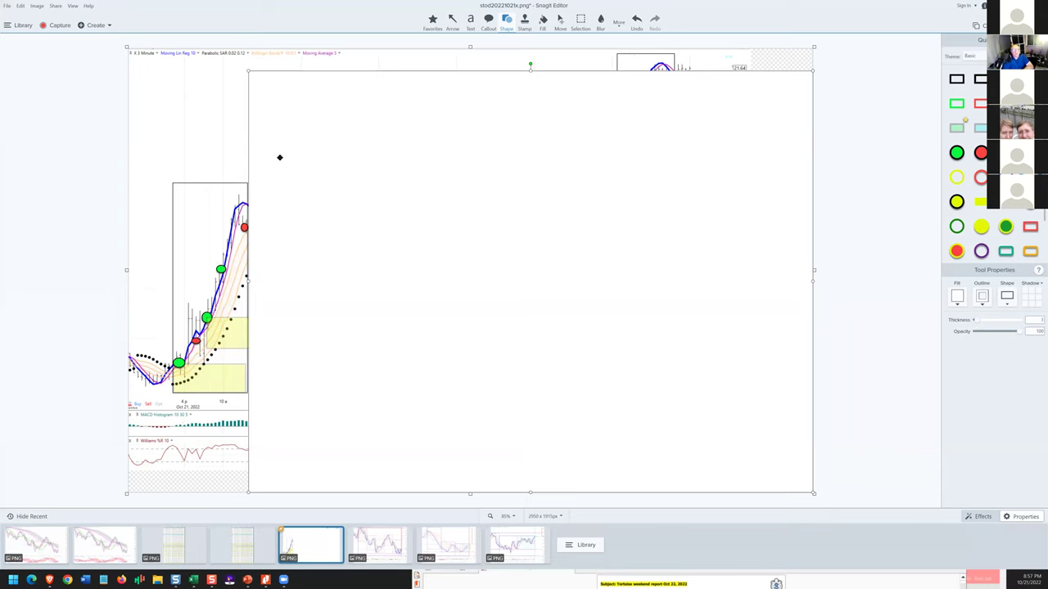
right_click(280, 161)
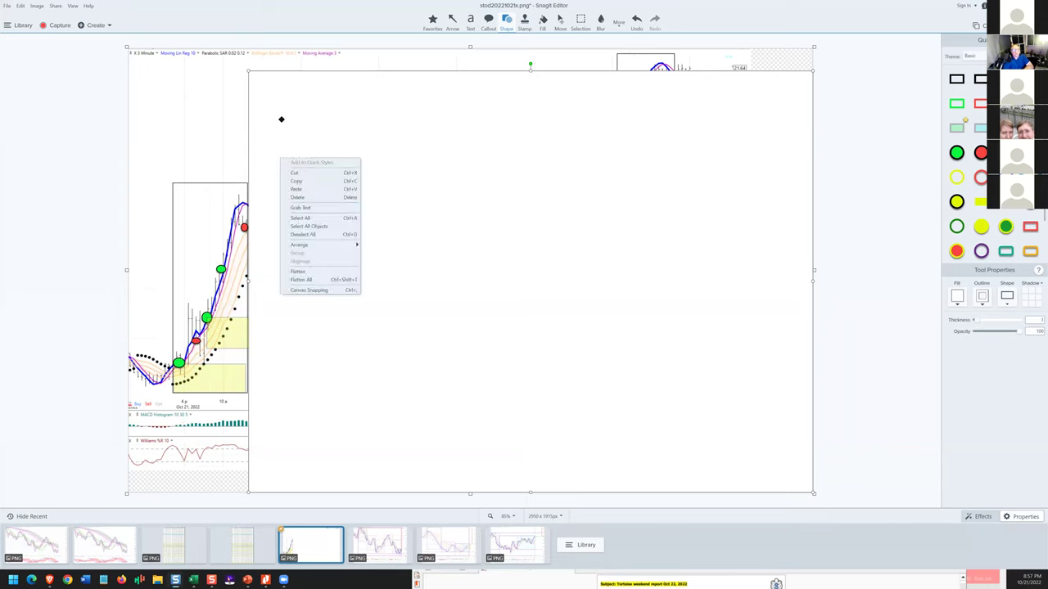
left_click(281, 120)
left_click_drag(280, 119, 330, 121)
left_click_drag(335, 182, 335, 180)
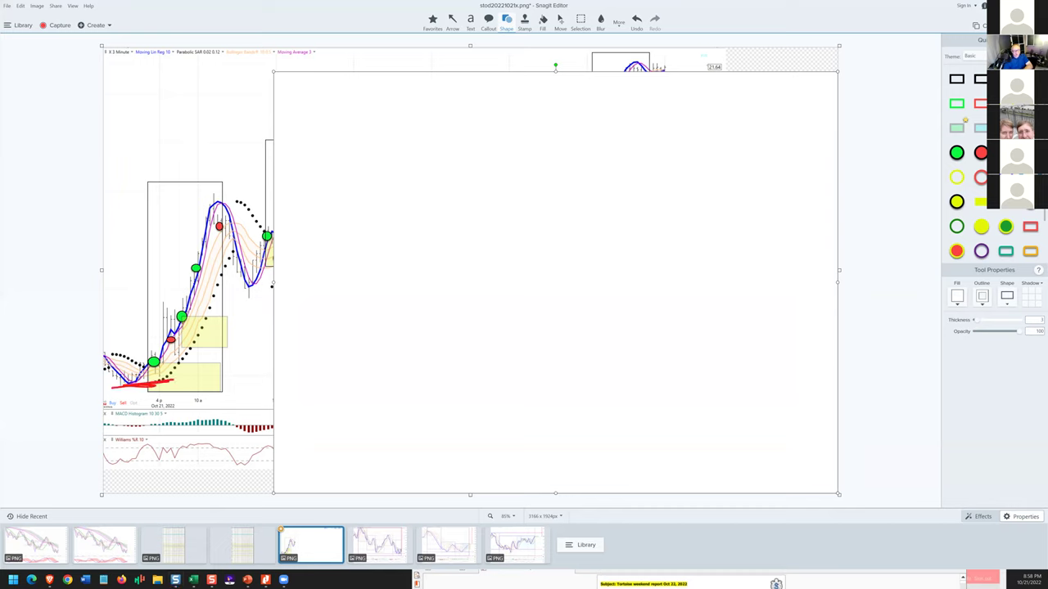
Step: Underline the second low and circle its SAR dot in red, and draw a red hatched box at the second trade's green entry dot
mouse_move(273, 283)
left_mouse_down()
mouse_move(232, 289)
mouse_move(270, 292)
mouse_move(277, 278)
left_mouse_up()
mouse_move(268, 231)
left_mouse_down()
mouse_move(262, 239)
mouse_move(299, 263)
mouse_move(300, 232)
mouse_move(276, 232)
mouse_move(296, 241)
left_mouse_up()
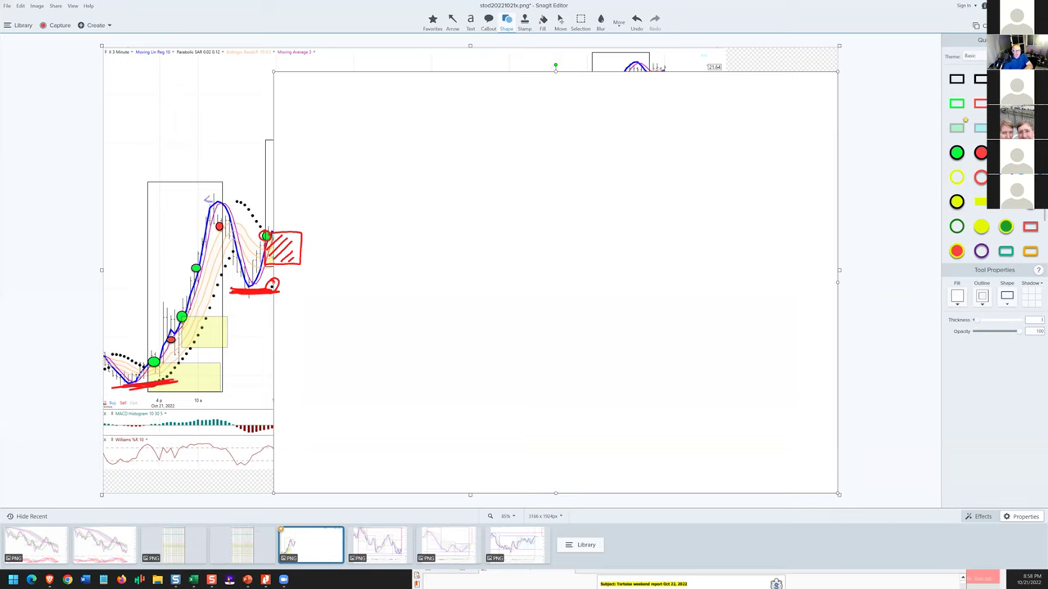
Step: Circle the first price peak in purple, extend a horizontal line from it, and draw two upward arrows above the line
mouse_move(229, 201)
left_mouse_down()
mouse_move(295, 203)
mouse_move(192, 198)
mouse_move(221, 216)
mouse_move(214, 193)
left_mouse_up()
mouse_move(283, 199)
left_mouse_down()
mouse_move(307, 156)
mouse_move(332, 155)
mouse_move(297, 169)
mouse_move(350, 147)
left_mouse_up()
left_click_drag(350, 146, 343, 168)
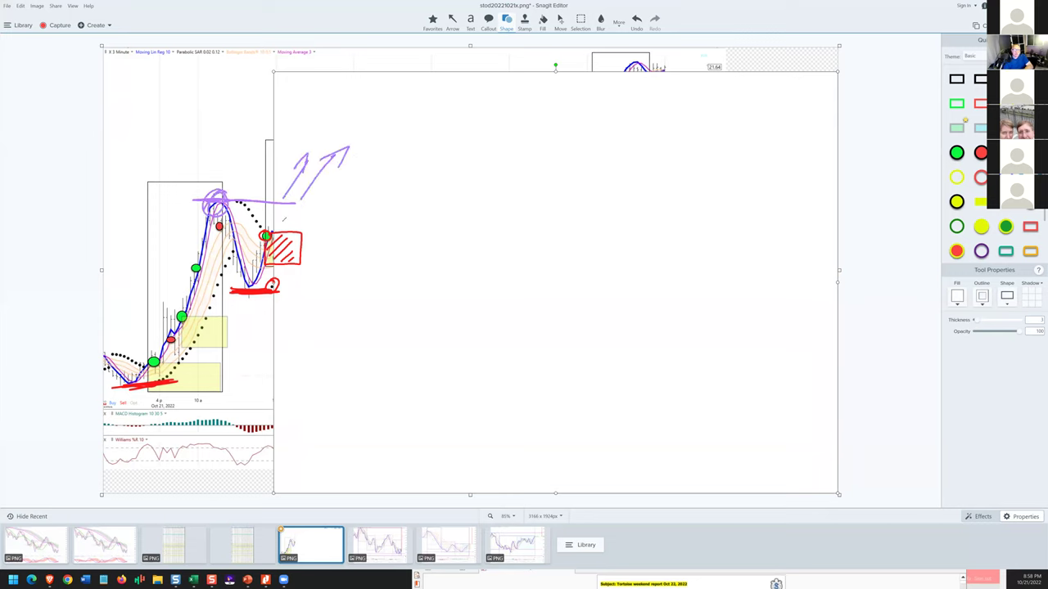
Step: Handwrite a circled "T" in purple below the peak line and the label "TACTICAL" beside it
mouse_move(296, 205)
left_mouse_down()
mouse_move(276, 215)
mouse_move(282, 232)
mouse_move(316, 206)
mouse_move(296, 199)
mouse_move(300, 226)
mouse_move(308, 214)
mouse_move(334, 231)
left_mouse_up()
mouse_move(329, 219)
left_mouse_down()
mouse_move(350, 215)
mouse_move(355, 230)
left_mouse_up()
left_click_drag(364, 221, 370, 229)
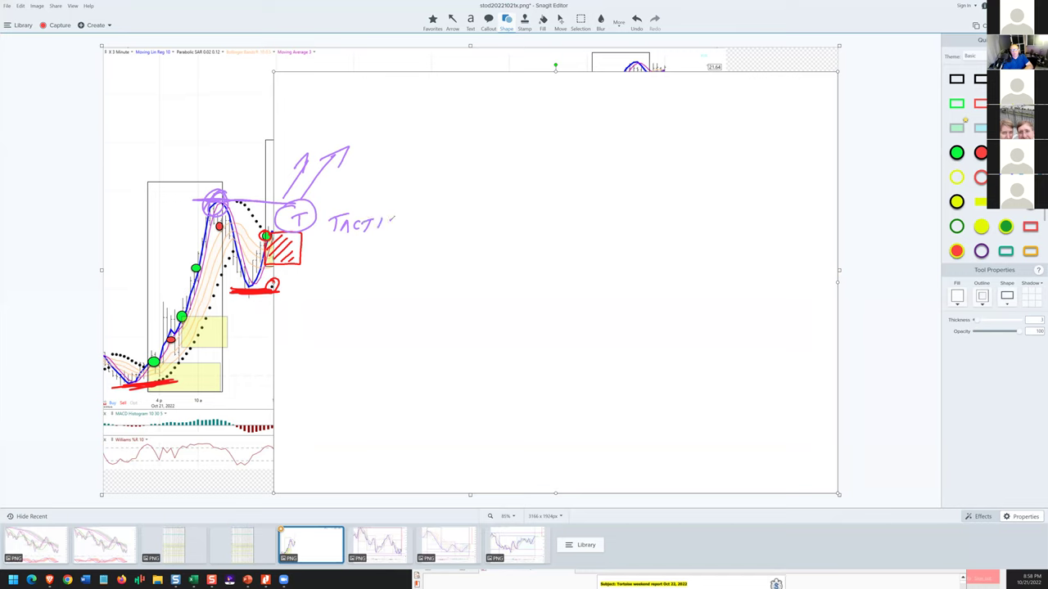
mouse_move(389, 219)
left_mouse_down()
mouse_move(384, 229)
mouse_move(416, 230)
left_mouse_up()
Step: Draw a stepped-up red stop with a green hatched box inside the circled T, and handwrite an underlined green "NC+D42" below TACTICAL
left_click_drag(292, 210, 320, 217)
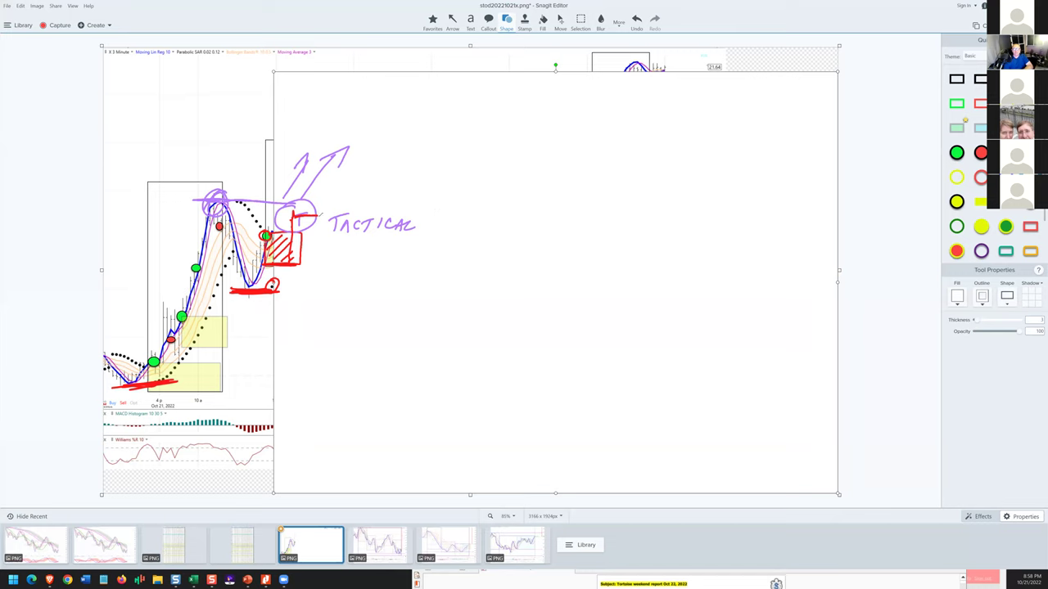
mouse_move(268, 234)
left_mouse_down()
mouse_move(302, 234)
mouse_move(316, 221)
mouse_move(296, 229)
mouse_move(308, 220)
mouse_move(314, 231)
left_mouse_up()
mouse_move(354, 261)
left_mouse_down()
mouse_move(404, 251)
mouse_move(423, 260)
mouse_move(402, 260)
mouse_move(477, 266)
left_mouse_up()
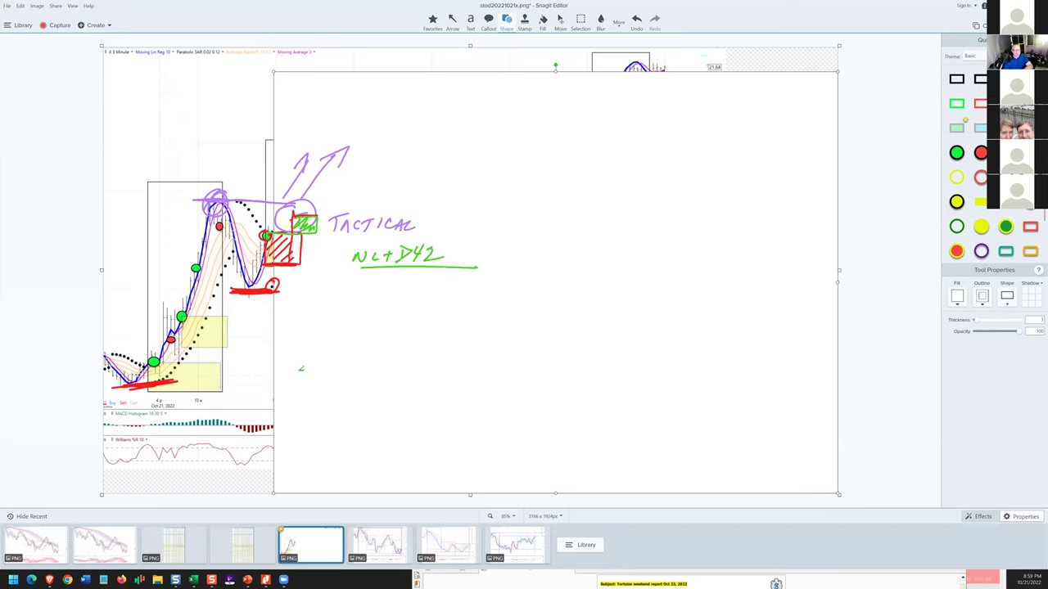
Step: Draw a green arrow to the dip between the first trade's yellow zones, circle the price spike above it, and hatch the dip
left_click_drag(301, 369, 180, 353)
left_click_drag(180, 353, 192, 347)
mouse_move(169, 301)
left_mouse_down()
mouse_move(166, 326)
mouse_move(163, 303)
left_mouse_up()
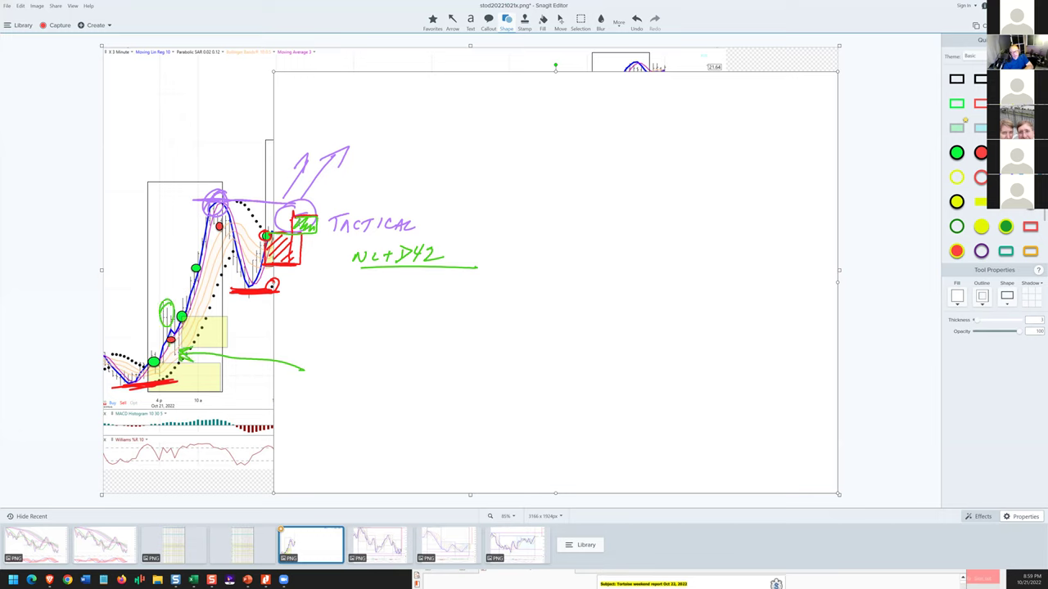
mouse_move(166, 365)
left_mouse_down()
mouse_move(175, 347)
mouse_move(180, 359)
left_mouse_up()
Step: Handwrite "SCI PROJ" in green above the TACTICAL label
left_click_drag(412, 156, 402, 176)
left_click_drag(428, 161, 429, 171)
mouse_move(439, 160)
left_mouse_down()
mouse_move(438, 172)
mouse_move(485, 156)
mouse_move(504, 167)
left_mouse_up()
left_click_drag(504, 147, 519, 145)
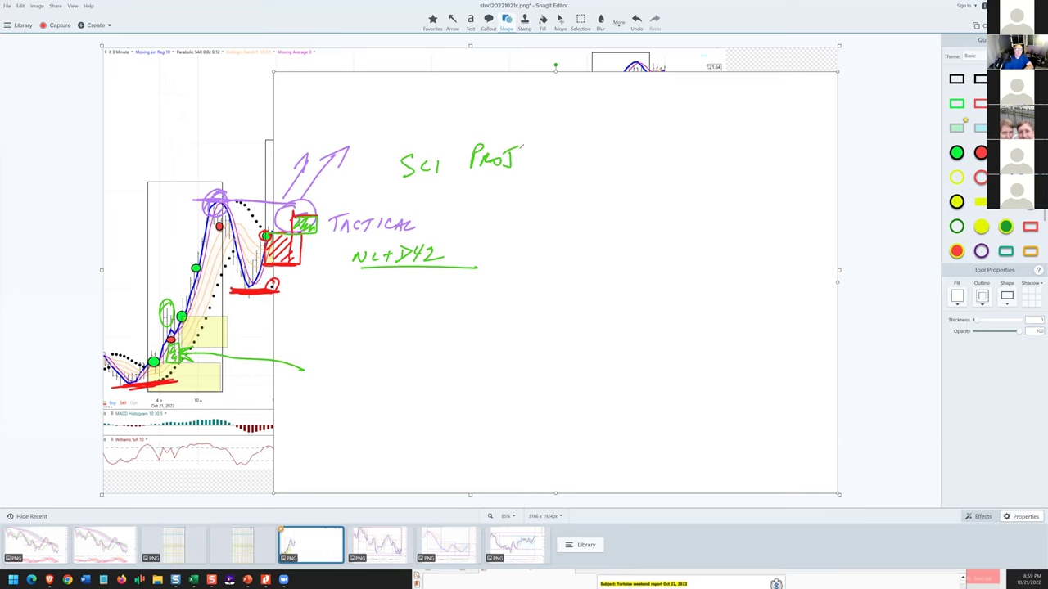
Step: Slide the white cover right past the second trade's red dot, and handwrite a circled blue "3.5" beside the upper yellow zone
mouse_move(366, 393)
left_mouse_down()
mouse_move(393, 398)
mouse_move(378, 397)
left_mouse_up()
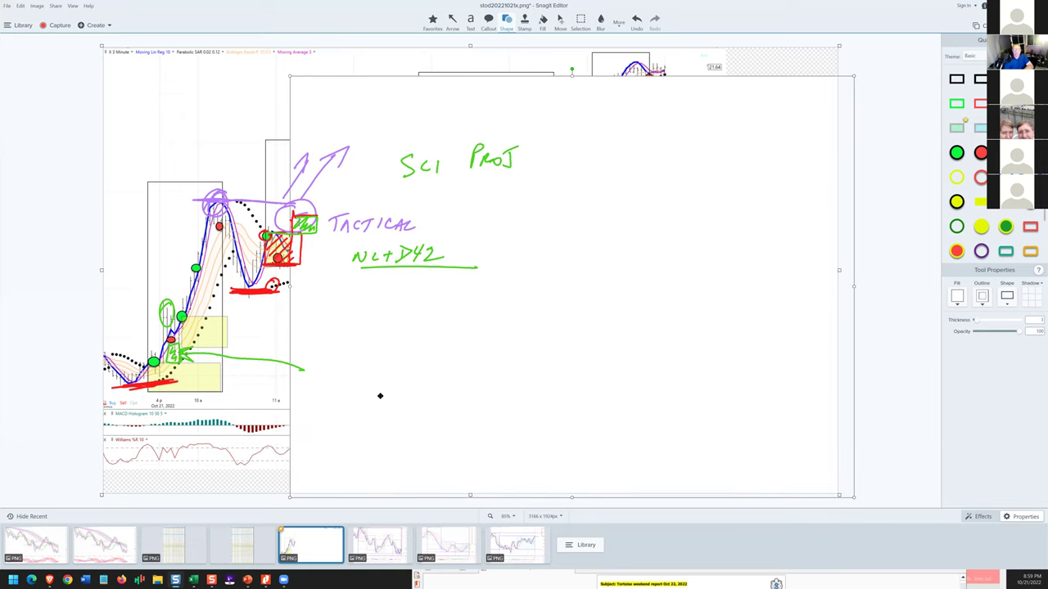
left_click(637, 19)
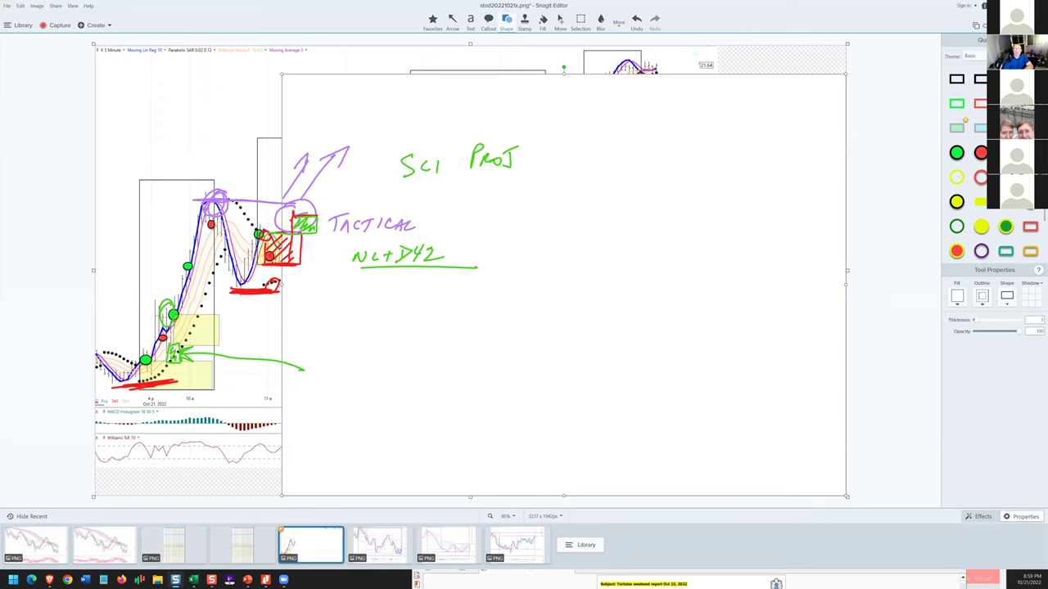
right_click(578, 86)
mouse_move(244, 310)
left_mouse_down()
mouse_move(246, 327)
mouse_move(229, 330)
mouse_move(258, 313)
left_mouse_up()
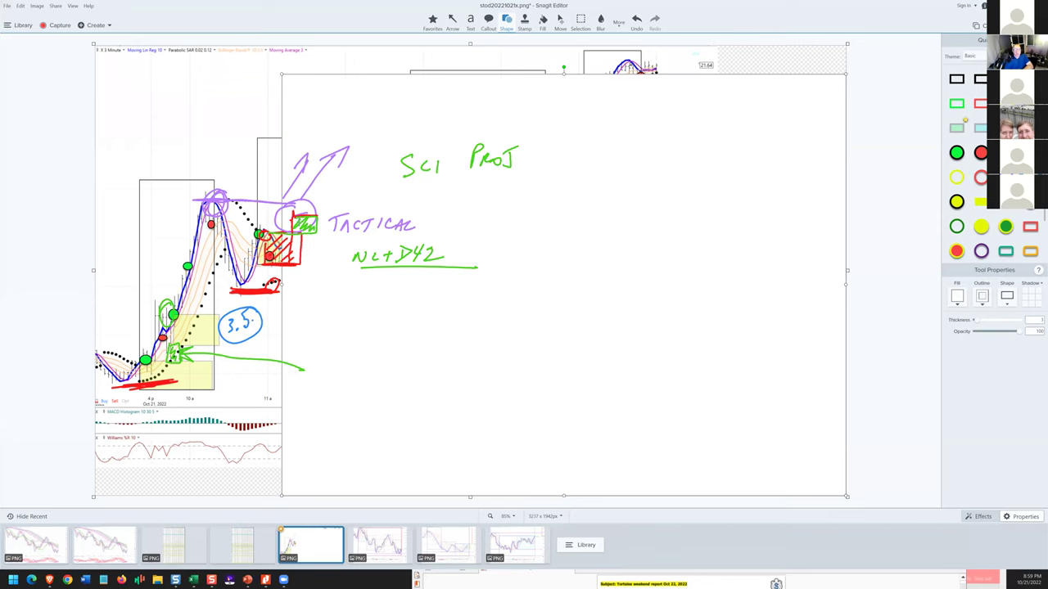
Step: Clear all ink annotations and slide the white cover right to reveal the next green dot of the second trade
key("Escape")
left_click_drag(374, 330, 379, 328)
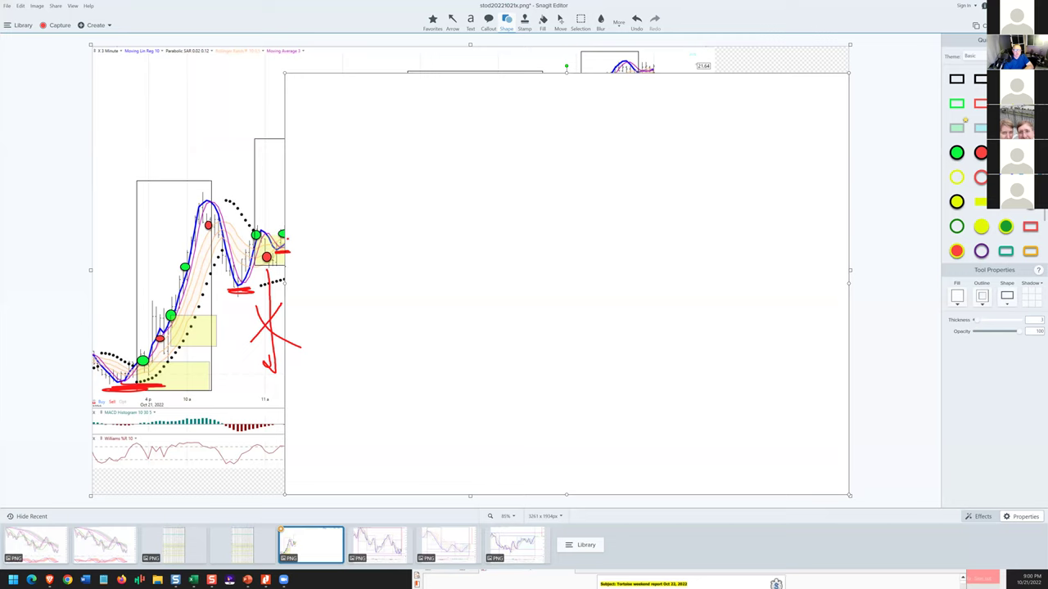
Step: Draw a red hatched box beside the second trade's latest green dot, and slide the white cover right to reveal the following rise
mouse_move(286, 250)
left_mouse_down()
mouse_move(314, 271)
mouse_move(318, 241)
mouse_move(295, 258)
mouse_move(309, 251)
left_mouse_up()
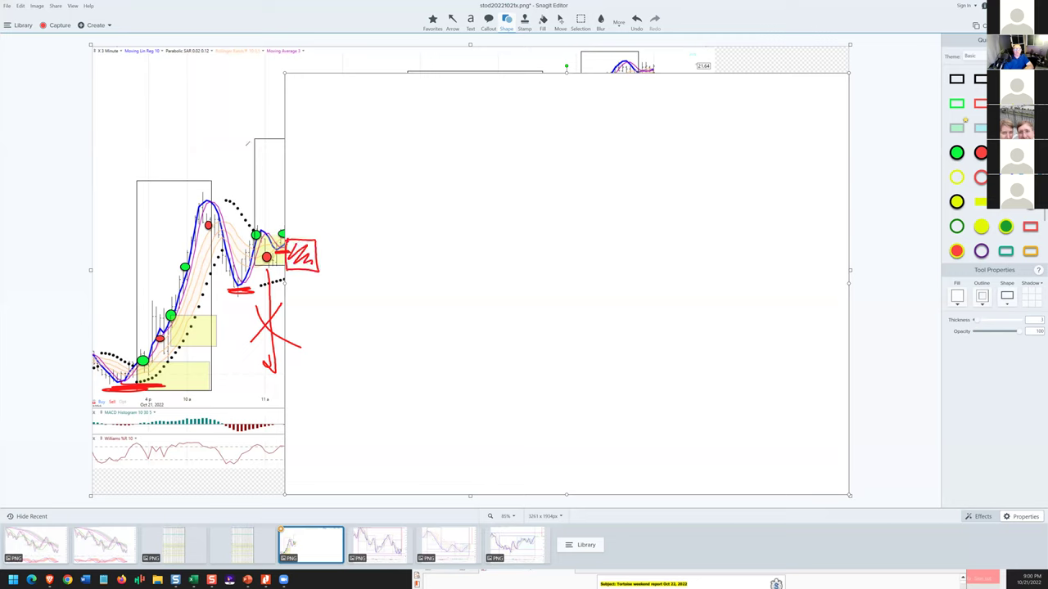
left_click_drag(365, 284, 408, 282)
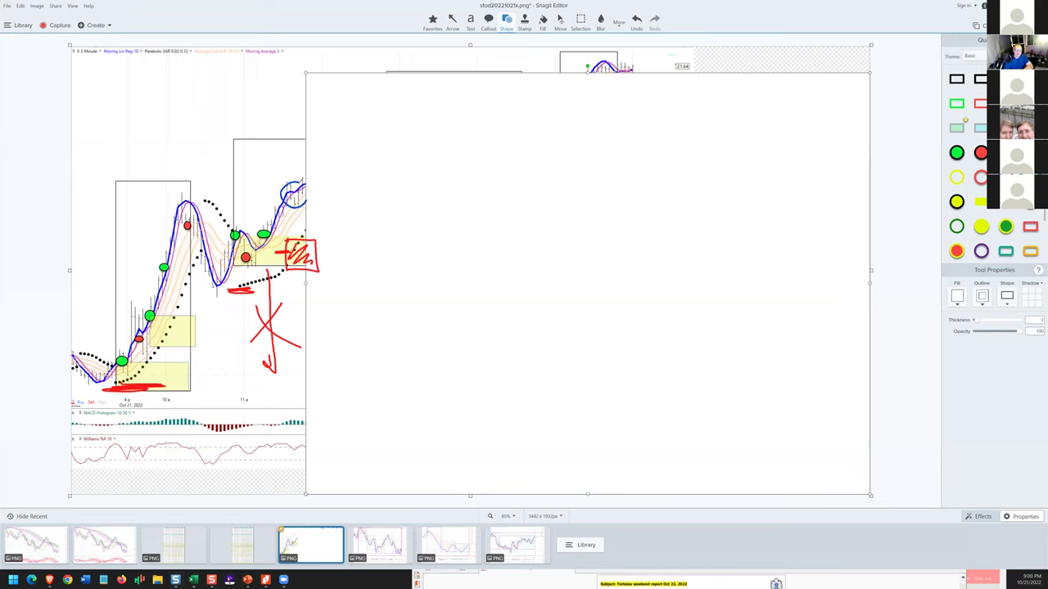
Step: Annotate the second trade's new high in blue with a crossed-out downward arrow, a horizontal line at the top and an upward breakout curve
left_click_drag(308, 208, 280, 181)
mouse_move(290, 212)
left_mouse_down()
mouse_move(307, 232)
mouse_move(315, 221)
left_mouse_up()
mouse_move(308, 182)
left_mouse_down()
mouse_move(318, 162)
mouse_move(297, 178)
left_mouse_up()
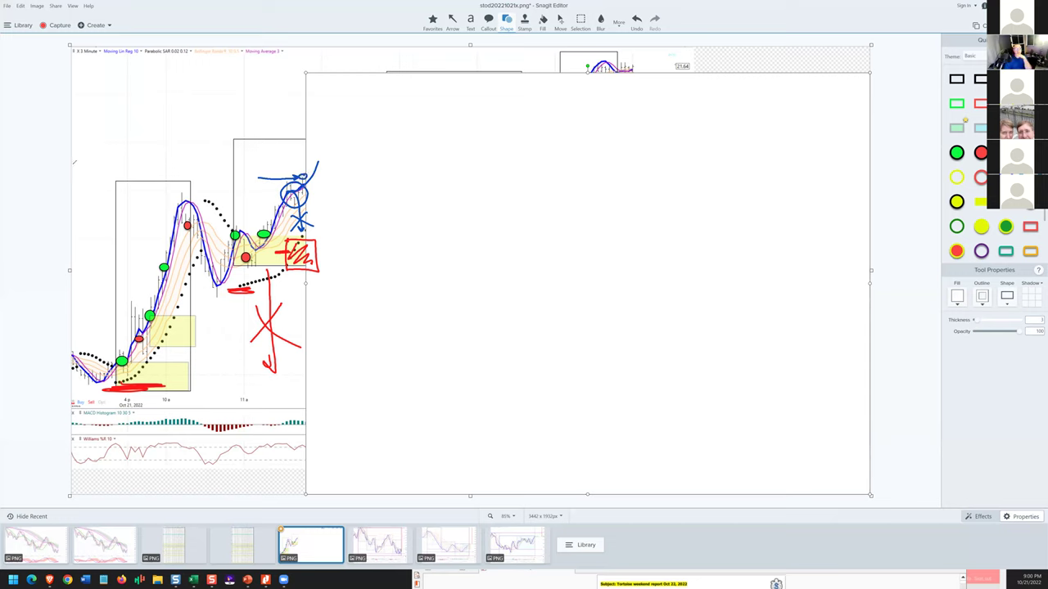
Step: Draw a large blue X over the top of the first box and a thick blue horizontal line from the first peak across the second trade
left_click_drag(170, 140, 85, 232)
mouse_move(93, 143)
left_mouse_down()
mouse_move(172, 226)
mouse_move(213, 200)
mouse_move(177, 201)
mouse_move(298, 201)
mouse_move(155, 205)
mouse_move(211, 204)
left_mouse_up()
left_click_drag(285, 202, 343, 200)
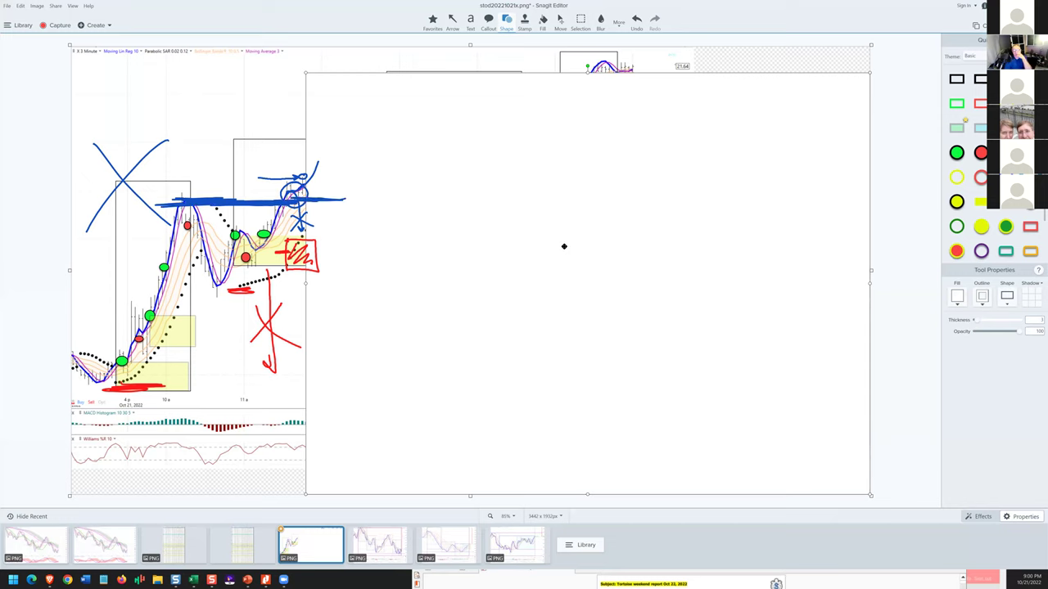
Step: Slide the white cover right to reveal the second trade's exit, and trace its rising SAR dots in red up to the exit dot
left_click_drag(494, 344, 552, 339)
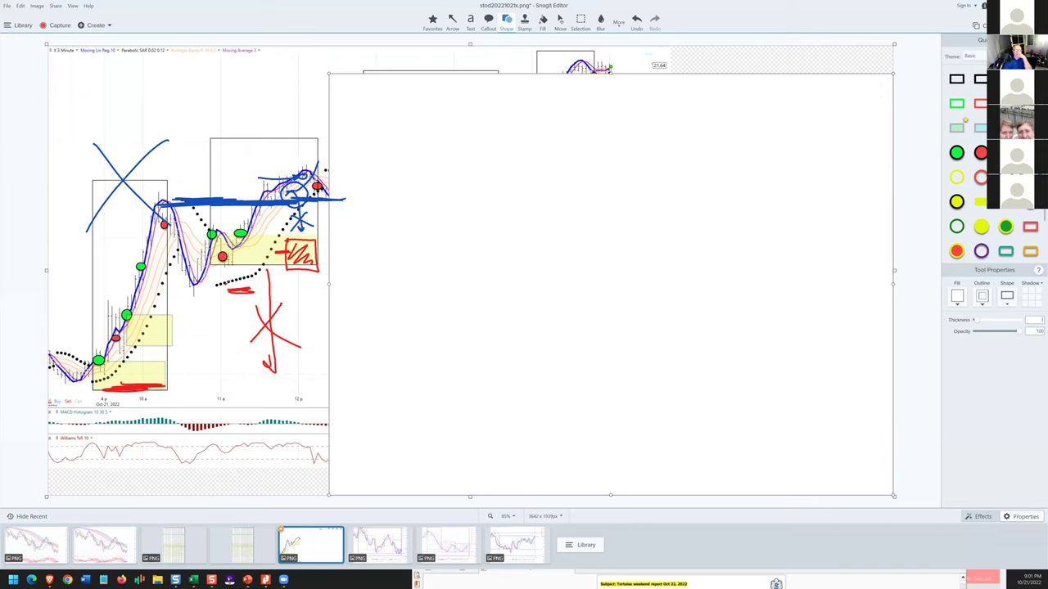
left_click_drag(227, 285, 322, 180)
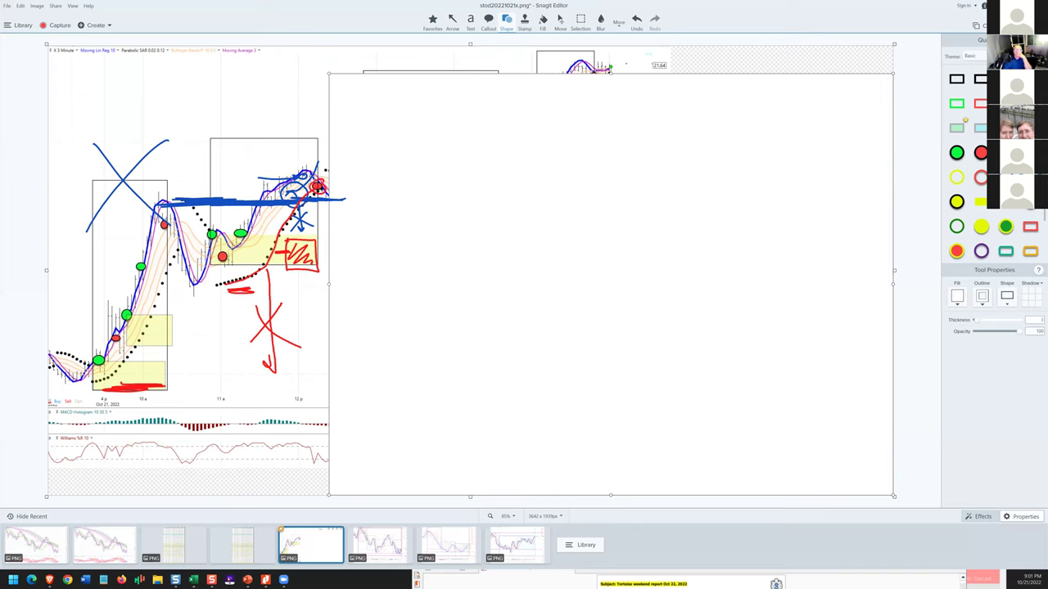
Step: Clear all ink annotations and draw three stacked red circles from the second trade's exit dot down to its yellow zone
key("e")
mouse_move(318, 233)
left_mouse_down()
mouse_move(302, 245)
mouse_move(304, 263)
mouse_move(322, 237)
mouse_move(308, 212)
mouse_move(321, 233)
mouse_move(316, 205)
mouse_move(326, 199)
left_mouse_up()
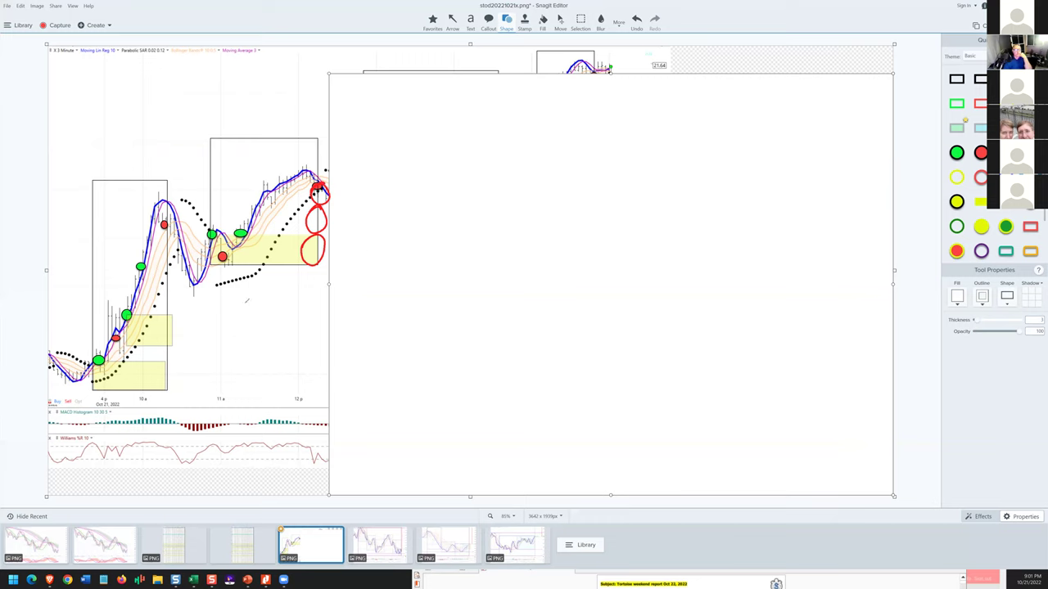
Step: Handwrite the sum "3.5 + 1.5" in red below the second trade with a circled "5" as the total
left_click_drag(219, 322, 265, 325)
left_click_drag(260, 320, 270, 319)
left_click(286, 321)
mouse_move(279, 308)
left_mouse_down()
mouse_move(279, 323)
mouse_move(305, 347)
left_mouse_up()
mouse_move(309, 323)
left_mouse_down()
mouse_move(325, 331)
mouse_move(314, 320)
left_mouse_up()
left_click_drag(294, 305, 302, 301)
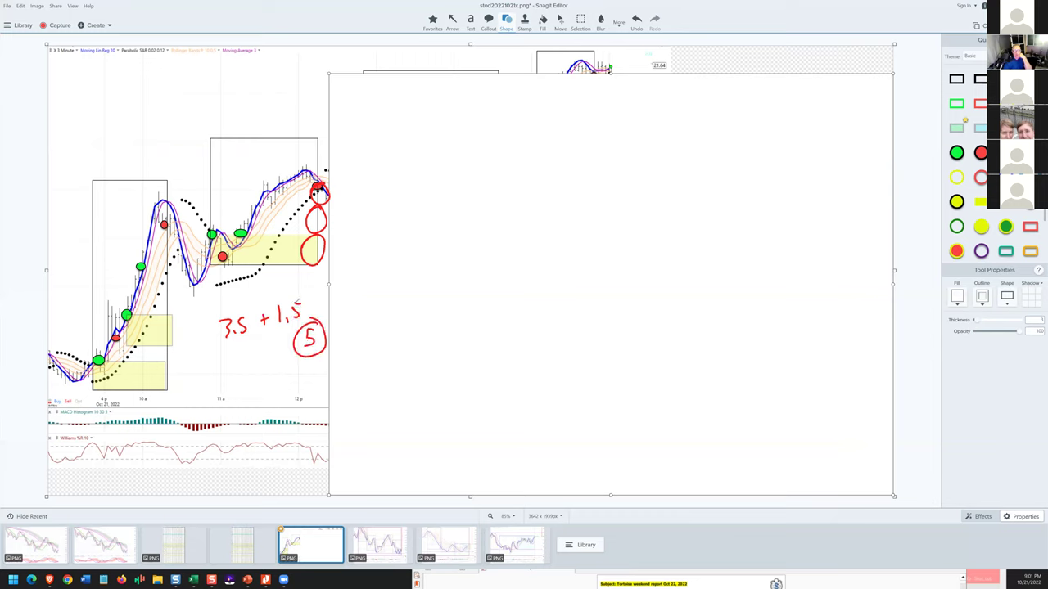
Step: Slide the white cover right to reveal the first green entry dot of the third boxed trade
right_click(388, 264)
left_click(373, 295)
left_click_drag(374, 295, 417, 289)
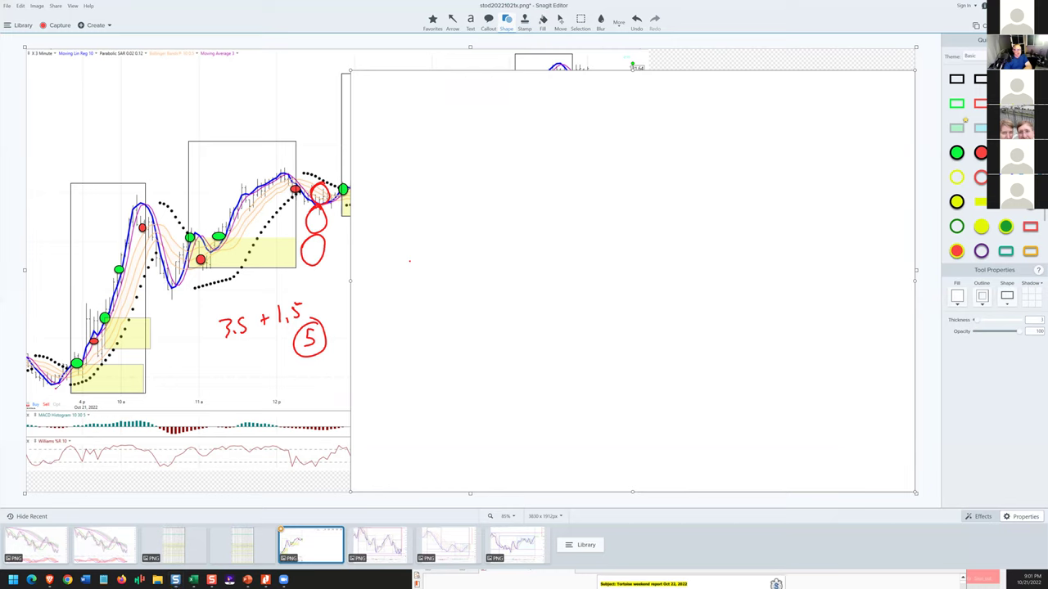
Step: Underline the successive rising lows in red and draw a red hatched box at the third trade's green entry dot
left_click_drag(53, 389, 102, 381)
mouse_move(158, 289)
left_mouse_down()
mouse_move(194, 287)
mouse_move(231, 251)
left_mouse_up()
mouse_move(321, 208)
left_mouse_down()
mouse_move(367, 212)
mouse_move(352, 189)
mouse_move(343, 210)
mouse_move(367, 198)
mouse_move(374, 211)
left_mouse_up()
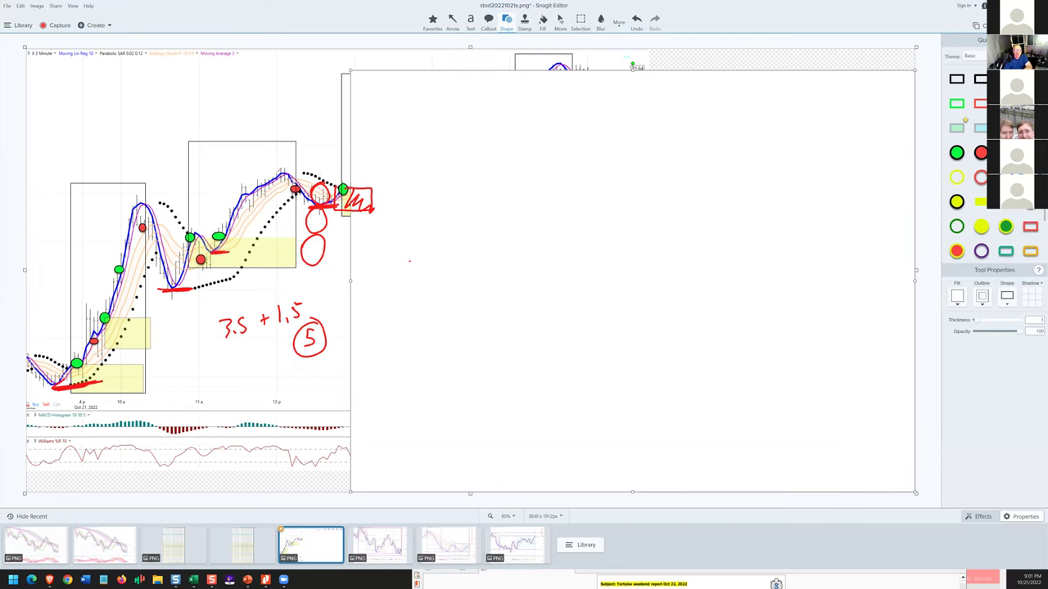
Step: Circle the second trade's peak in red, extend a horizontal line from it, and draw two upward arrows above the line
mouse_move(273, 172)
left_mouse_down()
mouse_move(372, 172)
mouse_move(282, 177)
mouse_move(382, 127)
left_mouse_up()
left_click_drag(363, 162, 403, 124)
left_click_drag(365, 130, 409, 119)
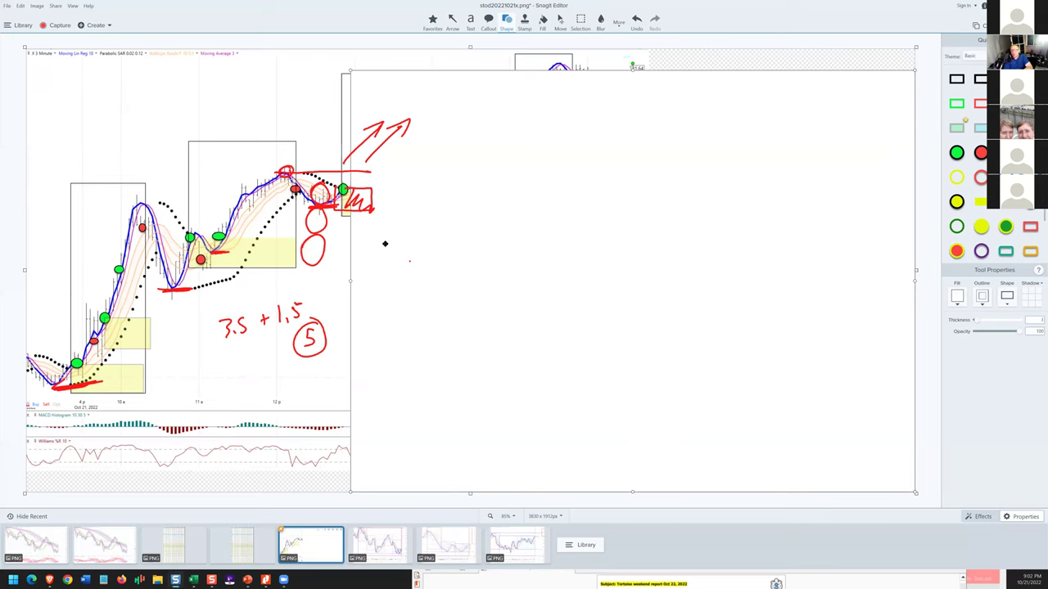
Step: Slide the white cover right to reveal the whole third trade, and stack four red circles from its exit dot down to its yellow zone
left_click_drag(384, 243, 513, 216)
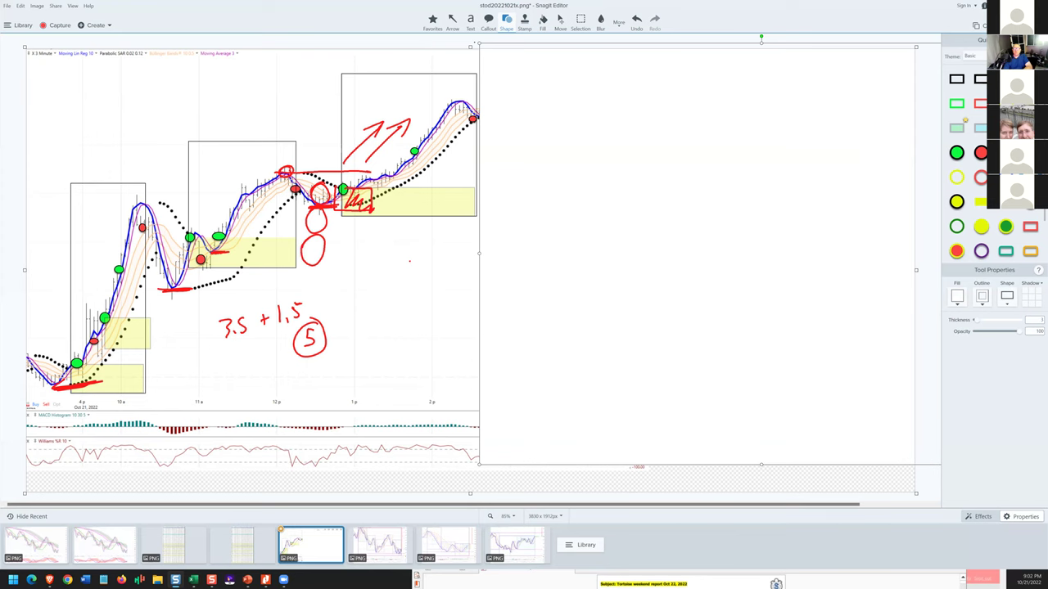
mouse_move(414, 210)
left_mouse_down()
mouse_move(414, 231)
mouse_move(406, 196)
mouse_move(424, 189)
mouse_move(415, 183)
mouse_move(422, 139)
left_mouse_up()
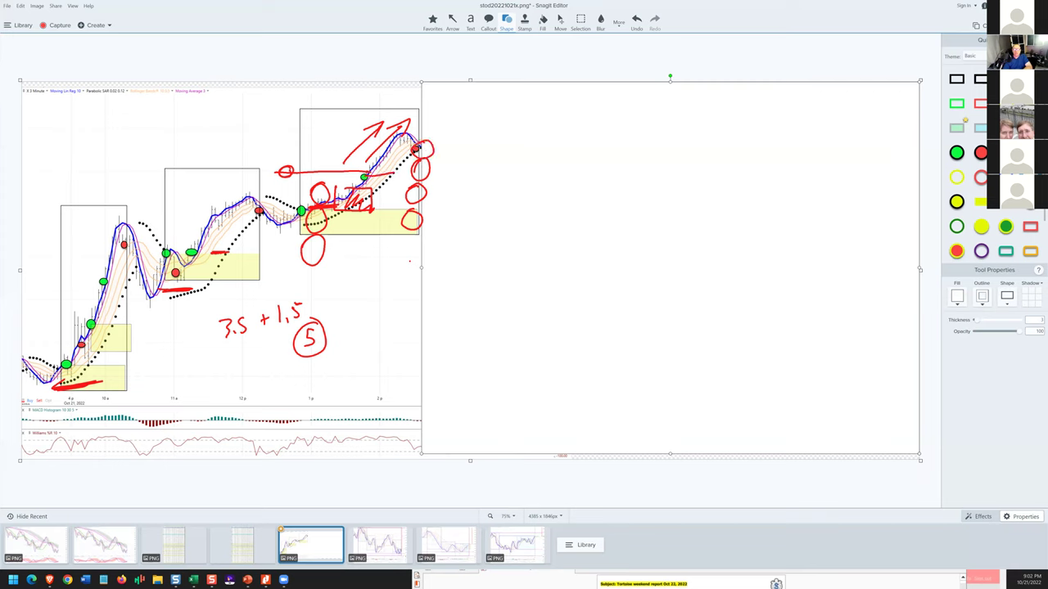
Step: Extend the red horizontal line to the third trade's exit, add a fifth circle below, and write a plus sign with a circled 9
left_click_drag(366, 175, 432, 179)
mouse_move(411, 234)
left_mouse_down()
mouse_move(412, 280)
mouse_move(356, 309)
mouse_move(369, 299)
left_mouse_up()
mouse_move(419, 235)
left_mouse_down()
mouse_move(394, 248)
mouse_move(421, 261)
left_mouse_up()
mouse_move(398, 317)
left_mouse_down()
mouse_move(397, 351)
mouse_move(401, 310)
left_mouse_up()
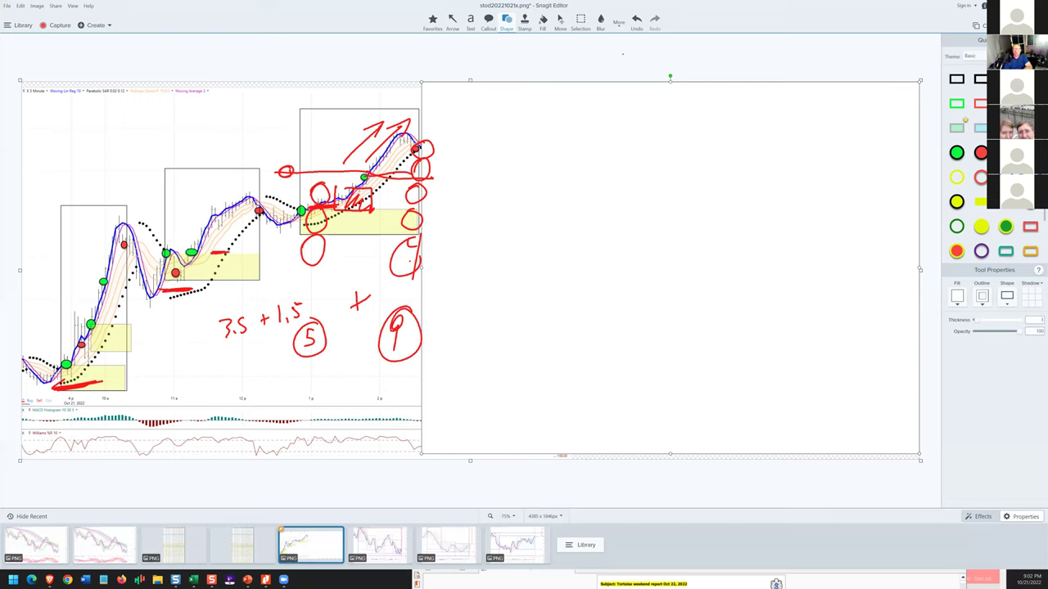
Step: Clear the red annotations, write +9 below the third trade's box, and circle the 2 p time label in red
key("e")
left_click_drag(402, 266, 401, 283)
mouse_move(396, 277)
left_mouse_down()
mouse_move(406, 264)
mouse_move(408, 283)
left_mouse_up()
left_click_drag(396, 378, 370, 396)
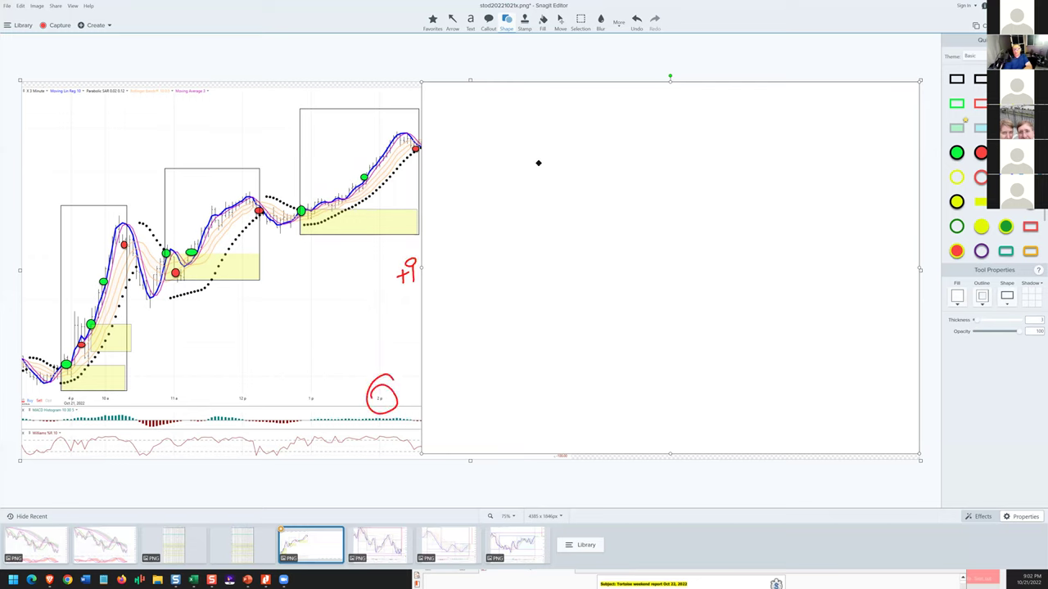
Step: Slide the white cover right to reveal the fourth boxed trade, and annotate its exit with red circles, +1 and a circled 10
left_click_drag(538, 174, 636, 178)
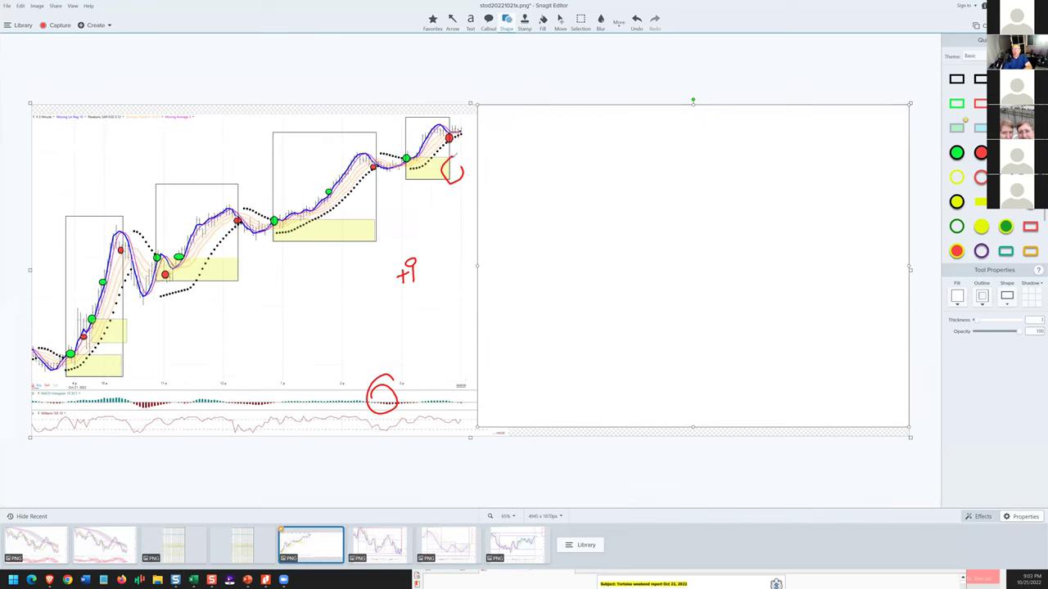
mouse_move(451, 152)
left_mouse_down()
mouse_move(446, 168)
mouse_move(459, 133)
mouse_move(454, 156)
left_mouse_up()
left_click_drag(427, 239, 426, 250)
left_click_drag(422, 245, 437, 248)
left_click_drag(452, 194, 453, 208)
mouse_move(463, 194)
left_mouse_down()
mouse_move(460, 206)
mouse_move(465, 194)
mouse_move(440, 176)
mouse_move(432, 220)
left_mouse_up()
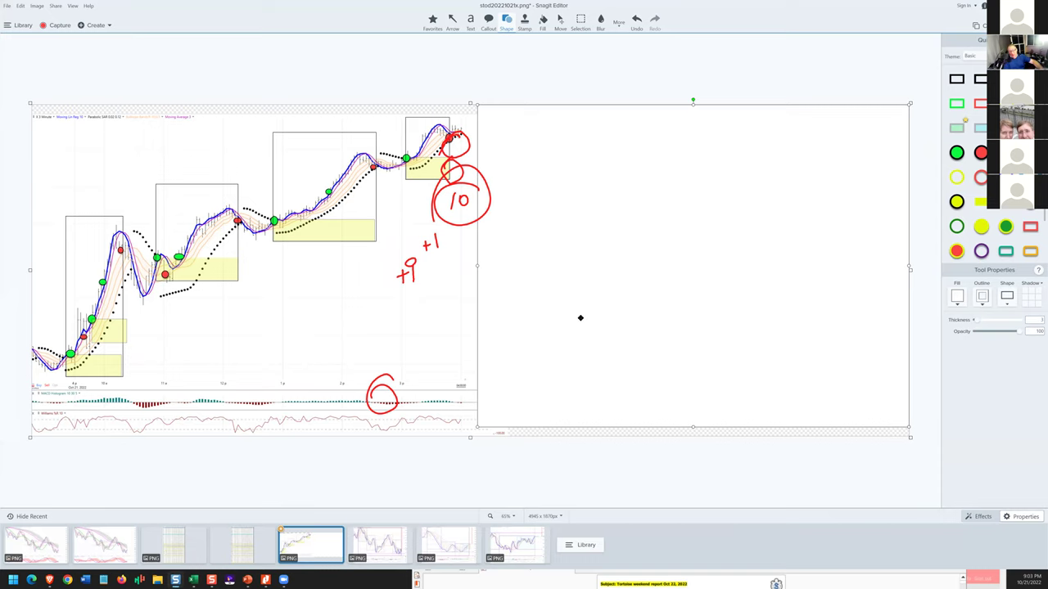
Step: Remove the white cover from the chart and clear all red annotations
key("ctrl+z")
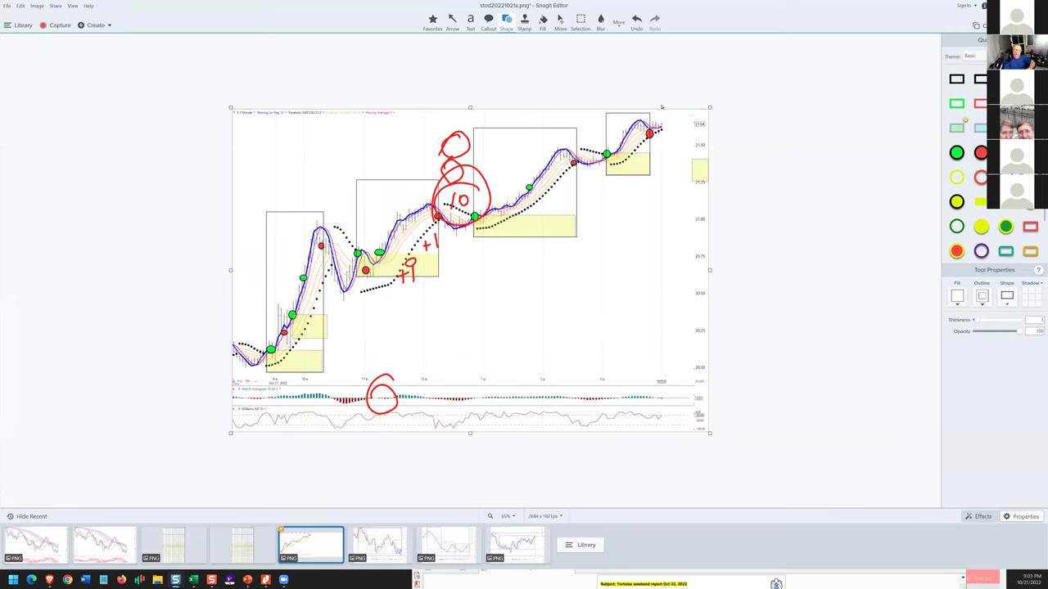
left_click(628, 66)
left_click(628, 65)
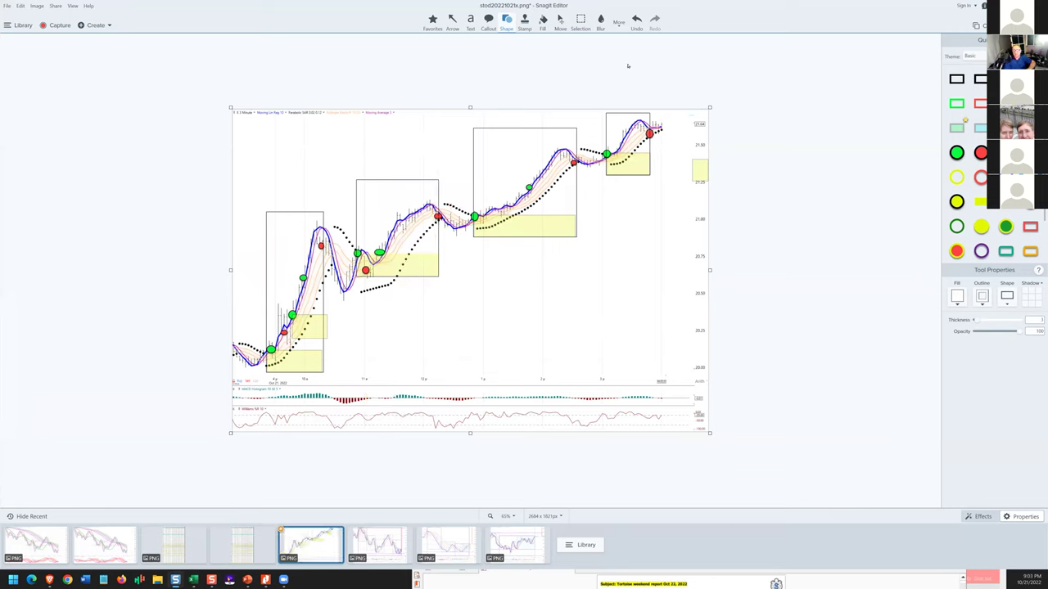
Step: Open the mkt30.png chart and write "30 min" in red above the price action
left_click(531, 557)
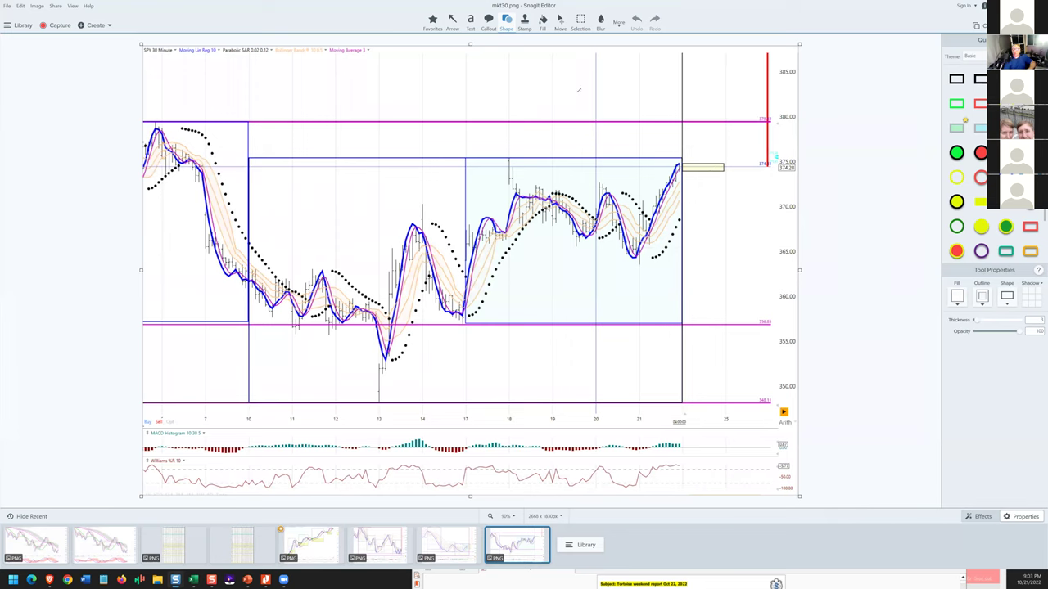
left_click_drag(578, 90, 576, 109)
mouse_move(604, 95)
left_mouse_down()
mouse_move(595, 103)
mouse_move(606, 95)
mouse_move(647, 105)
mouse_move(652, 86)
left_mouse_up()
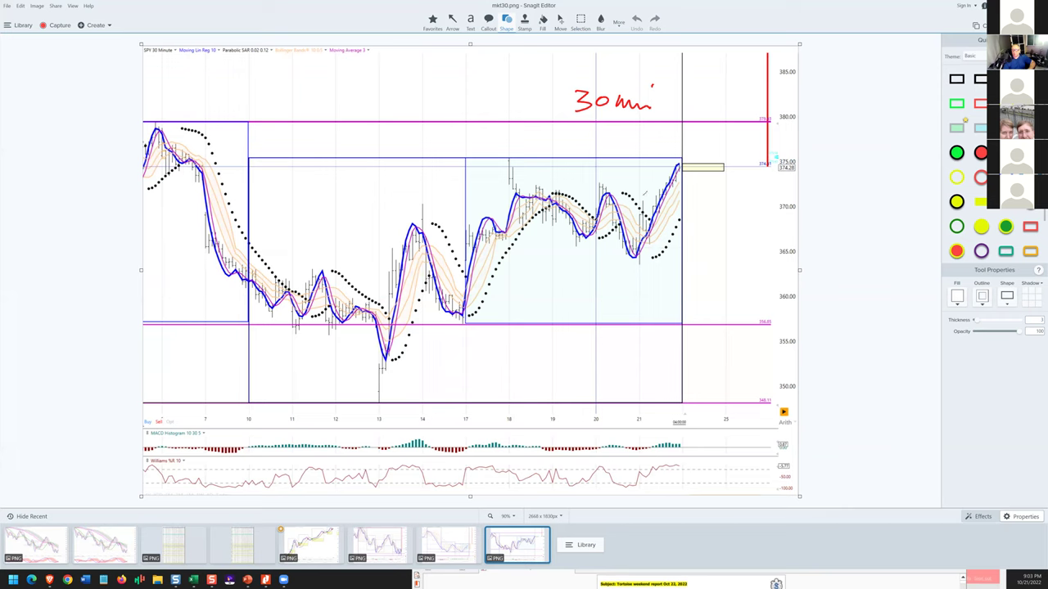
Step: Mark date 21 with a red vertical line and rising arrow, and circle the earlier peaks along a thick horizontal line
mouse_move(641, 157)
left_mouse_down()
mouse_move(631, 334)
mouse_move(646, 414)
mouse_move(629, 410)
mouse_move(644, 399)
left_mouse_up()
mouse_move(643, 231)
left_mouse_down()
mouse_move(636, 242)
mouse_move(696, 142)
mouse_move(699, 154)
left_mouse_up()
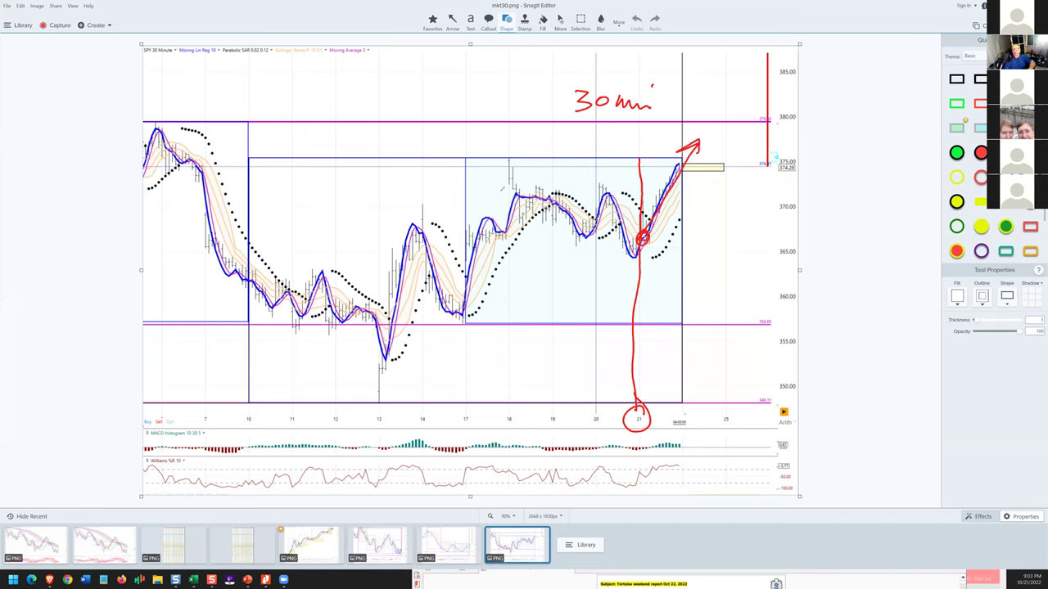
left_click_drag(498, 191, 717, 196)
left_click_drag(511, 188, 514, 185)
mouse_move(619, 185)
left_mouse_down()
mouse_move(593, 198)
mouse_move(621, 188)
left_mouse_up()
left_click_drag(502, 157, 509, 158)
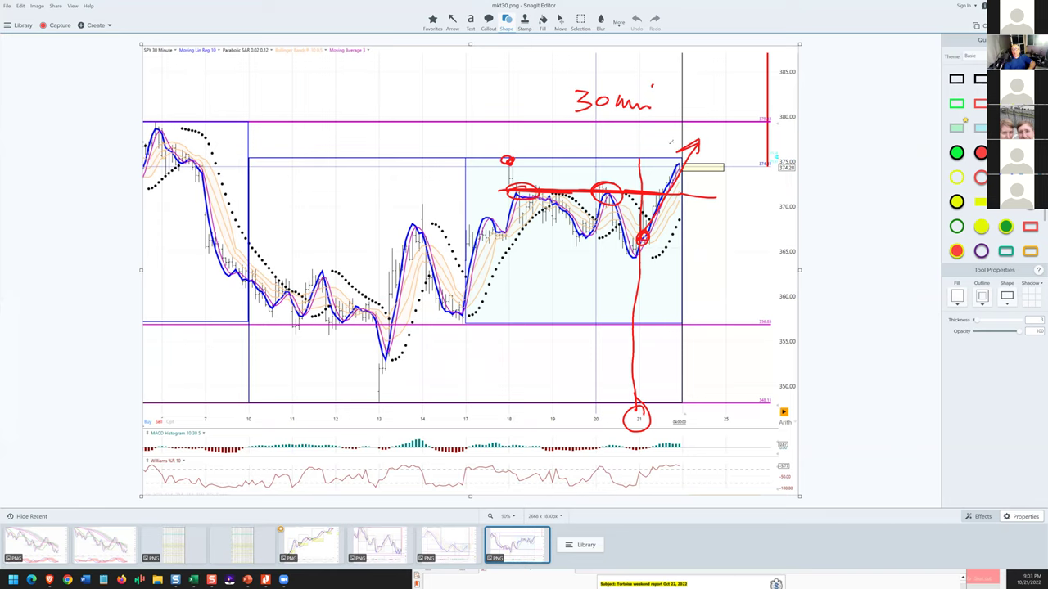
Step: Draw two leftward red arrows above the blue boxes and mark the early spike high and the latest high
mouse_move(680, 144)
left_mouse_down()
mouse_move(238, 150)
mouse_move(263, 156)
left_mouse_up()
left_click_drag(506, 161, 517, 161)
left_click_drag(682, 159, 676, 162)
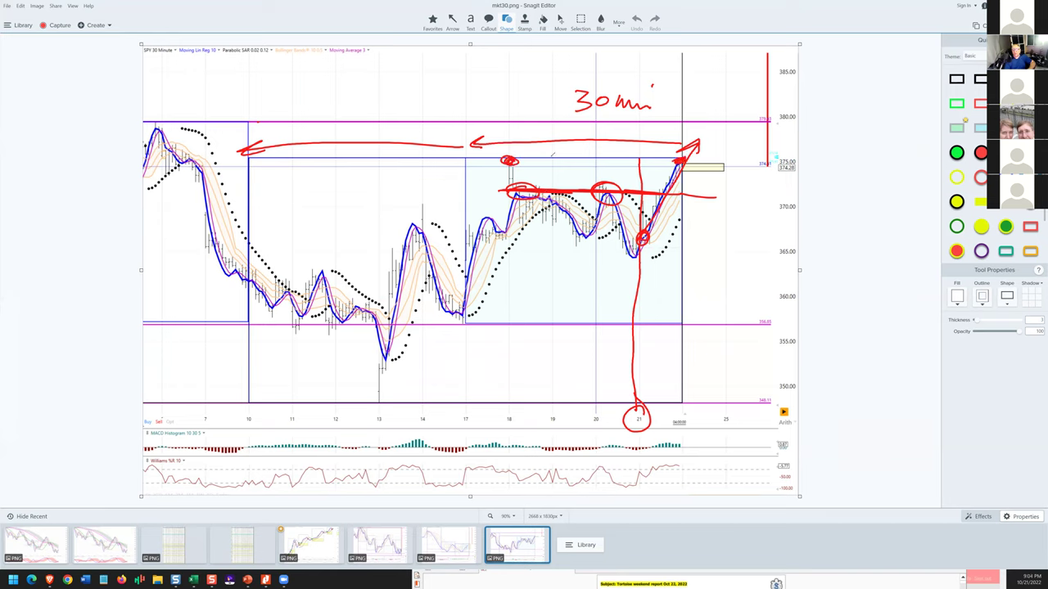
Step: Draw a two-headed vertical arrow across the shaded box's height, and a vertical line beside the circled low at date 13
mouse_move(552, 156)
left_mouse_down()
mouse_move(543, 319)
mouse_move(547, 302)
left_mouse_up()
left_click_drag(546, 172, 558, 172)
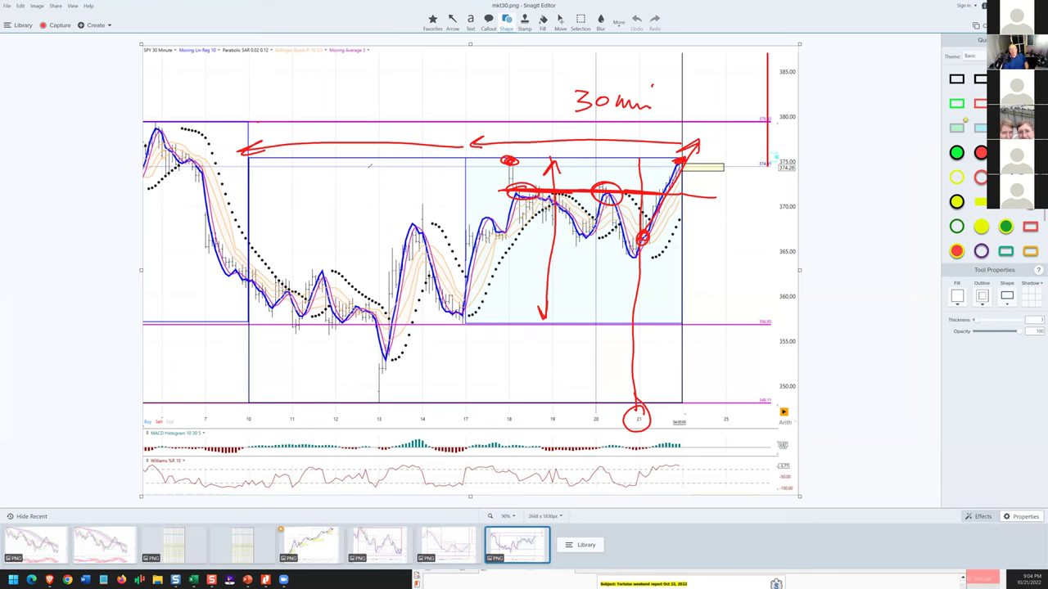
mouse_move(369, 170)
left_mouse_down()
mouse_move(352, 359)
mouse_move(403, 361)
mouse_move(391, 336)
left_mouse_up()
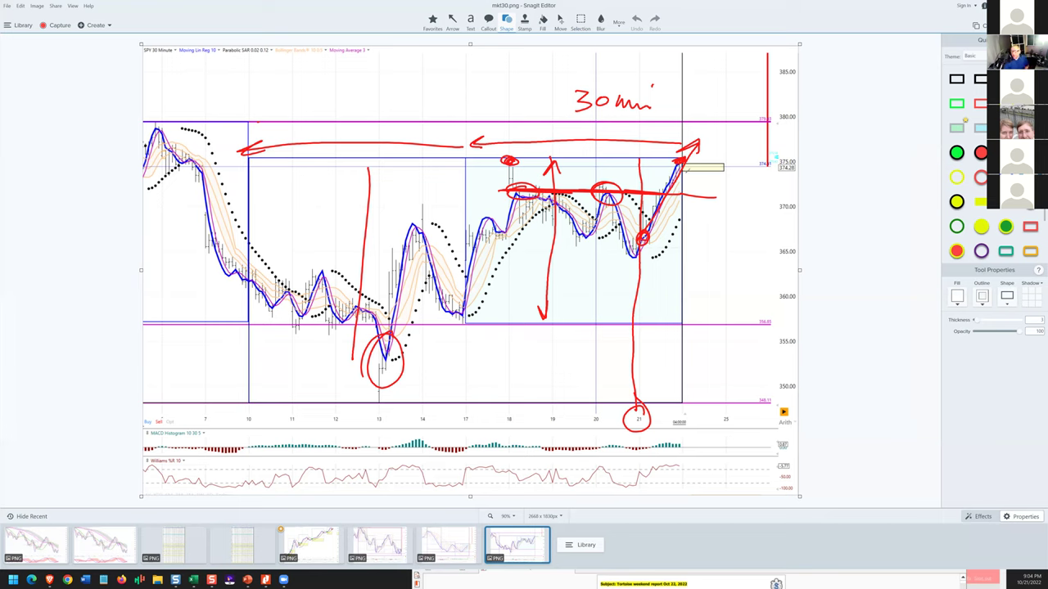
Step: Circle the small yellow box at the latest price, the 380.00 price label and the peak at the chart's start in red
mouse_move(681, 172)
left_mouse_down()
mouse_move(717, 174)
mouse_move(677, 162)
left_mouse_up()
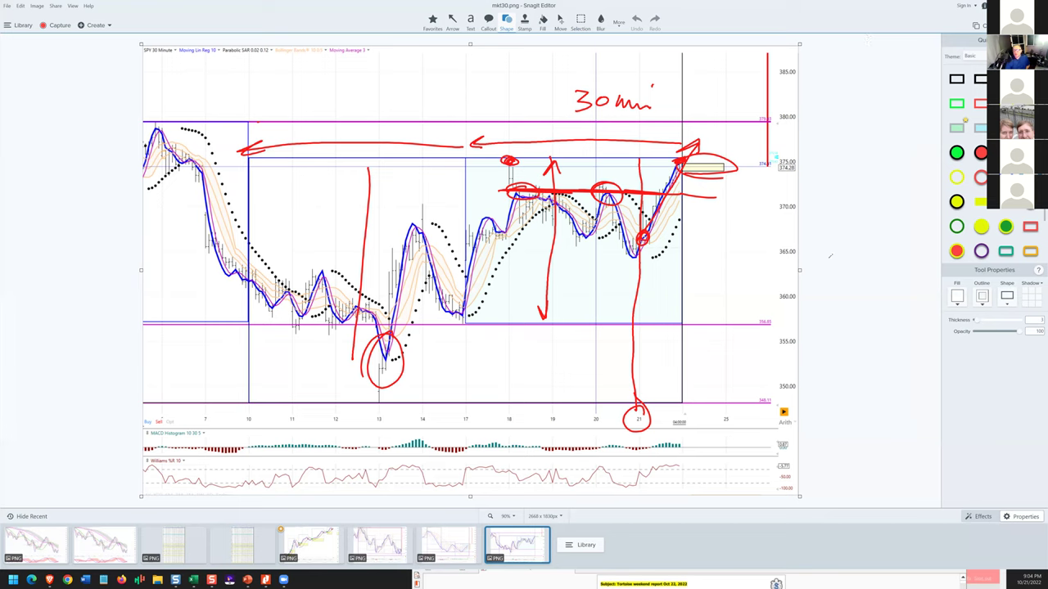
mouse_move(779, 111)
left_mouse_down()
mouse_move(769, 130)
mouse_move(776, 113)
left_mouse_up()
left_click_drag(187, 116, 203, 111)
left_click_drag(139, 127, 185, 120)
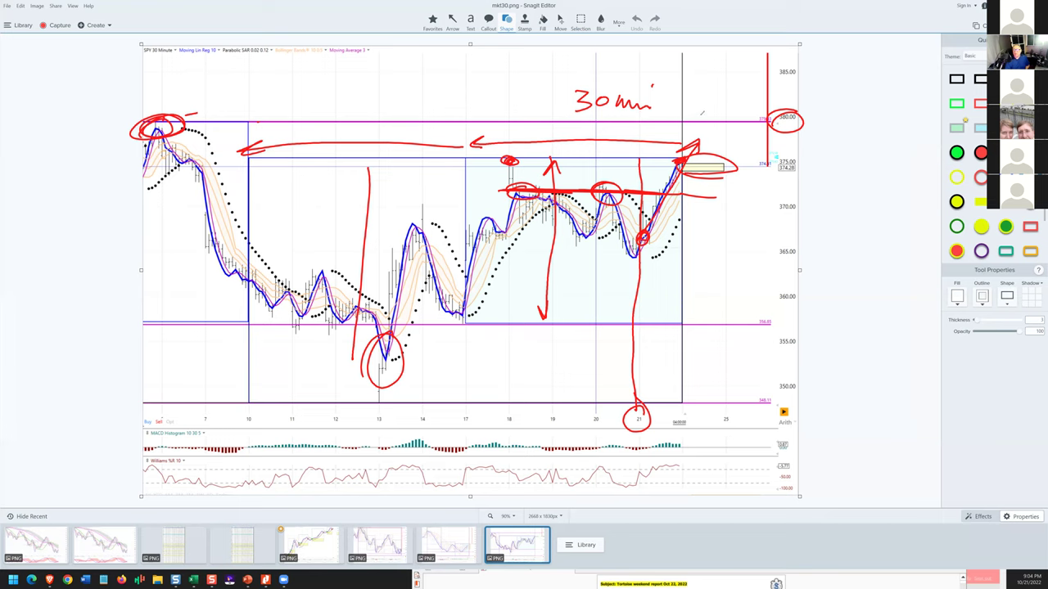
Step: Hatch a thick rising red band from the date 17 low to the latest high, and draw upward arrows past the 380 level
left_click_drag(694, 121, 732, 77)
left_click_drag(655, 255, 730, 81)
left_click_drag(471, 310, 576, 219)
mouse_move(489, 282)
left_mouse_down()
mouse_move(655, 177)
mouse_move(483, 306)
mouse_move(675, 162)
mouse_move(665, 192)
left_mouse_up()
left_click_drag(805, 113, 773, 122)
mouse_move(690, 115)
left_mouse_down()
mouse_move(712, 69)
mouse_move(721, 82)
left_mouse_up()
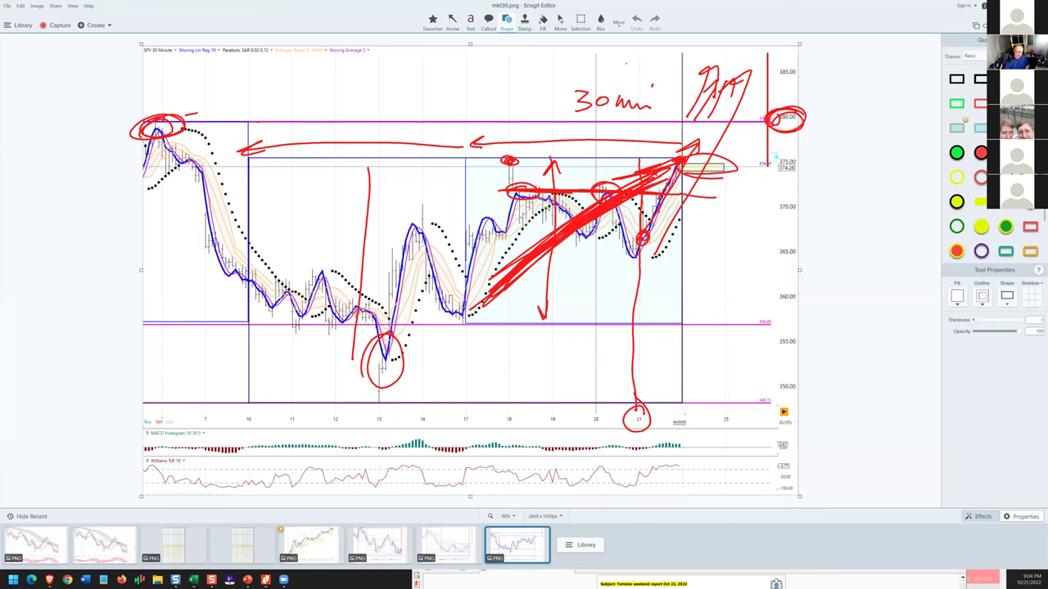
Step: Clear the annotations from the 30-minute chart and open the mktdaily.png chart
key("Escape")
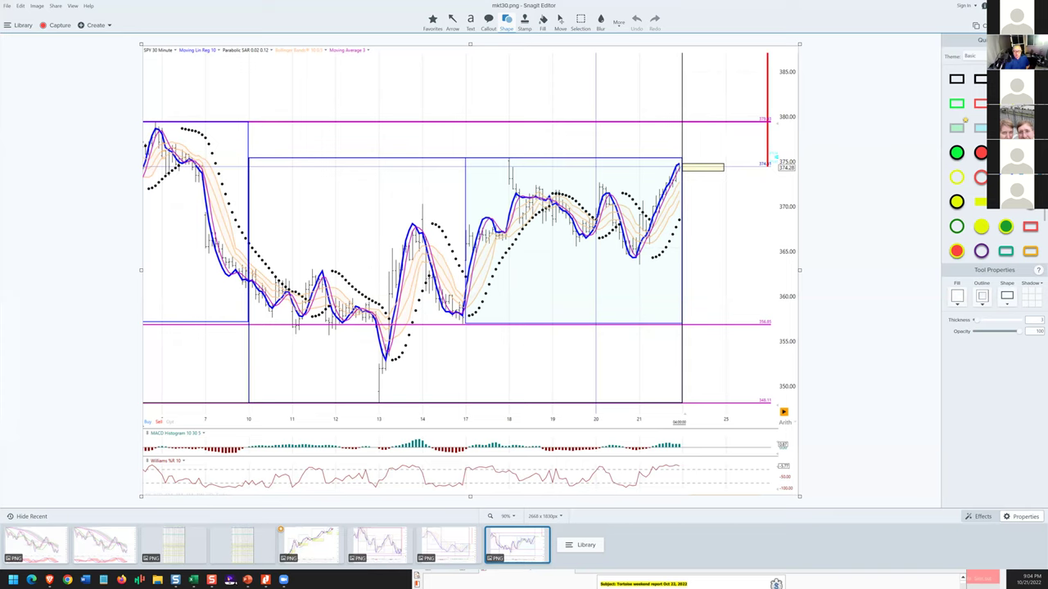
left_click(459, 547)
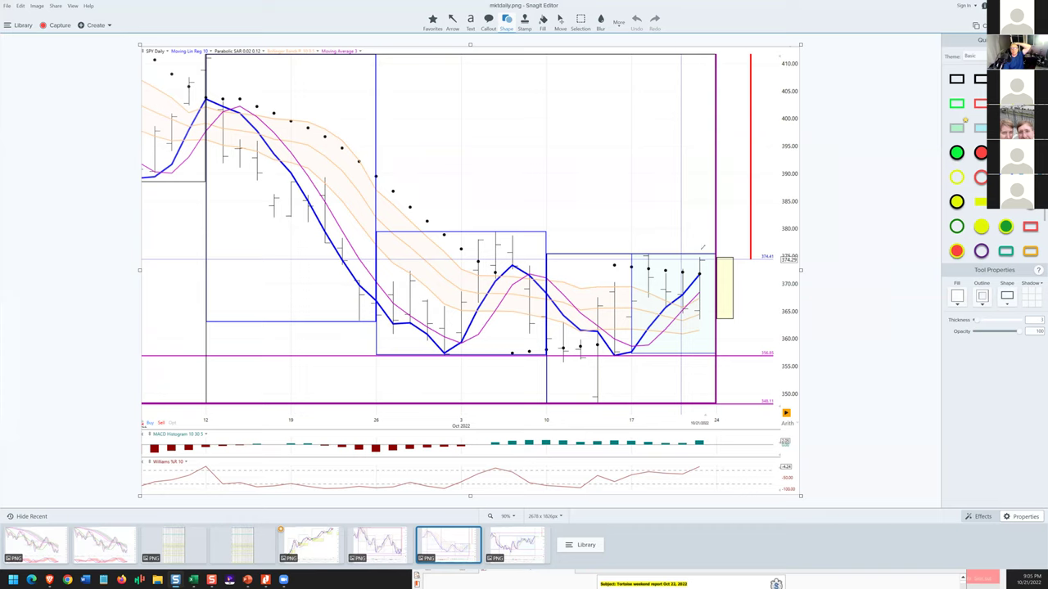
Step: Draw blue arrows back from the latest bar, label the period starts 5, 10, 20 and 30, and circle the high at date 12
mouse_move(702, 239)
left_mouse_down()
mouse_move(697, 250)
mouse_move(632, 232)
mouse_move(632, 254)
mouse_move(641, 236)
mouse_move(555, 232)
mouse_move(551, 245)
mouse_move(563, 237)
left_mouse_up()
mouse_move(556, 196)
left_mouse_down()
mouse_move(555, 209)
mouse_move(563, 199)
left_mouse_up()
left_click_drag(641, 203, 630, 218)
mouse_move(371, 199)
left_mouse_down()
mouse_move(385, 208)
mouse_move(394, 198)
left_mouse_up()
mouse_move(188, 121)
left_mouse_down()
mouse_move(191, 144)
mouse_move(208, 128)
left_mouse_up()
mouse_move(209, 57)
left_mouse_down()
mouse_move(196, 51)
mouse_move(215, 67)
mouse_move(193, 90)
left_mouse_up()
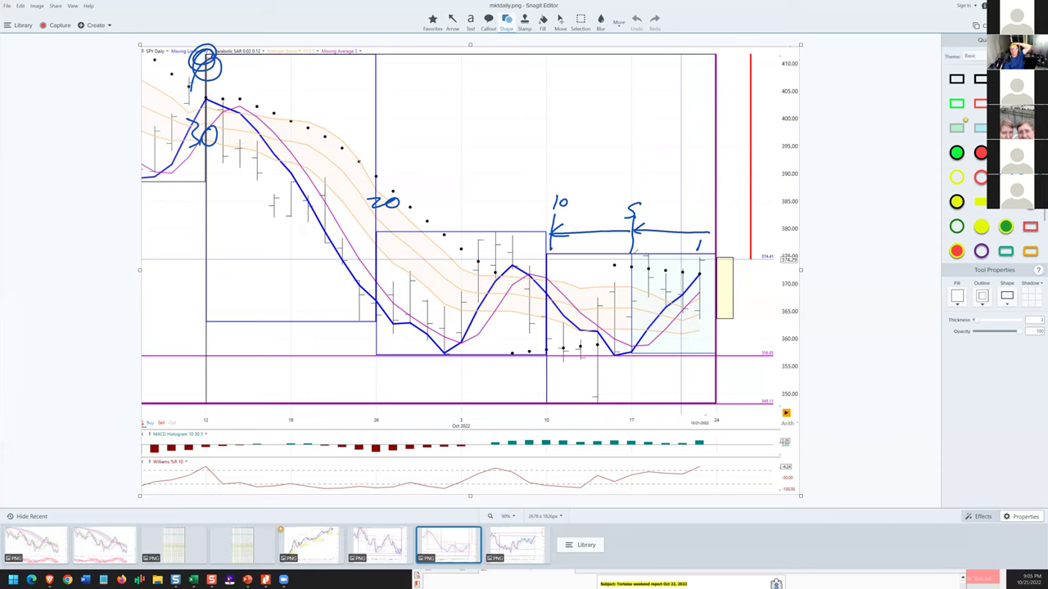
Step: Circle the shaded box's high and the lowest October low in blue, and draw a rising blue arrow to the latest bar
mouse_move(652, 251)
left_mouse_down()
mouse_move(639, 259)
mouse_move(655, 253)
left_mouse_up()
mouse_move(601, 399)
left_mouse_down()
mouse_move(586, 402)
mouse_move(599, 398)
left_mouse_up()
mouse_move(544, 362)
left_mouse_down()
mouse_move(626, 335)
mouse_move(714, 268)
mouse_move(693, 272)
left_mouse_up()
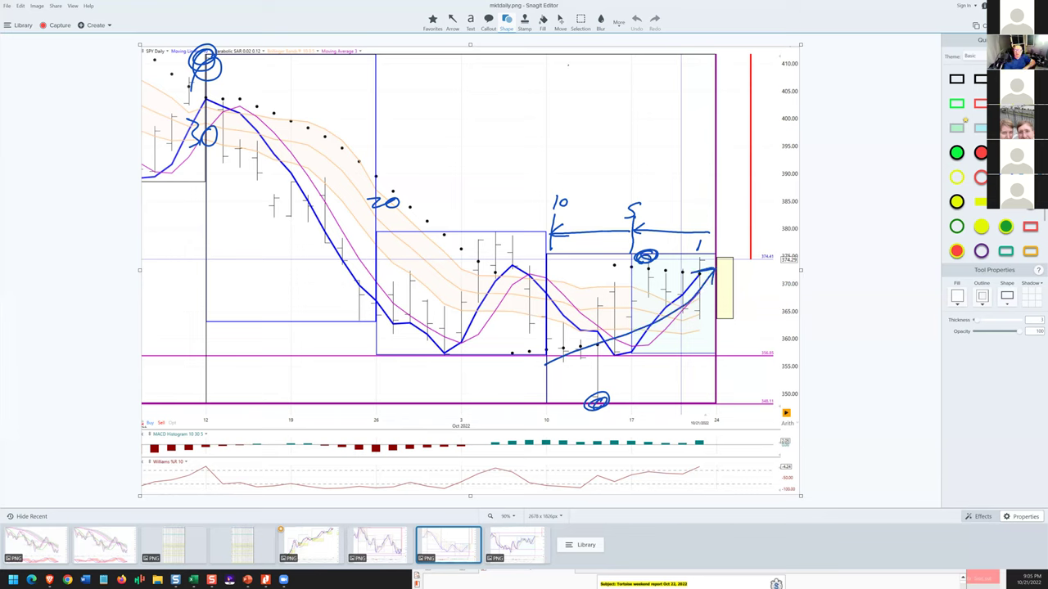
Step: Circle the two October lows in red, and draw a horizontal line from the peak between them with a rising arrow from the latest bar
mouse_move(460, 347)
left_mouse_down()
mouse_move(434, 364)
mouse_move(464, 350)
left_mouse_up()
mouse_move(637, 349)
left_mouse_down()
mouse_move(612, 365)
mouse_move(635, 349)
left_mouse_up()
mouse_move(494, 266)
left_mouse_down()
mouse_move(710, 273)
mouse_move(700, 268)
mouse_move(713, 257)
mouse_move(696, 255)
mouse_move(757, 164)
mouse_move(785, 195)
left_mouse_up()
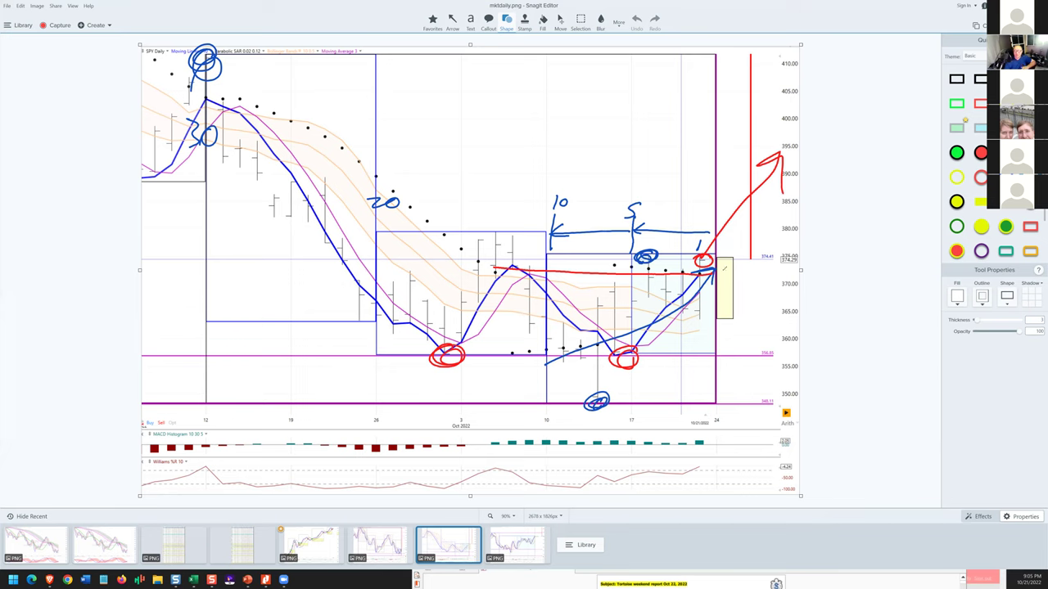
Step: Draw red horizontal lines through the yellow box and at the latest high, and add a second rising arrow above them
mouse_move(691, 304)
left_mouse_down()
mouse_move(769, 305)
mouse_move(668, 303)
left_mouse_up()
left_click_drag(705, 254, 799, 252)
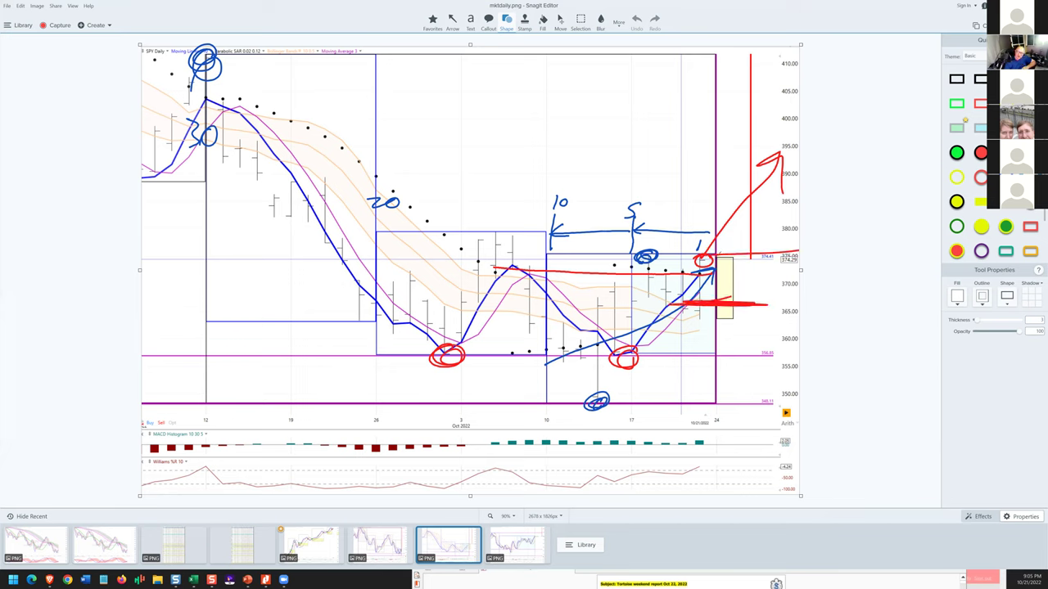
mouse_move(719, 253)
left_mouse_down()
mouse_move(791, 185)
mouse_move(794, 200)
left_mouse_up()
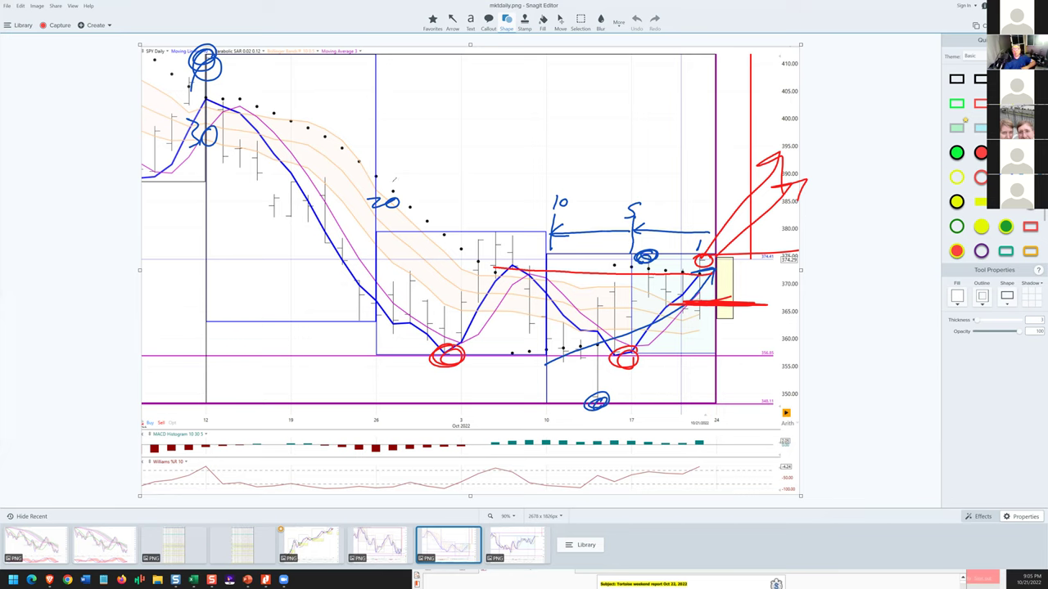
Step: Circle the two September resistance areas in red and extend horizontal lines from them to the price axis, circling the 400 level
mouse_move(268, 176)
left_mouse_down()
mouse_move(339, 176)
mouse_move(343, 196)
mouse_move(383, 176)
mouse_move(818, 186)
left_mouse_up()
mouse_move(231, 99)
left_mouse_down()
mouse_move(215, 113)
mouse_move(742, 123)
left_mouse_up()
mouse_move(678, 114)
left_mouse_down()
mouse_move(794, 108)
mouse_move(774, 100)
mouse_move(765, 124)
mouse_move(782, 111)
left_mouse_up()
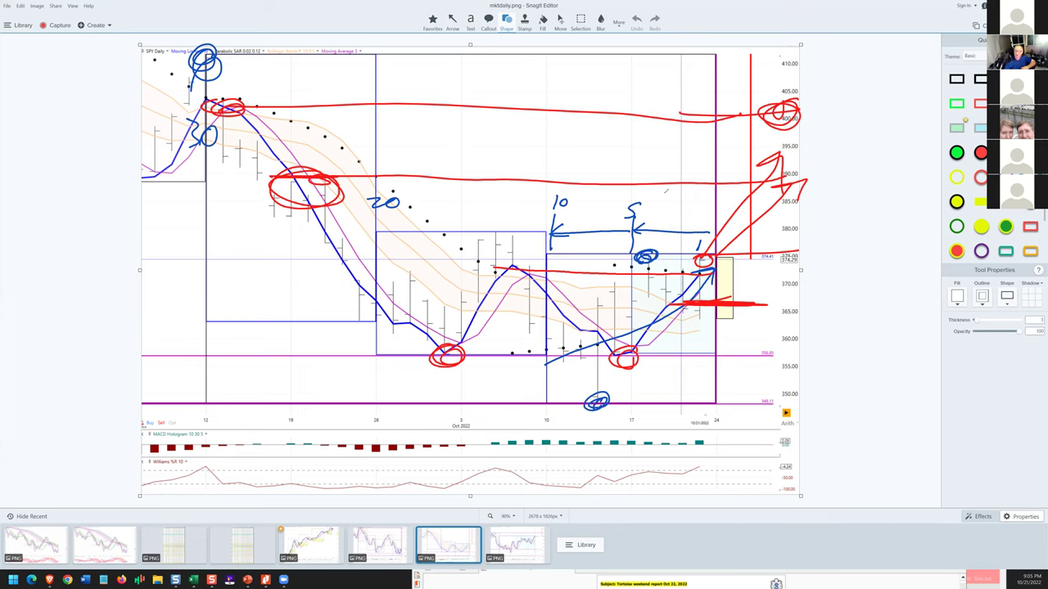
Step: Hatch the October trading range in red between thick upper and lower borders, and loop around the target area above it
mouse_move(637, 372)
left_mouse_down()
mouse_move(622, 372)
mouse_move(660, 367)
mouse_move(659, 379)
mouse_move(568, 377)
left_mouse_up()
mouse_move(499, 266)
left_mouse_down()
mouse_move(686, 270)
mouse_move(681, 327)
left_mouse_up()
mouse_move(479, 262)
left_mouse_down()
mouse_move(432, 360)
mouse_move(385, 343)
mouse_move(435, 270)
mouse_move(583, 283)
mouse_move(679, 311)
mouse_move(708, 274)
left_mouse_up()
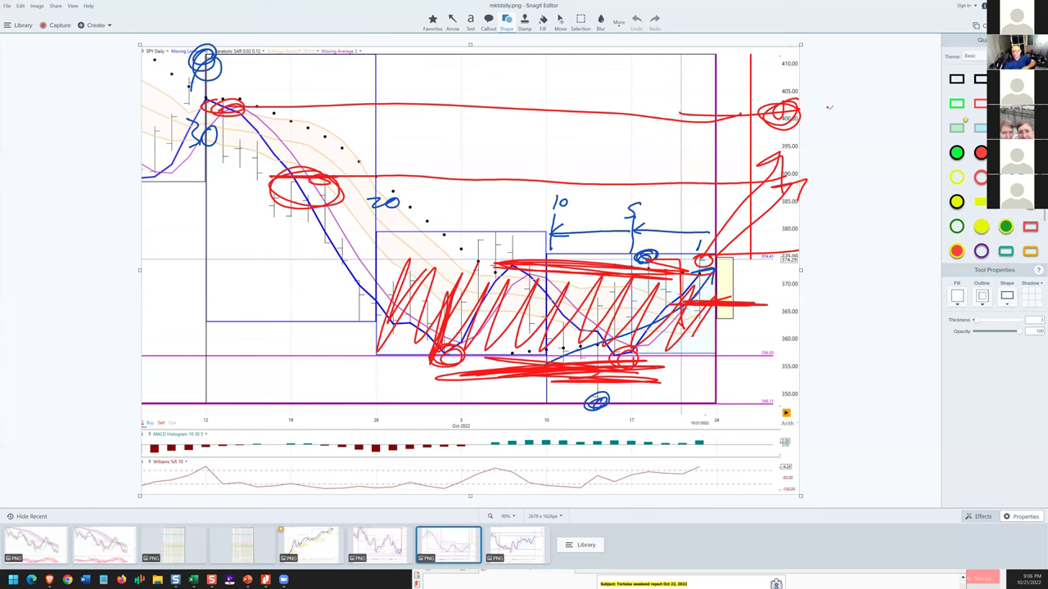
mouse_move(829, 107)
left_mouse_down()
mouse_move(860, 205)
mouse_move(716, 164)
left_mouse_up()
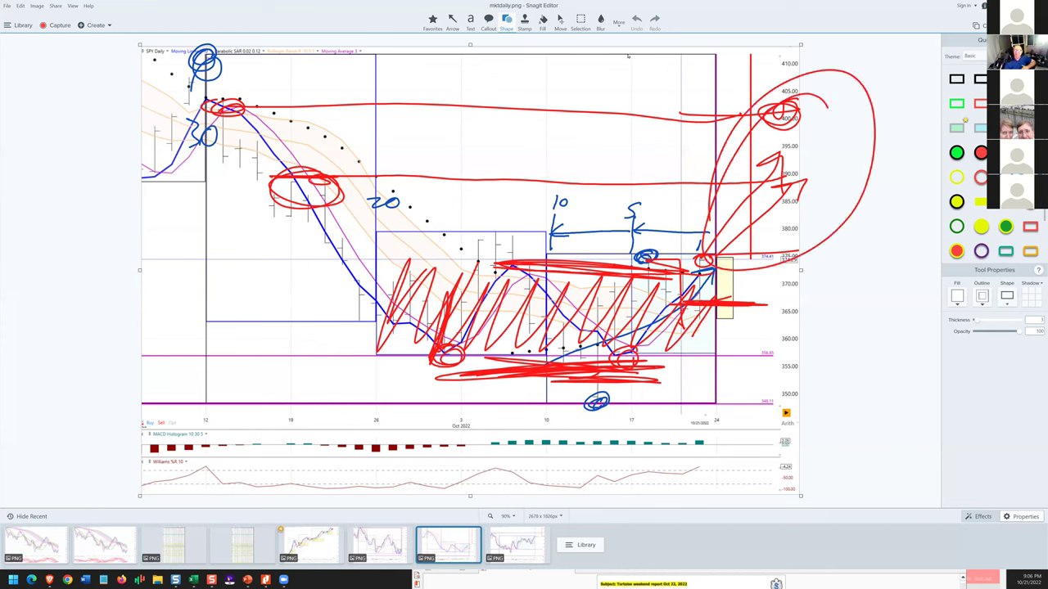
Step: Clear the annotations from the daily chart and open the mkt150.png chart
key("Escape")
left_click(380, 547)
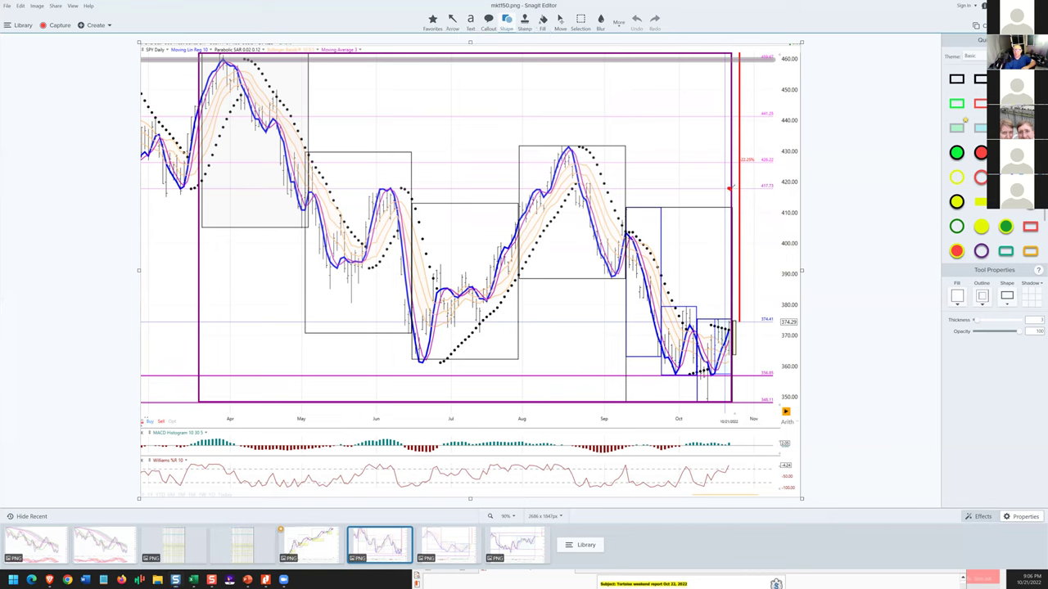
Step: Draw a leftward red arrow from the latest bar and mark the start of each boxed period with a vertical line
mouse_move(730, 188)
left_mouse_down()
mouse_move(650, 186)
mouse_move(646, 177)
mouse_move(621, 242)
left_mouse_up()
left_click_drag(521, 127, 516, 200)
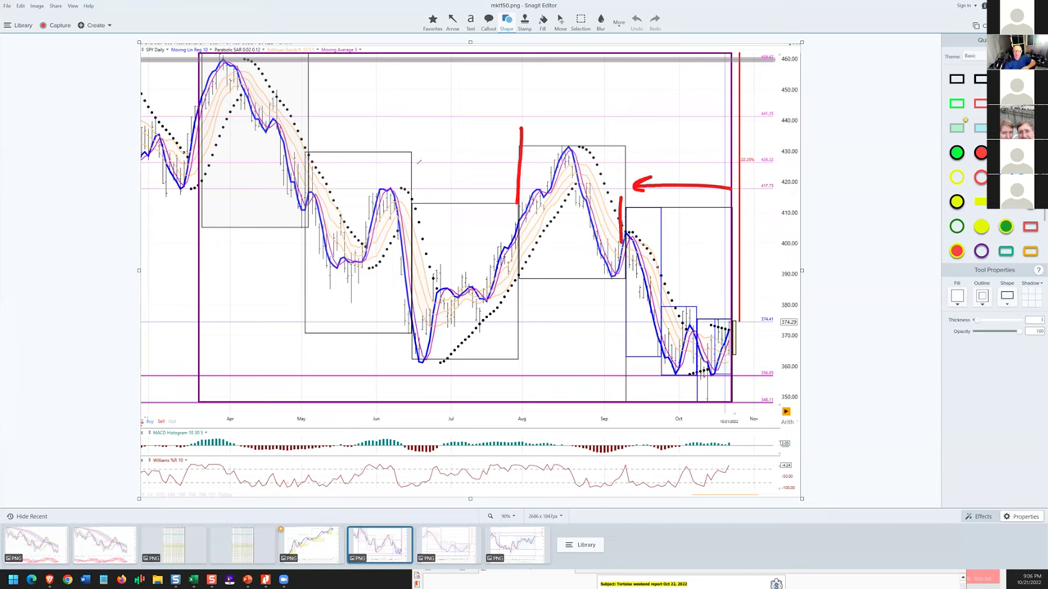
left_click_drag(417, 161, 404, 269)
left_click_drag(309, 128, 303, 209)
left_click_drag(198, 56, 207, 128)
left_click_drag(200, 85, 201, 141)
Step: Circle the June and October lows in red, and extend the October low's level to a circled 360.00 price label
mouse_move(435, 374)
left_mouse_down()
mouse_move(450, 357)
mouse_move(463, 370)
mouse_move(426, 361)
left_mouse_up()
mouse_move(678, 372)
left_mouse_down()
mouse_move(731, 365)
mouse_move(720, 373)
mouse_move(827, 378)
left_mouse_up()
left_click_drag(357, 358, 416, 359)
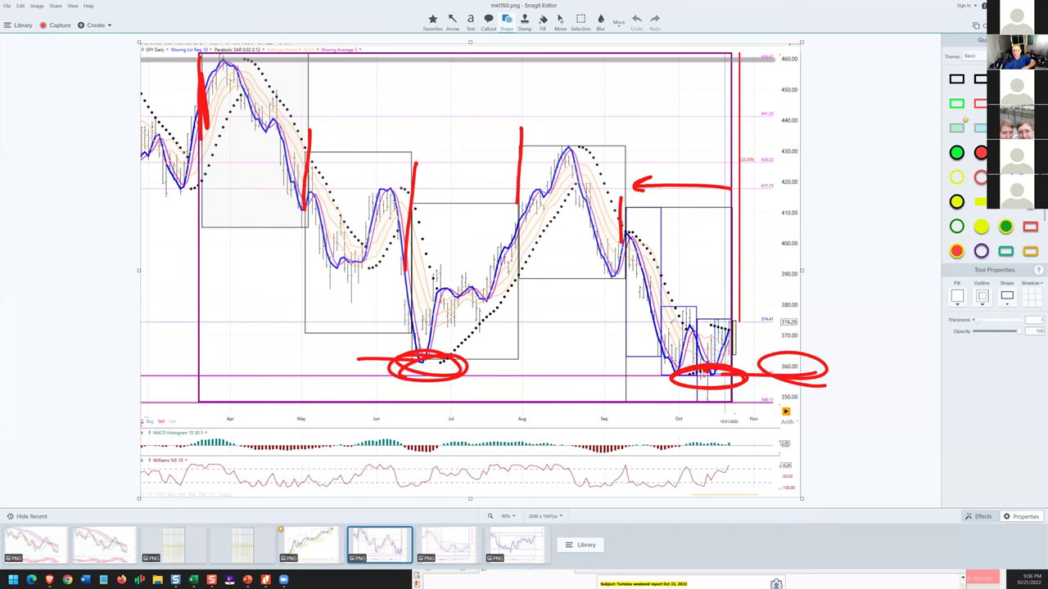
Step: Draw three stacked red horizontal lines above the October range, the highest from the circled early September peak
left_click_drag(643, 322, 778, 316)
left_click_drag(629, 275, 776, 272)
left_click_drag(607, 231, 763, 236)
left_click_drag(622, 233, 627, 231)
left_click_drag(742, 239, 826, 244)
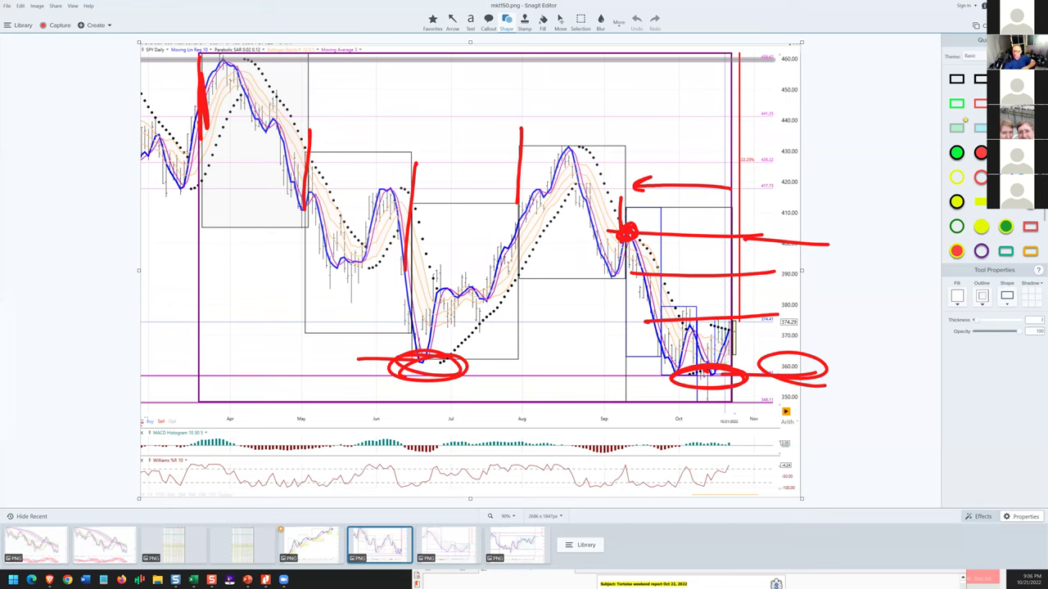
Step: Hatch the October W-shaped range in red and thicken its upper and lower boundary lines
left_click_drag(705, 380, 735, 326)
left_click_drag(716, 360, 734, 332)
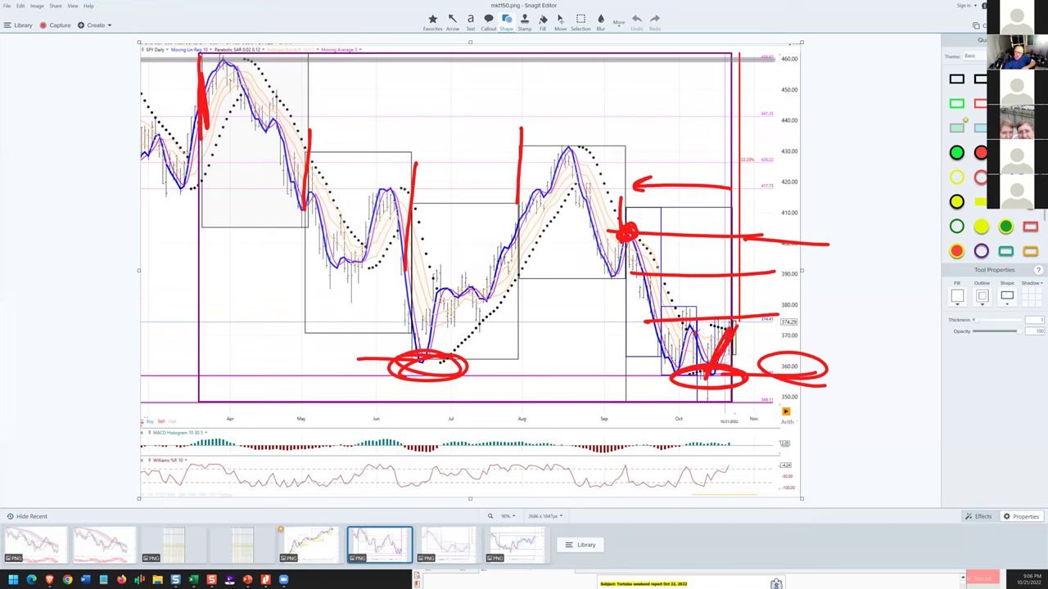
mouse_move(658, 375)
left_mouse_down()
mouse_move(701, 365)
mouse_move(660, 364)
mouse_move(696, 325)
left_mouse_up()
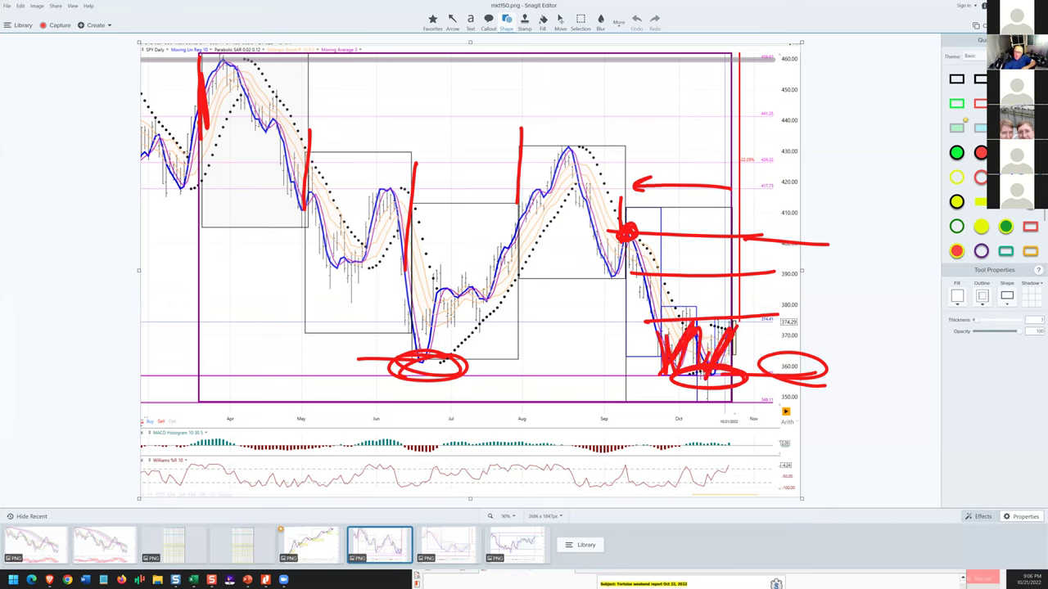
left_click_drag(695, 364, 726, 331)
left_click_drag(654, 318, 777, 319)
Step: Draw a rising red arrow above the October range, a dashed line down through it, and a falling arrow below it
mouse_move(730, 324)
left_mouse_down()
mouse_move(674, 322)
mouse_move(778, 325)
mouse_move(791, 215)
left_mouse_up()
mouse_move(775, 222)
left_mouse_down()
mouse_move(789, 209)
mouse_move(801, 224)
left_mouse_up()
mouse_move(746, 332)
left_mouse_down()
mouse_move(760, 373)
mouse_move(778, 379)
mouse_move(700, 385)
mouse_move(742, 377)
left_mouse_up()
mouse_move(763, 397)
left_mouse_down()
mouse_move(763, 473)
mouse_move(784, 460)
left_mouse_up()
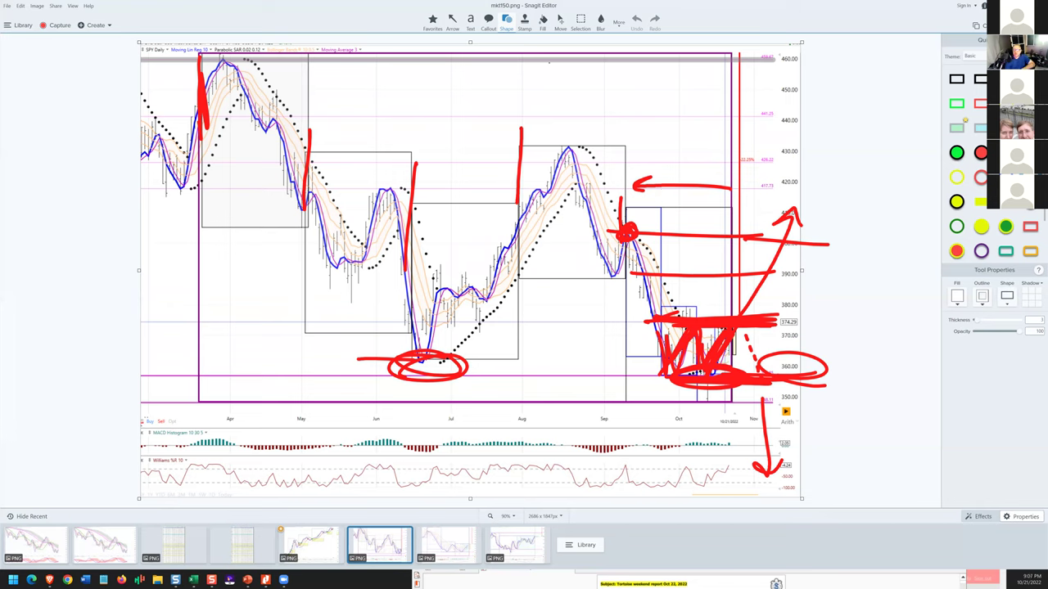
Step: Clear the annotations and trace the October W pattern in red, circling its middle peak and latest price along a horizontal line
right_click(625, 69)
left_click(643, 64)
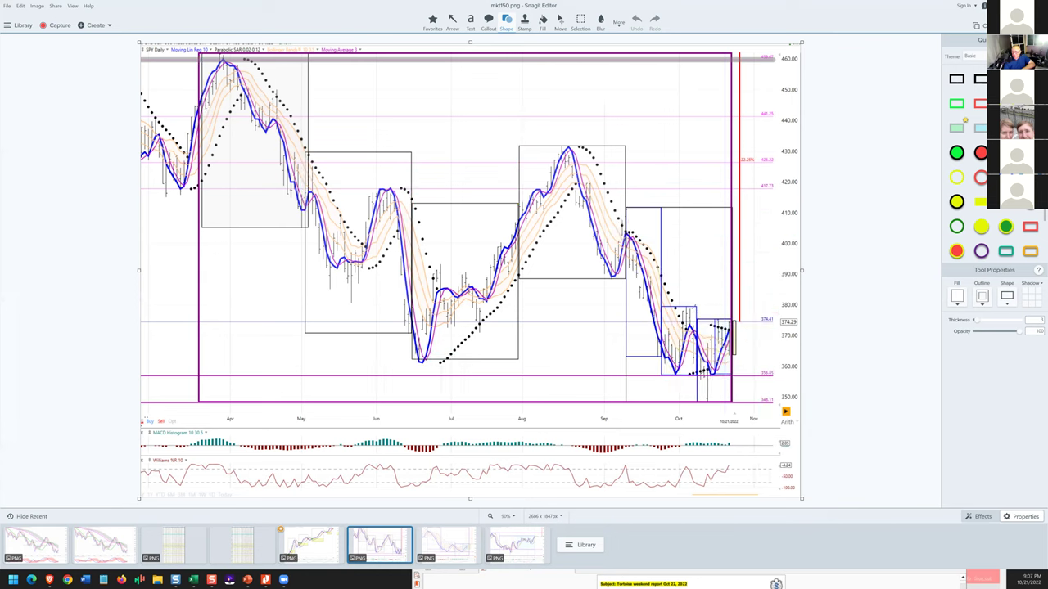
left_click_drag(693, 311, 678, 320)
mouse_move(670, 370)
left_mouse_down()
mouse_move(709, 260)
mouse_move(715, 268)
left_mouse_up()
mouse_move(695, 332)
left_mouse_down()
mouse_move(709, 374)
mouse_move(725, 374)
mouse_move(661, 374)
mouse_move(733, 329)
mouse_move(720, 329)
left_mouse_up()
mouse_move(731, 320)
left_mouse_down()
mouse_move(737, 333)
mouse_move(689, 324)
left_mouse_up()
Step: Draw a falling and a rising red arrow from the latest price, with a question mark between them
mouse_move(751, 299)
left_mouse_down()
mouse_move(763, 293)
mouse_move(779, 387)
left_mouse_up()
left_click(759, 313)
left_click_drag(738, 320, 762, 247)
left_click_drag(762, 247, 750, 254)
mouse_move(745, 311)
left_mouse_down()
mouse_move(742, 323)
mouse_move(736, 308)
left_mouse_up()
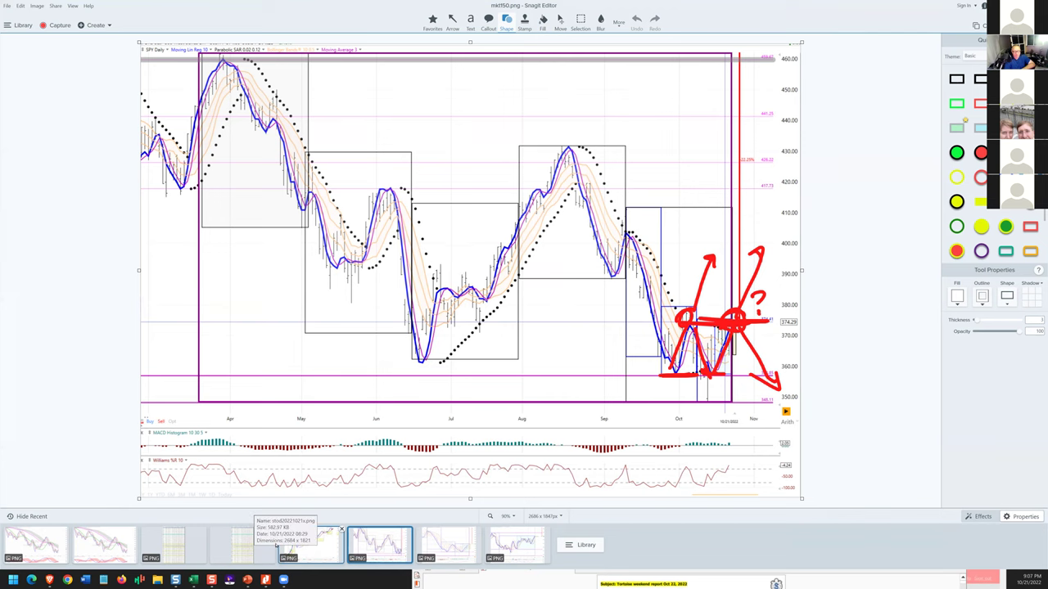
Step: Open the 2022-10-21_20-30-26 symbol table capture and clear the red annotations
left_click(213, 538)
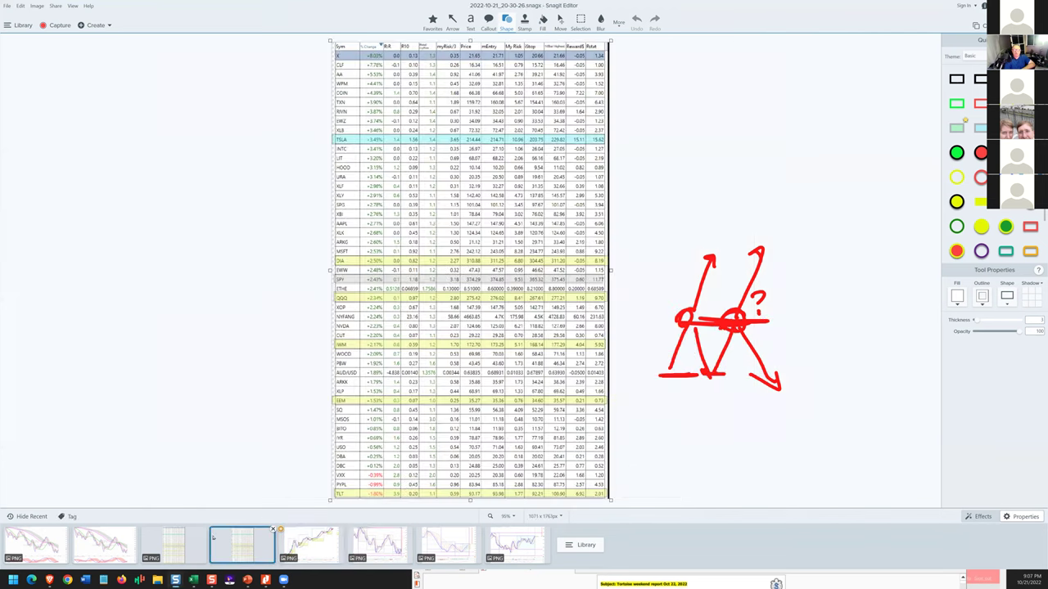
left_click(610, 503)
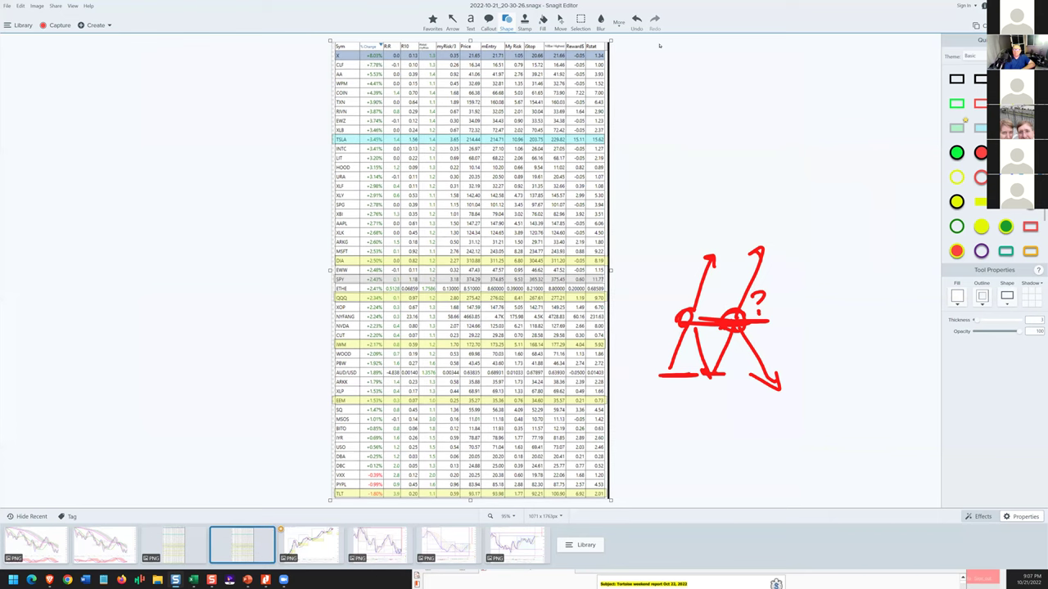
right_click(690, 422)
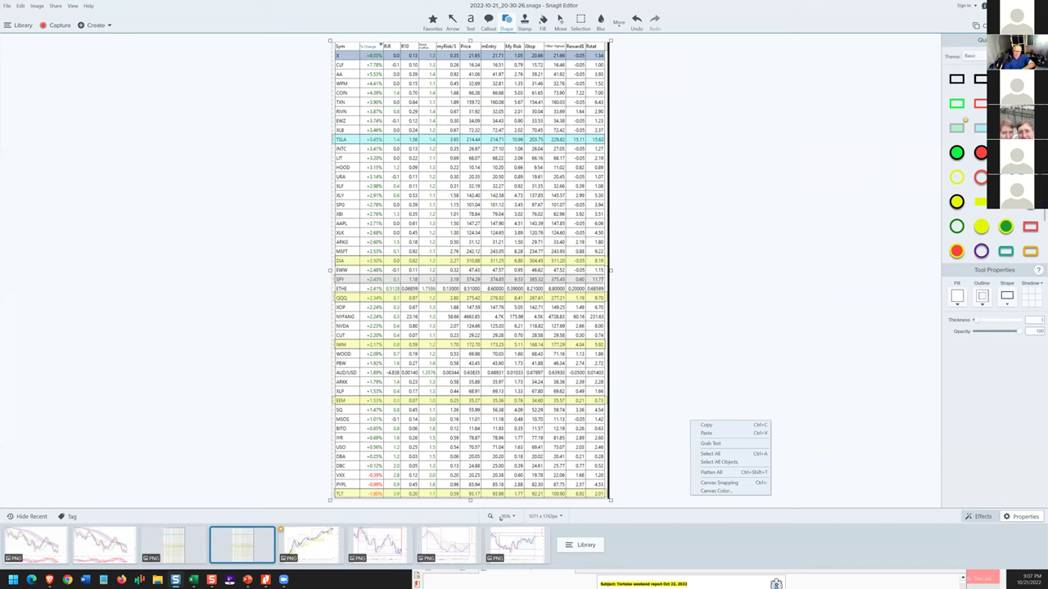
Step: Box the SPY symbol and its percentage change in blue and draw an arrow pointing to that row
left_click(501, 517)
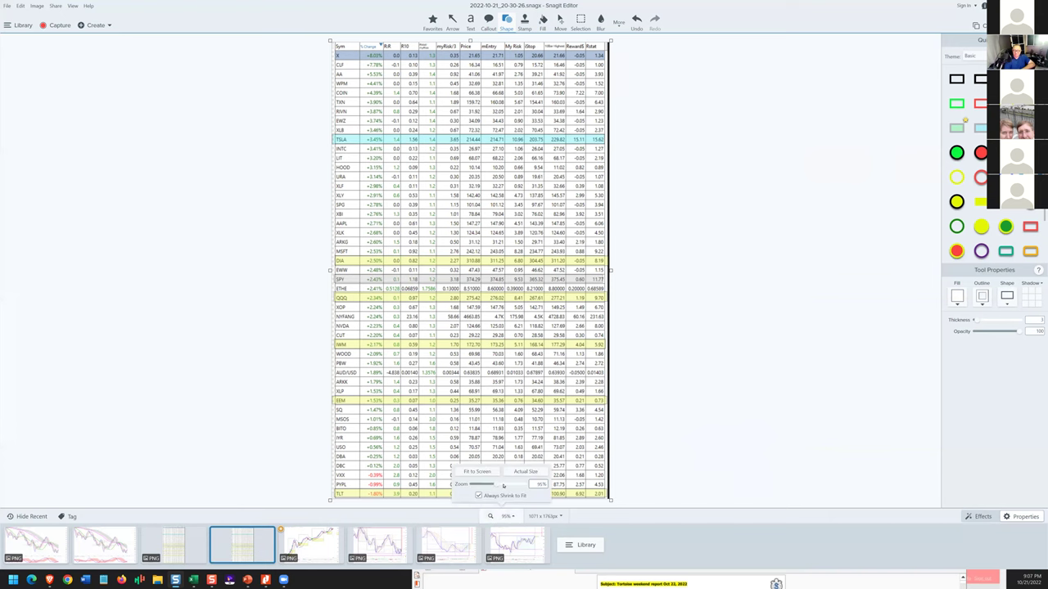
left_click(506, 487)
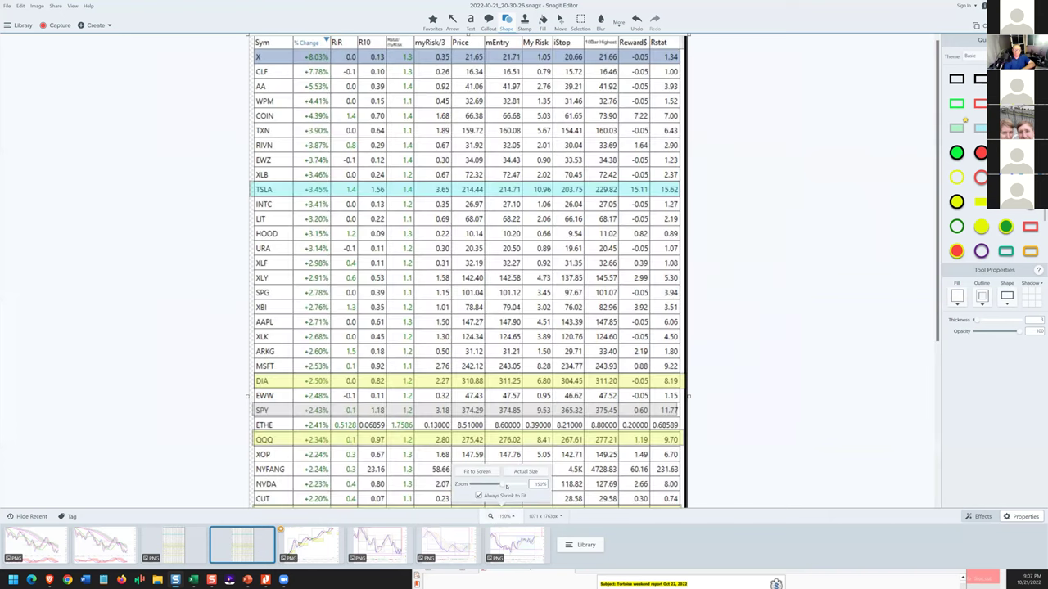
left_click(506, 486)
scroll(502, 385, "down", 1)
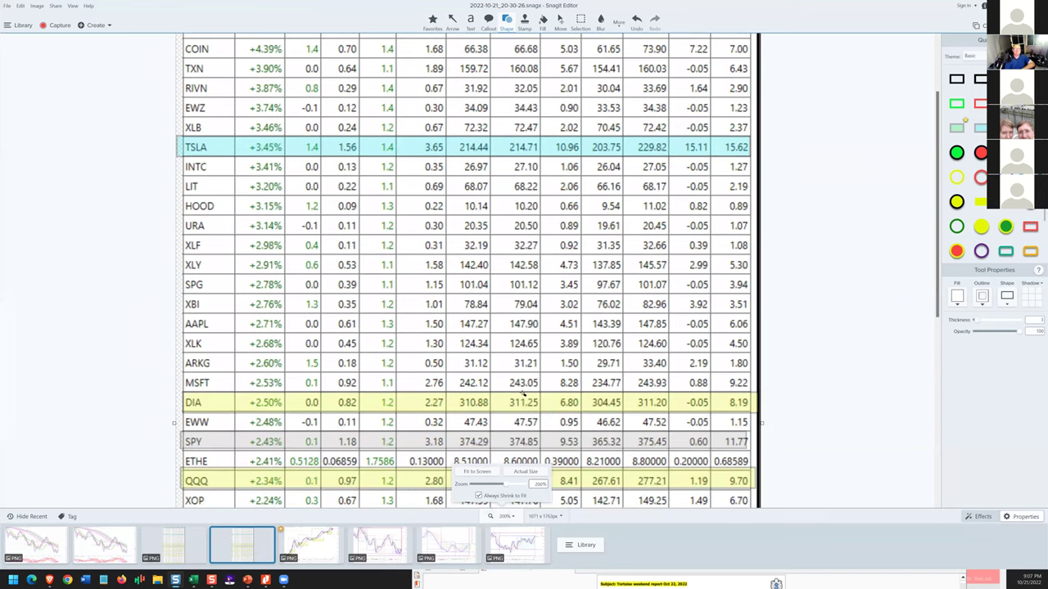
scroll(524, 395, "down", 2)
scroll(531, 397, "down", 2)
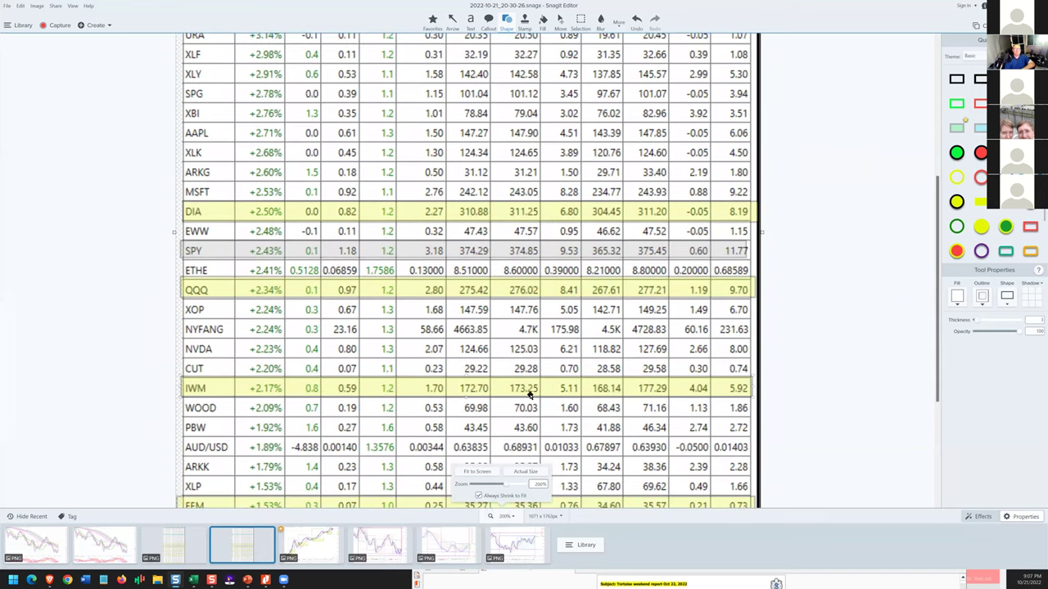
scroll(529, 394, "down", 1)
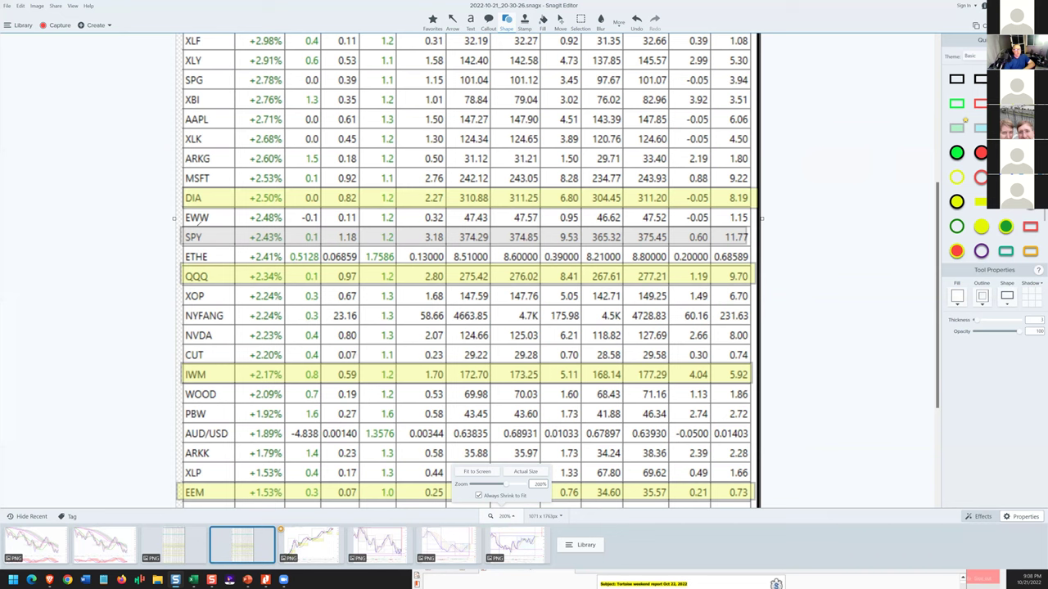
mouse_move(198, 225)
left_mouse_down()
mouse_move(178, 229)
mouse_move(201, 246)
mouse_move(287, 247)
mouse_move(287, 227)
mouse_move(182, 223)
left_mouse_up()
mouse_move(80, 229)
left_mouse_down()
mouse_move(145, 223)
mouse_move(146, 238)
left_mouse_up()
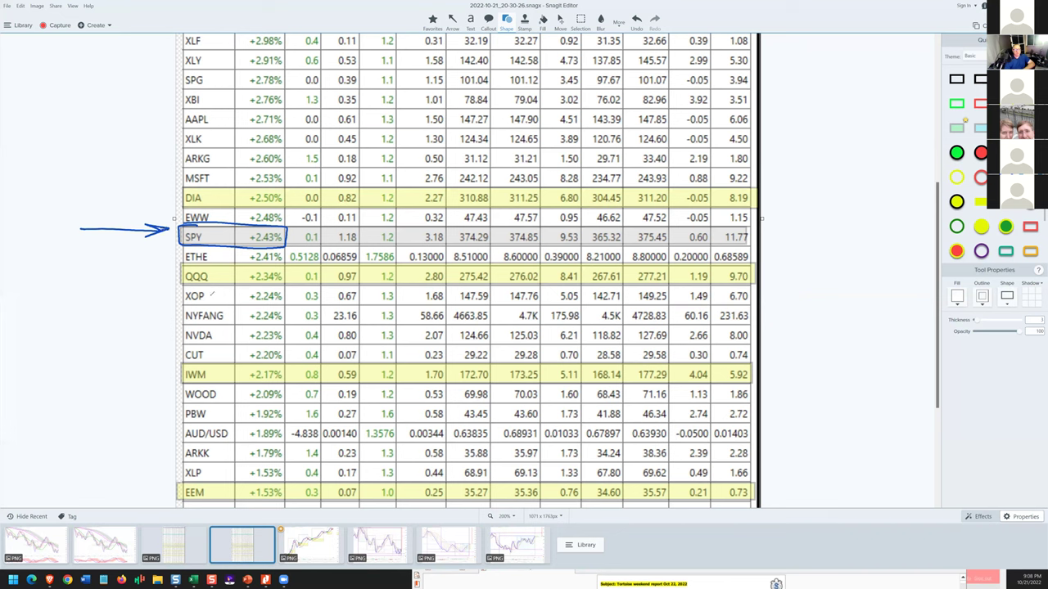
Step: Mark the QQQ, IWM, EEM and DIA rows with blue pointer lines and circle their percentage changes
left_click_drag(139, 278, 185, 279)
left_click_drag(148, 379, 187, 378)
left_click_drag(137, 496, 172, 494)
mouse_move(283, 480)
left_mouse_down()
mouse_move(244, 498)
mouse_move(283, 498)
mouse_move(286, 480)
left_mouse_up()
mouse_move(282, 366)
left_mouse_down()
mouse_move(278, 384)
mouse_move(288, 368)
left_mouse_up()
mouse_move(275, 264)
left_mouse_down()
mouse_move(267, 287)
mouse_move(283, 267)
left_mouse_up()
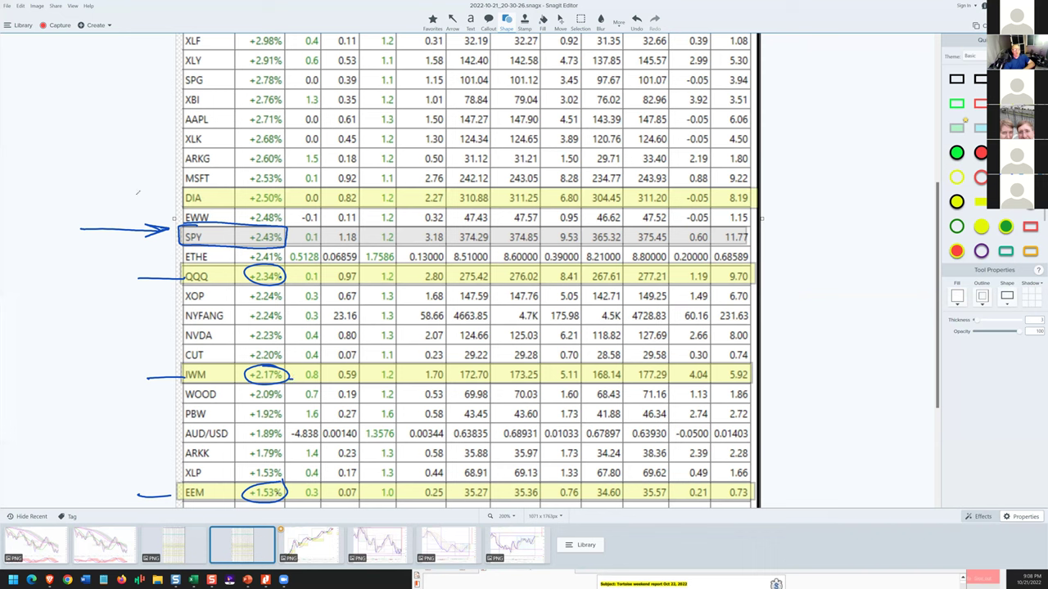
mouse_move(133, 196)
left_mouse_down()
mouse_move(176, 193)
mouse_move(168, 199)
left_mouse_up()
mouse_move(286, 189)
left_mouse_down()
mouse_move(239, 203)
mouse_move(282, 193)
left_mouse_up()
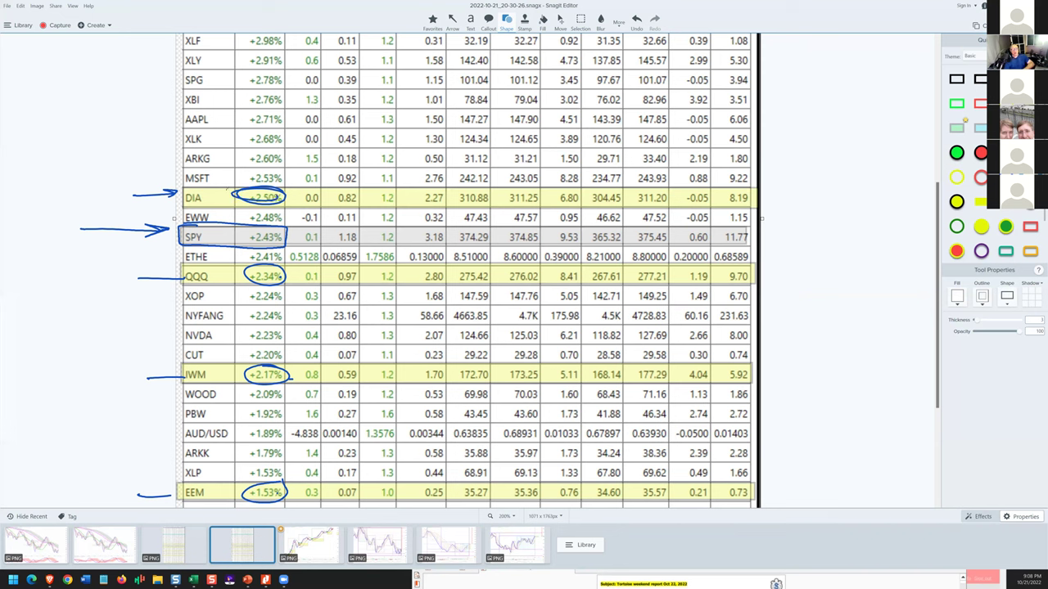
Step: Circle the symbol groups from DIA to SPY, QQQ to IWM, and XLP to EEM in blue
mouse_move(223, 175)
left_mouse_down()
mouse_move(197, 242)
mouse_move(216, 170)
left_mouse_up()
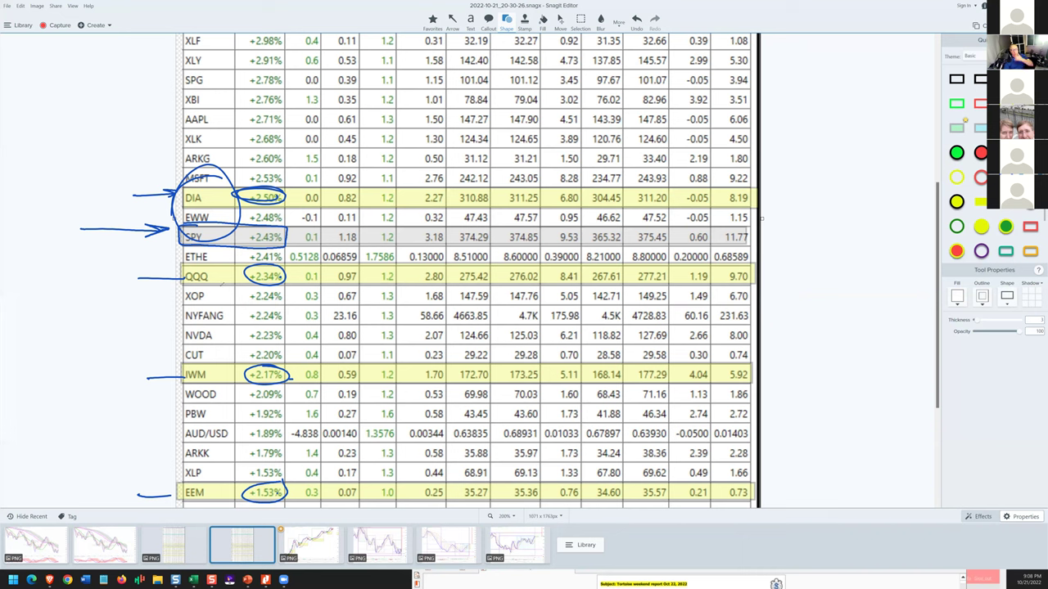
mouse_move(226, 261)
left_mouse_down()
mouse_move(180, 374)
mouse_move(216, 254)
left_mouse_up()
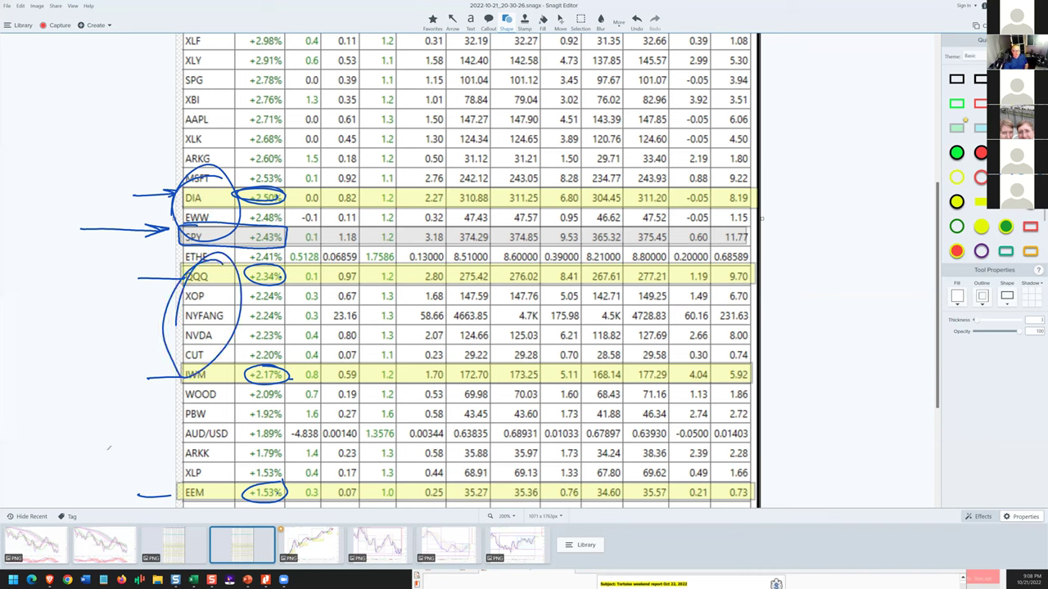
left_click_drag(222, 463, 219, 490)
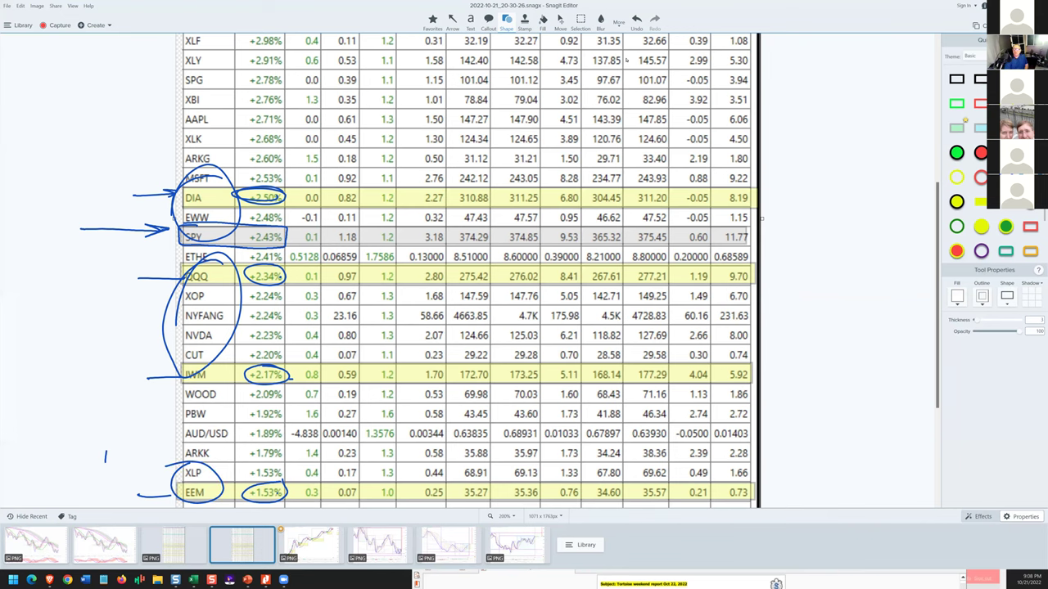
Step: Clear the annotations and draw a blue arrow pointing to the TLT row at the end of the table
scroll(540, 347, "down", 6)
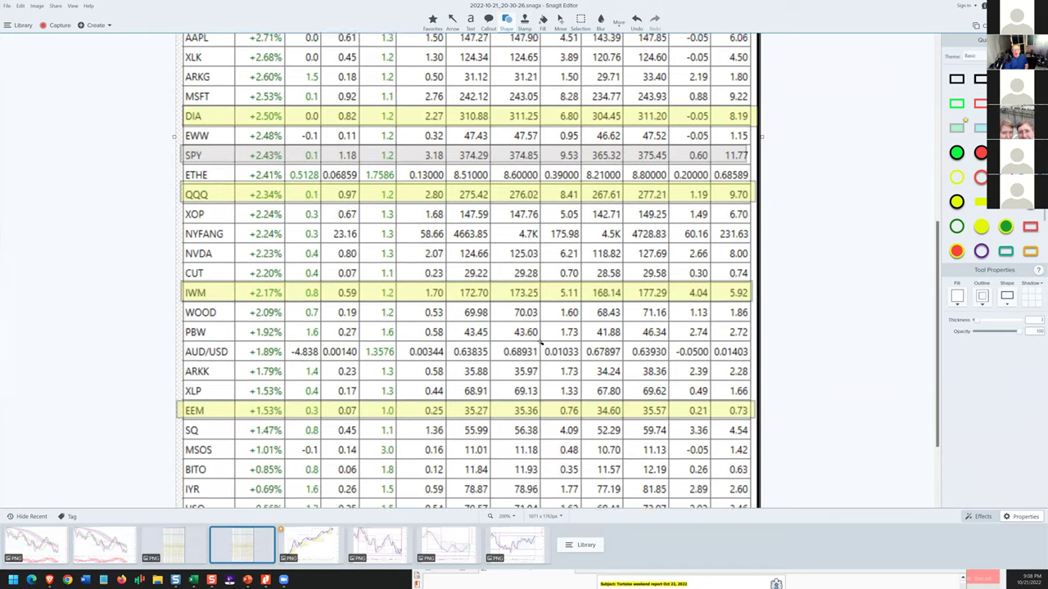
scroll(602, 348, "down", 4)
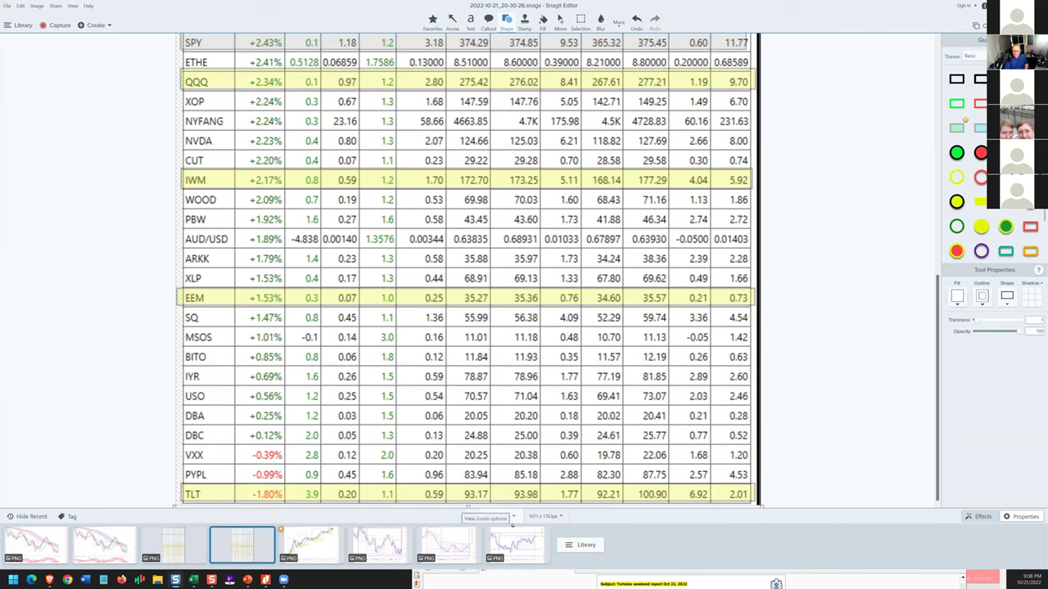
left_click(513, 517)
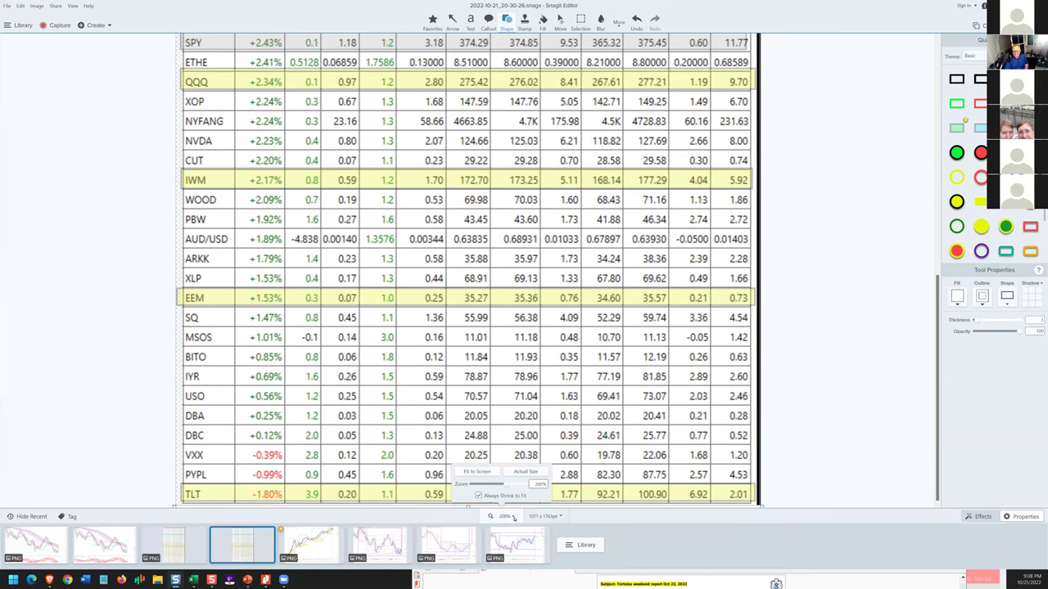
left_click(497, 488)
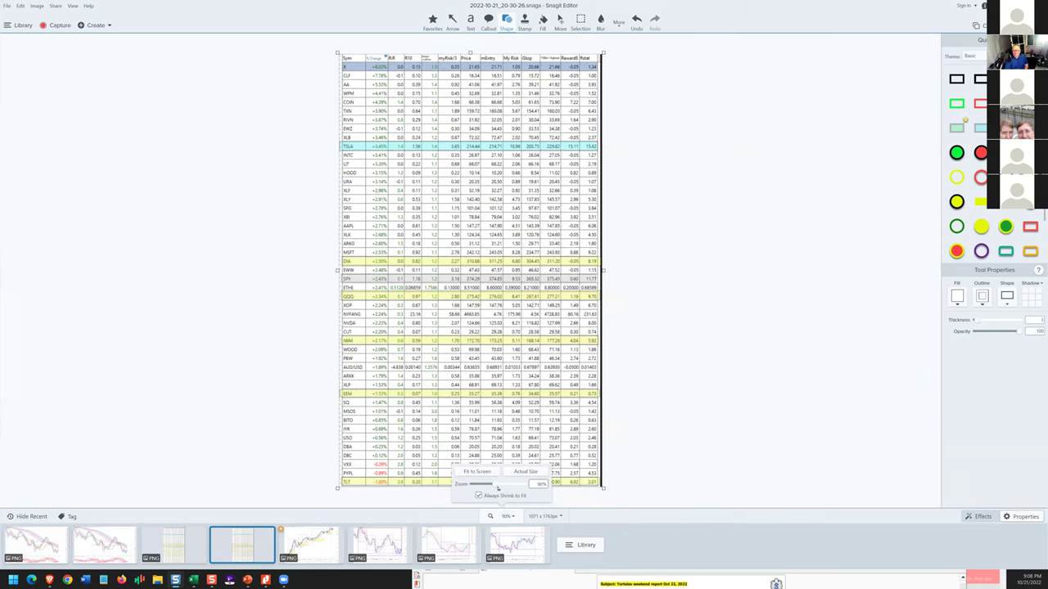
left_click(496, 485)
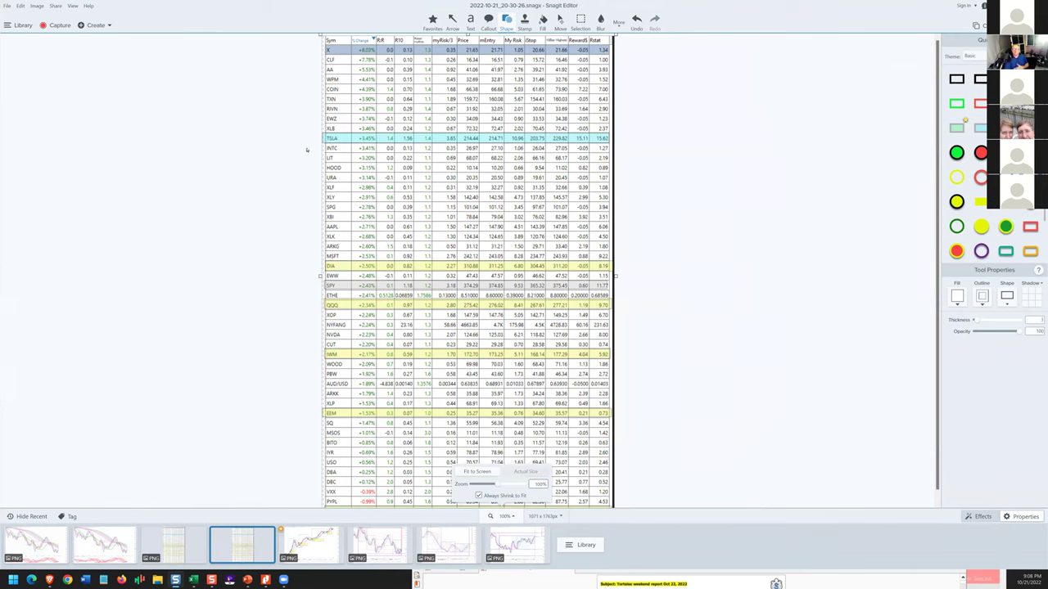
scroll(523, 491, "down", 1)
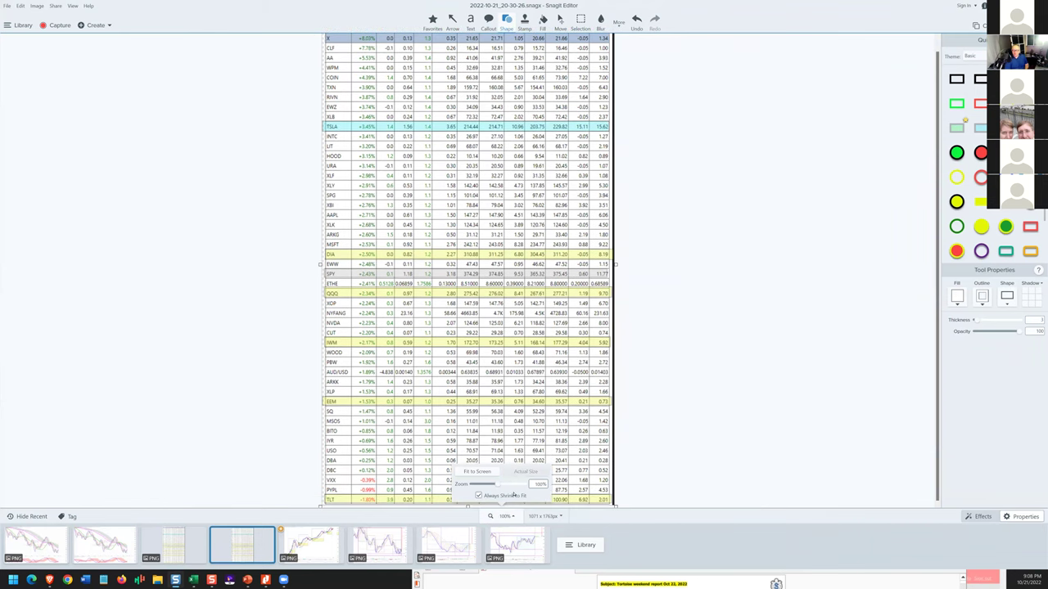
left_click(502, 486)
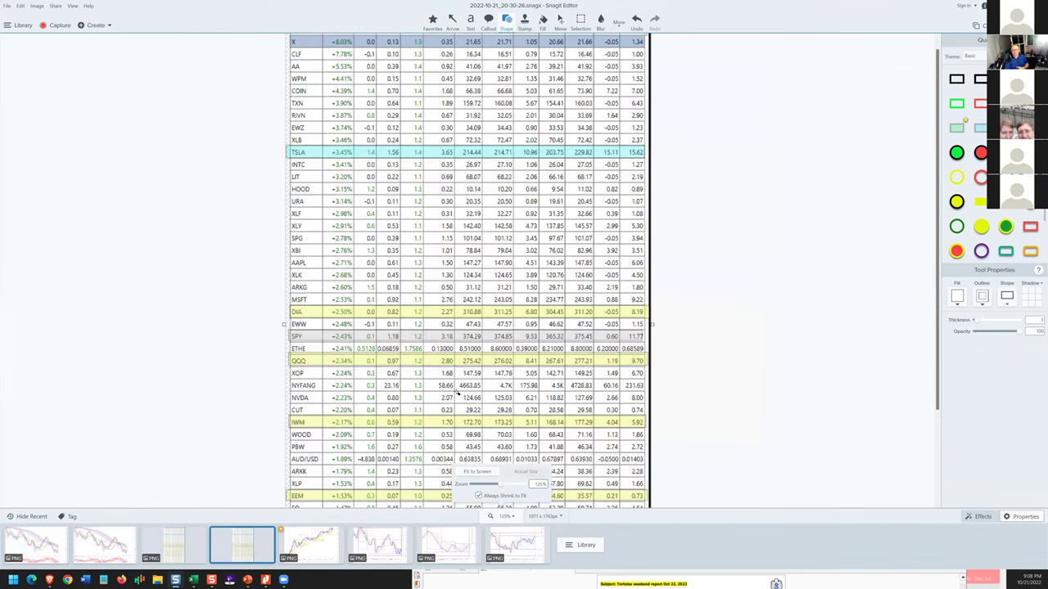
scroll(795, 466, "down", 2)
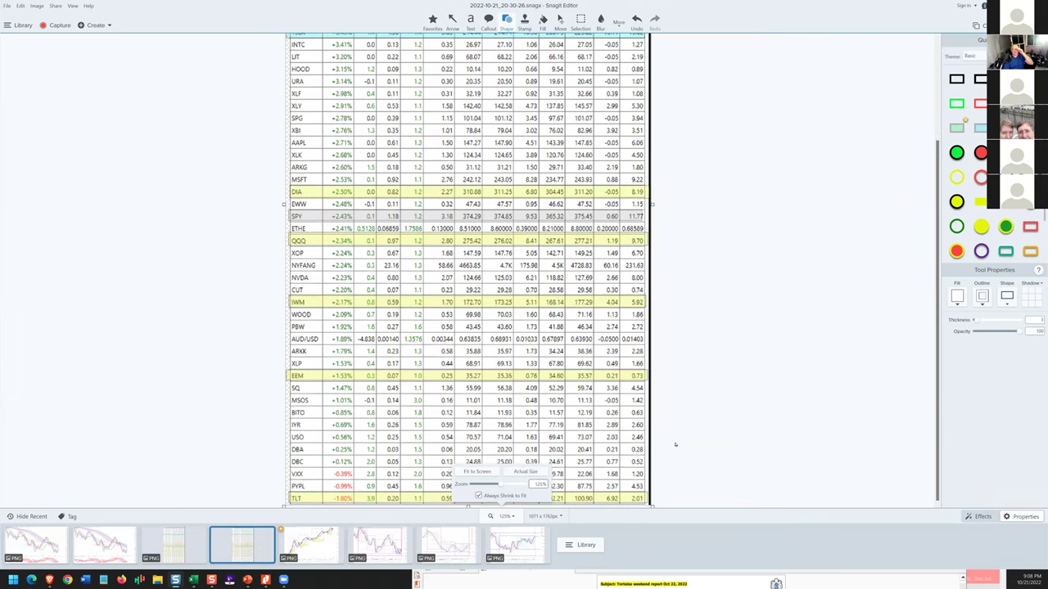
scroll(795, 466, "down", 2)
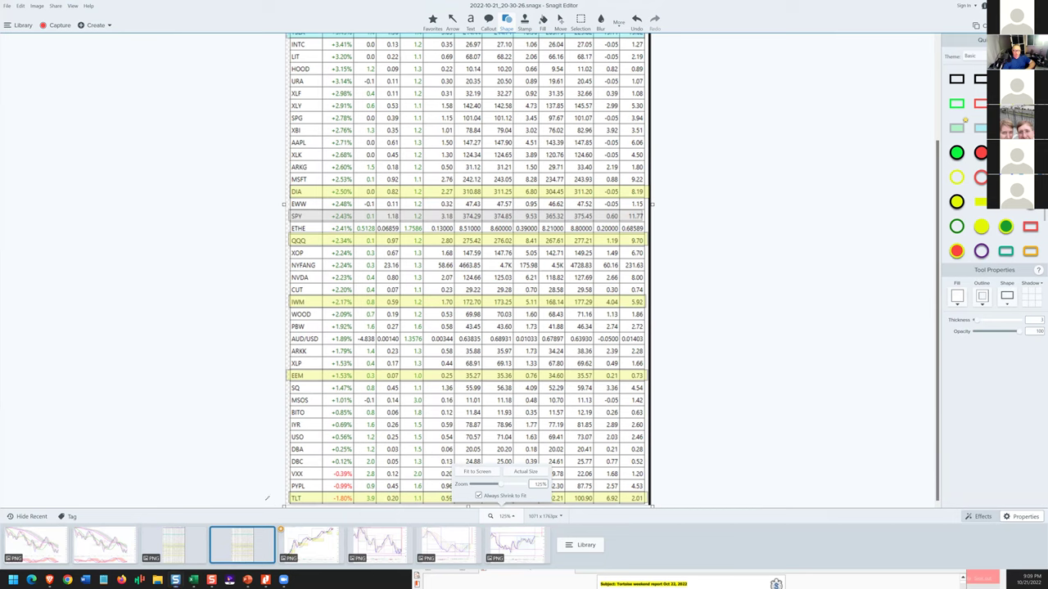
left_click_drag(265, 500, 284, 496)
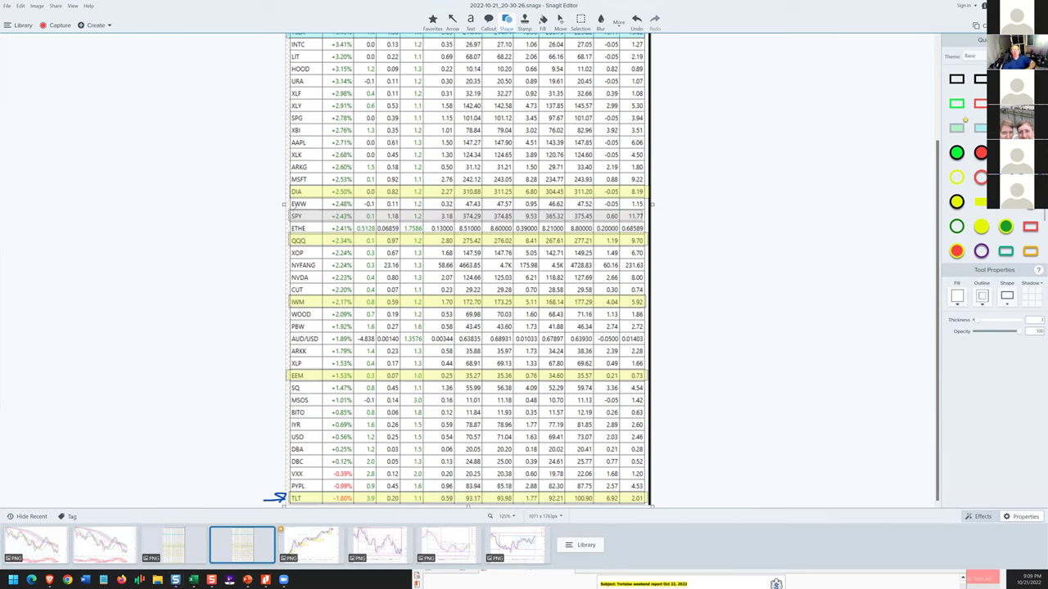
Step: Box SPY, then tick the non-stock symbols below it and circle or box their percentage changes down to VXX
mouse_move(291, 221)
left_mouse_down()
mouse_move(357, 212)
mouse_move(291, 208)
left_mouse_up()
mouse_move(314, 229)
left_mouse_down()
mouse_move(324, 226)
mouse_move(325, 257)
mouse_move(352, 272)
mouse_move(357, 260)
mouse_move(317, 265)
mouse_move(332, 273)
mouse_move(320, 287)
mouse_move(329, 309)
mouse_move(355, 304)
mouse_move(358, 288)
mouse_move(331, 285)
left_mouse_up()
mouse_move(309, 327)
left_mouse_down()
mouse_move(317, 322)
mouse_move(320, 360)
mouse_move(355, 370)
mouse_move(357, 352)
mouse_move(355, 318)
mouse_move(318, 331)
mouse_move(333, 375)
mouse_move(319, 447)
mouse_move(337, 480)
mouse_move(352, 479)
mouse_move(357, 442)
mouse_move(353, 393)
mouse_move(337, 391)
mouse_move(322, 413)
mouse_move(319, 481)
left_mouse_up()
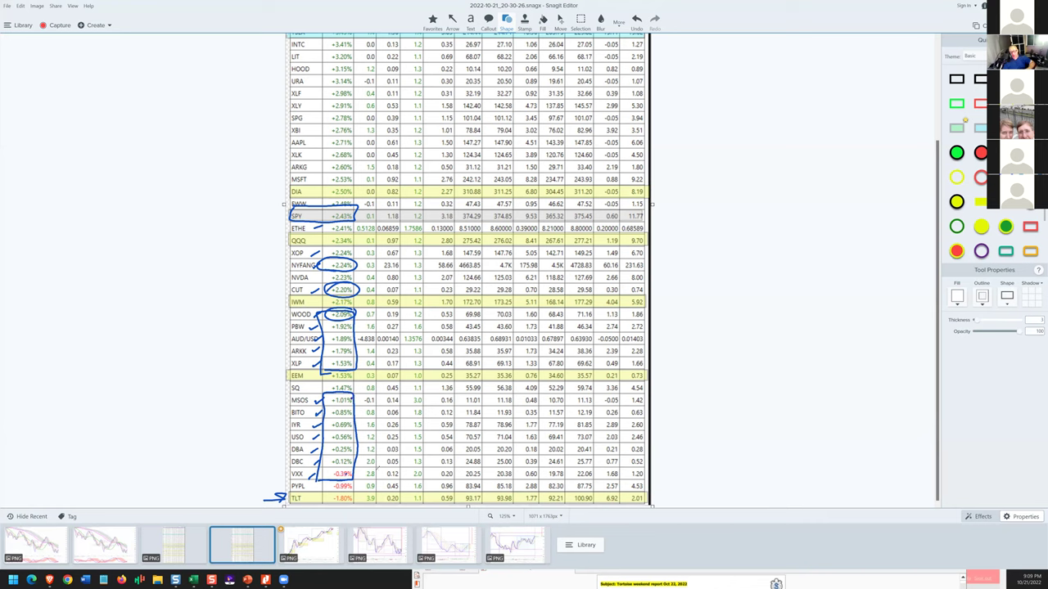
Step: Mark the PYPL, SQ and NVDA rows with blue pointer lines and outline their percentage changes
left_click_drag(302, 497, 310, 495)
left_click_drag(270, 484, 289, 485)
mouse_move(353, 479)
left_mouse_down()
mouse_move(331, 496)
mouse_move(356, 478)
left_mouse_up()
left_click_drag(253, 388, 288, 388)
mouse_move(354, 382)
left_mouse_down()
mouse_move(339, 382)
mouse_move(354, 383)
left_mouse_up()
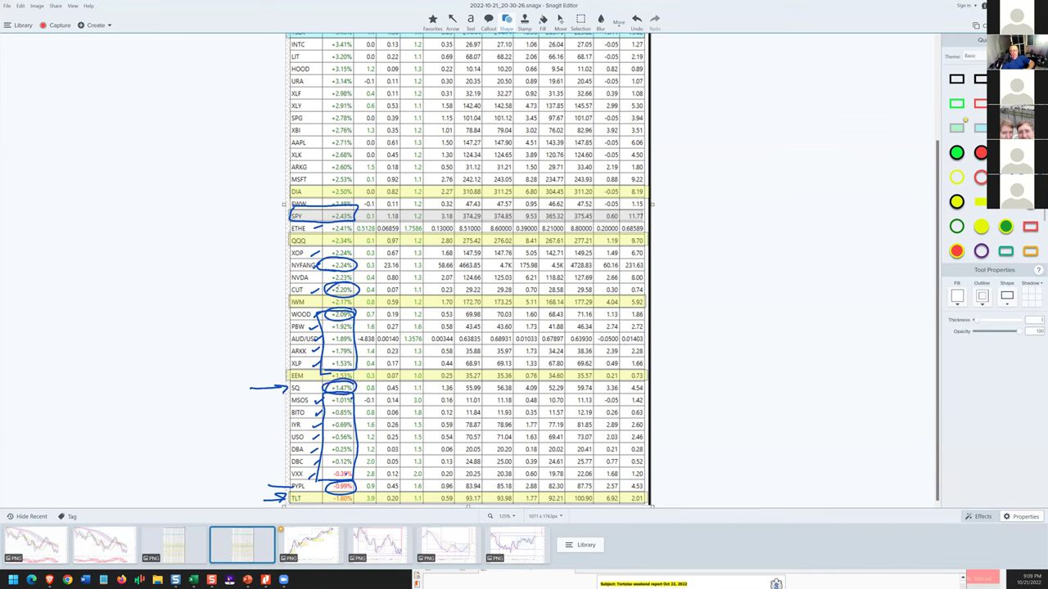
left_click_drag(285, 275, 92, 280)
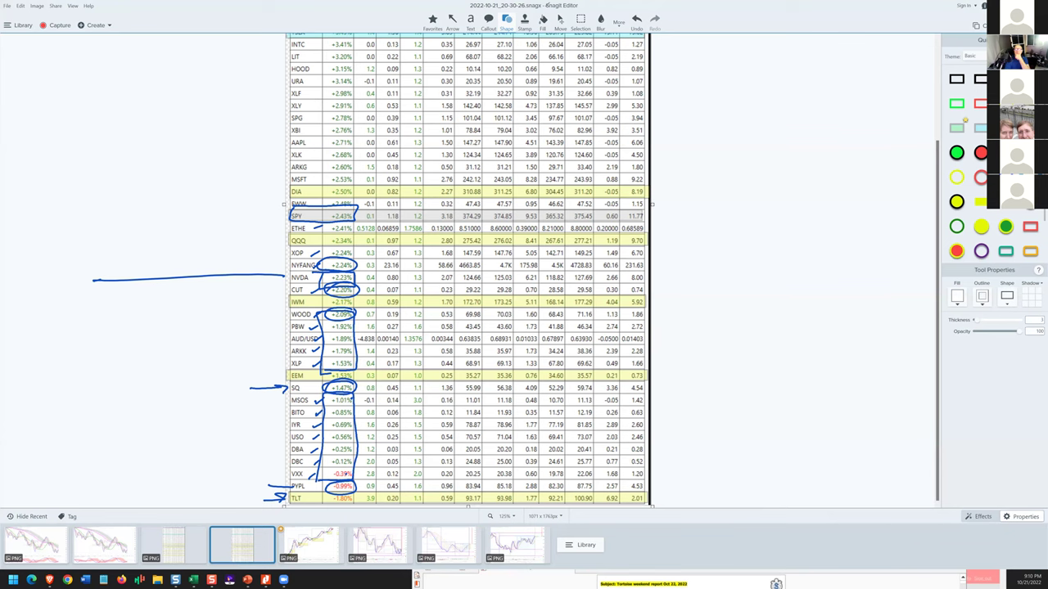
Step: Clear the annotations, point a blue arrow at SPY, and tick EWW while circling its percentage change
key("ctrl+z")
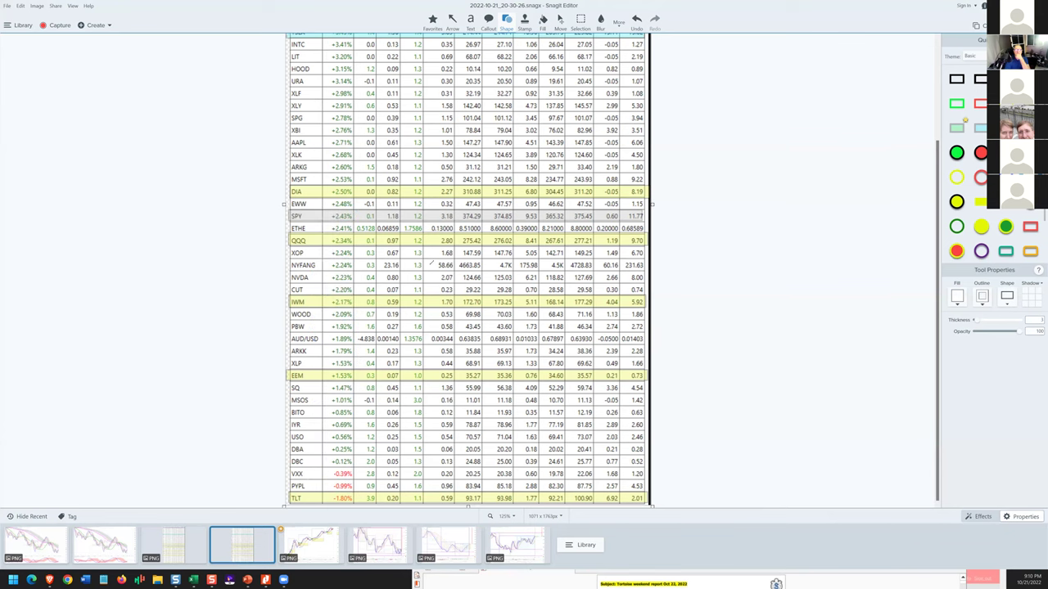
scroll(442, 262, "up", 3)
scroll(442, 262, "up", 2)
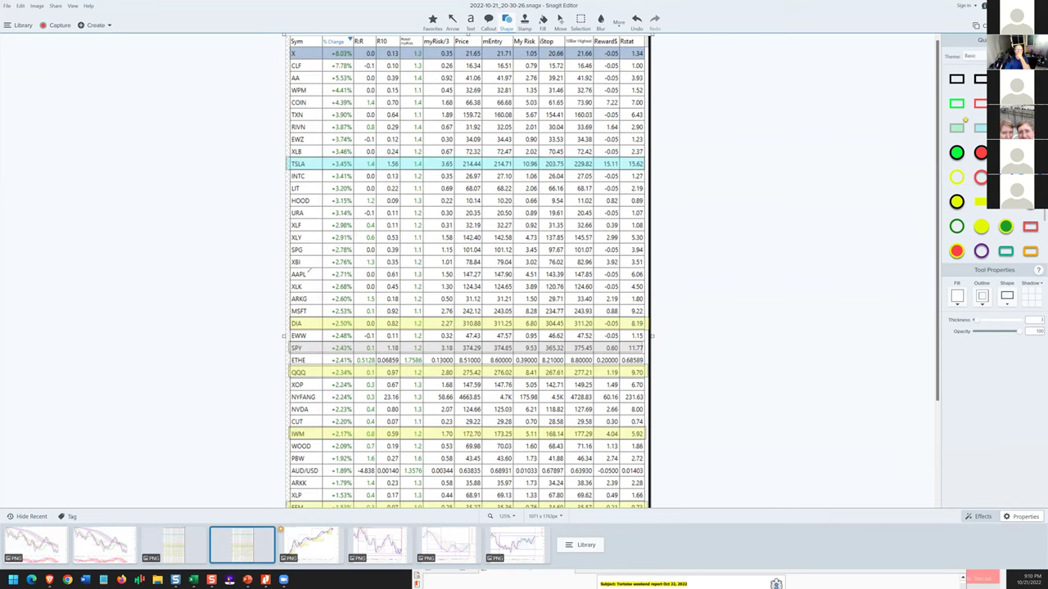
mouse_move(243, 349)
left_mouse_down()
mouse_move(350, 340)
mouse_move(326, 339)
left_mouse_up()
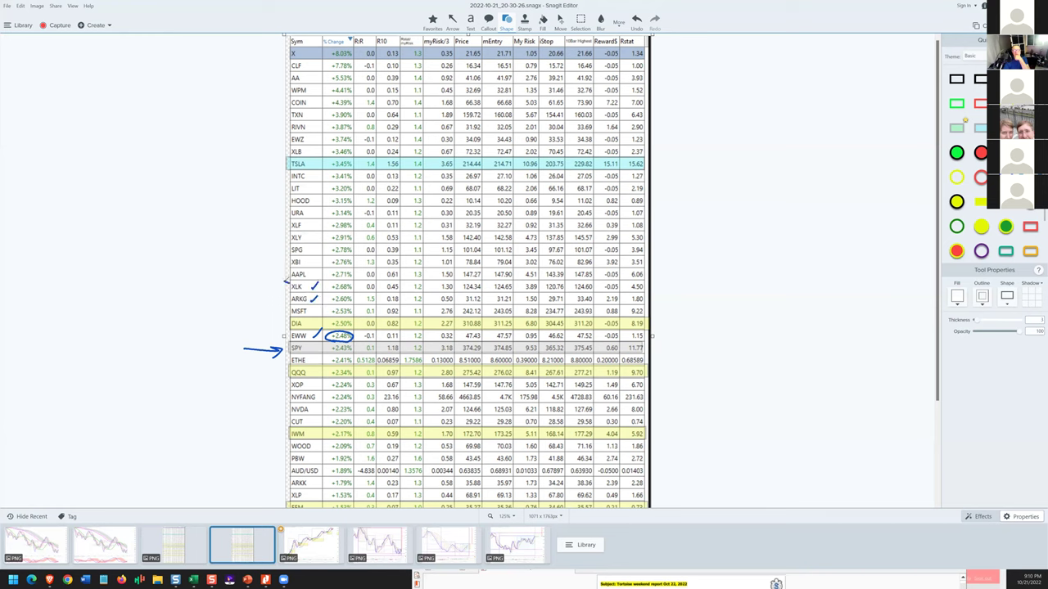
Step: Box the XLK and ARKG rows, and tick the symbols from XBI up to URA inside a second box reaching down to AAPL
mouse_move(289, 282)
left_mouse_down()
mouse_move(350, 284)
mouse_move(351, 304)
mouse_move(293, 309)
mouse_move(290, 285)
mouse_move(309, 286)
mouse_move(319, 258)
left_mouse_up()
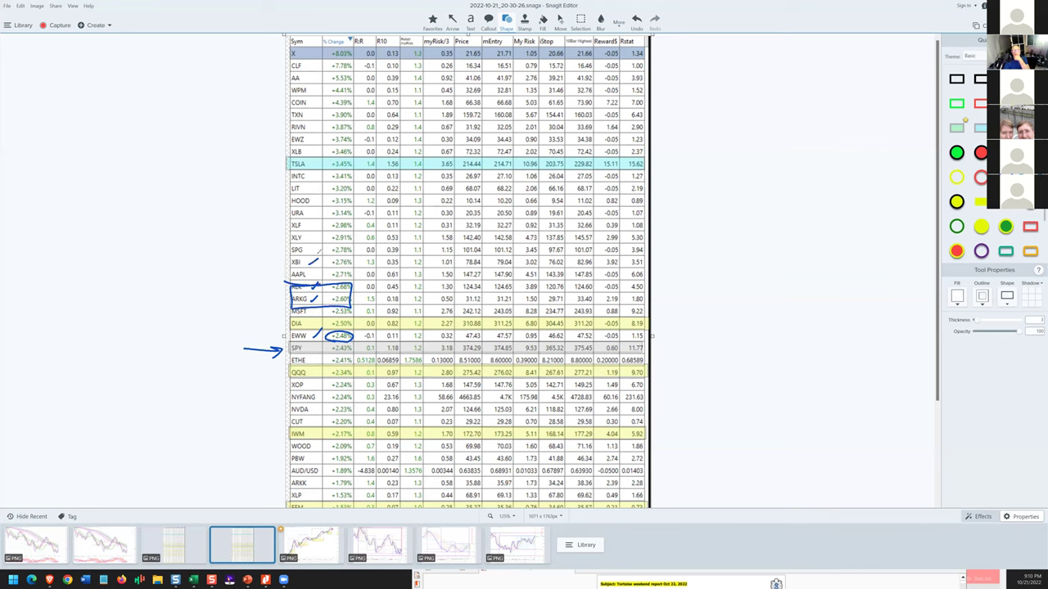
left_click_drag(310, 241, 319, 236)
mouse_move(284, 205)
left_mouse_down()
mouse_move(350, 207)
mouse_move(356, 277)
mouse_move(308, 281)
mouse_move(283, 254)
mouse_move(285, 210)
left_mouse_up()
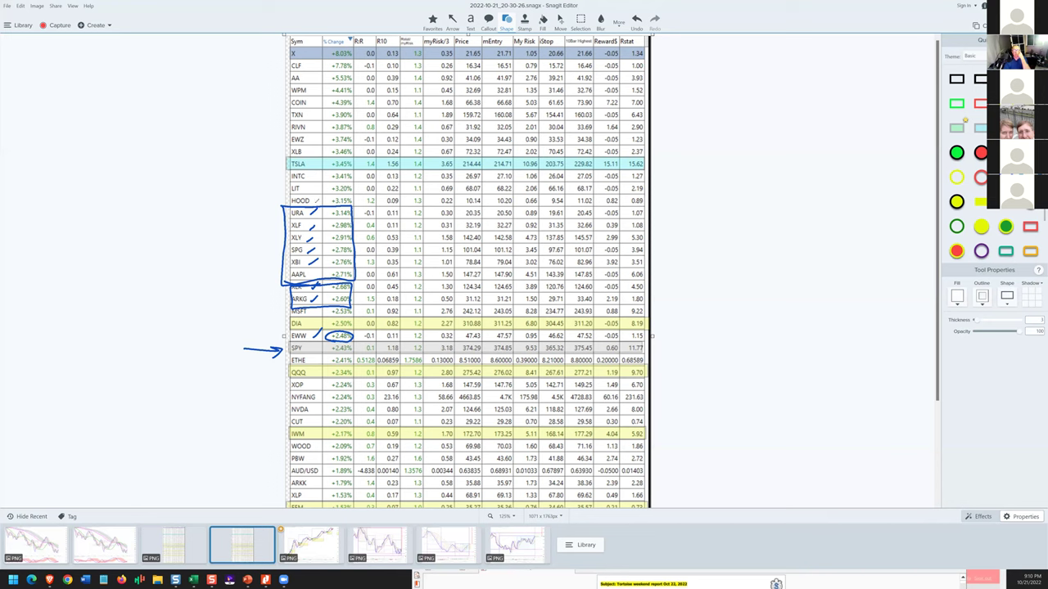
Step: Box the LIT, XLB, EWZ and WPM rows in blue and draw long pointer lines out from CLF and AA
mouse_move(308, 186)
left_mouse_down()
mouse_move(352, 185)
mouse_move(328, 197)
mouse_move(278, 190)
left_mouse_up()
mouse_move(308, 150)
left_mouse_down()
mouse_move(350, 144)
mouse_move(354, 156)
mouse_move(283, 158)
mouse_move(285, 144)
mouse_move(314, 133)
mouse_move(354, 142)
left_mouse_up()
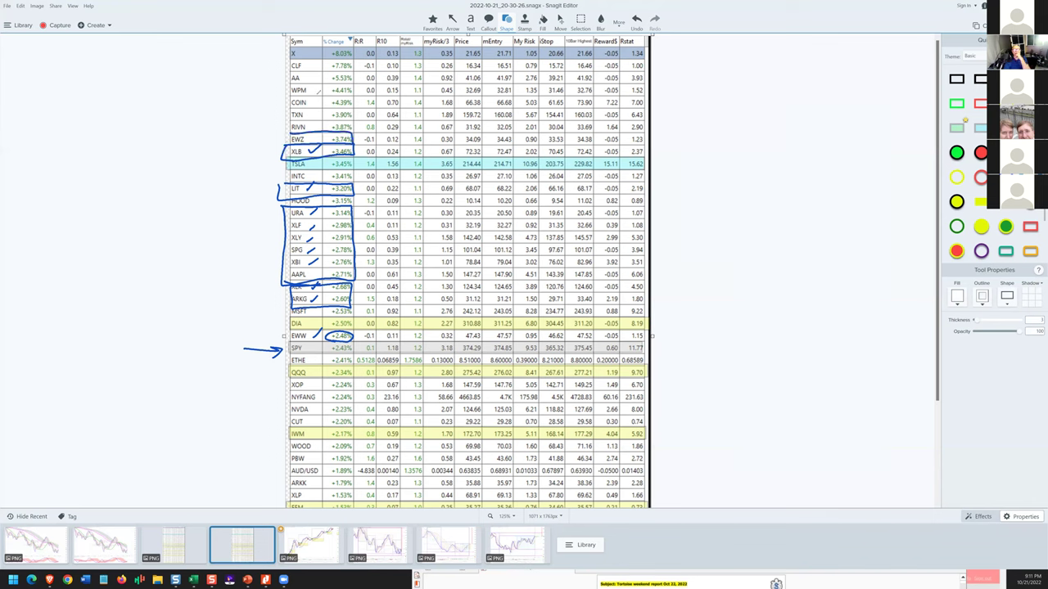
mouse_move(285, 86)
left_mouse_down()
mouse_move(354, 84)
mouse_move(296, 101)
mouse_move(285, 88)
mouse_move(299, 86)
left_mouse_up()
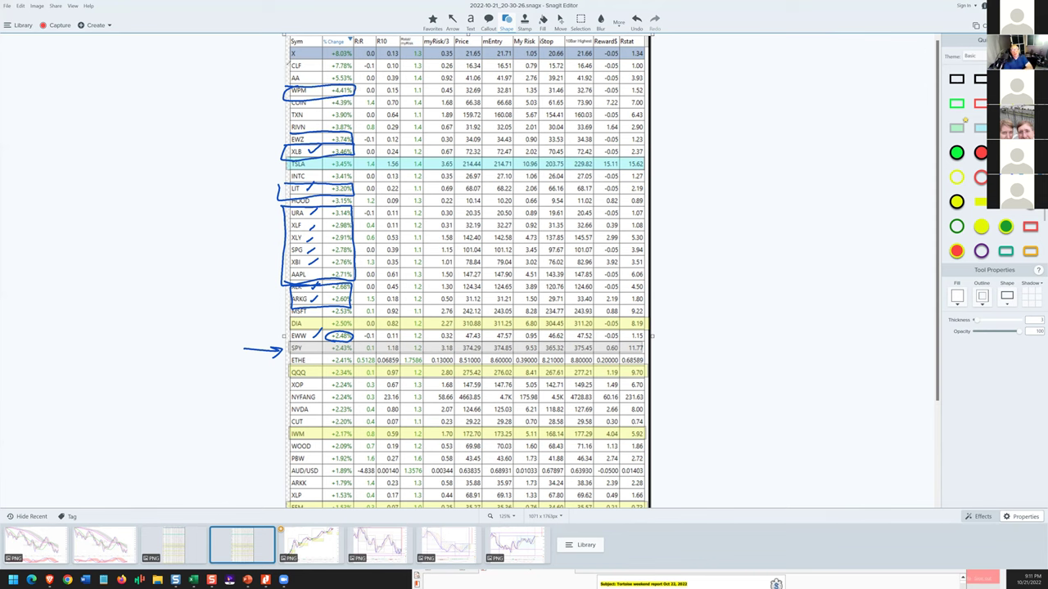
left_click_drag(286, 63, 156, 88)
left_click_drag(285, 79, 157, 107)
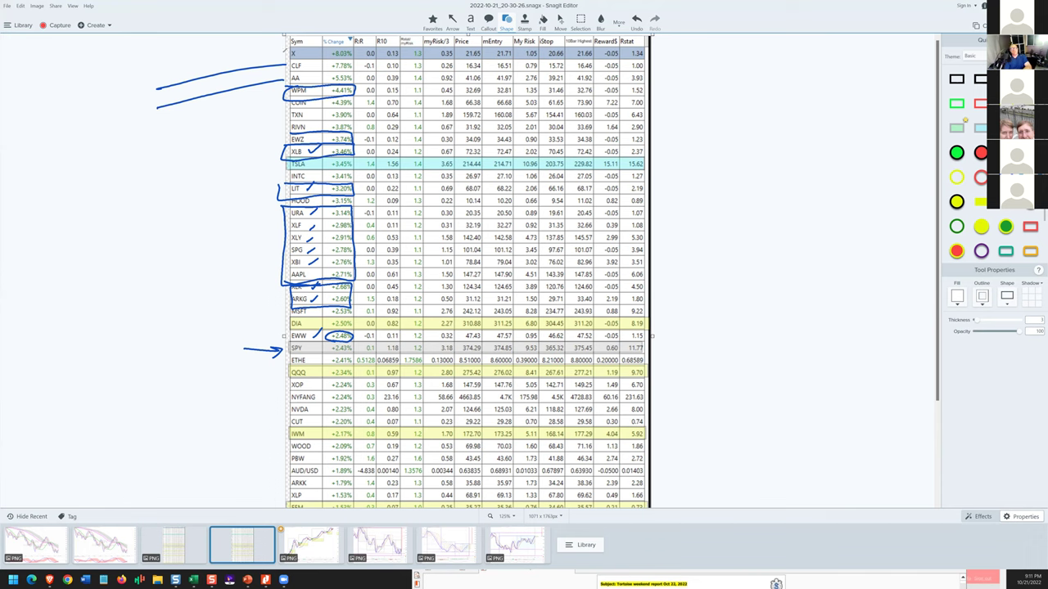
Step: Draw a pointer line to X, box the X, CLF and AA rows in blue, and link their pointer lines to a circled M
left_click_drag(170, 63, 285, 52)
mouse_move(347, 43)
left_mouse_down()
mouse_move(284, 53)
mouse_move(283, 81)
mouse_move(354, 86)
mouse_move(361, 44)
left_mouse_up()
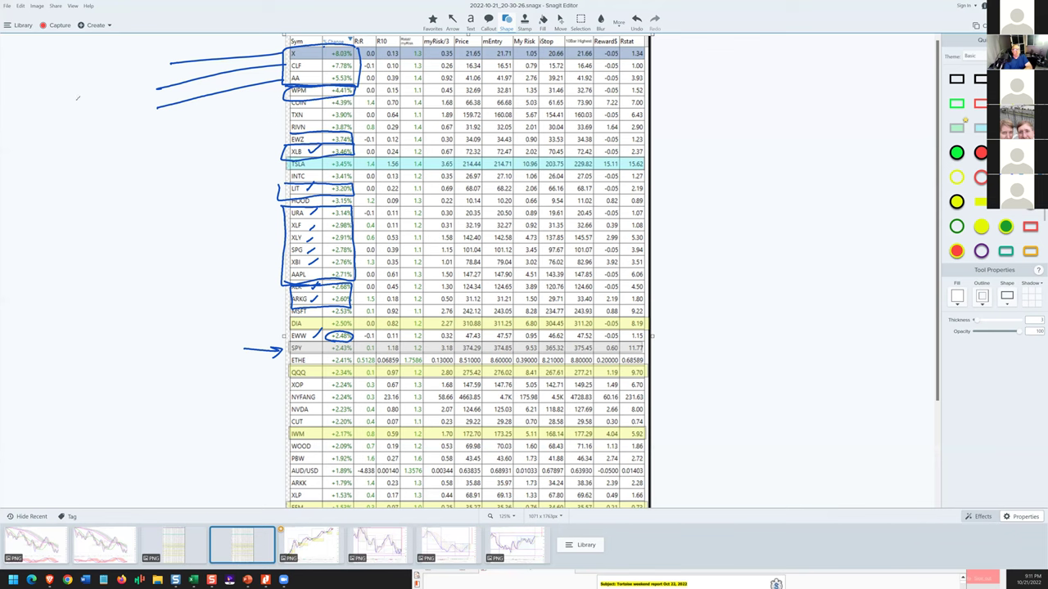
mouse_move(77, 116)
left_mouse_down()
mouse_move(87, 100)
mouse_move(104, 115)
left_mouse_up()
mouse_move(123, 72)
left_mouse_down()
mouse_move(104, 67)
mouse_move(143, 90)
mouse_move(123, 62)
left_mouse_up()
mouse_move(165, 64)
left_mouse_down()
mouse_move(149, 113)
mouse_move(158, 86)
left_mouse_up()
Step: Sketch a circled M/Kt node beside the table with lines branching out to three circled S nodes
mouse_move(78, 283)
left_mouse_down()
mouse_move(71, 302)
mouse_move(123, 302)
mouse_move(149, 267)
left_mouse_up()
mouse_move(52, 303)
left_mouse_down()
mouse_move(162, 305)
mouse_move(114, 249)
left_mouse_up()
left_click_drag(113, 252, 135, 197)
left_click_drag(159, 284, 209, 253)
mouse_move(145, 327)
left_mouse_down()
mouse_move(204, 354)
mouse_move(211, 329)
left_mouse_up()
left_click_drag(216, 237, 214, 234)
mouse_move(141, 177)
left_mouse_down()
mouse_move(152, 214)
mouse_move(144, 190)
mouse_move(138, 207)
left_mouse_up()
left_click_drag(218, 243, 209, 261)
left_click_drag(217, 347, 204, 369)
Step: Add arrows rising from the upper S and from M/Kt, and a long arrow pointing down from the lowest S
mouse_move(150, 172)
left_mouse_down()
mouse_move(227, 115)
mouse_move(226, 128)
left_mouse_up()
mouse_move(211, 380)
left_mouse_down()
mouse_move(219, 483)
mouse_move(227, 463)
left_mouse_up()
left_click_drag(139, 262, 181, 231)
mouse_move(162, 173)
left_mouse_down()
mouse_move(225, 127)
mouse_move(215, 146)
left_mouse_up()
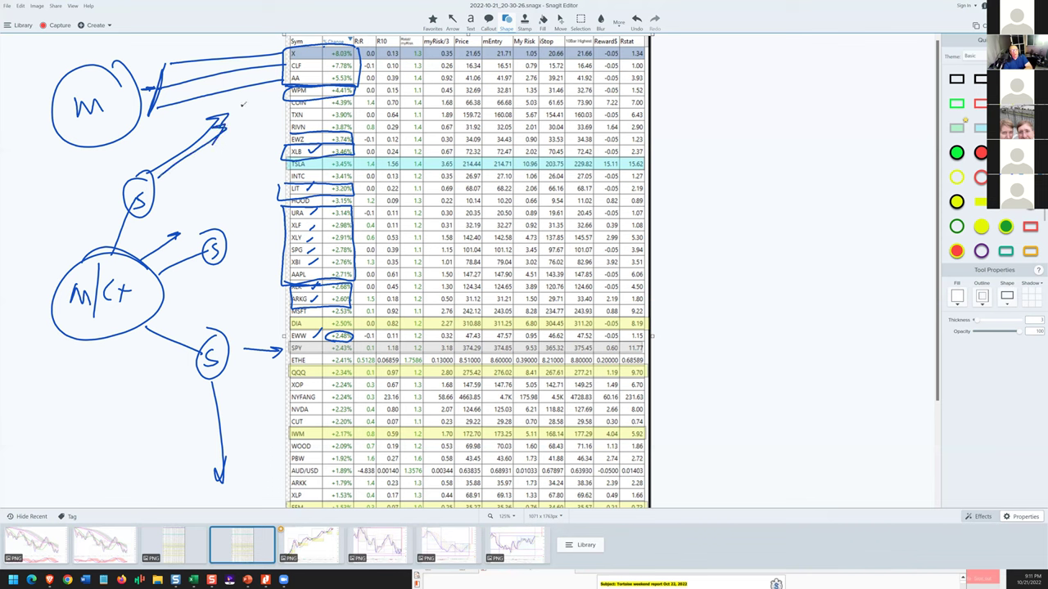
Step: Draw a circled m at the tip of the rising arrows and circle the X, CLF and AA symbols and their percentage changes
mouse_move(255, 90)
left_mouse_down()
mouse_move(233, 123)
mouse_move(256, 89)
mouse_move(268, 114)
left_mouse_up()
mouse_move(319, 44)
left_mouse_down()
mouse_move(292, 90)
mouse_move(323, 52)
left_mouse_up()
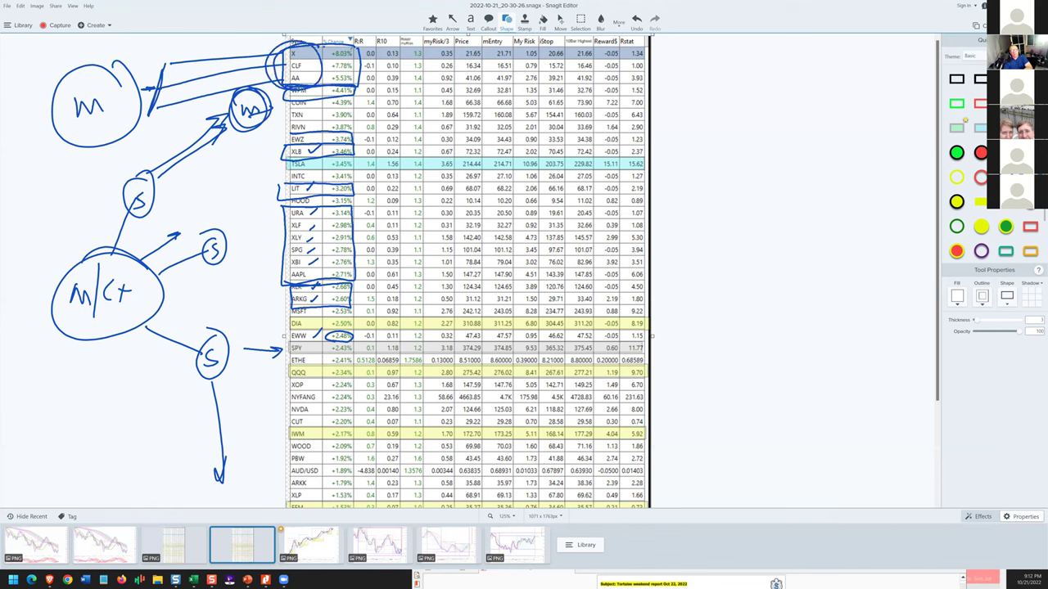
mouse_move(339, 45)
left_mouse_down()
mouse_move(320, 62)
mouse_move(347, 89)
mouse_move(353, 45)
mouse_move(324, 50)
left_mouse_up()
Step: Emphasize the M/Kt, upper S and m nodes in the sketch with repeated blue circles
mouse_move(118, 270)
left_mouse_down()
mouse_move(103, 288)
mouse_move(112, 314)
left_mouse_up()
mouse_move(123, 251)
left_mouse_down()
mouse_move(57, 288)
mouse_move(161, 307)
mouse_move(123, 246)
left_mouse_up()
mouse_move(147, 172)
left_mouse_down()
mouse_move(137, 226)
mouse_move(131, 182)
left_mouse_up()
left_click_drag(246, 94, 233, 131)
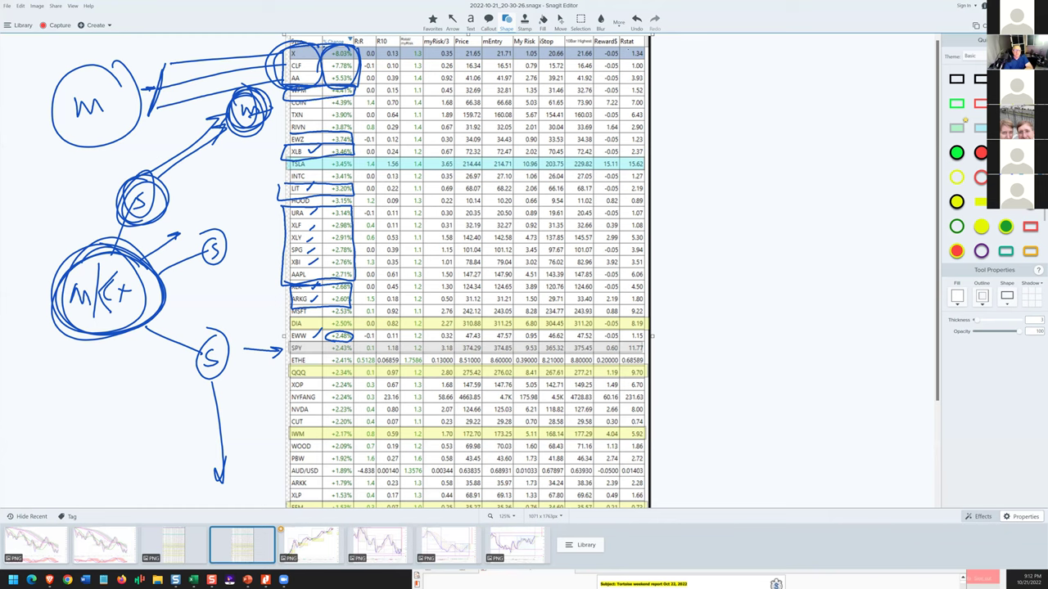
Step: Clear the annotations, box the TXN and NVDA rows in blue, and draw a pointer line to SPY
key("Escape")
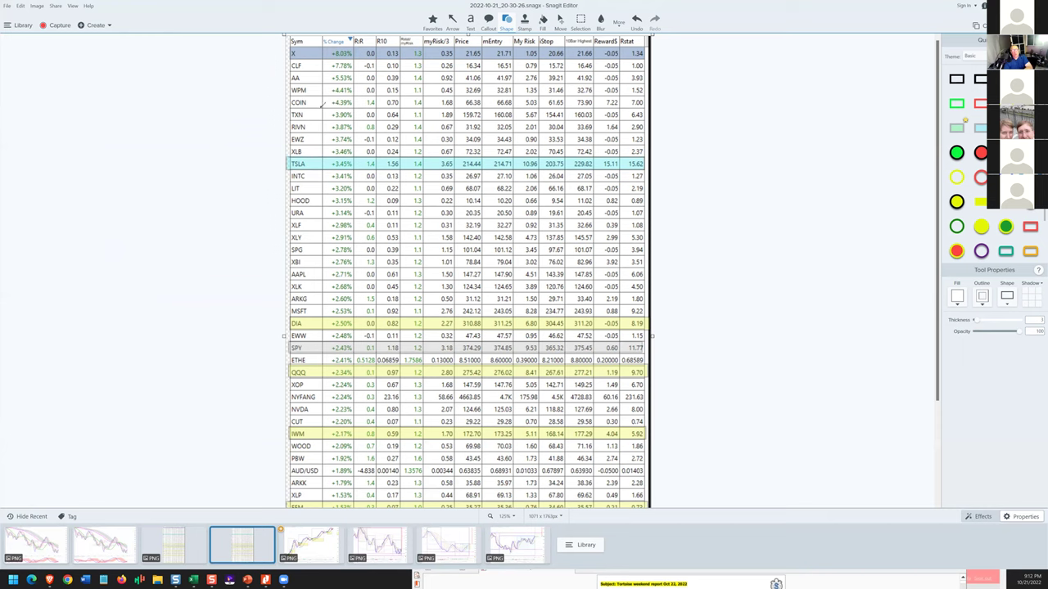
mouse_move(321, 105)
left_mouse_down()
mouse_move(286, 107)
mouse_move(293, 120)
mouse_move(357, 112)
mouse_move(288, 108)
left_mouse_up()
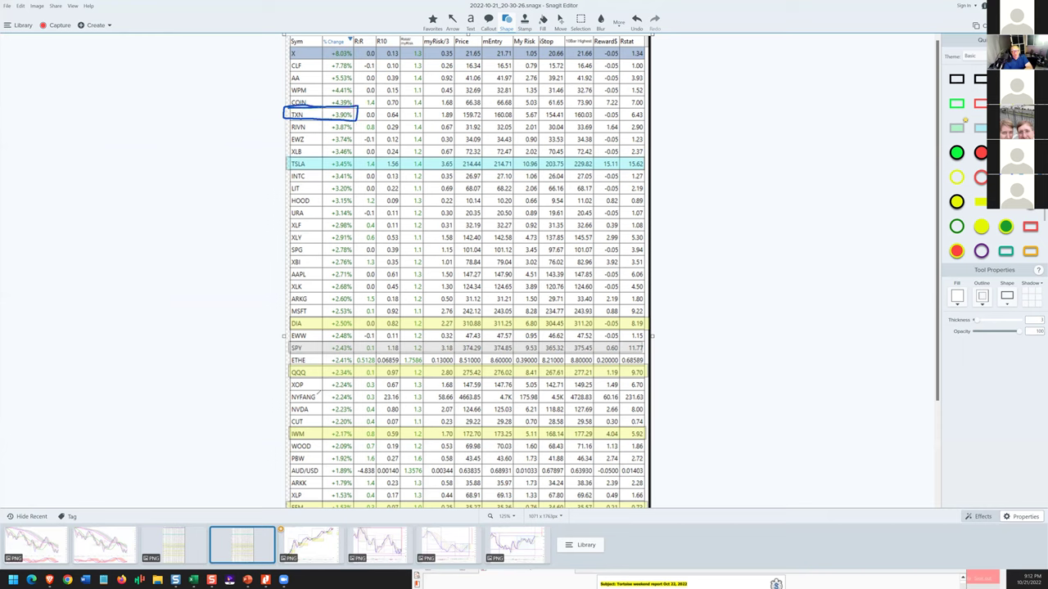
mouse_move(288, 400)
left_mouse_down()
mouse_move(353, 404)
mouse_move(342, 416)
mouse_move(273, 414)
mouse_move(280, 403)
left_mouse_up()
left_click_drag(216, 350, 286, 351)
left_click_drag(279, 407, 291, 407)
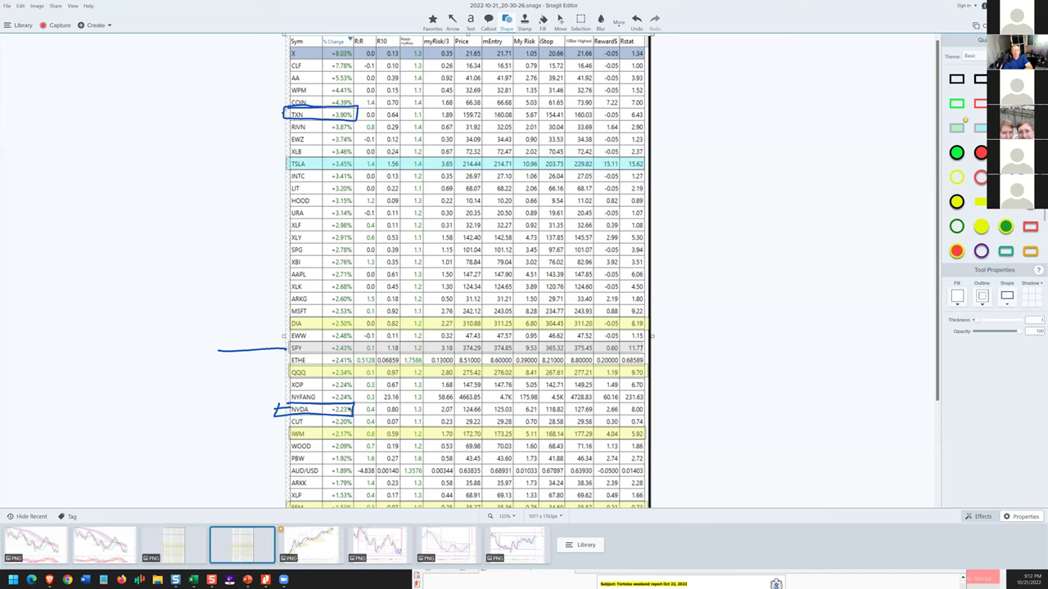
Step: Outline the INTC row and connect TXN, INTC and NVDA with curved blue lines to a circled S
left_click_drag(283, 114, 105, 145)
mouse_move(275, 411)
left_mouse_down()
mouse_move(128, 288)
mouse_move(105, 148)
left_mouse_up()
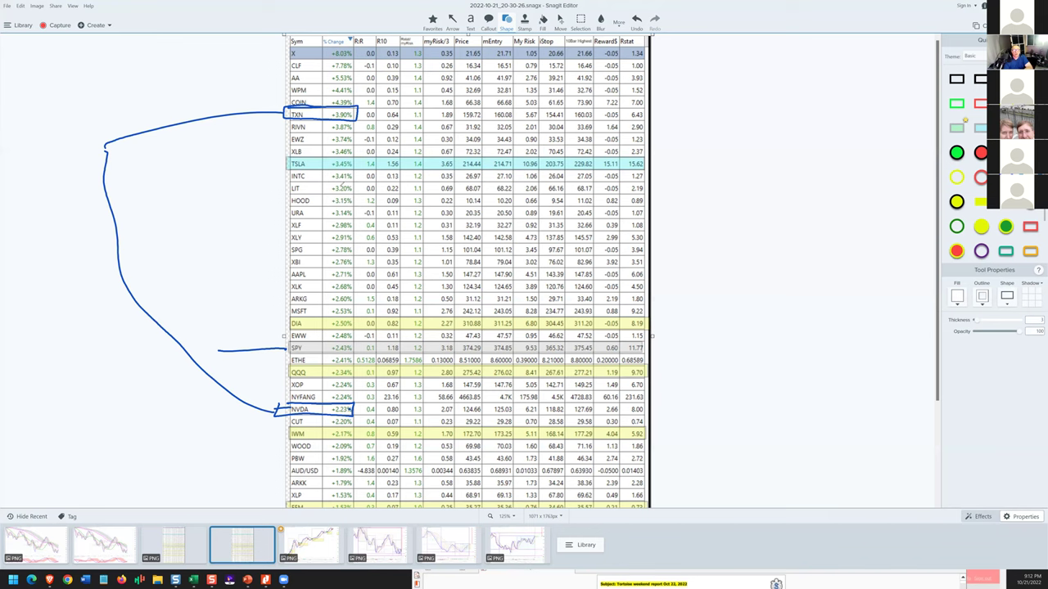
mouse_move(315, 169)
left_mouse_down()
mouse_move(289, 172)
mouse_move(298, 184)
mouse_move(352, 184)
mouse_move(80, 137)
mouse_move(82, 103)
left_mouse_up()
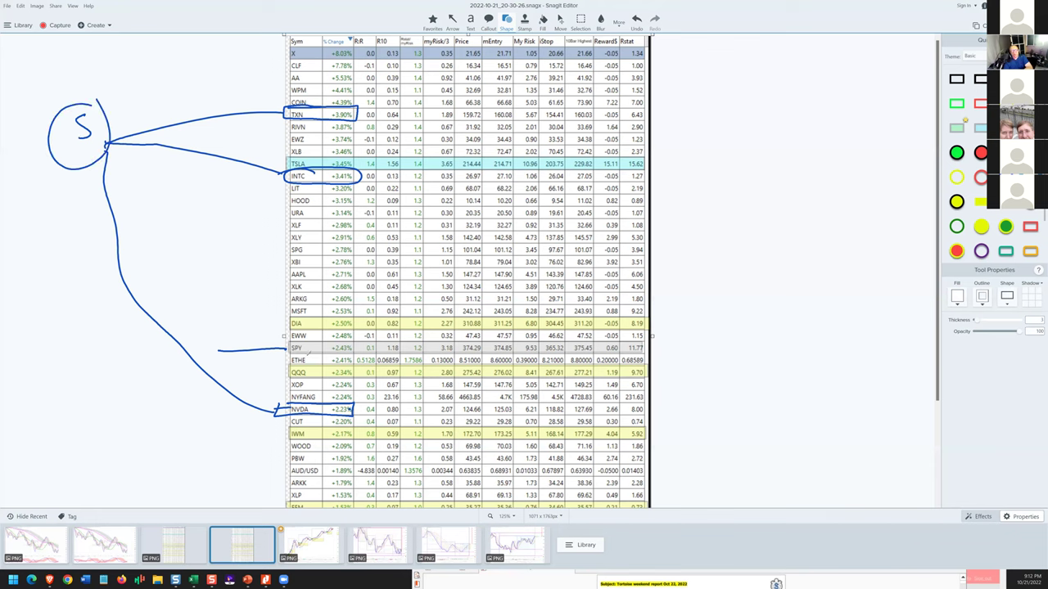
Step: Circle the SPY, QQQ and XLK symbols and add a plus sign with a circled m beside the S
mouse_move(311, 345)
left_mouse_down()
mouse_move(295, 378)
mouse_move(311, 366)
left_mouse_up()
mouse_move(311, 280)
left_mouse_down()
mouse_move(288, 291)
mouse_move(315, 284)
left_mouse_up()
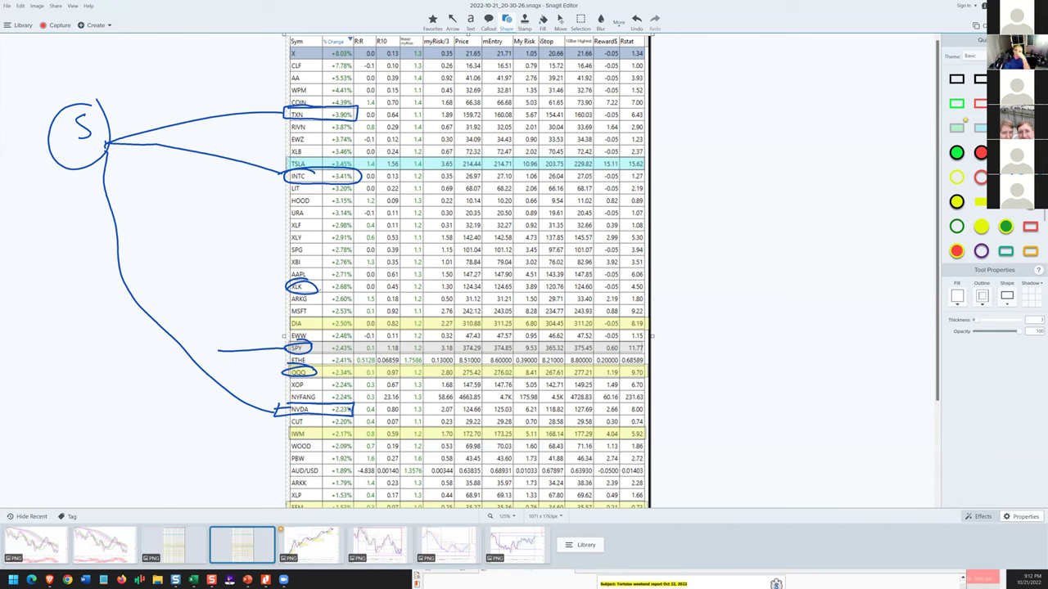
left_click_drag(122, 88, 123, 109)
left_click_drag(115, 99, 175, 91)
left_click_drag(164, 52, 145, 62)
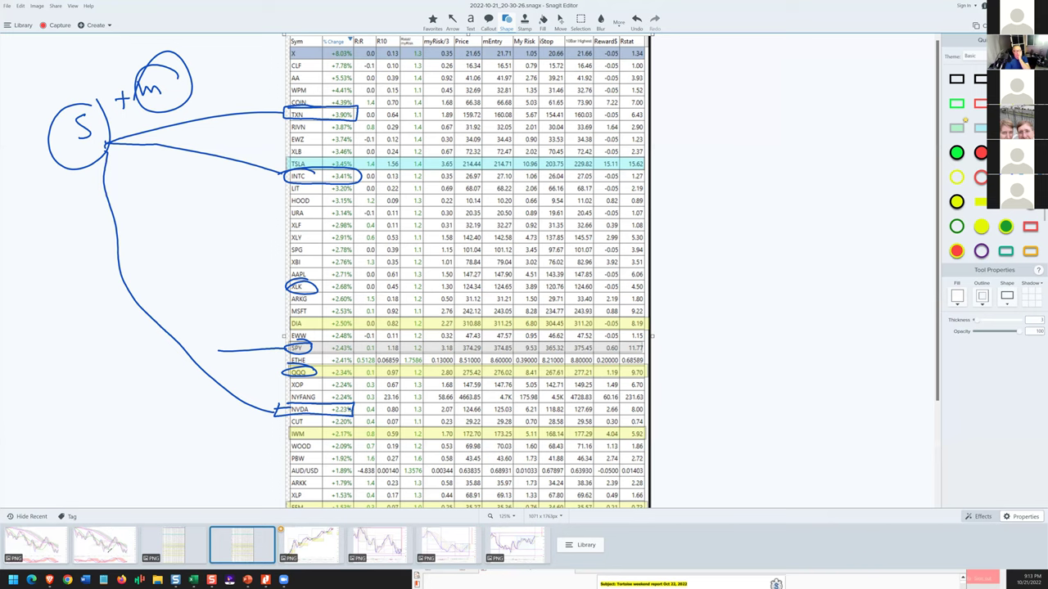
Step: Open the SPY daily chart, clear the annotations, and trace the magenta moving-average line in pink with arrows continuing its decline
left_click(110, 555)
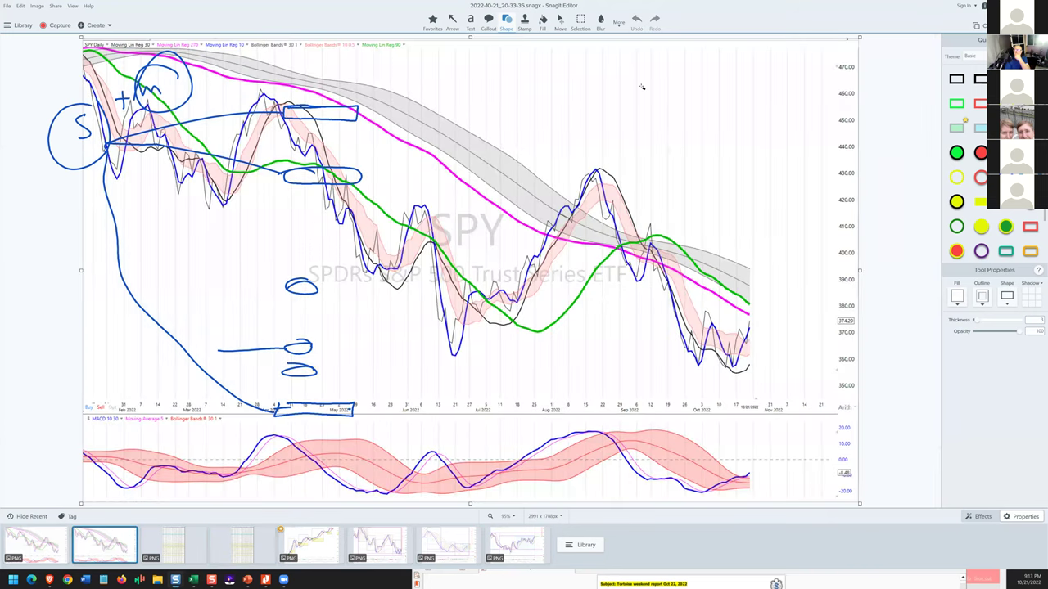
key("Escape")
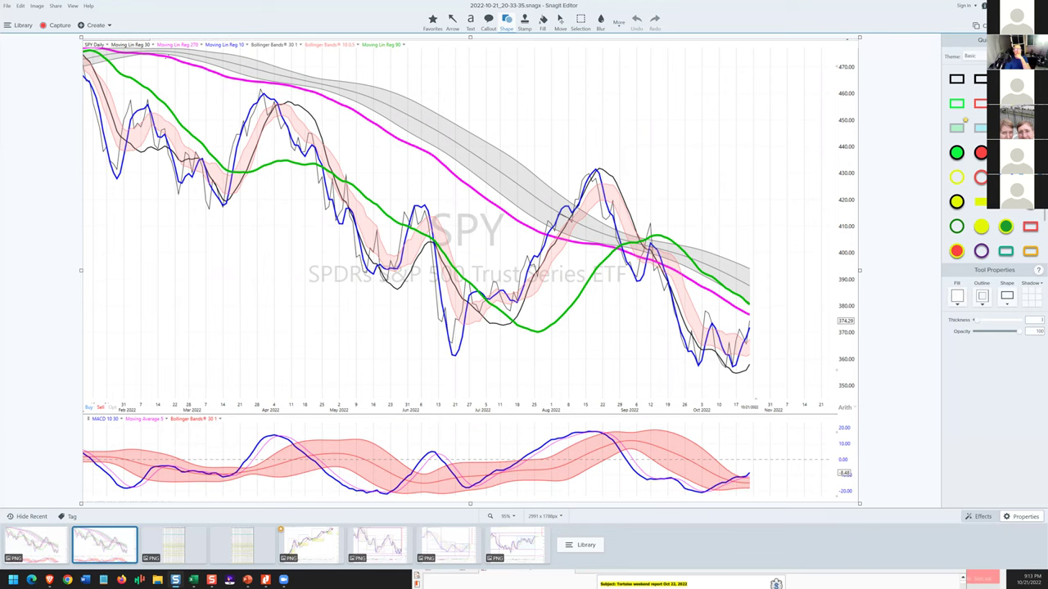
mouse_move(153, 43)
left_mouse_down()
mouse_move(351, 100)
mouse_move(552, 232)
mouse_move(680, 286)
left_mouse_up()
key("ctrl+z")
left_click_drag(131, 102, 185, 69)
mouse_move(134, 45)
left_mouse_down()
mouse_move(170, 51)
mouse_move(217, 81)
mouse_move(272, 82)
mouse_move(403, 140)
mouse_move(499, 213)
mouse_move(626, 263)
mouse_move(786, 352)
mouse_move(864, 418)
left_mouse_up()
mouse_move(900, 429)
left_mouse_down()
mouse_move(922, 444)
mouse_move(897, 439)
mouse_move(917, 427)
left_mouse_up()
left_click_drag(694, 285, 817, 370)
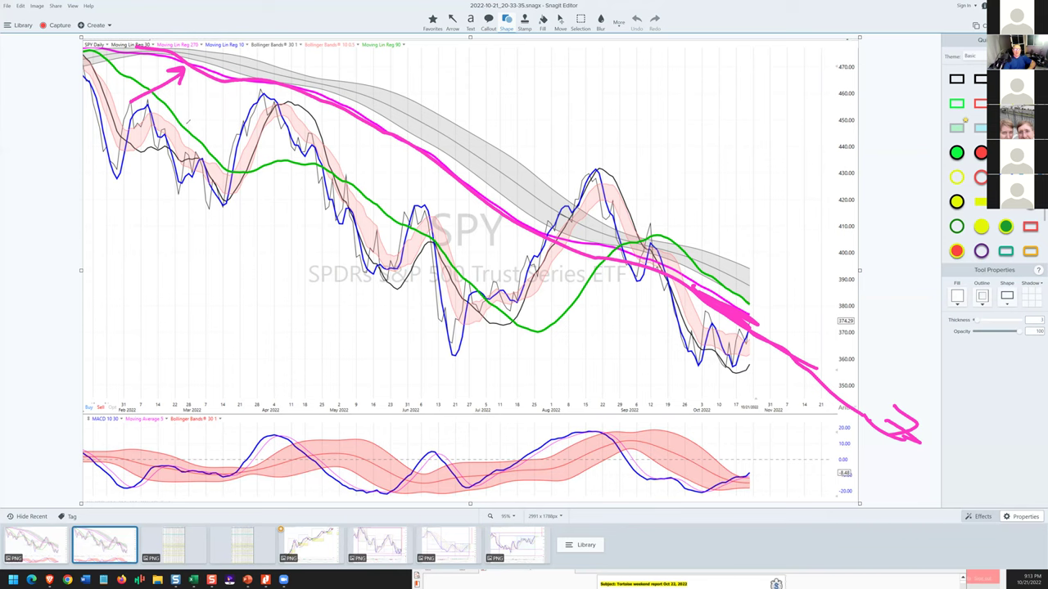
Step: Draw three green arrows pointing at the declining green moving-average line between February and July
mouse_move(214, 98)
left_mouse_down()
mouse_move(188, 128)
mouse_move(202, 125)
left_mouse_up()
mouse_move(383, 165)
left_mouse_down()
mouse_move(364, 194)
mouse_move(372, 191)
left_mouse_up()
left_click_drag(487, 238, 474, 264)
left_click_drag(471, 256, 482, 264)
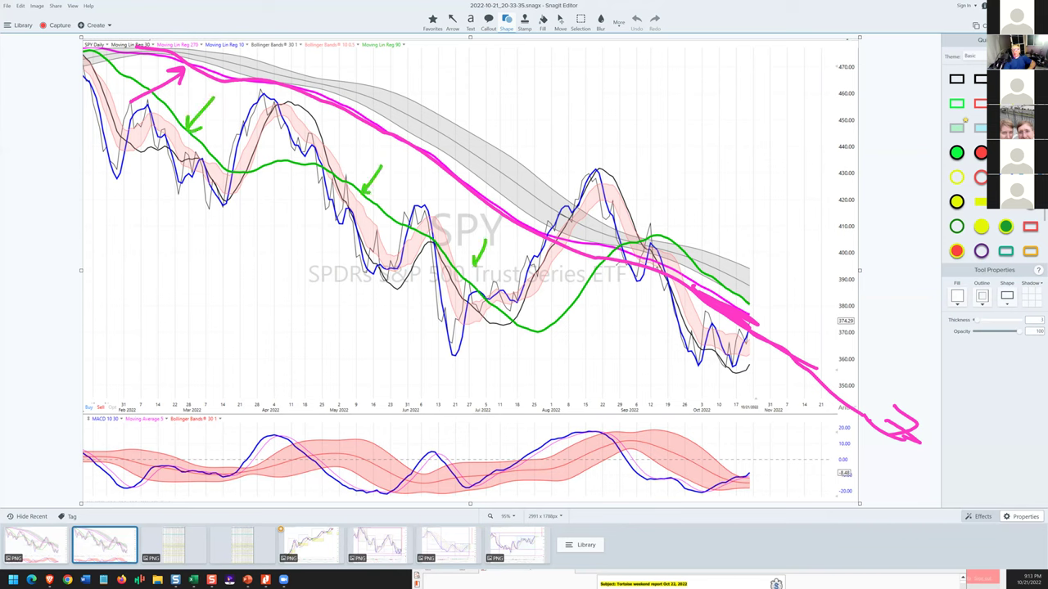
Step: Mark the green and magenta crossover in green with a rising arrow, and add green arrows along the rally and the following decline
mouse_move(616, 250)
left_mouse_down()
mouse_move(610, 265)
mouse_move(736, 116)
left_mouse_up()
left_click_drag(735, 116, 702, 125)
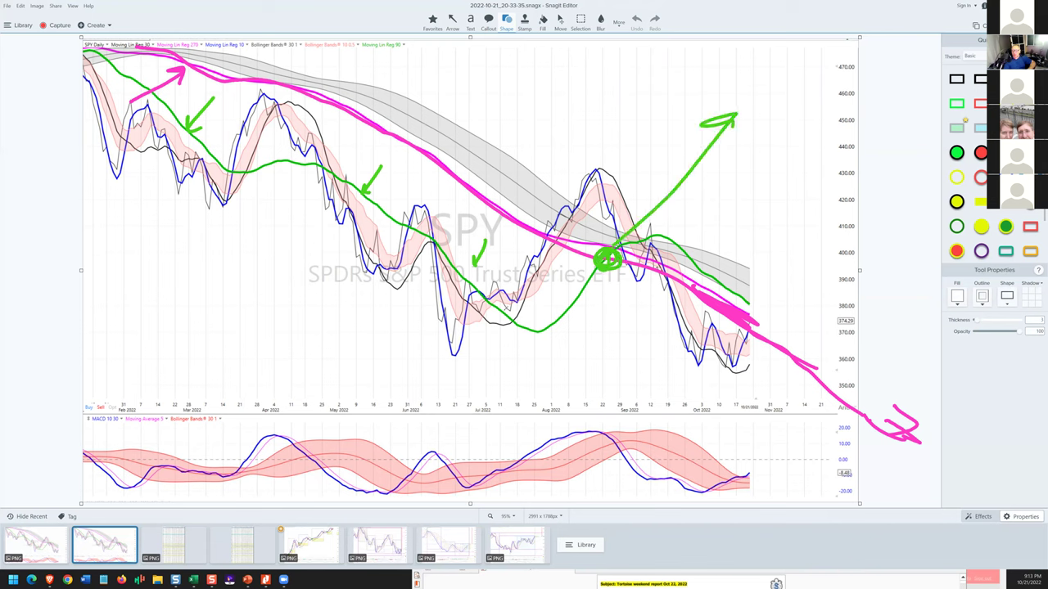
mouse_move(516, 295)
left_mouse_down()
mouse_move(620, 177)
mouse_move(603, 171)
mouse_move(590, 190)
mouse_move(791, 399)
left_mouse_up()
left_click_drag(622, 250, 773, 304)
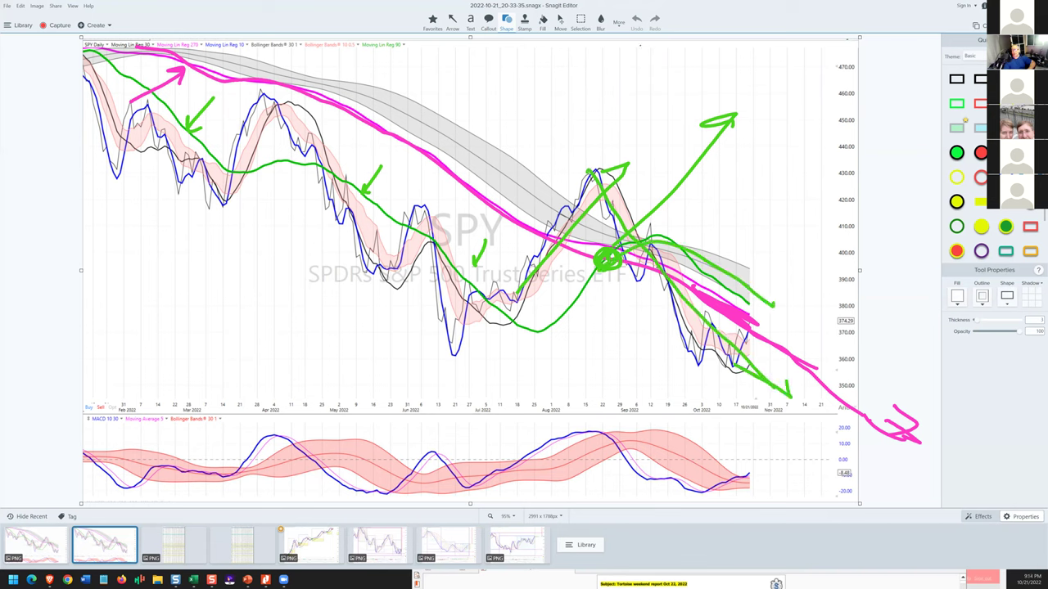
Step: Clear the annotations, circle the green and magenta crossover, and write 90/270 with F and S above the numbers
key("e")
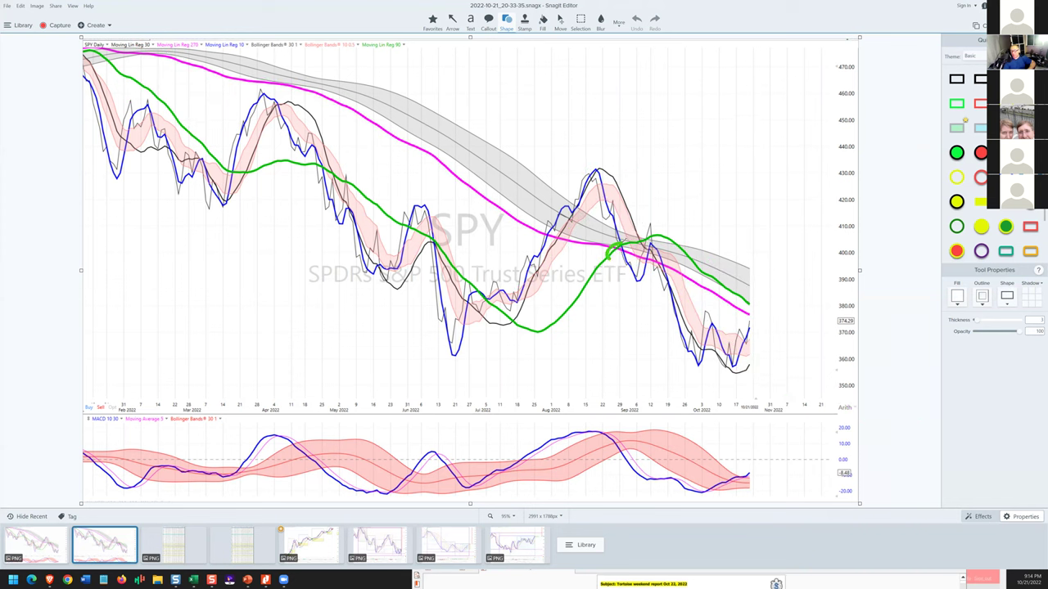
left_click_drag(624, 247, 613, 249)
left_click_drag(676, 129, 667, 157)
left_click_drag(686, 138, 687, 137)
left_click_drag(741, 105, 669, 202)
mouse_move(719, 141)
left_mouse_down()
mouse_move(750, 162)
mouse_move(772, 143)
left_mouse_up()
mouse_move(675, 90)
left_mouse_down()
mouse_move(673, 108)
mouse_move(697, 86)
left_mouse_up()
left_click_drag(678, 98, 694, 97)
left_click_drag(770, 90, 752, 116)
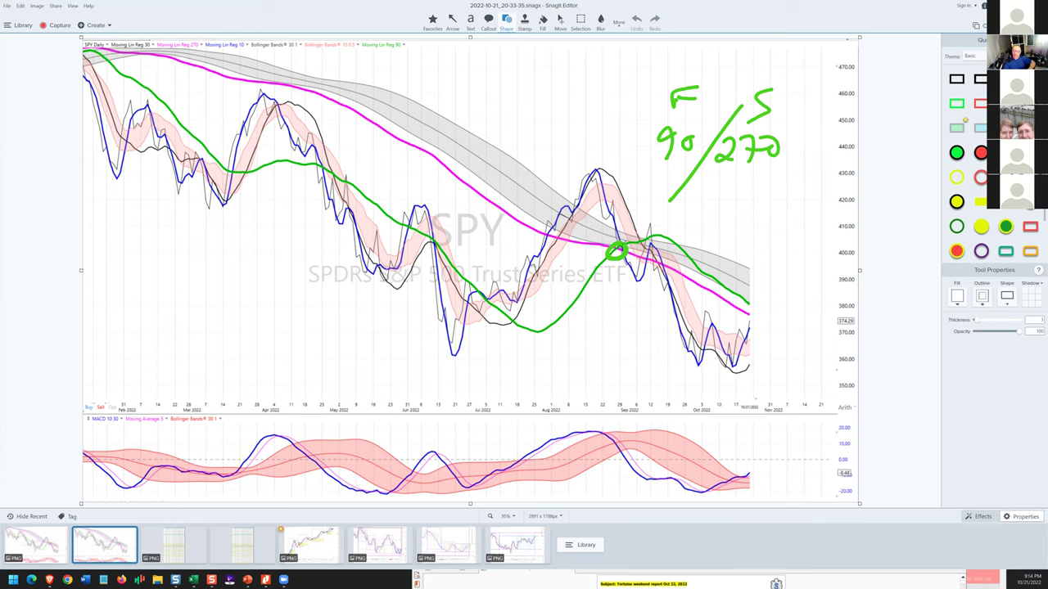
Step: Draw a green arrow up from the crossover, mark the September low level, and draw a long arrow down through the break
mouse_move(669, 200)
left_mouse_down()
mouse_move(626, 244)
mouse_move(668, 198)
left_mouse_up()
left_click_drag(626, 278, 649, 276)
mouse_move(657, 238)
left_mouse_down()
mouse_move(638, 268)
mouse_move(678, 316)
left_mouse_up()
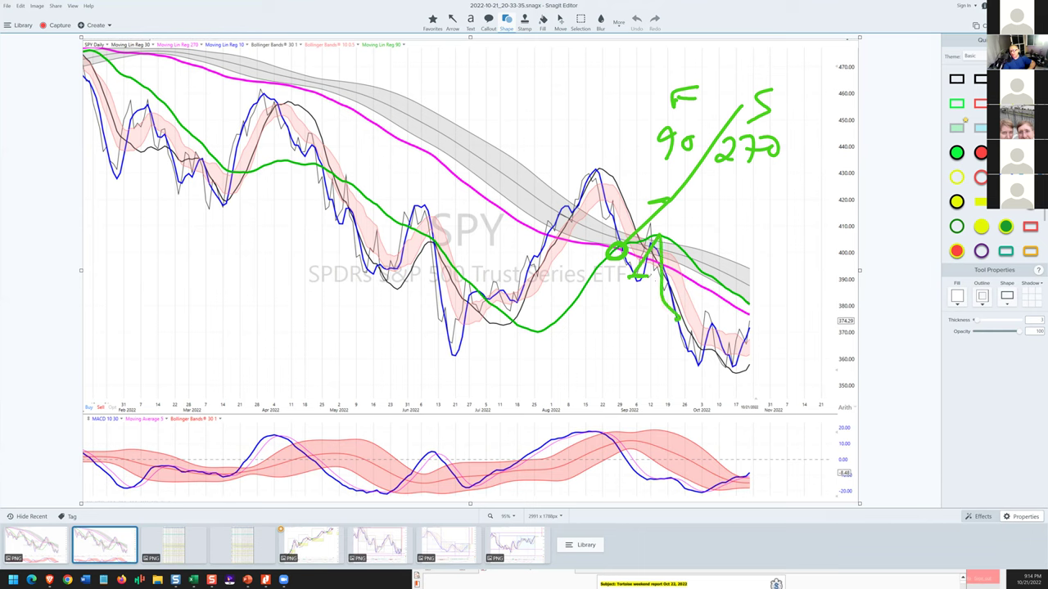
mouse_move(648, 275)
left_mouse_down()
mouse_move(694, 272)
mouse_move(657, 280)
mouse_move(670, 278)
mouse_move(661, 398)
left_mouse_up()
left_click_drag(656, 379, 662, 393)
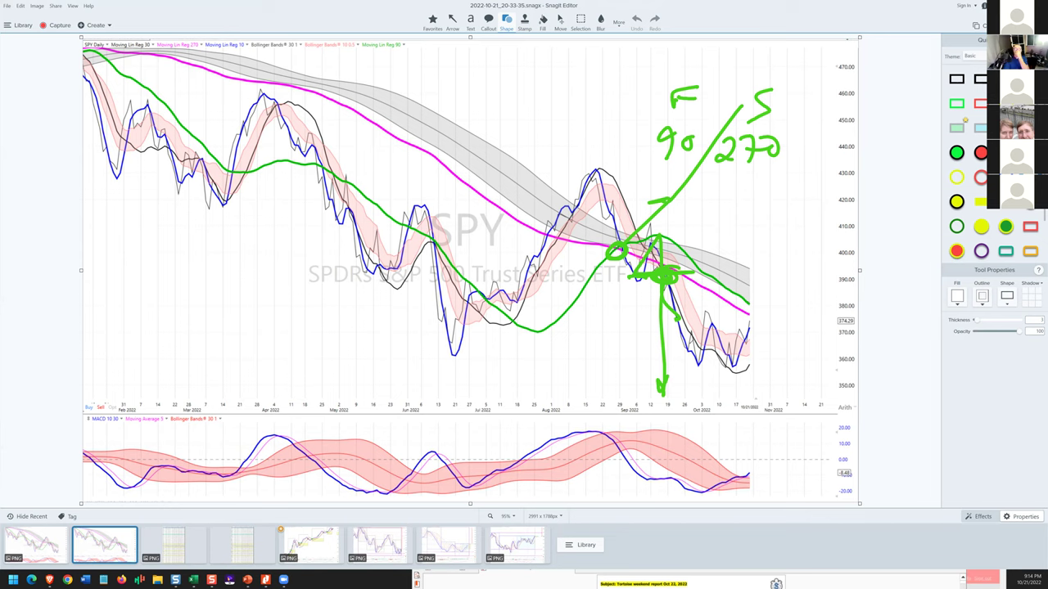
Step: Underline 90/270, circle the latest ends of the green and magenta lines, and draw a green arrow downward from them
left_click_drag(661, 172, 803, 170)
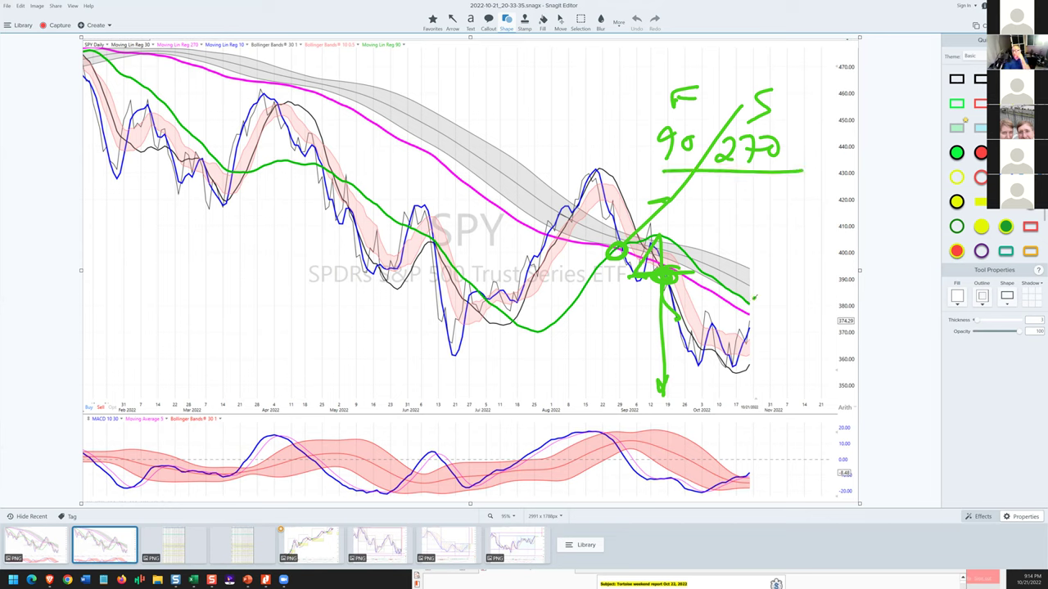
mouse_move(755, 297)
left_mouse_down()
mouse_move(739, 310)
mouse_move(760, 311)
mouse_move(812, 354)
left_mouse_up()
left_click_drag(782, 348, 812, 355)
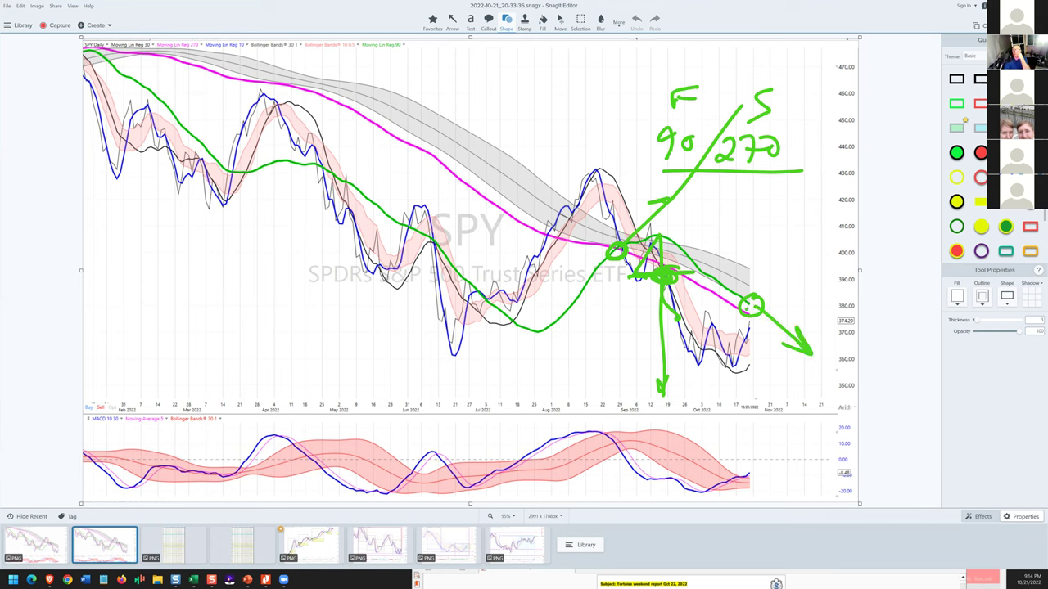
Step: Clear the annotations and trace the black 30-period moving-average line across the chart in thick black, extending it downward
key("Escape")
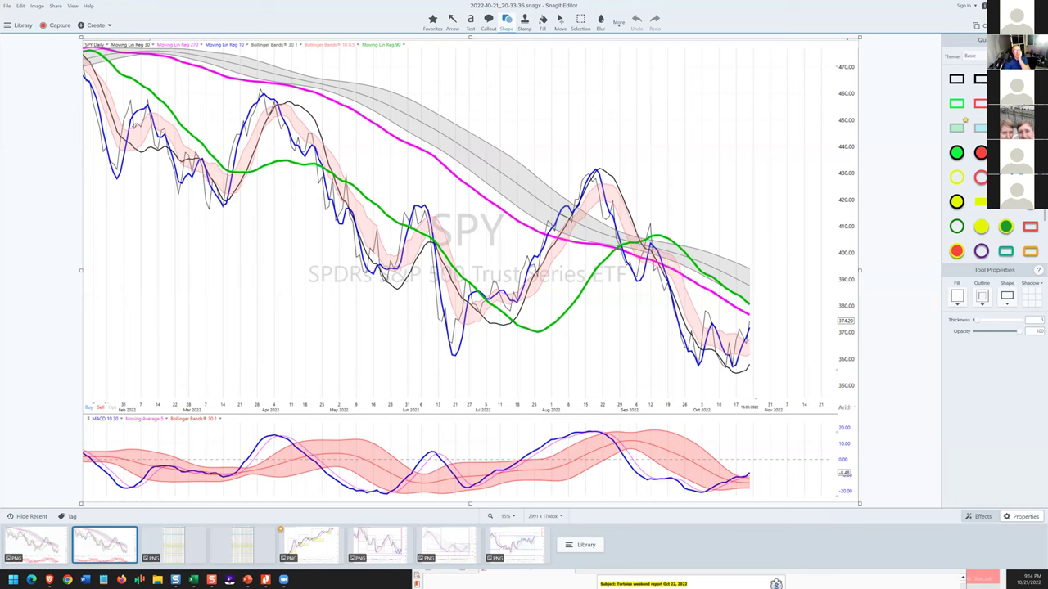
mouse_move(84, 55)
left_mouse_down()
mouse_move(125, 131)
mouse_move(147, 149)
mouse_move(192, 157)
mouse_move(214, 201)
mouse_move(291, 110)
mouse_move(318, 136)
mouse_move(381, 281)
left_mouse_up()
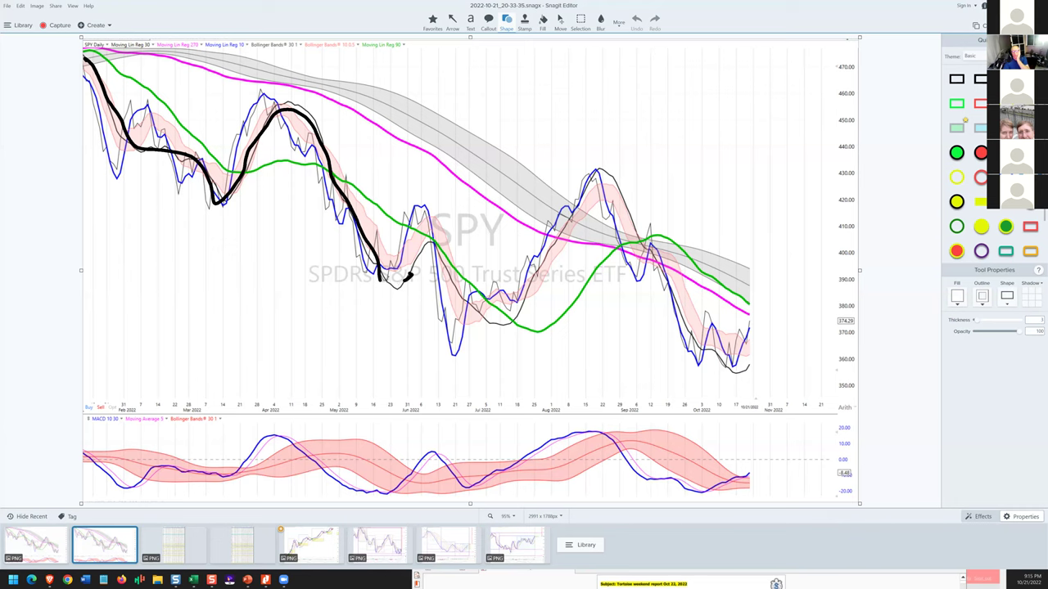
mouse_move(382, 280)
left_mouse_down()
mouse_move(392, 287)
mouse_move(429, 256)
mouse_move(451, 259)
mouse_move(491, 326)
mouse_move(586, 193)
mouse_move(610, 190)
mouse_move(706, 356)
mouse_move(767, 398)
left_mouse_up()
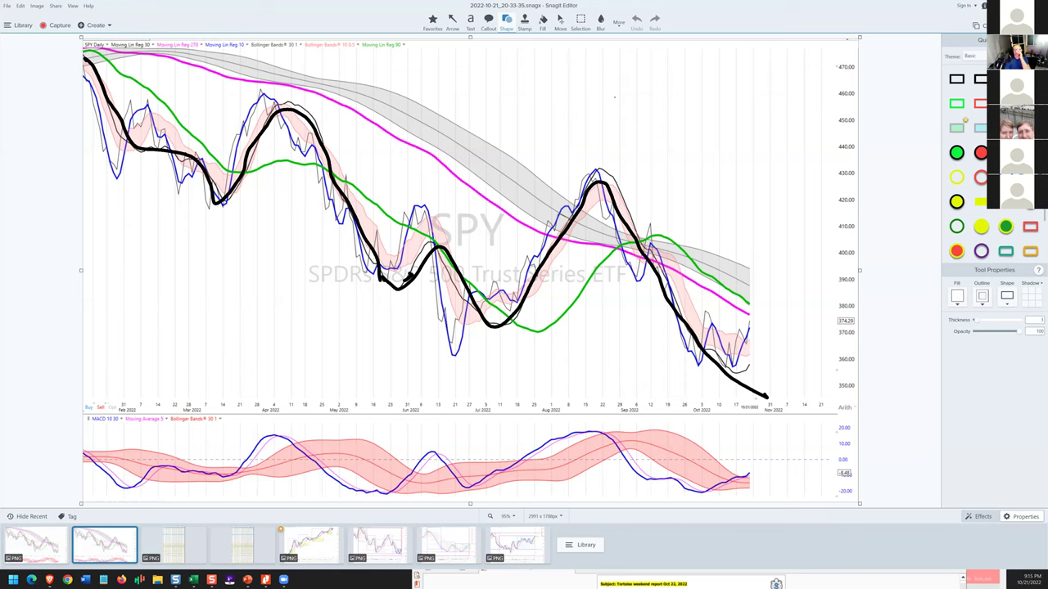
Step: Circle the July crossover in blue with a rising arrow, and write 30/90 with another arrow pointing upward
mouse_move(518, 308)
left_mouse_down()
mouse_move(496, 334)
mouse_move(488, 310)
mouse_move(524, 316)
mouse_move(562, 266)
mouse_move(549, 270)
left_mouse_up()
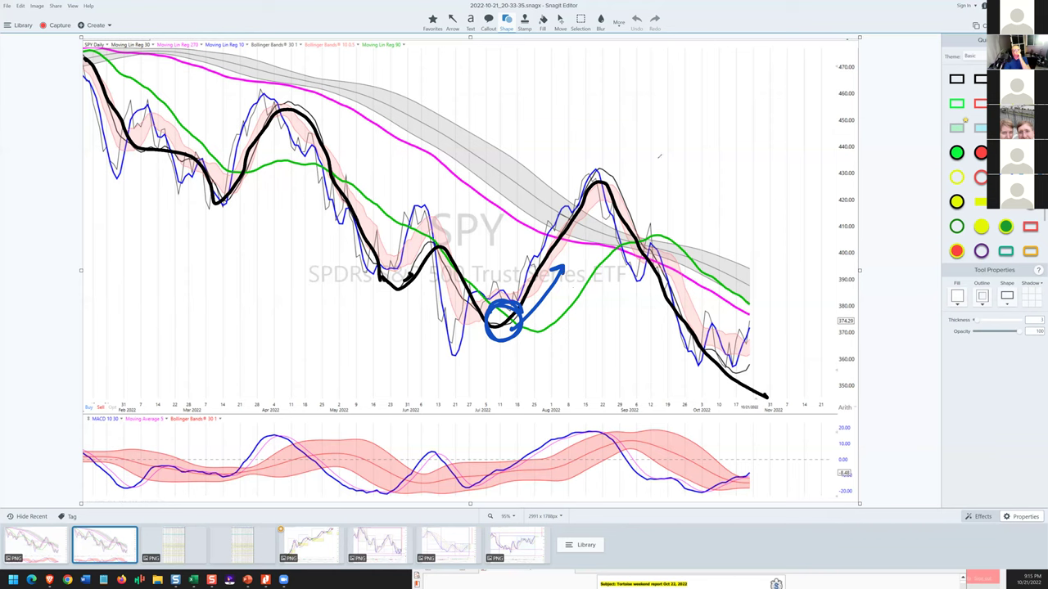
left_click_drag(656, 147, 656, 172)
left_click_drag(689, 154, 687, 197)
mouse_move(736, 154)
left_mouse_down()
mouse_move(731, 177)
mouse_move(810, 69)
mouse_move(813, 103)
left_mouse_up()
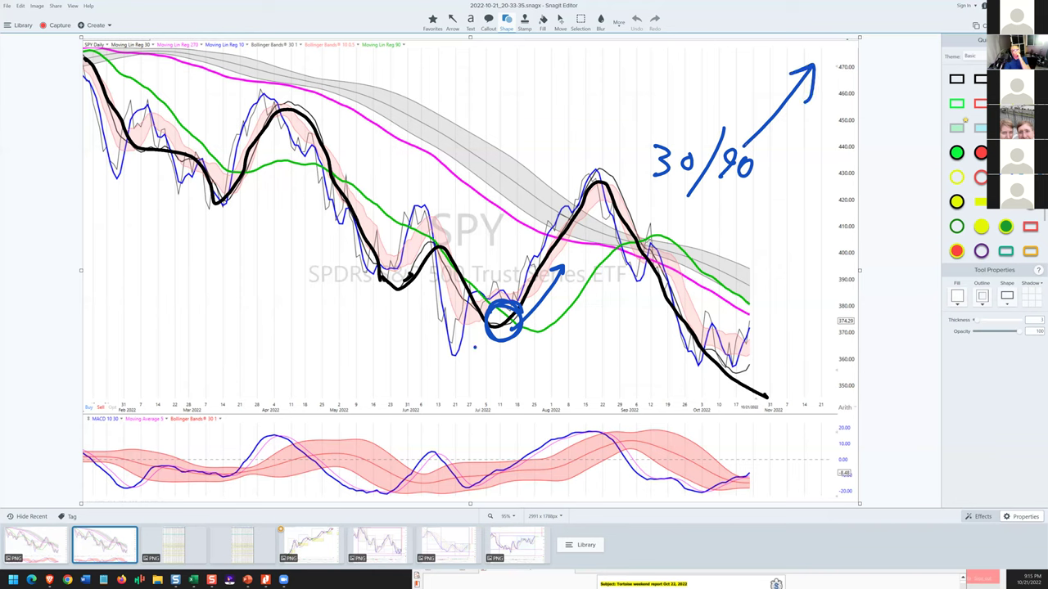
Step: Mark the August peak with a blue bar and circle the September crossover of the black and green lines repeatedly
left_click_drag(647, 231, 630, 254)
left_click_drag(578, 177, 623, 174)
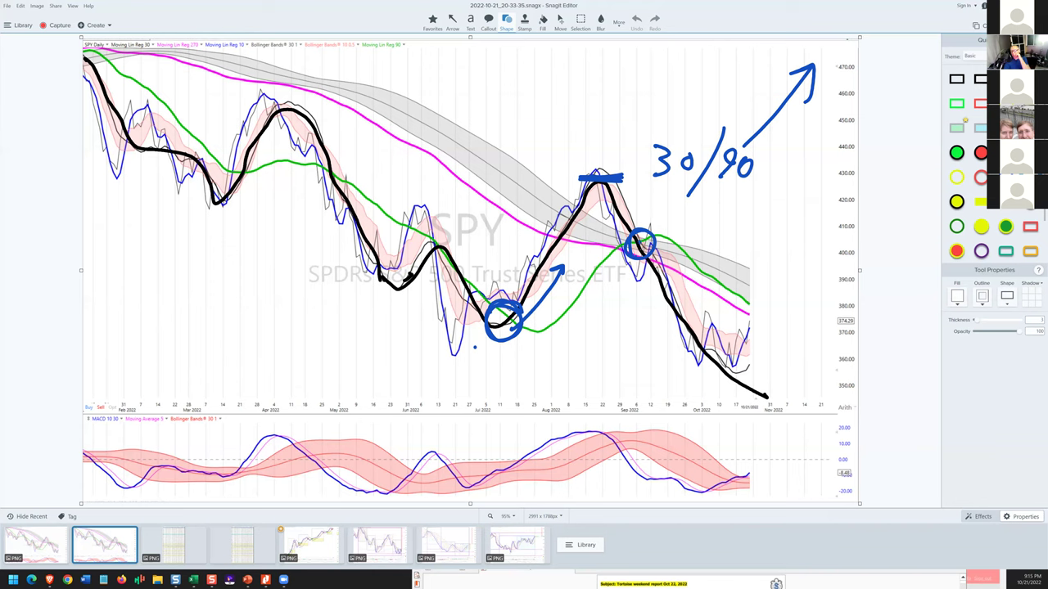
mouse_move(647, 231)
left_mouse_down()
mouse_move(630, 254)
mouse_move(655, 230)
mouse_move(622, 246)
left_mouse_up()
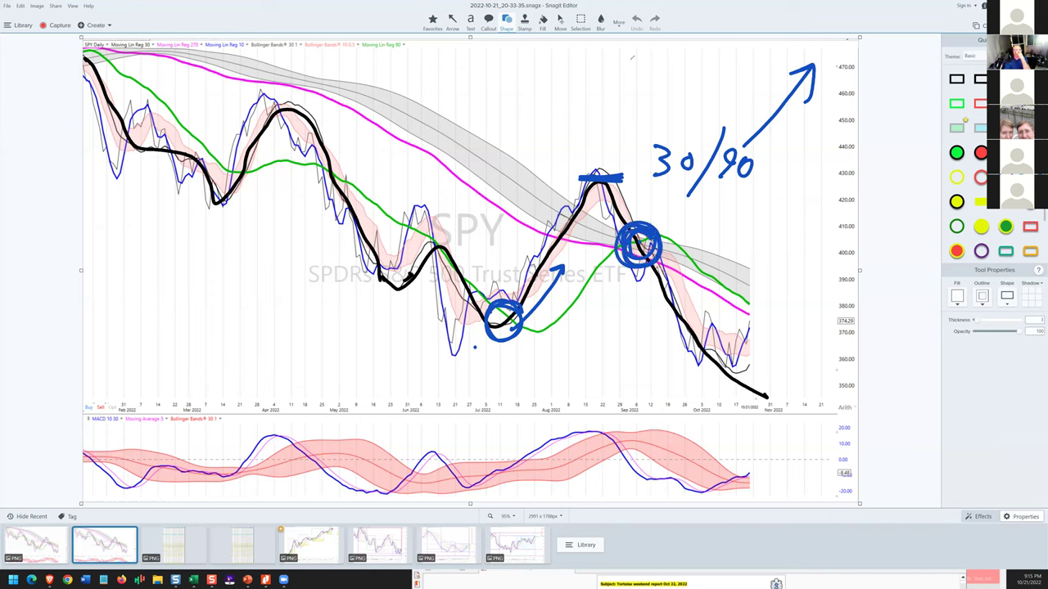
Step: Clear the annotations, circle the September crossover area in blue, and point arrows at it from above and below
key("Escape")
mouse_move(662, 228)
left_mouse_down()
mouse_move(645, 260)
mouse_move(669, 226)
mouse_move(647, 224)
mouse_move(656, 161)
left_mouse_up()
left_click_drag(645, 200, 654, 218)
left_click_drag(639, 325, 647, 289)
left_click_drag(647, 288, 635, 301)
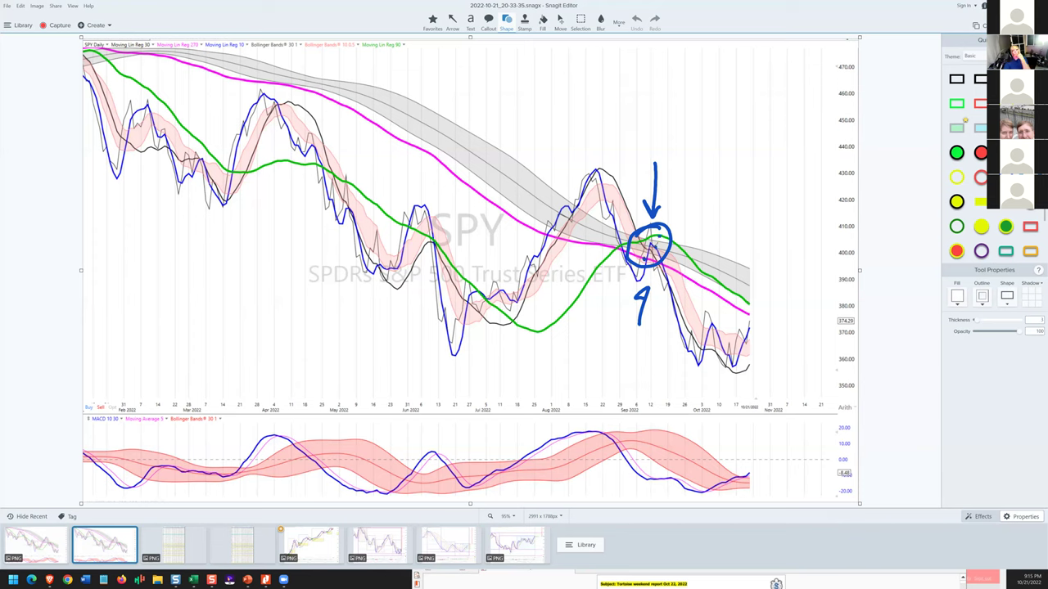
Step: Fill the September circle blue, label it CC's in yellow, draw the rally and pullback into it, and add a rising arrow out
mouse_move(636, 239)
left_mouse_down()
mouse_move(635, 269)
mouse_move(654, 239)
mouse_move(629, 242)
mouse_move(663, 259)
left_mouse_up()
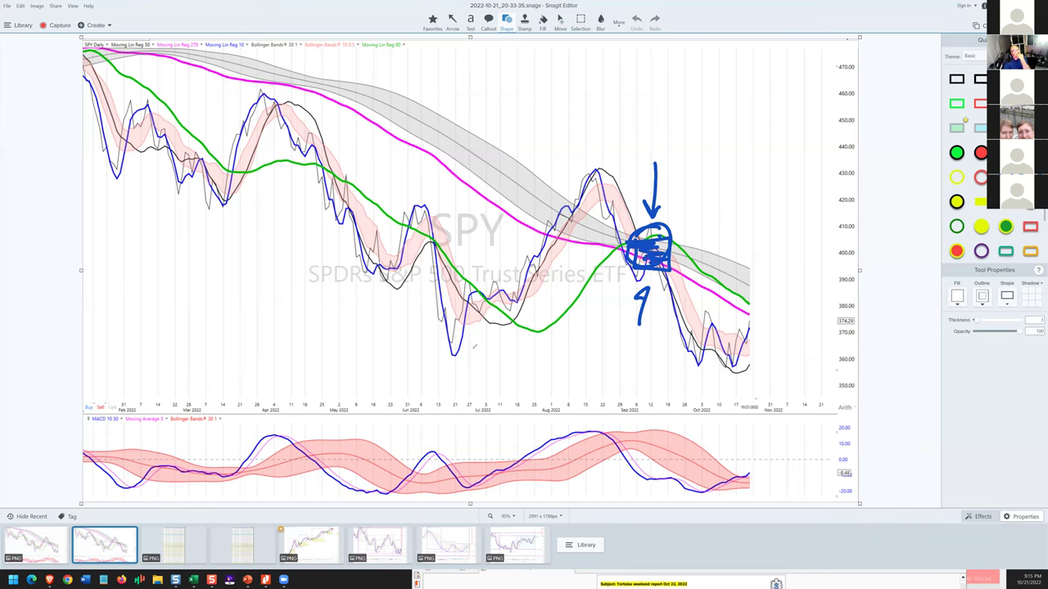
mouse_move(473, 347)
left_mouse_down()
mouse_move(576, 244)
mouse_move(616, 181)
mouse_move(647, 238)
mouse_move(672, 253)
mouse_move(638, 259)
mouse_move(659, 247)
left_mouse_up()
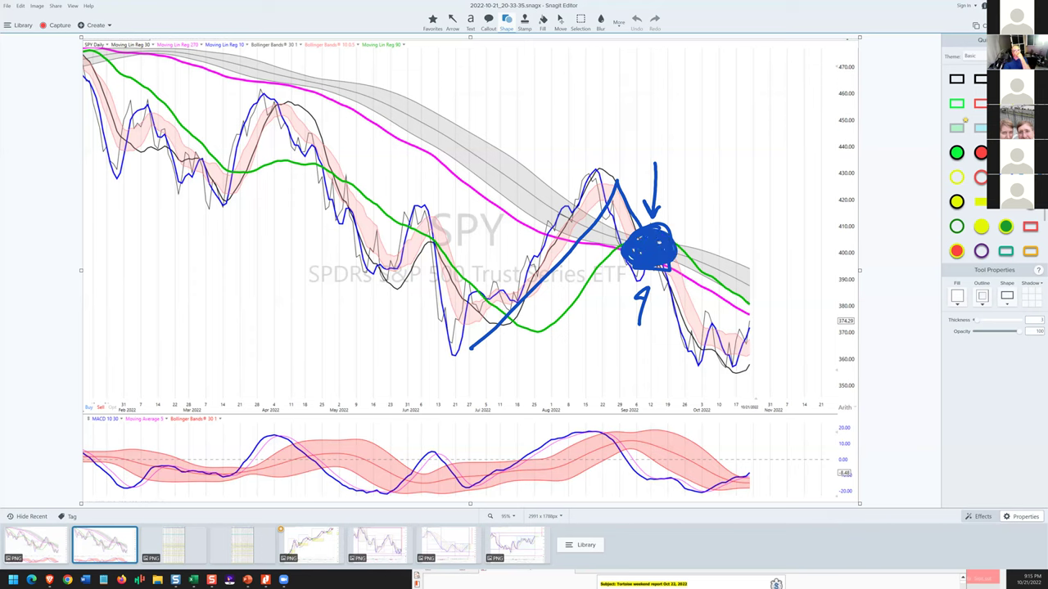
mouse_move(641, 240)
left_mouse_down()
mouse_move(627, 249)
mouse_move(653, 244)
mouse_move(647, 257)
mouse_move(659, 257)
mouse_move(651, 228)
mouse_move(635, 269)
mouse_move(670, 259)
mouse_move(659, 226)
left_mouse_up()
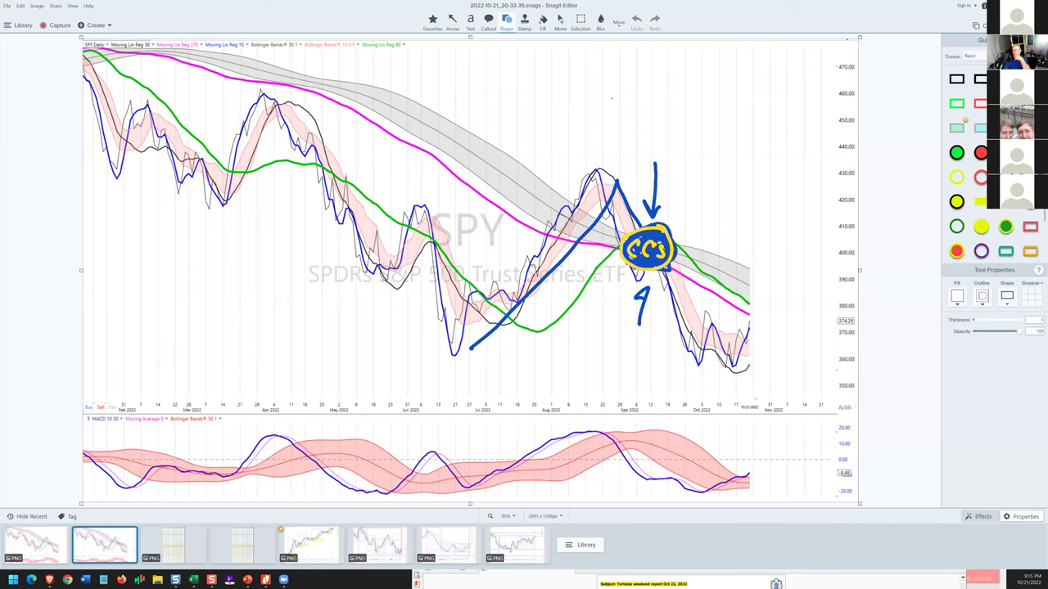
mouse_move(669, 227)
left_mouse_down()
mouse_move(696, 199)
mouse_move(739, 87)
mouse_move(756, 108)
left_mouse_up()
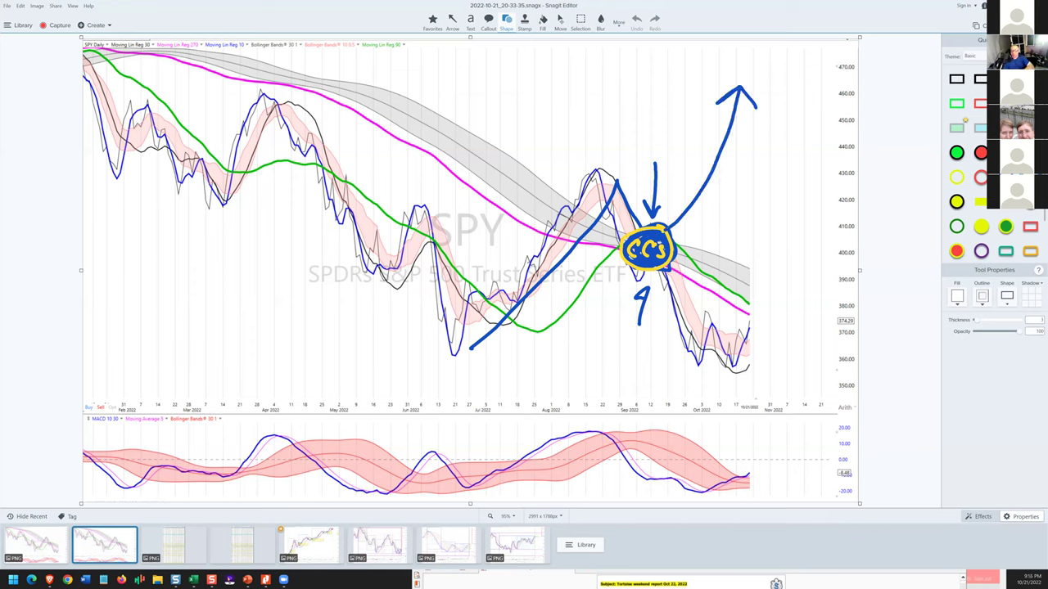
Step: Circle the August peak in blue, thicken the rally, extend horizontal lines from the peak and CC's circle, and draw a breakout arrow with a checkmark
mouse_move(588, 203)
left_mouse_down()
mouse_move(479, 321)
mouse_move(577, 231)
mouse_move(563, 244)
left_mouse_up()
mouse_move(620, 173)
left_mouse_down()
mouse_move(596, 169)
mouse_move(616, 179)
mouse_move(606, 185)
left_mouse_up()
mouse_move(585, 172)
left_mouse_down()
mouse_move(757, 166)
mouse_move(735, 169)
mouse_move(810, 86)
left_mouse_up()
left_click_drag(794, 91, 815, 99)
left_click_drag(676, 250, 804, 255)
mouse_move(722, 211)
left_mouse_down()
mouse_move(725, 223)
mouse_move(781, 178)
left_mouse_up()
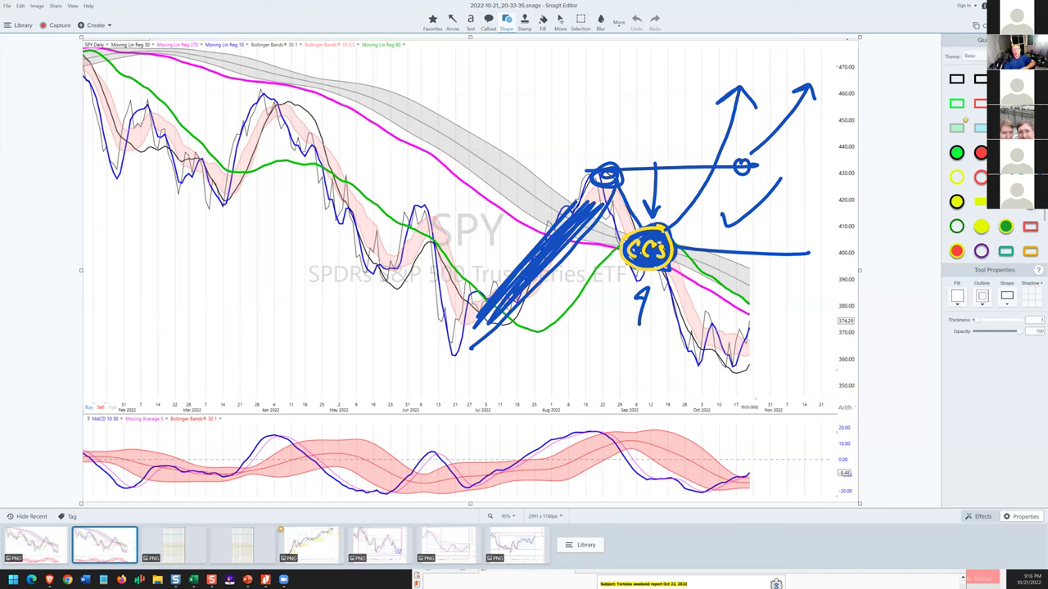
Step: Trace the three declines between February and July in red over the yellow strokes, and label the first two with circled 1 and 2
mouse_move(274, 111)
left_mouse_down()
mouse_move(315, 196)
mouse_move(354, 234)
left_mouse_up()
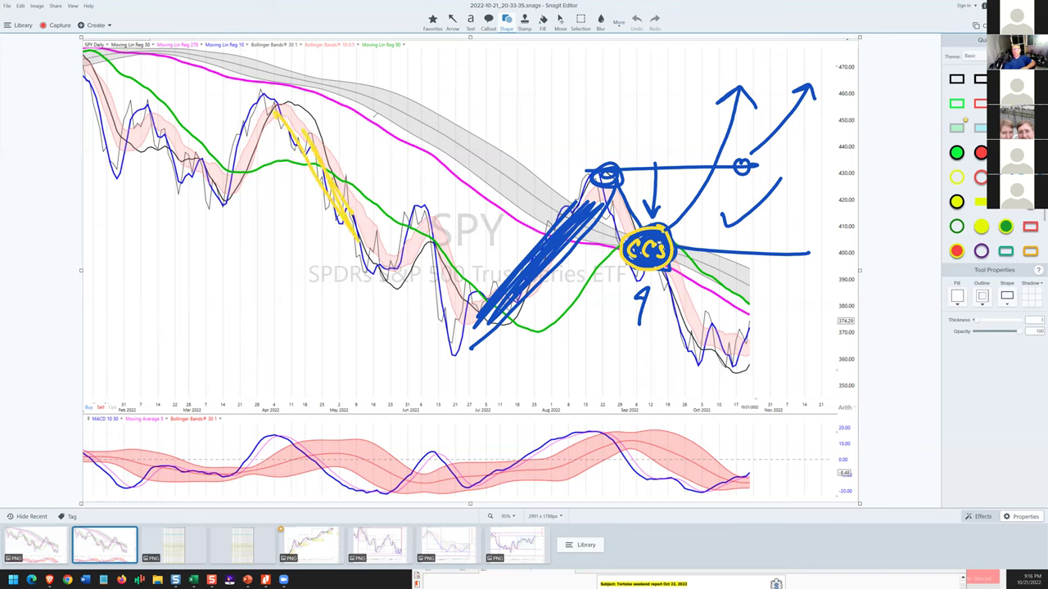
mouse_move(266, 115)
left_mouse_down()
mouse_move(360, 215)
mouse_move(378, 250)
mouse_move(405, 255)
mouse_move(483, 326)
mouse_move(516, 327)
left_mouse_up()
left_click_drag(116, 77, 217, 176)
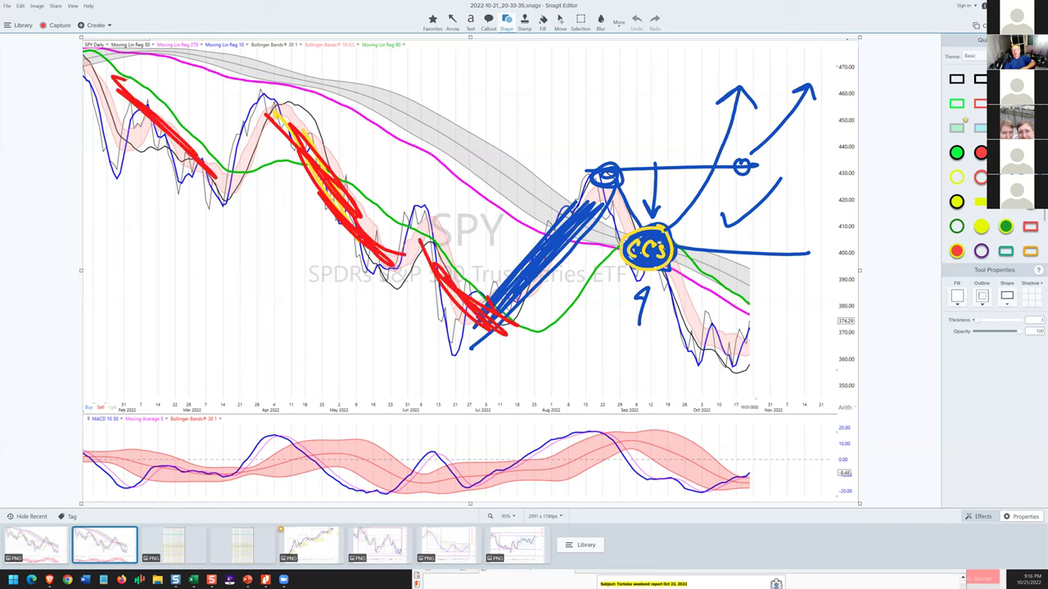
mouse_move(164, 131)
left_mouse_down()
mouse_move(215, 180)
mouse_move(148, 221)
left_mouse_up()
mouse_move(176, 155)
left_mouse_down()
mouse_move(193, 181)
mouse_move(155, 152)
left_mouse_up()
left_click_drag(285, 239, 306, 278)
mouse_move(323, 211)
left_mouse_down()
mouse_move(331, 266)
mouse_move(338, 225)
left_mouse_up()
Step: Extend two red support lines to October, circle the price contacts, and mark the latest price with a question mark and a black-filled CC's circle
mouse_move(445, 327)
left_mouse_down()
mouse_move(455, 331)
mouse_move(432, 361)
mouse_move(479, 328)
mouse_move(791, 326)
left_mouse_up()
mouse_move(668, 255)
left_mouse_down()
mouse_move(698, 286)
mouse_move(684, 321)
mouse_move(692, 368)
left_mouse_up()
mouse_move(456, 361)
left_mouse_down()
mouse_move(755, 372)
mouse_move(757, 383)
mouse_move(741, 361)
left_mouse_up()
mouse_move(752, 315)
left_mouse_down()
mouse_move(743, 323)
mouse_move(789, 310)
left_mouse_up()
left_click(793, 321)
mouse_move(735, 336)
left_mouse_down()
mouse_move(763, 333)
mouse_move(750, 322)
mouse_move(760, 330)
left_mouse_up()
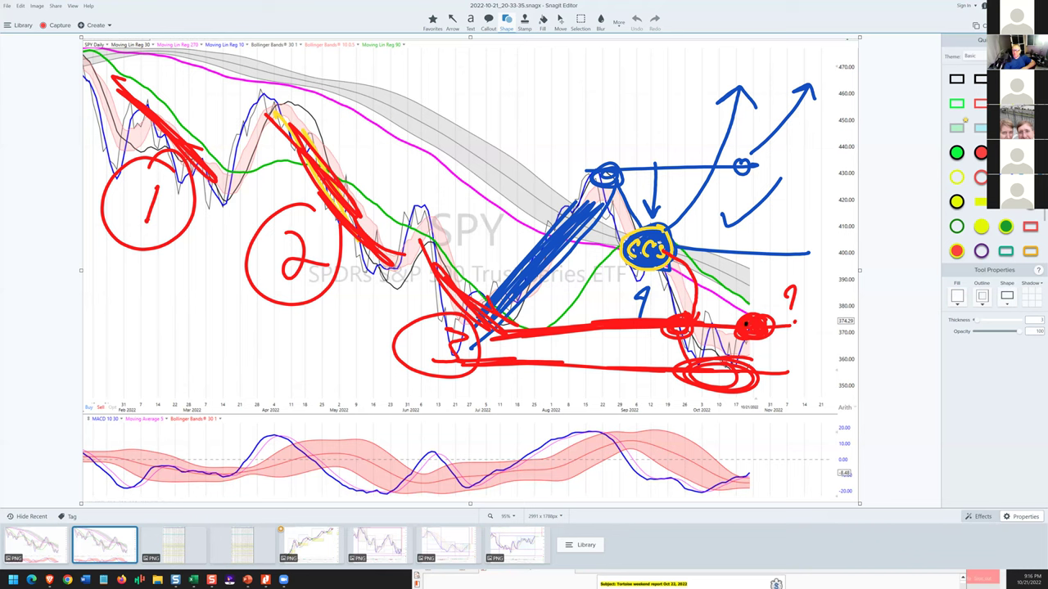
mouse_move(743, 323)
left_mouse_down()
mouse_move(741, 335)
mouse_move(757, 334)
mouse_move(734, 324)
mouse_move(773, 341)
mouse_move(763, 314)
mouse_move(762, 334)
left_mouse_up()
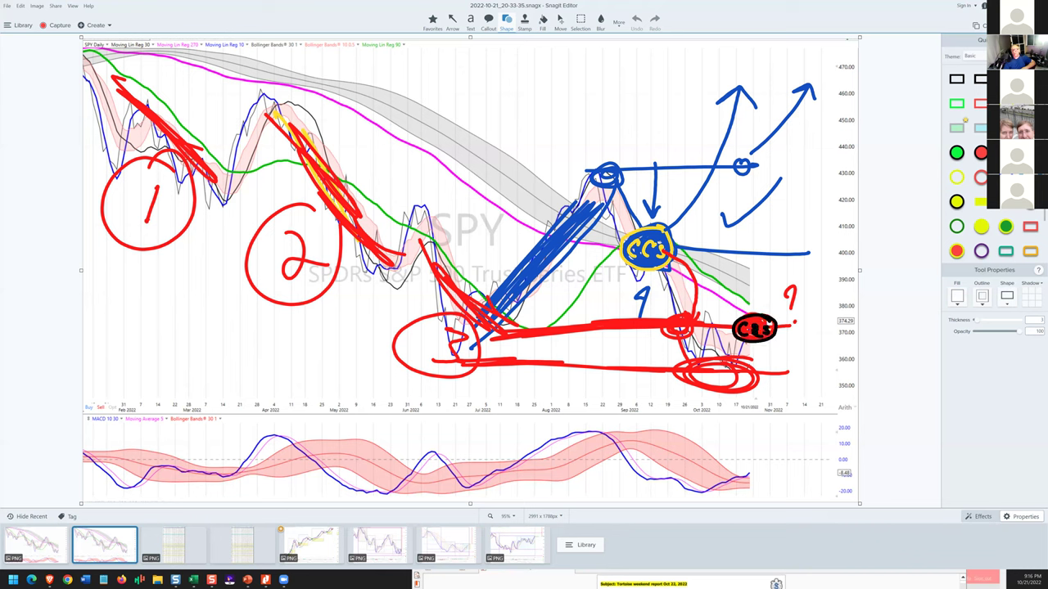
Step: Thicken the support lines in black, then draw an arrow from the latest CC's circle to the lower line, two small circles, and a downward arrow
left_click_drag(694, 325, 647, 329)
mouse_move(504, 329)
left_mouse_down()
mouse_move(483, 329)
mouse_move(622, 331)
left_mouse_up()
mouse_move(677, 375)
left_mouse_down()
mouse_move(758, 377)
mouse_move(717, 382)
left_mouse_up()
mouse_move(468, 358)
left_mouse_down()
mouse_move(454, 366)
mouse_move(540, 372)
left_mouse_up()
mouse_move(766, 339)
left_mouse_down()
mouse_move(784, 378)
mouse_move(857, 378)
left_mouse_up()
left_click(790, 390)
left_click_drag(789, 388, 791, 426)
mouse_move(799, 393)
left_mouse_down()
mouse_move(789, 446)
mouse_move(803, 416)
left_mouse_up()
mouse_move(799, 368)
left_mouse_down()
mouse_move(790, 387)
mouse_move(800, 368)
left_mouse_up()
mouse_move(825, 375)
left_mouse_down()
mouse_move(820, 387)
mouse_move(825, 378)
left_mouse_up()
Step: Draw upward paths above the latest CC's circle toward a black line from the September circle, and circle rising arrows in the two upper zones
mouse_move(758, 313)
left_mouse_down()
mouse_move(775, 272)
mouse_move(789, 302)
left_mouse_up()
left_click_drag(747, 272, 818, 274)
left_click_drag(710, 266, 750, 285)
mouse_move(656, 255)
left_mouse_down()
mouse_move(834, 246)
mouse_move(778, 271)
left_mouse_up()
mouse_move(838, 250)
left_mouse_down()
mouse_move(792, 326)
mouse_move(812, 256)
left_mouse_up()
mouse_move(803, 309)
left_mouse_down()
mouse_move(807, 321)
mouse_move(835, 262)
left_mouse_up()
mouse_move(843, 178)
left_mouse_down()
mouse_move(822, 190)
mouse_move(826, 176)
left_mouse_up()
mouse_move(836, 235)
left_mouse_down()
mouse_move(848, 198)
mouse_move(840, 205)
left_mouse_up()
Step: Draw a thick black line from the August peak, circle spots along it, and add several rising arrows above it
left_click_drag(594, 167, 863, 174)
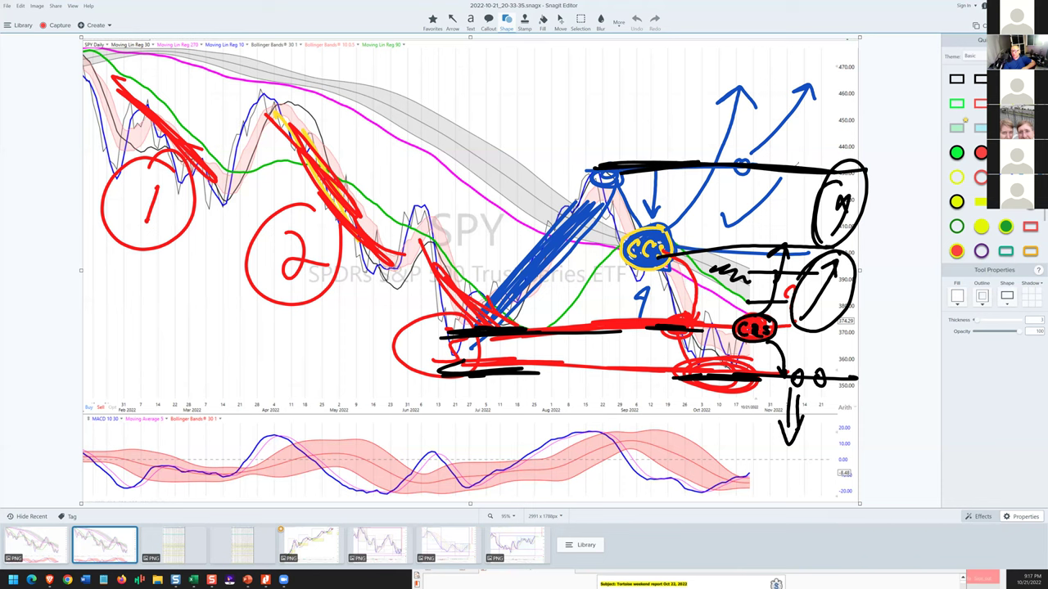
mouse_move(797, 164)
left_mouse_down()
mouse_move(812, 174)
mouse_move(774, 163)
mouse_move(790, 163)
left_mouse_up()
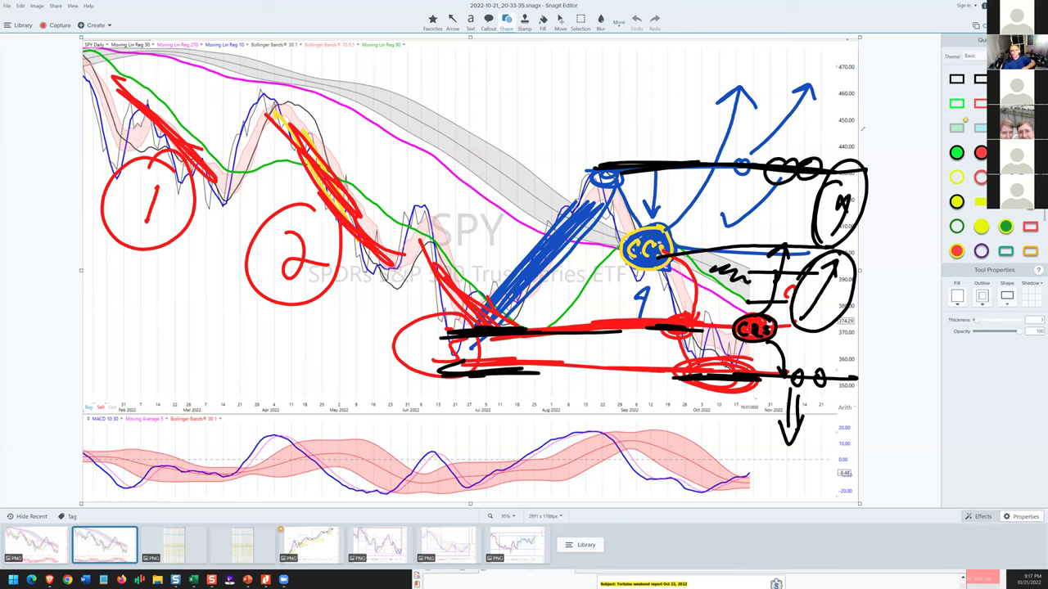
mouse_move(818, 108)
left_mouse_down()
mouse_move(794, 154)
mouse_move(812, 160)
mouse_move(821, 141)
left_mouse_up()
mouse_move(848, 115)
left_mouse_down()
mouse_move(821, 162)
mouse_move(845, 116)
left_mouse_up()
mouse_move(789, 125)
left_mouse_down()
mouse_move(838, 98)
mouse_move(865, 122)
left_mouse_up()
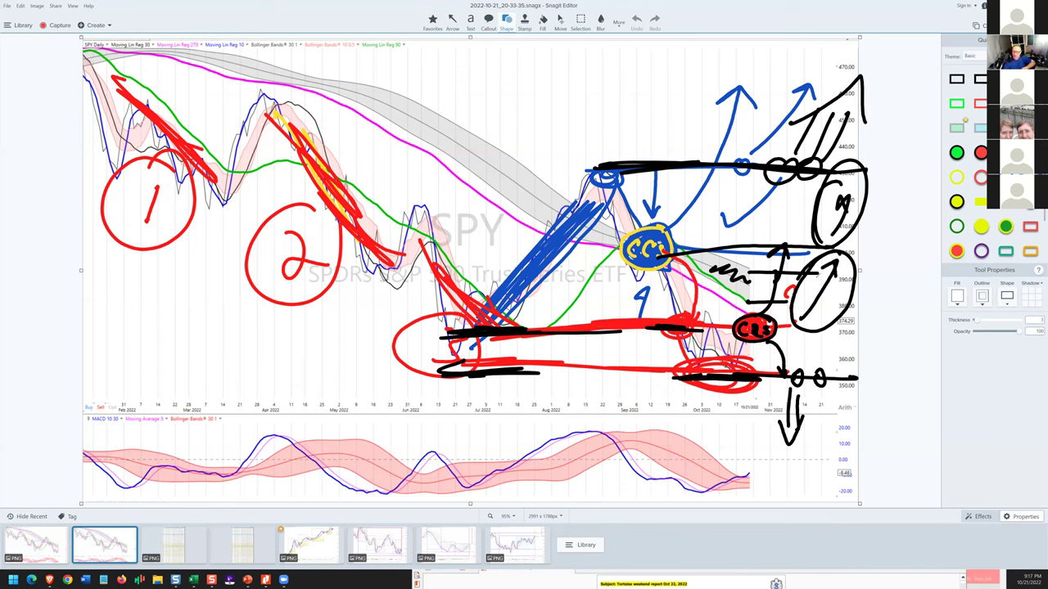
Step: Clear the annotations, trace the MACD zero line in black, and connect the MACD low and peak vertically to the June low and August high
mouse_move(776, 318)
left_mouse_down()
mouse_move(736, 336)
mouse_move(786, 344)
left_mouse_up()
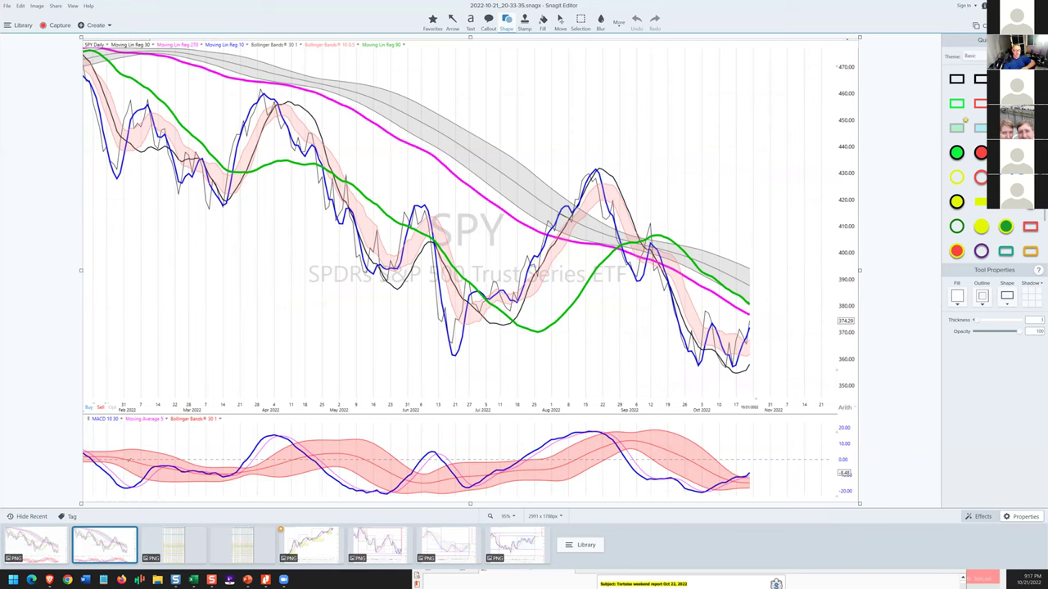
mouse_move(82, 465)
left_mouse_down()
mouse_move(840, 462)
mouse_move(833, 455)
left_mouse_up()
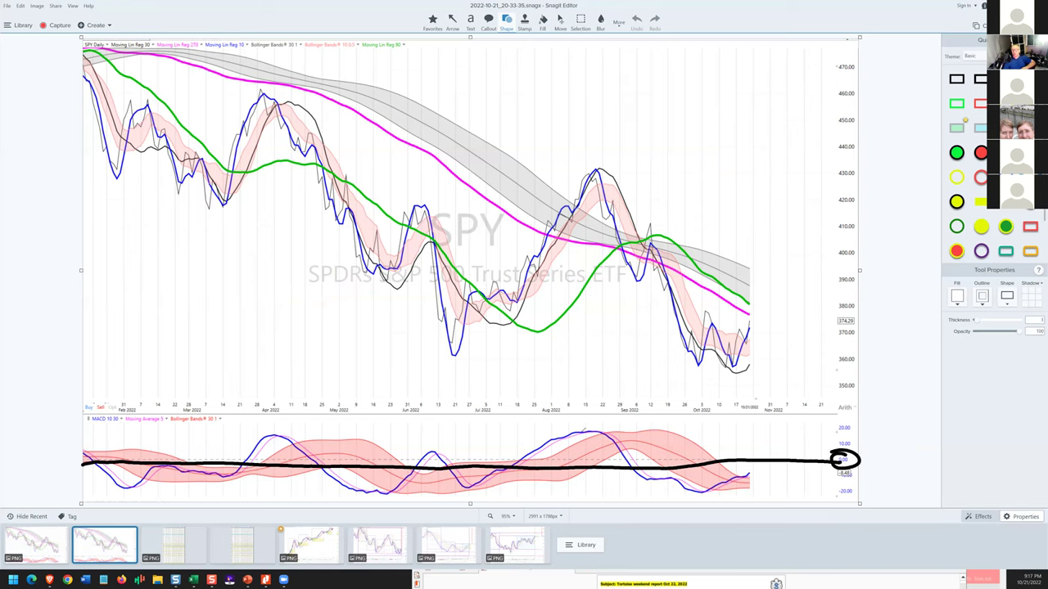
mouse_move(591, 429)
left_mouse_down()
mouse_move(598, 420)
mouse_move(596, 434)
mouse_move(695, 497)
mouse_move(685, 489)
left_mouse_up()
mouse_move(589, 154)
left_mouse_down()
mouse_move(586, 424)
mouse_move(530, 468)
mouse_move(496, 467)
mouse_move(467, 435)
mouse_move(454, 348)
mouse_move(474, 339)
mouse_move(469, 354)
left_mouse_up()
left_click_drag(589, 424, 589, 259)
left_click_drag(473, 337, 604, 174)
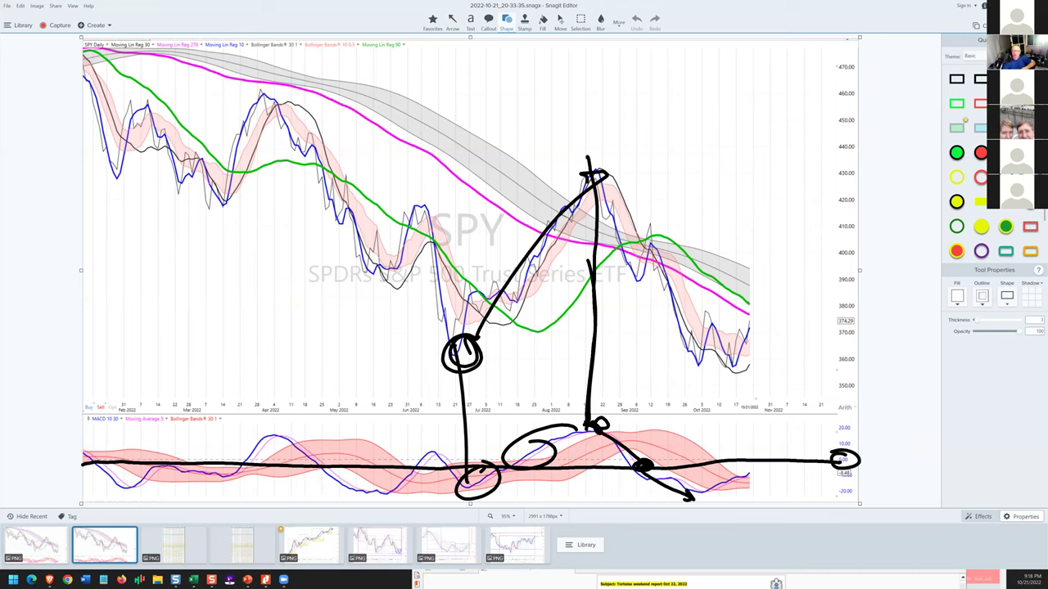
Step: Mark S twice along the June-August rally, add a down arrow at the MACD zero crossing, and trace the price decline into October
left_click_drag(512, 259, 493, 302)
left_click_drag(571, 190, 547, 234)
left_click_drag(565, 184, 596, 173)
left_click_drag(589, 182, 589, 195)
left_click_drag(645, 439, 658, 478)
left_click_drag(656, 232, 652, 339)
mouse_move(603, 178)
left_mouse_down()
mouse_move(645, 275)
mouse_move(745, 377)
left_mouse_up()
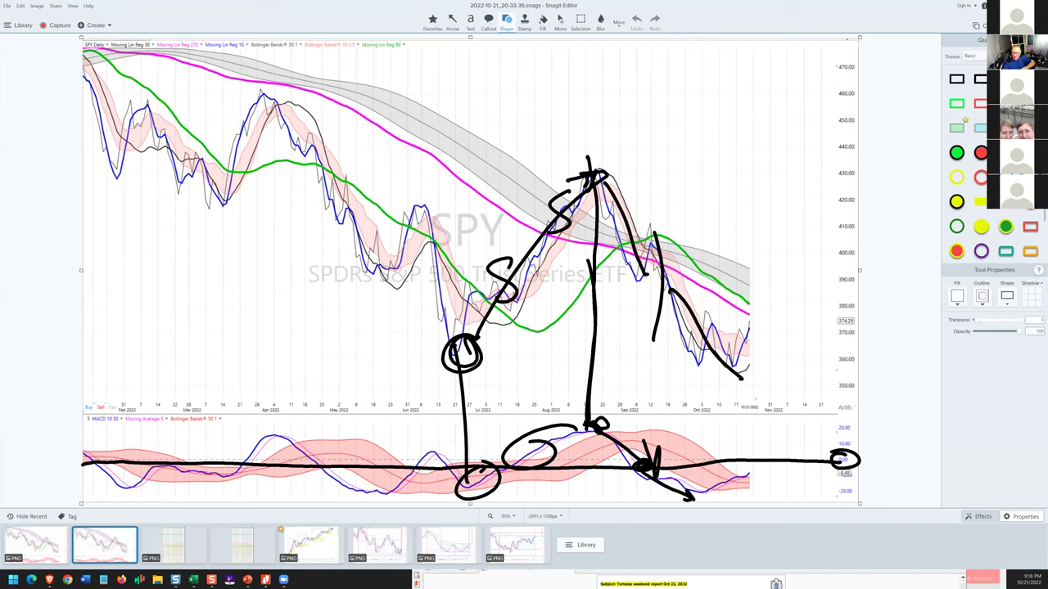
Step: Connect the October MACD low to a circled price base, draw thick rising and falling arrows from it, darken the summer rally, and clear the annotations
mouse_move(701, 495)
left_mouse_down()
mouse_move(750, 475)
mouse_move(704, 424)
mouse_move(705, 352)
mouse_move(689, 342)
mouse_move(706, 360)
mouse_move(741, 335)
mouse_move(720, 358)
mouse_move(742, 361)
mouse_move(729, 359)
mouse_move(806, 194)
mouse_move(816, 220)
left_mouse_up()
left_click_drag(756, 350, 829, 419)
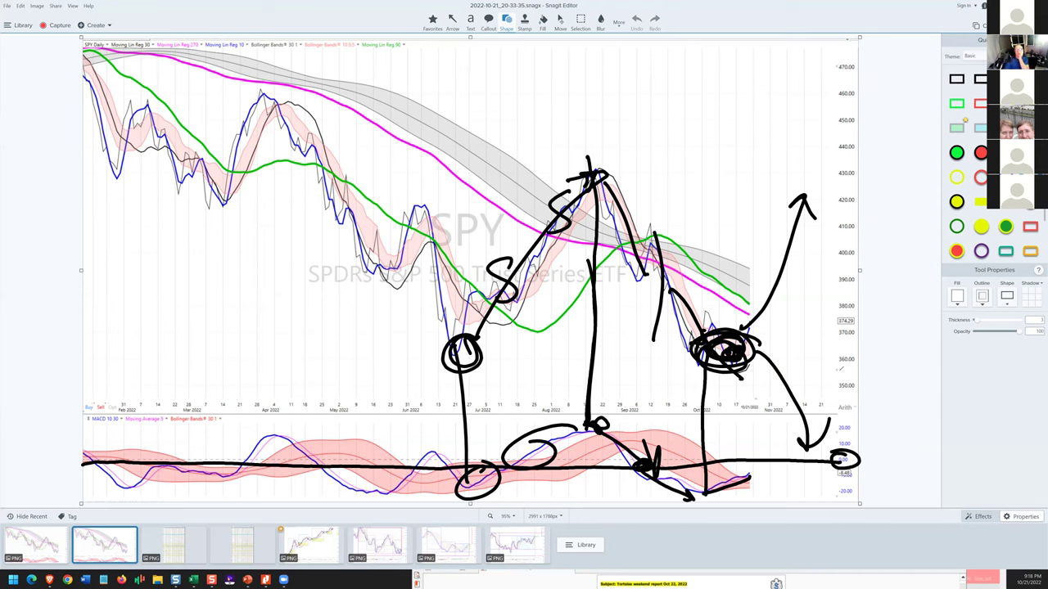
mouse_move(491, 331)
left_mouse_down()
mouse_move(447, 360)
mouse_move(499, 370)
mouse_move(491, 341)
mouse_move(605, 177)
left_mouse_up()
left_click_drag(577, 211, 473, 326)
mouse_move(745, 328)
left_mouse_down()
mouse_move(807, 206)
mouse_move(753, 309)
left_mouse_up()
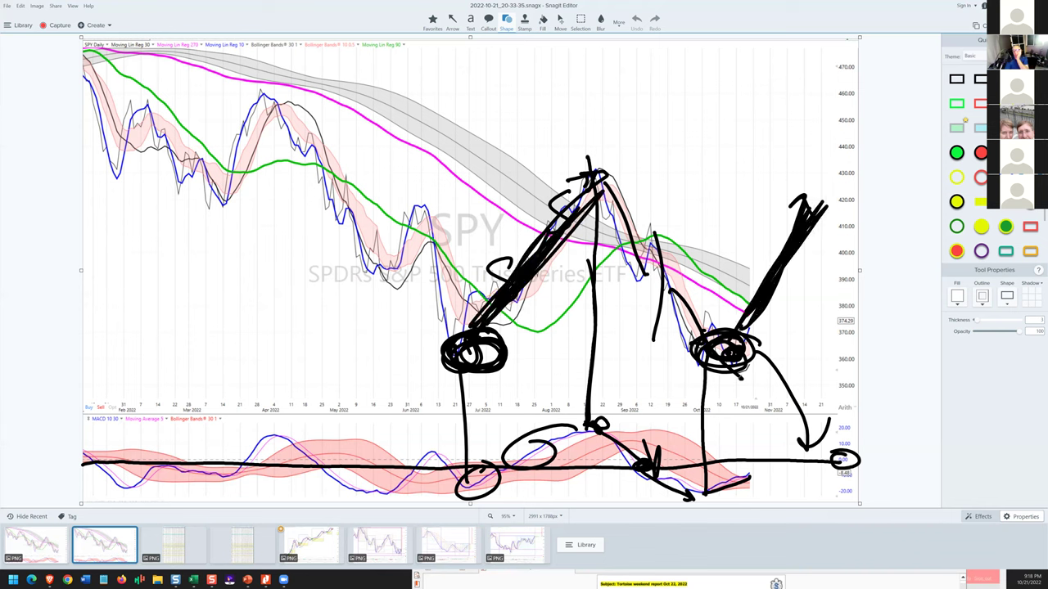
left_click_drag(757, 368, 819, 467)
mouse_move(822, 419)
left_mouse_down()
mouse_move(765, 380)
mouse_move(794, 425)
left_mouse_up()
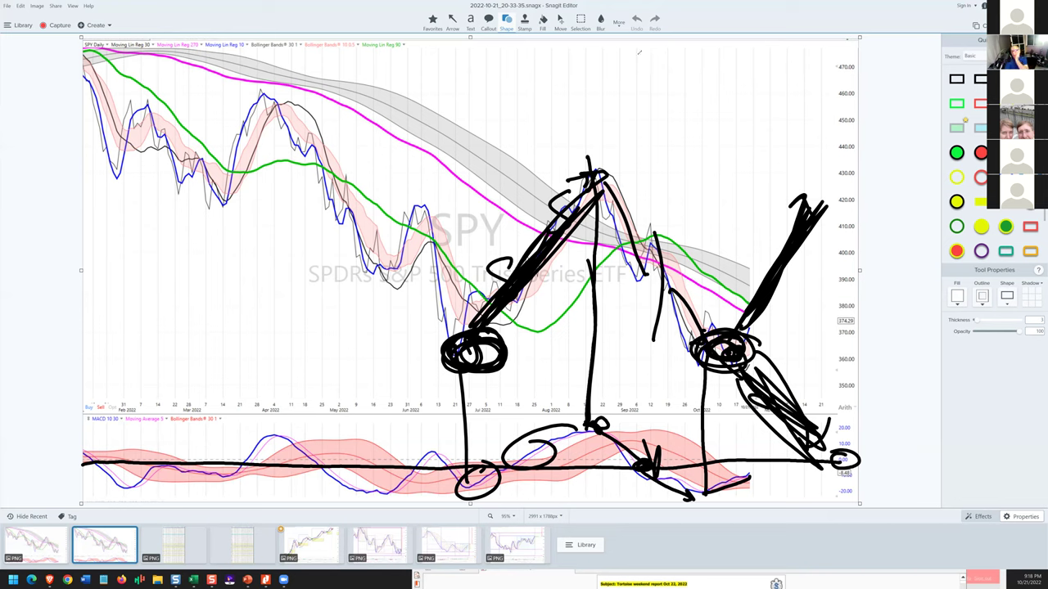
key("Escape")
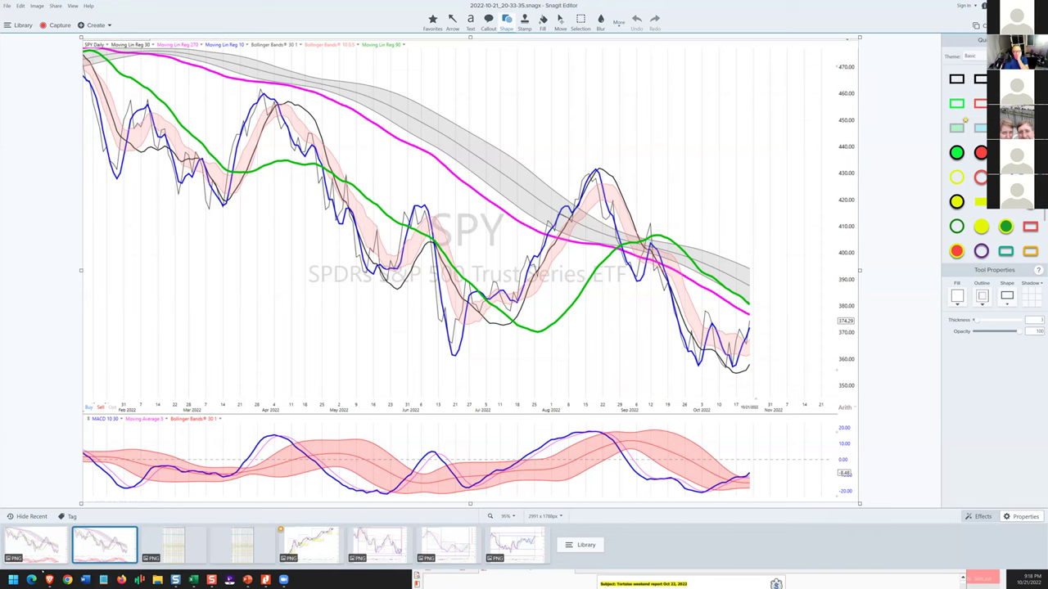
Step: Switch to the browser's Campfire chat room, move its window to the main display, maximize it, and open the USDJPY chart image
left_click(49, 579)
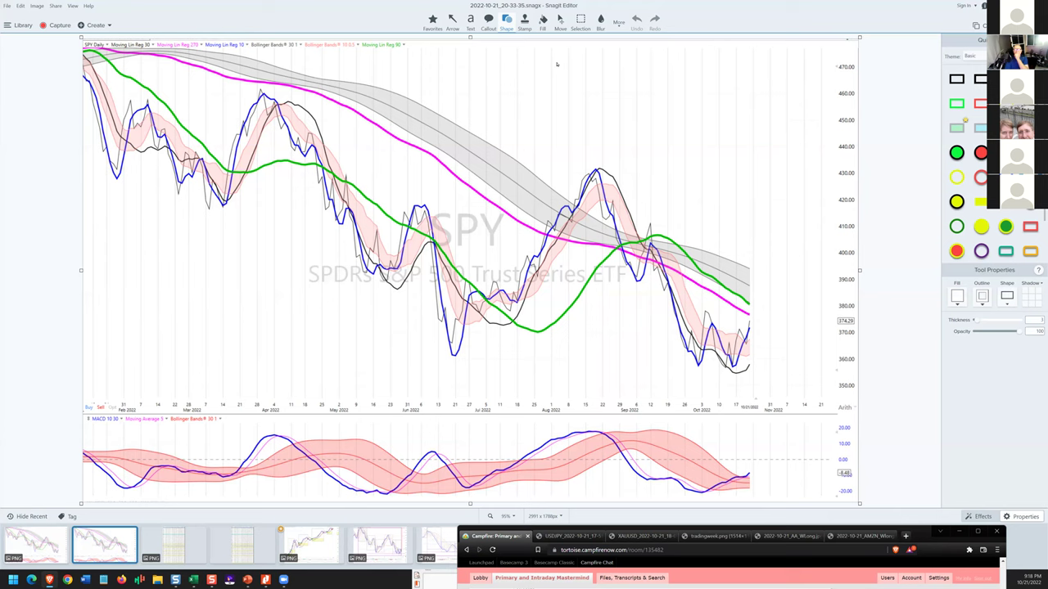
key("super+shift+Up")
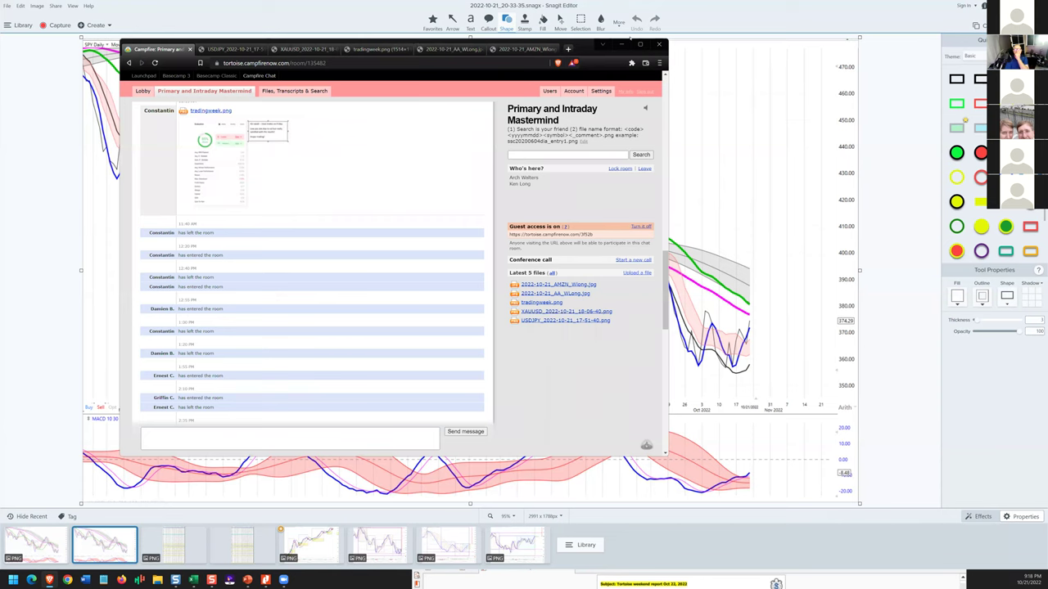
left_click(631, 39)
double_click(509, 53)
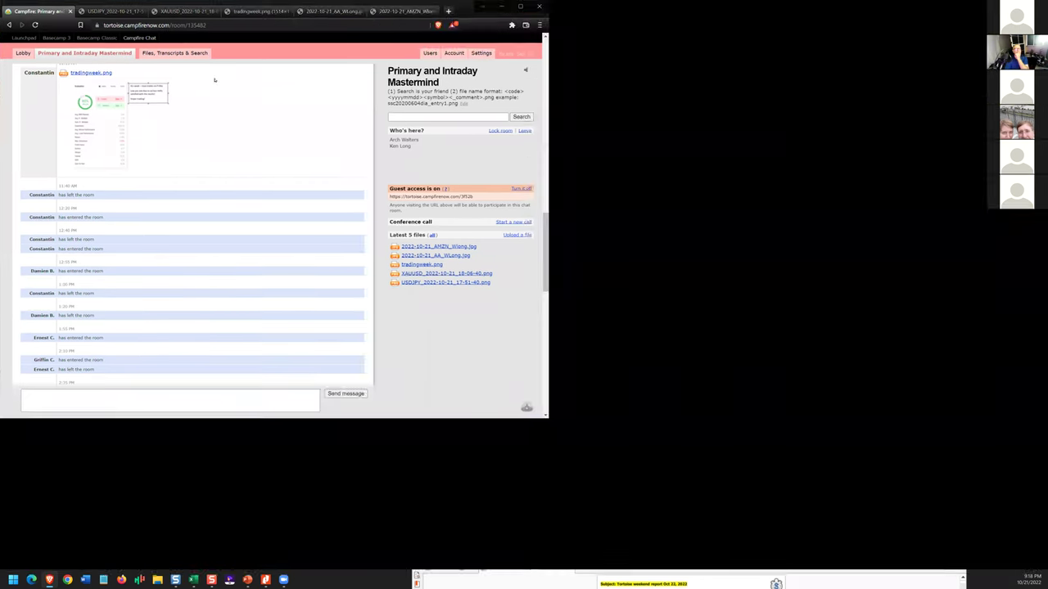
left_click(146, 6)
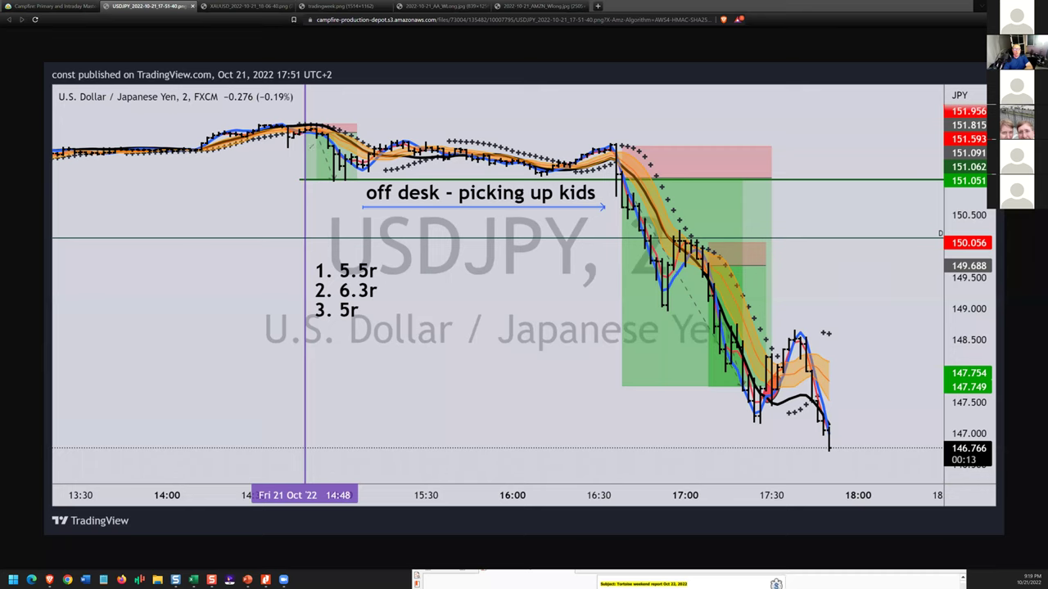
Step: Circle the first USDJPY trade, hatch a box over the off-desk period, trace the two later short trades, and circle the list of three results
mouse_move(309, 137)
left_mouse_down()
mouse_move(313, 178)
mouse_move(479, 178)
mouse_move(616, 195)
mouse_move(606, 111)
mouse_move(319, 126)
mouse_move(339, 160)
mouse_move(430, 127)
mouse_move(501, 175)
mouse_move(586, 152)
left_mouse_up()
mouse_move(389, 141)
left_mouse_down()
mouse_move(329, 129)
mouse_move(370, 108)
mouse_move(344, 108)
mouse_move(326, 160)
left_mouse_up()
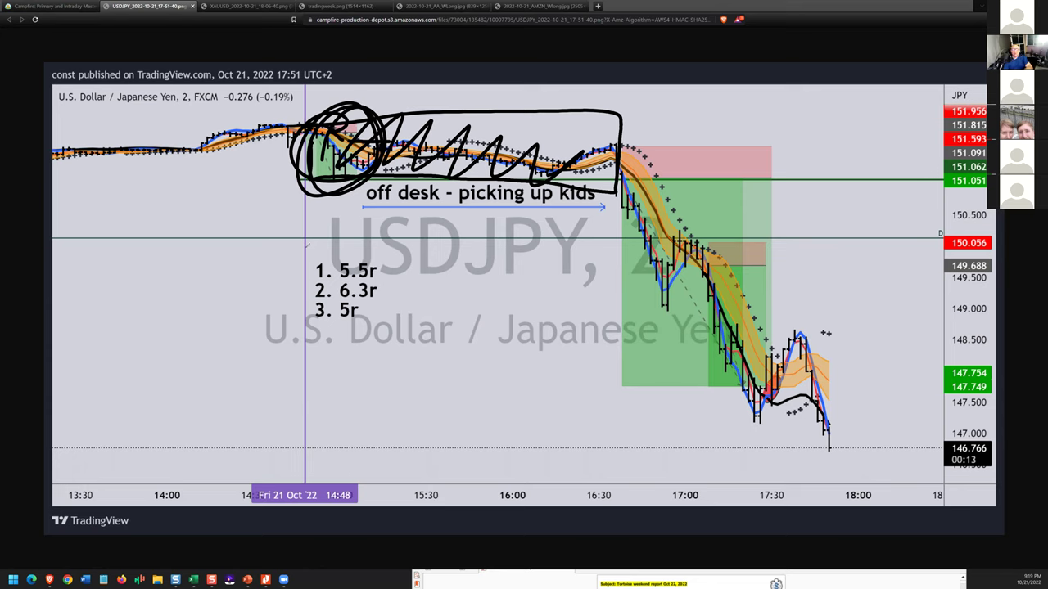
left_click_drag(304, 247, 323, 199)
mouse_move(311, 213)
left_mouse_down()
mouse_move(323, 200)
mouse_move(326, 217)
left_mouse_up()
mouse_move(629, 175)
left_mouse_down()
mouse_move(624, 208)
mouse_move(665, 291)
mouse_move(699, 249)
mouse_move(736, 263)
mouse_move(749, 390)
mouse_move(769, 378)
mouse_move(747, 393)
mouse_move(763, 382)
mouse_move(758, 401)
left_mouse_up()
mouse_move(393, 245)
left_mouse_down()
mouse_move(344, 348)
mouse_move(294, 246)
mouse_move(387, 362)
left_mouse_up()
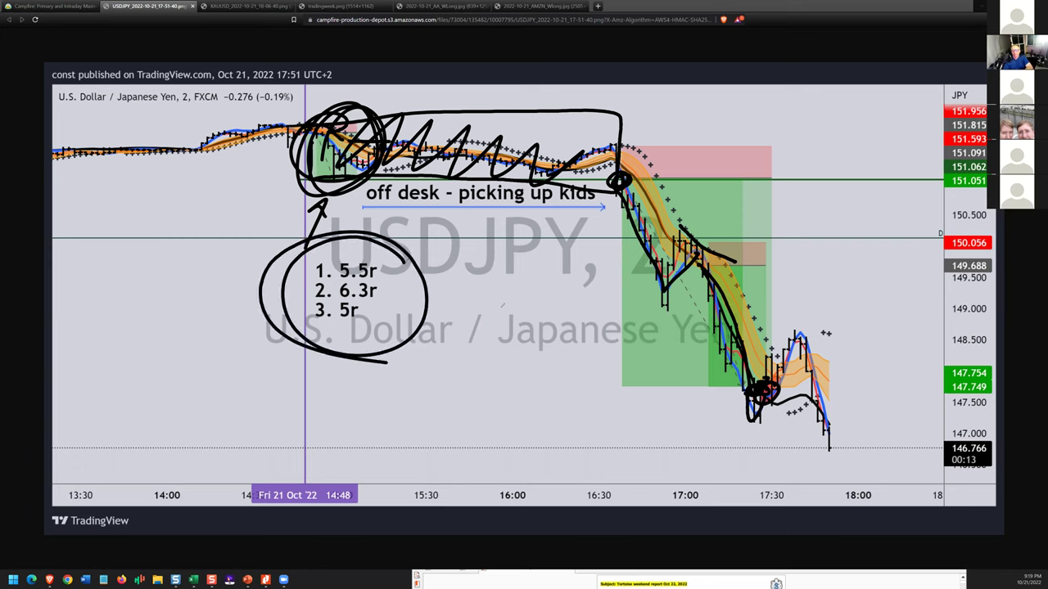
Step: Write 16.5R beside the results list, circle it with a line above, circle the final drop in price, and clear the annotations
mouse_move(496, 302)
left_mouse_down()
mouse_move(485, 342)
mouse_move(537, 334)
mouse_move(553, 309)
left_mouse_up()
left_click(532, 332)
mouse_move(568, 311)
left_mouse_down()
mouse_move(560, 336)
mouse_move(581, 332)
left_mouse_up()
mouse_move(573, 271)
left_mouse_down()
mouse_move(630, 328)
mouse_move(597, 289)
left_mouse_up()
left_click_drag(426, 255, 598, 252)
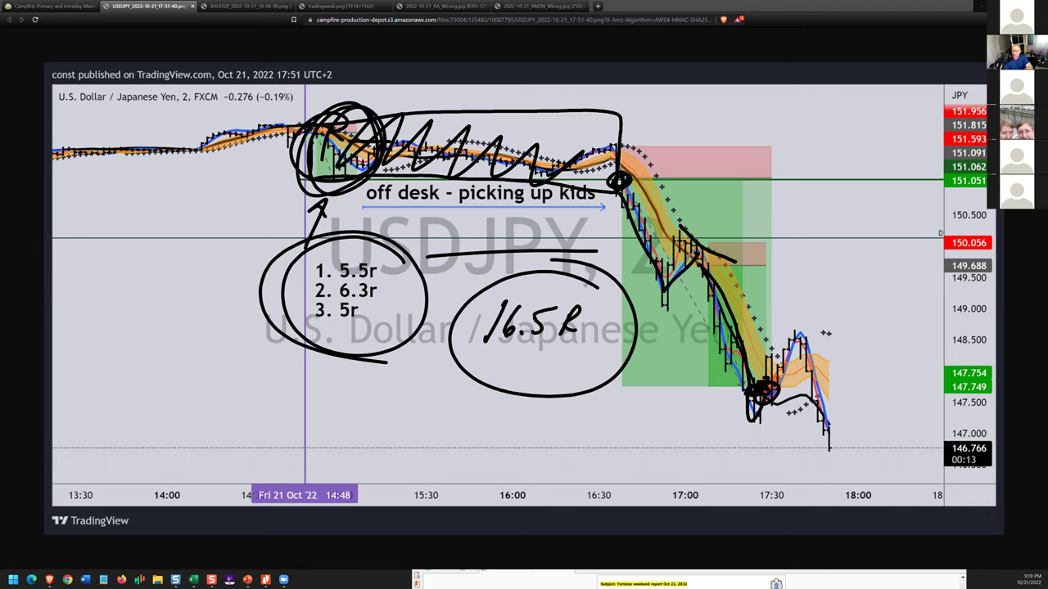
mouse_move(825, 335)
left_mouse_down()
mouse_move(822, 455)
mouse_move(815, 335)
left_mouse_up()
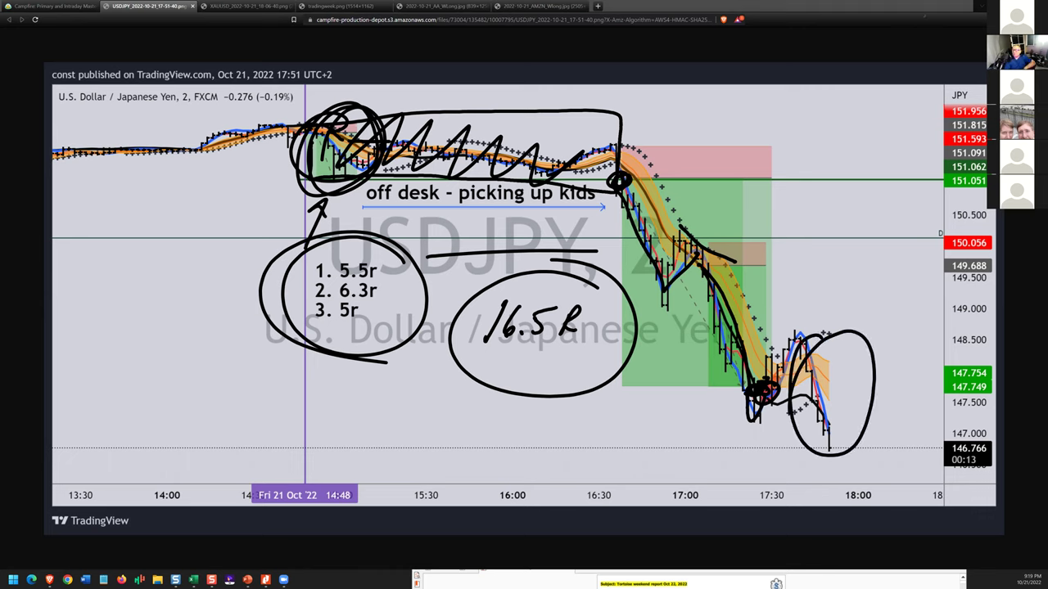
key("Escape")
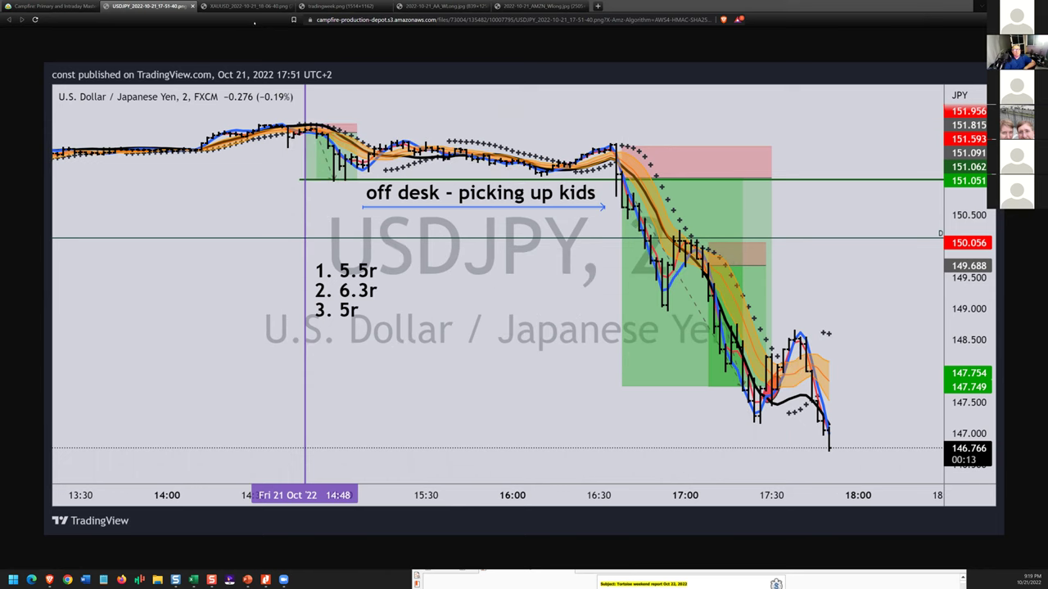
Step: Open the XAUUSD chart image, underline the note on usdjpy selling off and the gold long trade, and circle the 1/2 position size
key("ctrl+Tab")
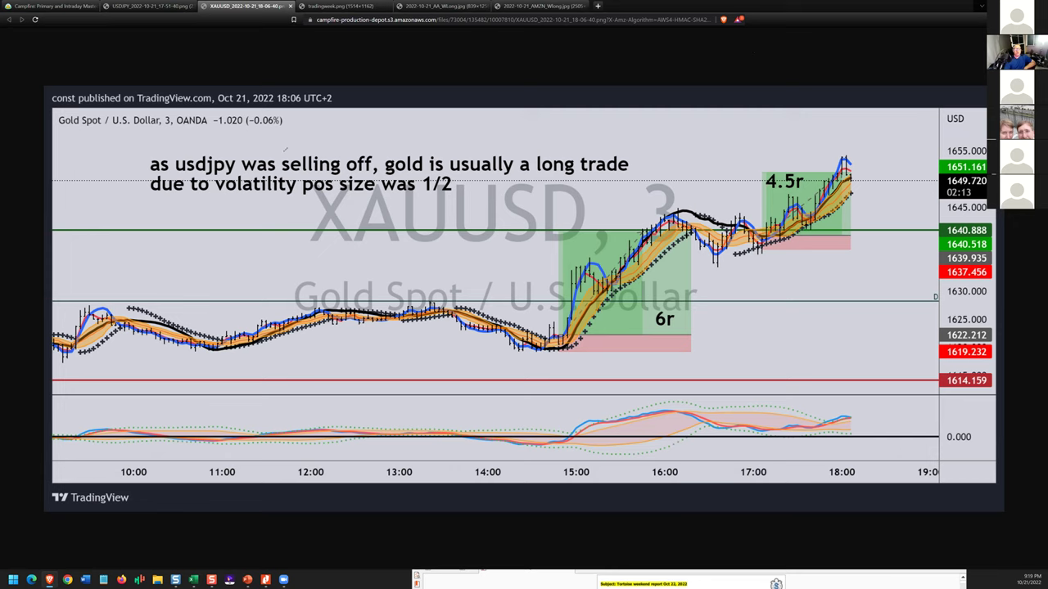
mouse_move(192, 150)
left_mouse_down()
mouse_move(264, 151)
mouse_move(168, 151)
mouse_move(186, 176)
mouse_move(250, 175)
mouse_move(164, 177)
mouse_move(222, 178)
left_mouse_up()
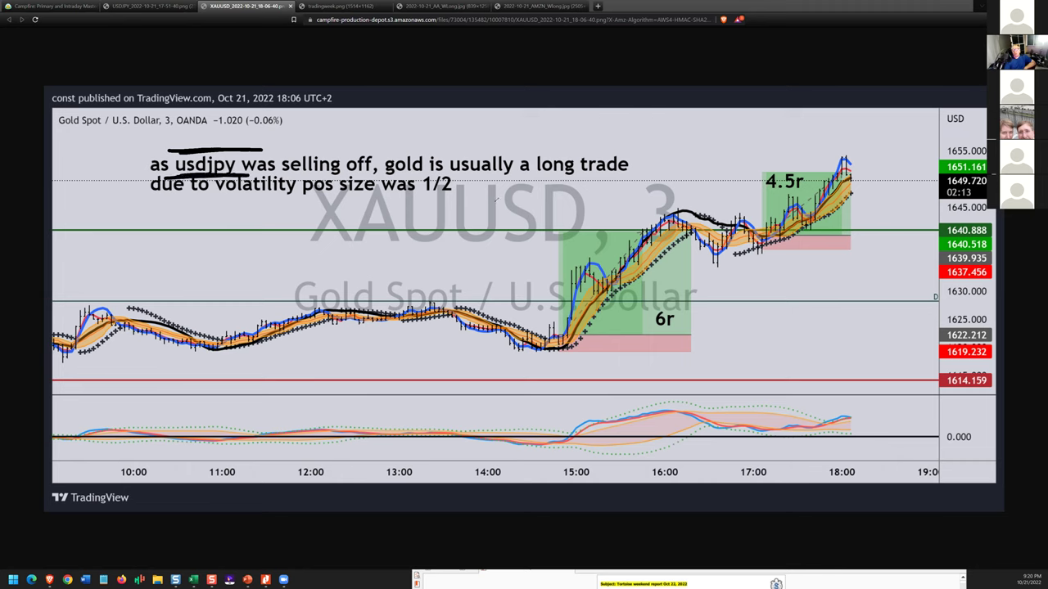
left_click_drag(324, 155, 352, 151)
left_click_drag(396, 180, 635, 175)
mouse_move(178, 199)
left_mouse_down()
mouse_move(450, 192)
mouse_move(406, 187)
mouse_move(418, 215)
left_mouse_up()
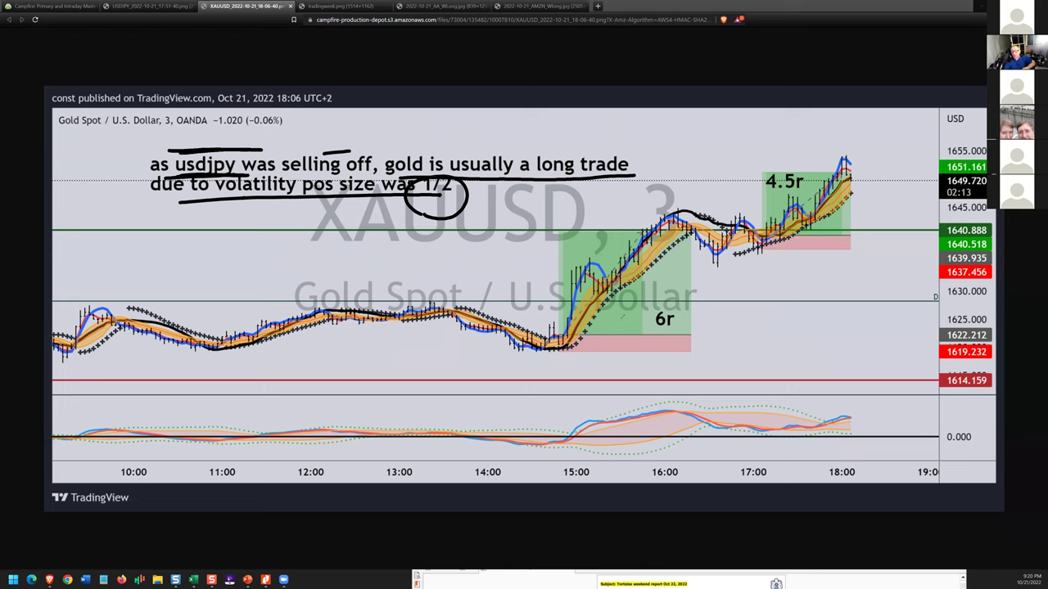
Step: Circle the 6r gold trade's entry with a falling arrow, trace its rise, mark its exit, and trace the 4.5r trade's rise
left_click_drag(581, 344, 661, 404)
mouse_move(554, 316)
left_mouse_down()
mouse_move(564, 319)
mouse_move(557, 352)
mouse_move(700, 243)
left_mouse_up()
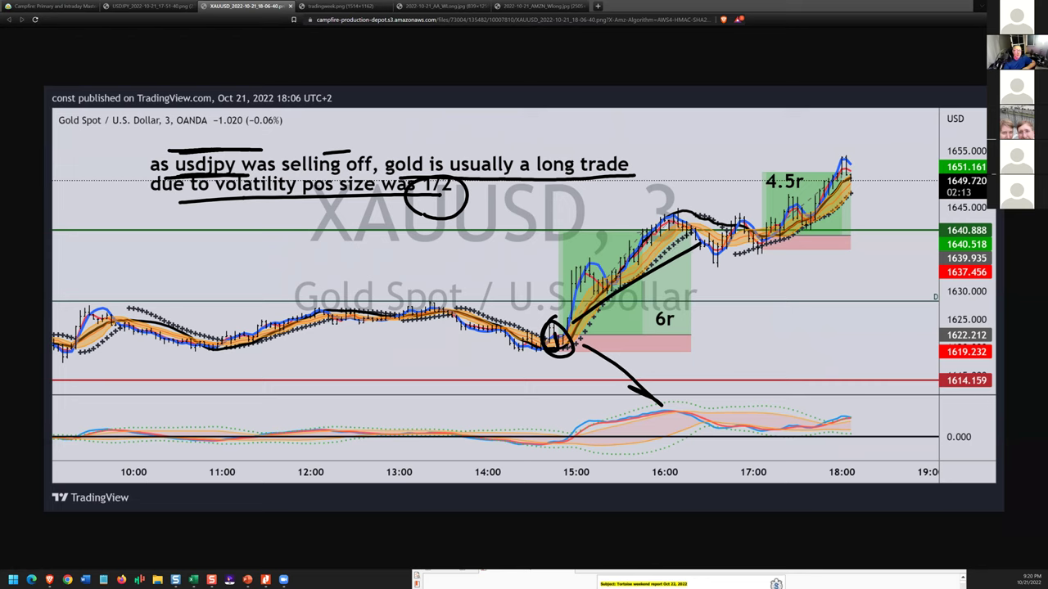
left_click_drag(685, 228, 677, 243)
left_click_drag(748, 231, 829, 167)
Step: Write 10.5 and 16.5 with the total 27 beneath a line, circle and underline the total, and clear the annotations
left_click_drag(812, 271, 799, 299)
mouse_move(829, 279)
left_mouse_down()
mouse_move(819, 295)
mouse_move(829, 279)
mouse_move(848, 292)
mouse_move(793, 336)
left_mouse_up()
left_click(836, 290)
mouse_move(821, 313)
left_mouse_down()
mouse_move(816, 329)
mouse_move(837, 335)
left_mouse_up()
left_click(828, 330)
left_click_drag(772, 360, 899, 343)
mouse_move(801, 374)
left_mouse_down()
mouse_move(794, 404)
mouse_move(821, 398)
left_mouse_up()
mouse_move(822, 374)
left_mouse_down()
mouse_move(835, 372)
mouse_move(825, 401)
left_mouse_up()
mouse_move(852, 361)
left_mouse_down()
mouse_move(843, 421)
mouse_move(867, 352)
mouse_move(847, 413)
mouse_move(792, 419)
mouse_move(850, 431)
left_mouse_up()
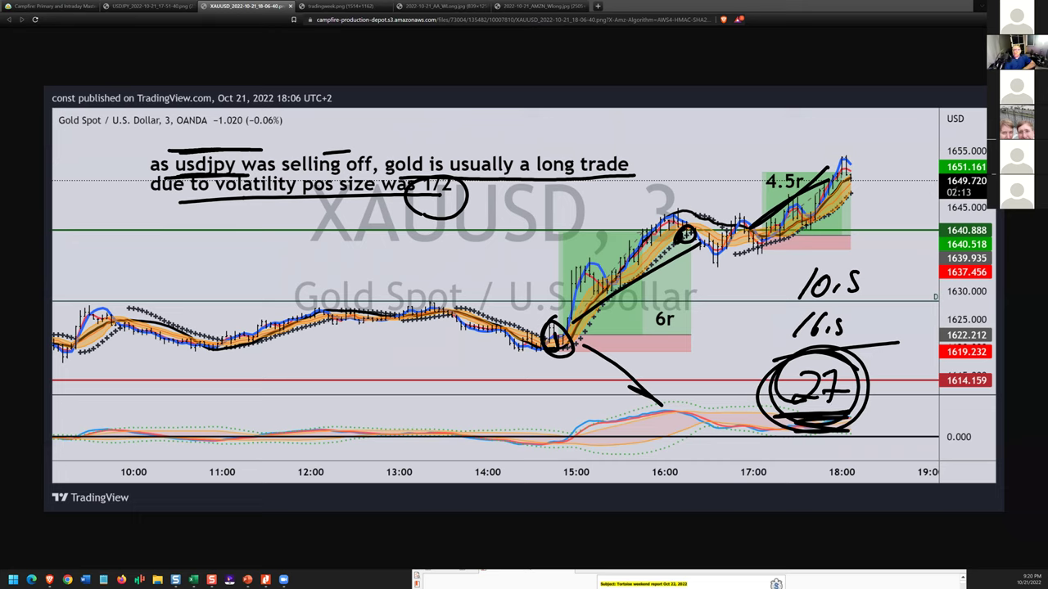
key("Escape")
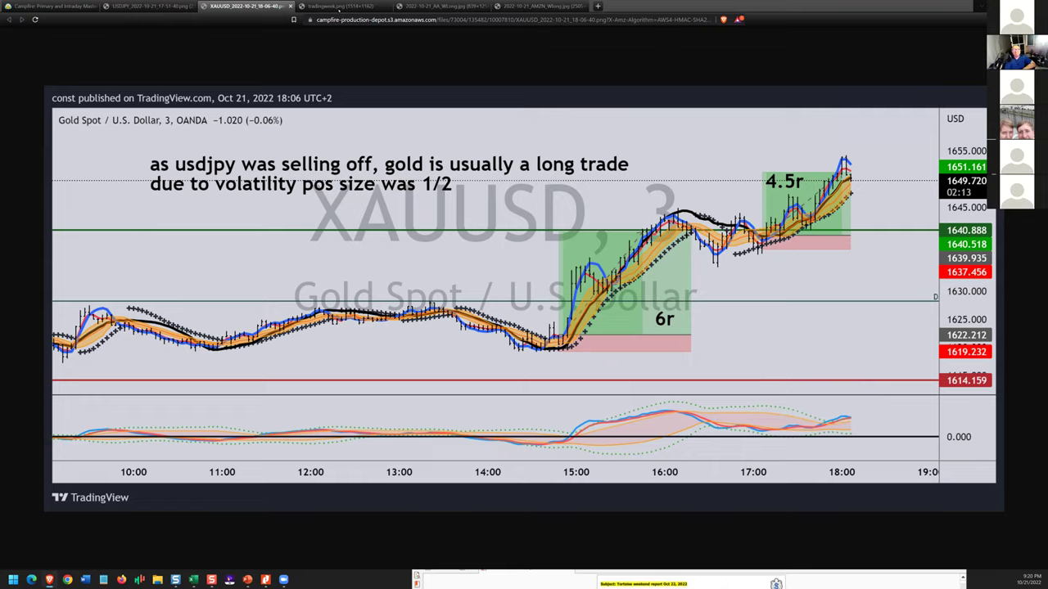
Step: Open tradingweek.png, circle 41r week, underline most trades on Friday, box and tick the position-size comment, and underline Sniper trading!
left_click(339, 7)
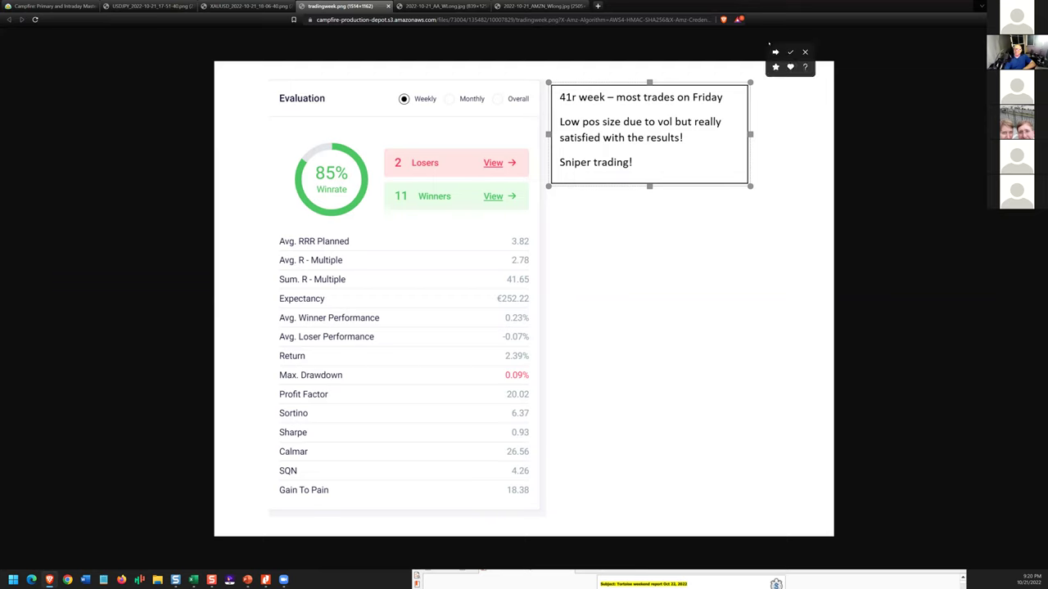
mouse_move(584, 82)
left_mouse_down()
mouse_move(596, 119)
mouse_move(540, 95)
left_mouse_up()
left_click_drag(619, 109, 761, 99)
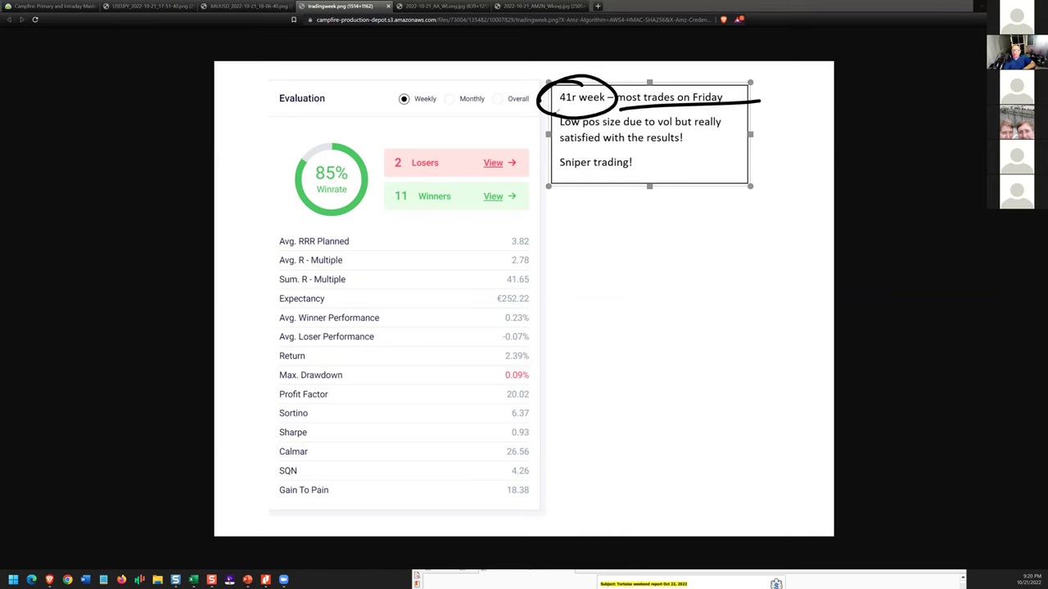
mouse_move(553, 114)
left_mouse_down()
mouse_move(554, 144)
mouse_move(611, 147)
mouse_move(688, 146)
mouse_move(727, 123)
mouse_move(702, 109)
mouse_move(555, 116)
left_mouse_up()
left_click_drag(693, 137, 722, 120)
left_click_drag(563, 177, 656, 179)
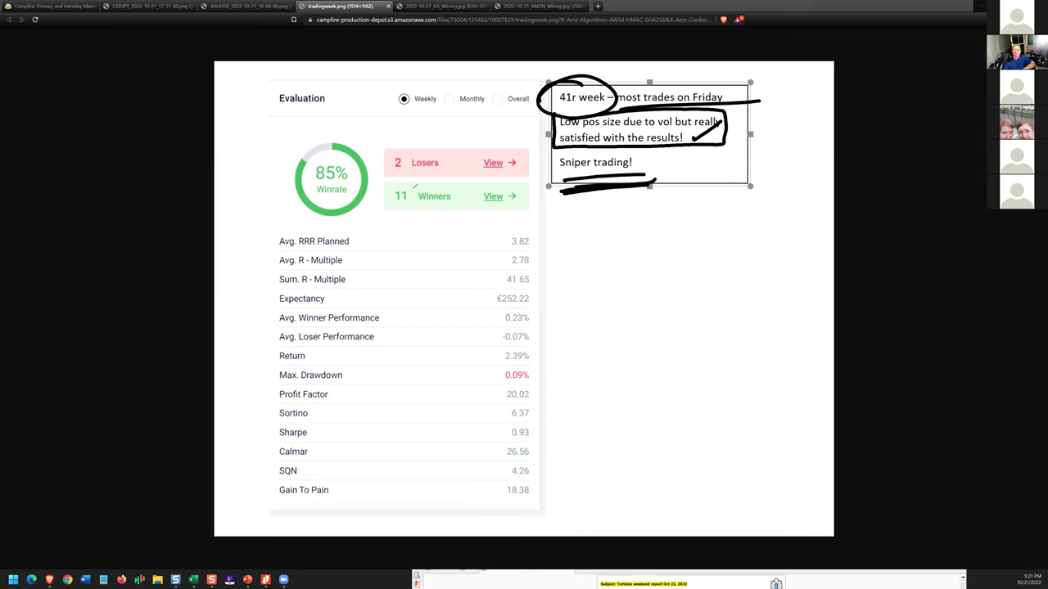
Step: Circle the losers count, the winners count, and the win-rate ring in the weekly evaluation
mouse_move(415, 186)
left_mouse_down()
mouse_move(398, 216)
mouse_move(415, 185)
left_mouse_up()
mouse_move(406, 150)
left_mouse_down()
mouse_move(389, 180)
mouse_move(411, 154)
left_mouse_up()
mouse_move(347, 146)
left_mouse_down()
mouse_move(304, 157)
mouse_move(352, 216)
mouse_move(371, 208)
left_mouse_up()
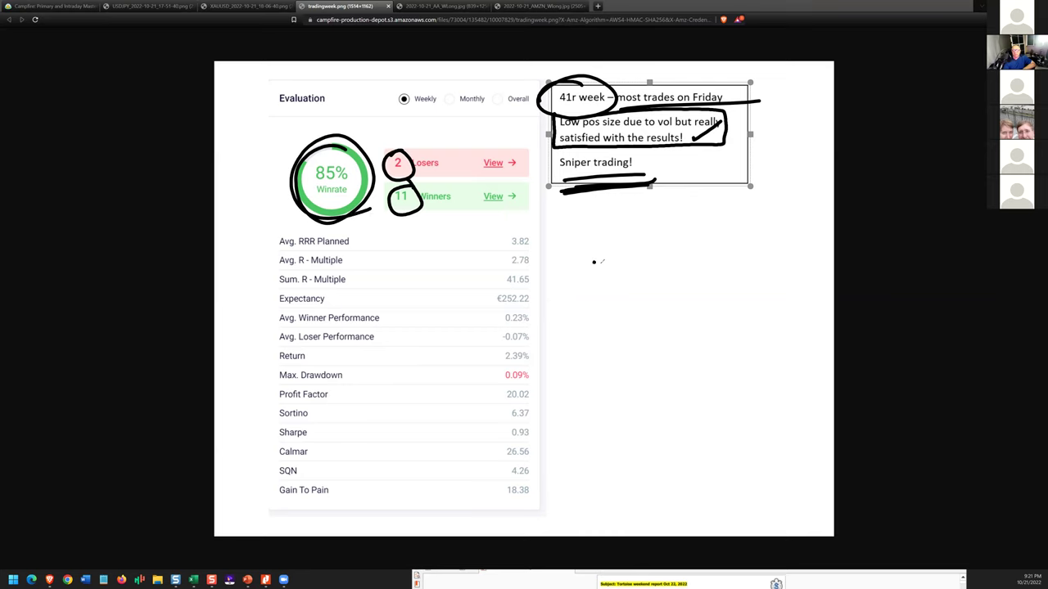
Step: Write .85 beside the evaluation and circle the Sum R-Multiple and Avg. Winner Performance values
left_click_drag(625, 235, 625, 238)
mouse_move(639, 231)
left_mouse_down()
mouse_move(640, 257)
mouse_move(663, 227)
left_mouse_up()
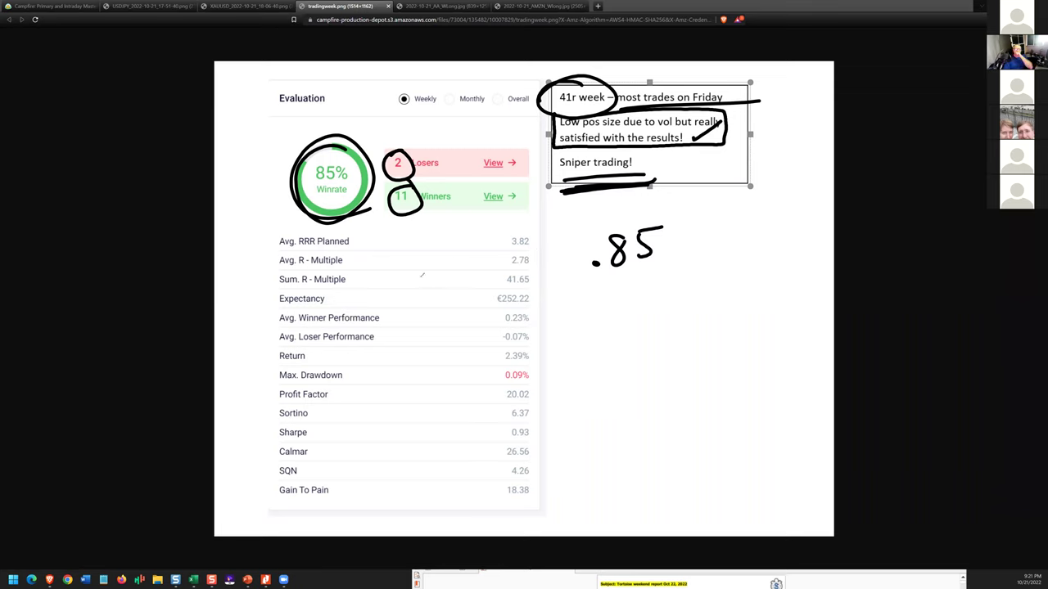
mouse_move(536, 264)
left_mouse_down()
mouse_move(521, 264)
mouse_move(536, 282)
mouse_move(537, 267)
left_mouse_up()
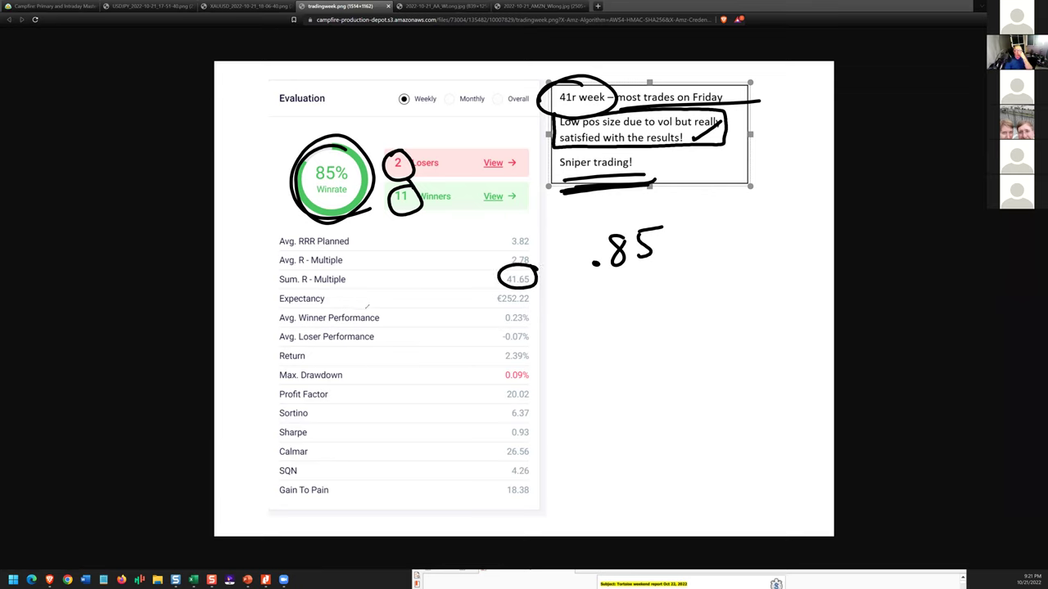
mouse_move(530, 307)
left_mouse_down()
mouse_move(496, 327)
mouse_move(532, 320)
mouse_move(528, 309)
left_mouse_up()
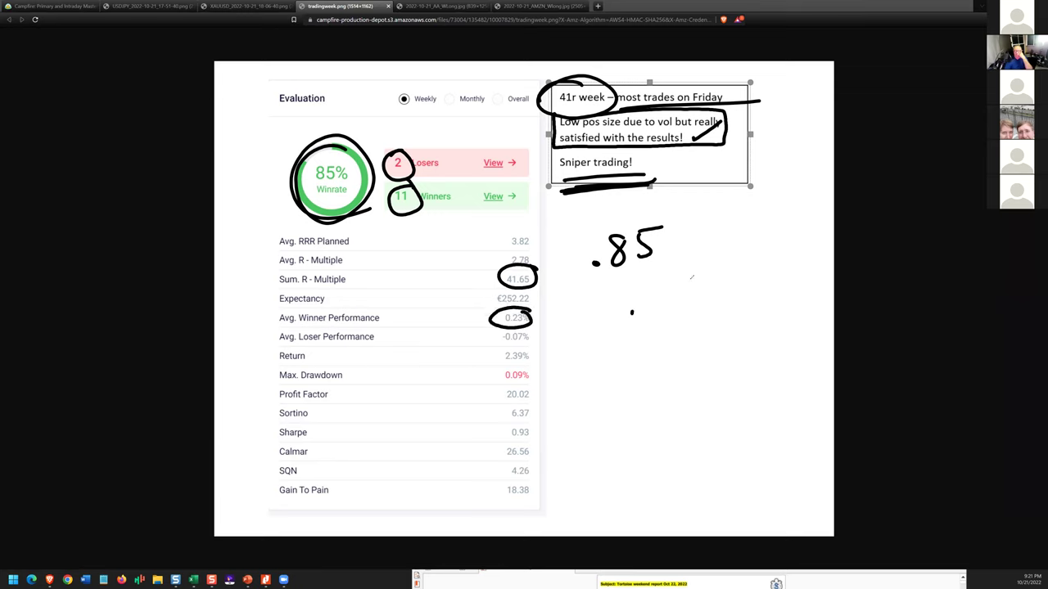
Step: Write .23 next to .85 with .15 and .07 beneath, circle the Avg. Loser Performance value, and write 3 over 1
left_click_drag(721, 238, 747, 253)
left_click(607, 312)
mouse_move(619, 302)
left_mouse_down()
mouse_move(622, 321)
mouse_move(633, 300)
left_mouse_up()
mouse_move(633, 301)
left_mouse_down()
mouse_move(646, 311)
mouse_move(631, 319)
left_mouse_up()
left_click_drag(530, 333, 528, 337)
left_click_drag(733, 307, 748, 327)
mouse_move(787, 238)
left_mouse_down()
mouse_move(791, 262)
mouse_move(813, 273)
left_mouse_up()
left_click_drag(808, 295, 803, 337)
Step: Circle the handwritten .85 and .15, and write the ratios 4 over 1, 3 over 1 and 12 over 1 below them
mouse_move(655, 223)
left_mouse_down()
mouse_move(665, 226)
mouse_move(568, 279)
left_mouse_up()
mouse_move(665, 291)
left_mouse_down()
mouse_move(623, 362)
mouse_move(663, 290)
left_mouse_up()
left_click_drag(619, 292, 567, 367)
left_click_drag(669, 217, 624, 267)
mouse_move(625, 398)
left_mouse_down()
mouse_move(617, 413)
mouse_move(636, 411)
left_mouse_up()
left_click_drag(637, 393, 629, 431)
mouse_move(613, 444)
left_mouse_down()
mouse_move(650, 440)
mouse_move(624, 501)
left_mouse_up()
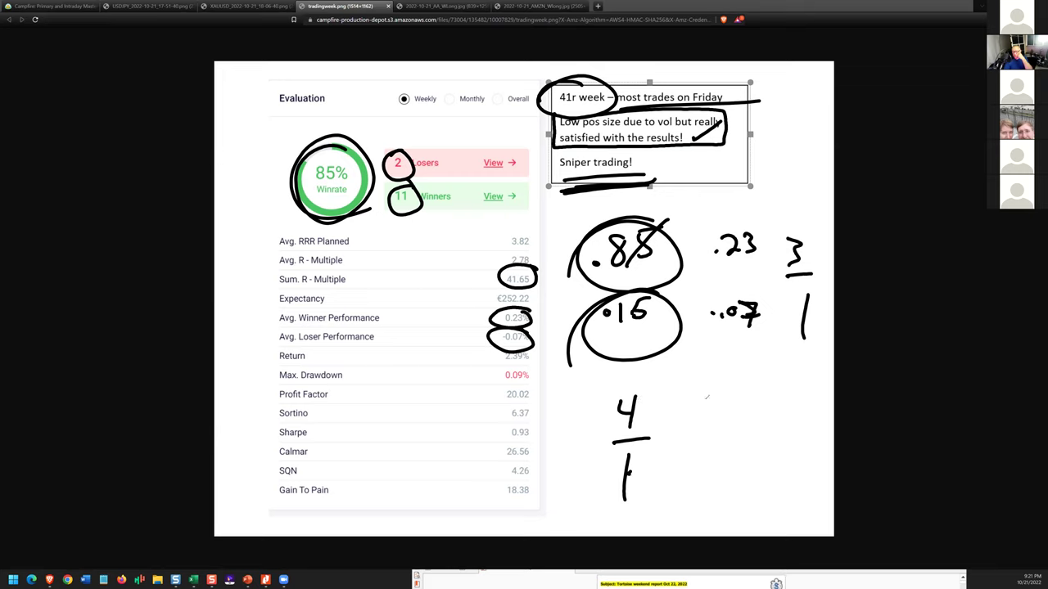
mouse_move(711, 395)
left_mouse_down()
mouse_move(709, 419)
mouse_move(743, 444)
mouse_move(735, 491)
left_mouse_up()
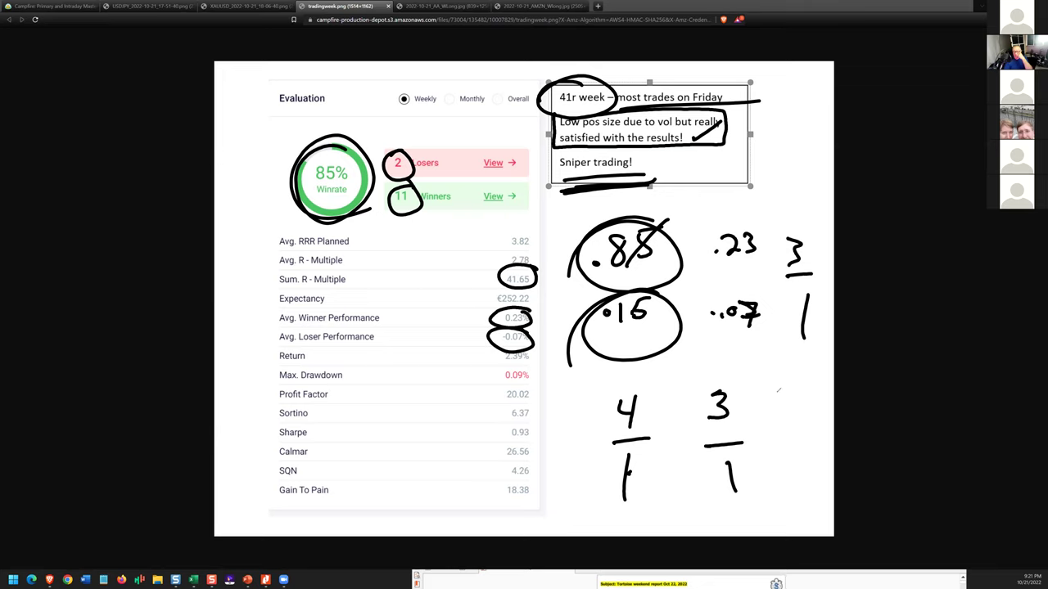
left_click_drag(788, 389, 784, 415)
left_click_drag(793, 396, 807, 416)
mouse_move(779, 442)
left_mouse_down()
mouse_move(815, 428)
mouse_move(803, 479)
left_mouse_up()
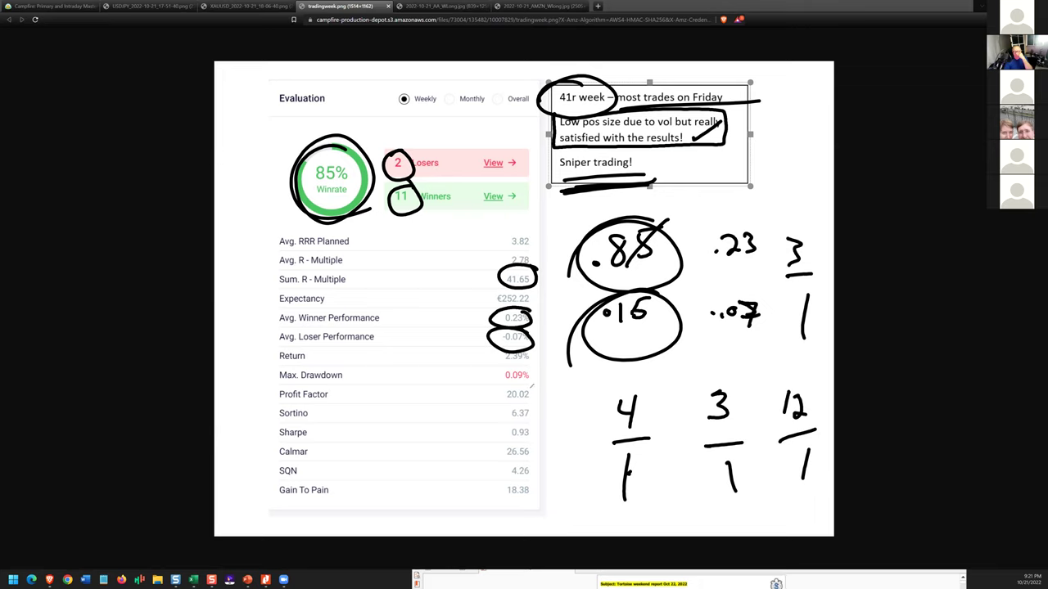
Step: Circle the Profit Factor and SQN values, tick Sortino, Sharpe and Calmar, and clear the annotations
mouse_move(532, 385)
left_mouse_down()
mouse_move(553, 395)
mouse_move(540, 375)
left_mouse_up()
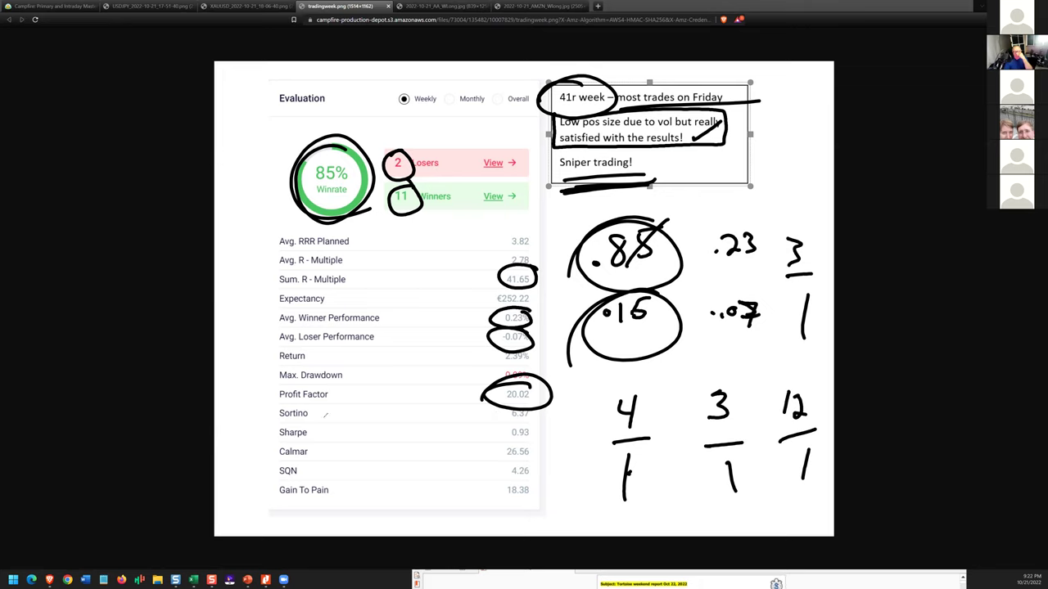
mouse_move(324, 416)
left_mouse_down()
mouse_move(347, 402)
mouse_move(368, 418)
left_mouse_up()
left_click_drag(346, 449, 368, 440)
mouse_move(536, 462)
left_mouse_down()
mouse_move(514, 461)
mouse_move(543, 447)
left_mouse_up()
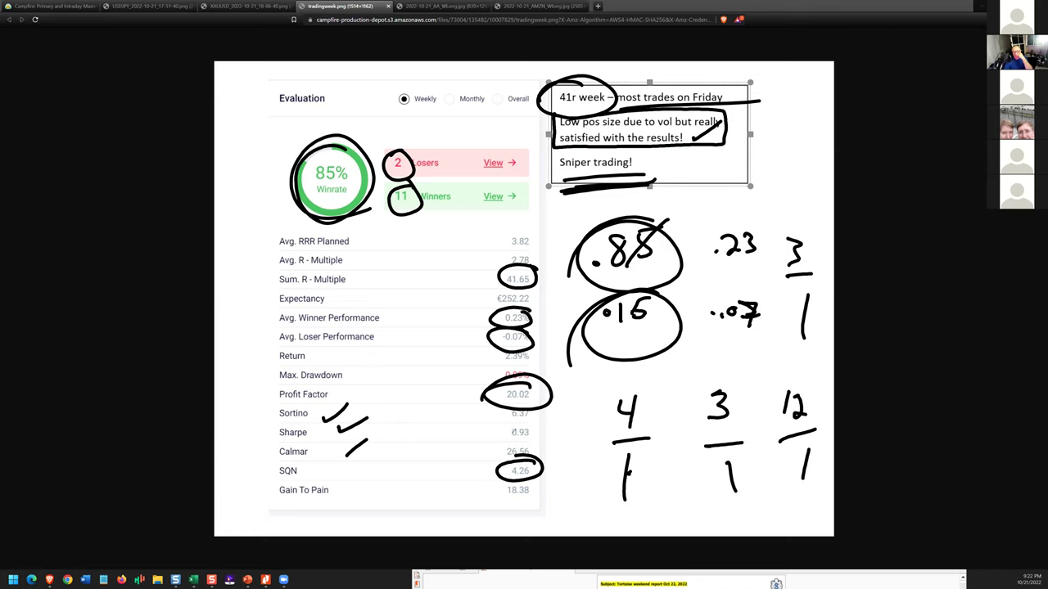
left_click_drag(537, 470, 547, 460)
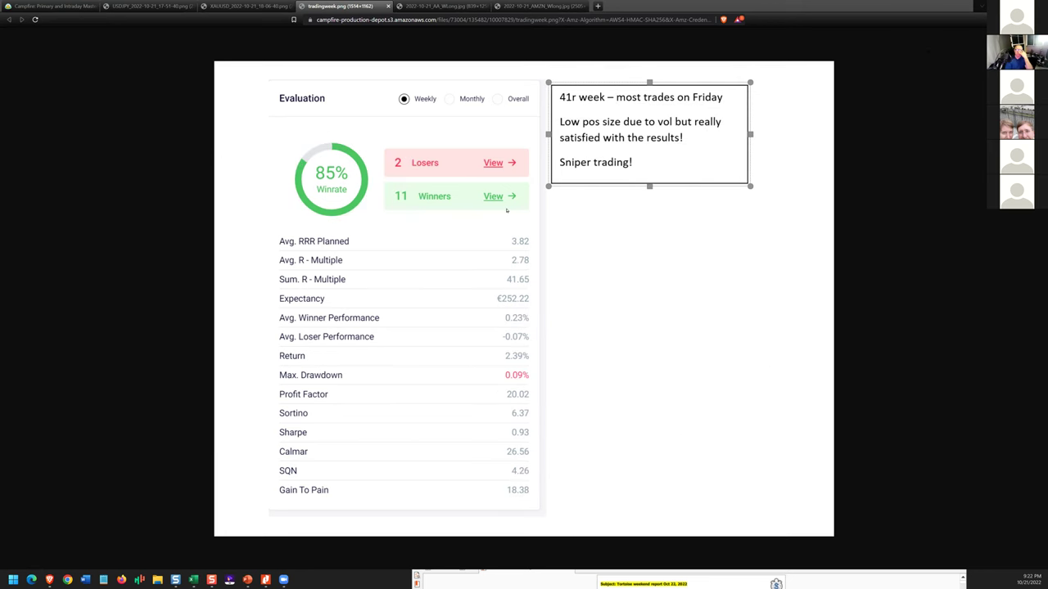
Step: Bring up the AA and AMZN long trade images, mark AMZN's rise into its 118.77 entry, and draw a line across the target zone's upper edge
left_click(419, 6)
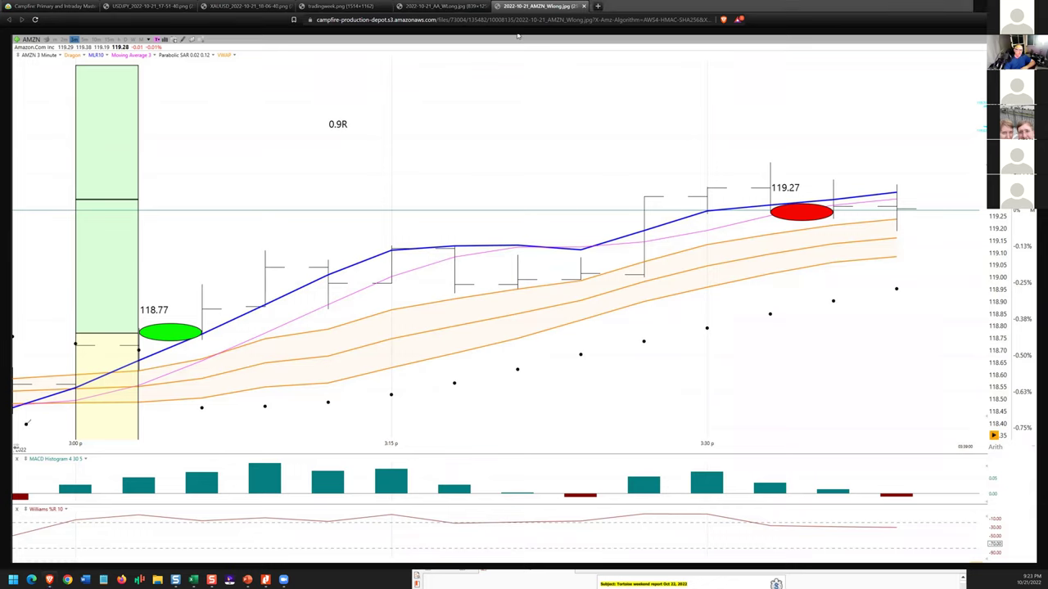
mouse_move(26, 423)
left_mouse_down()
mouse_move(123, 370)
mouse_move(144, 328)
mouse_move(138, 342)
mouse_move(153, 336)
left_mouse_up()
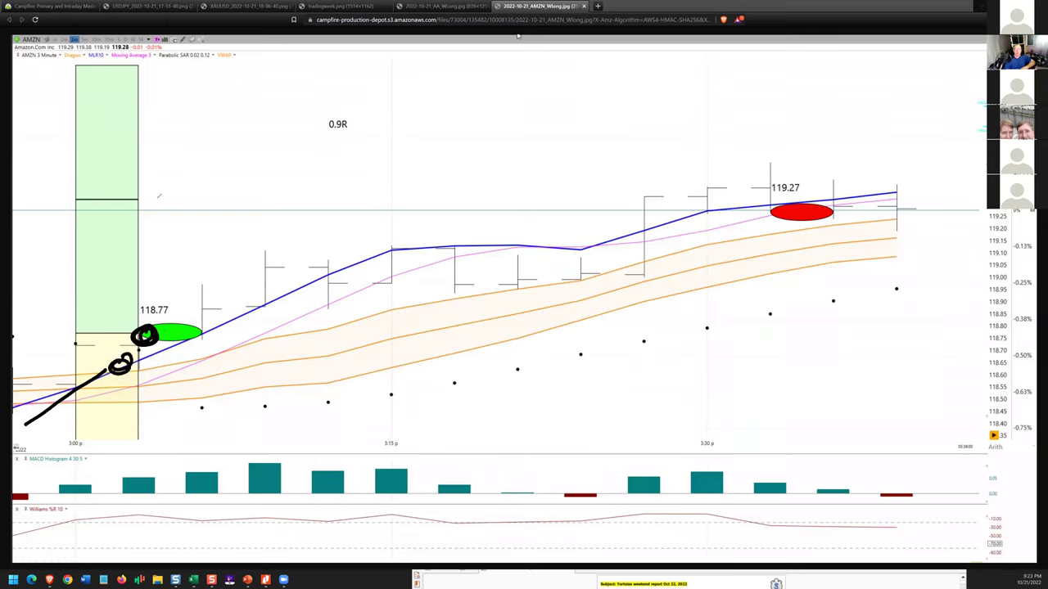
left_click(129, 72)
mouse_move(67, 72)
left_mouse_down()
mouse_move(254, 56)
mouse_move(409, 70)
mouse_move(519, 56)
mouse_move(872, 74)
mouse_move(986, 56)
mouse_move(959, 71)
left_mouse_up()
Step: Trace AMZN's rise from the entry to the circled 119.27 exit, circle 0.9R, and clear the annotations
mouse_move(204, 322)
left_mouse_down()
mouse_move(276, 283)
mouse_move(542, 209)
mouse_move(629, 250)
mouse_move(742, 185)
mouse_move(789, 182)
mouse_move(809, 202)
mouse_move(802, 226)
mouse_move(808, 196)
left_mouse_up()
left_click_drag(377, 92, 293, 133)
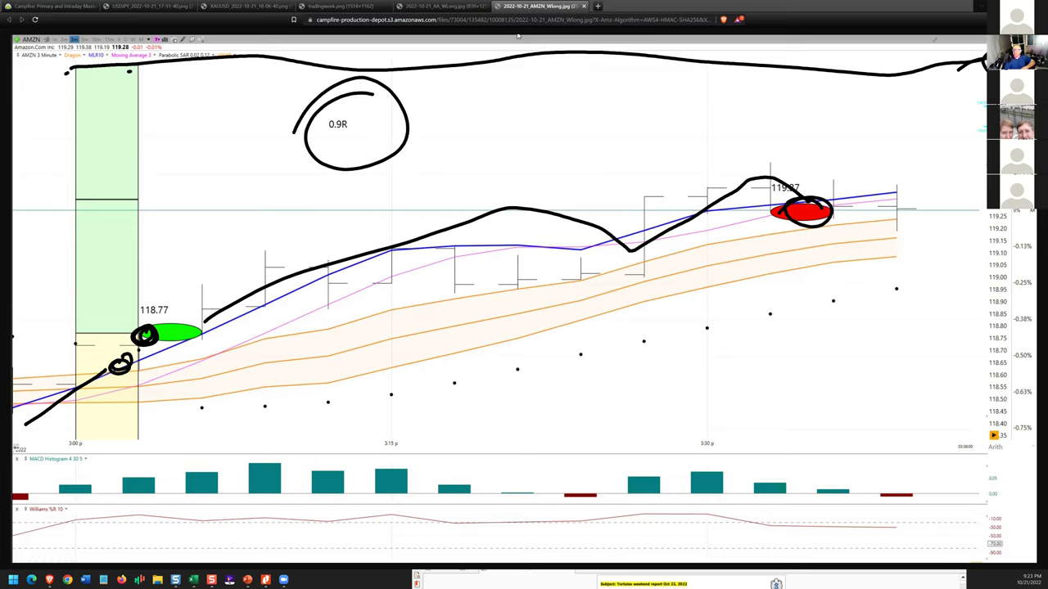
key("e")
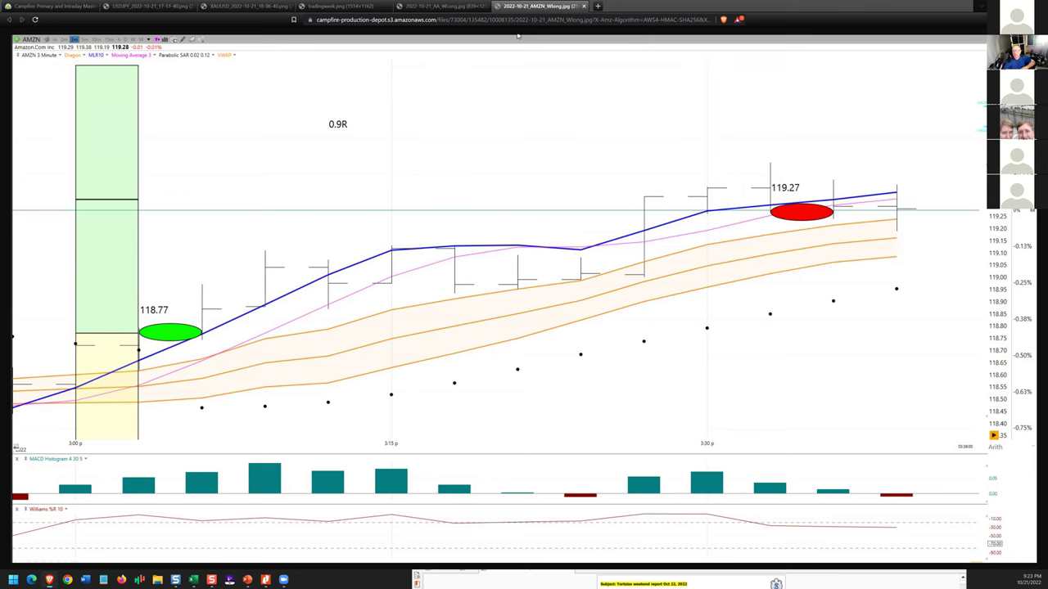
Step: Put away the browser and Snagit windows and switch to the maximized TortoiseWeekendReports20221022 PDF in Nitro Pro
key("super+Down")
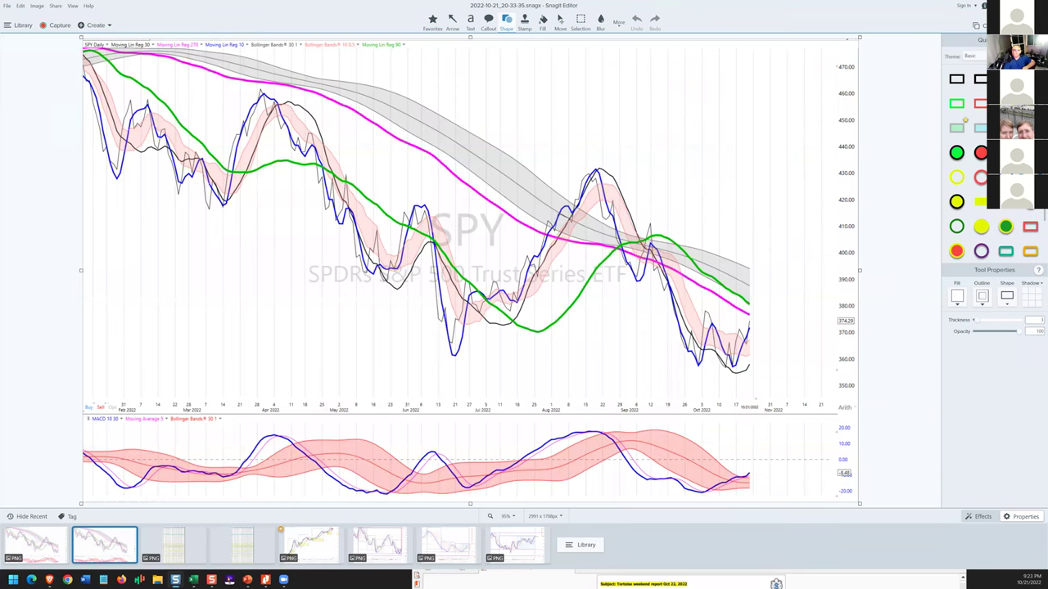
key("super+Down")
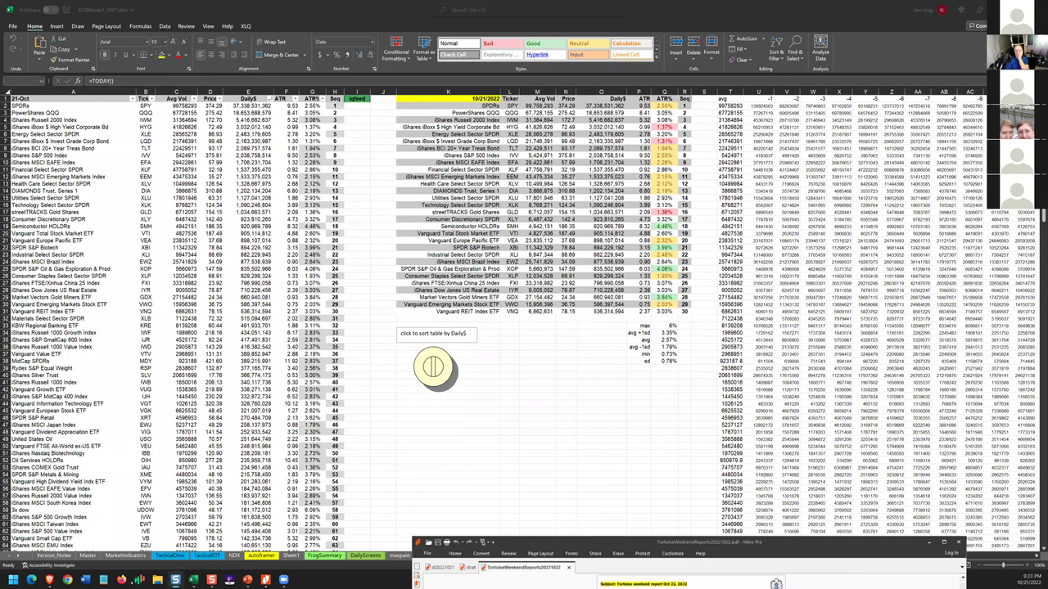
double_click(788, 547)
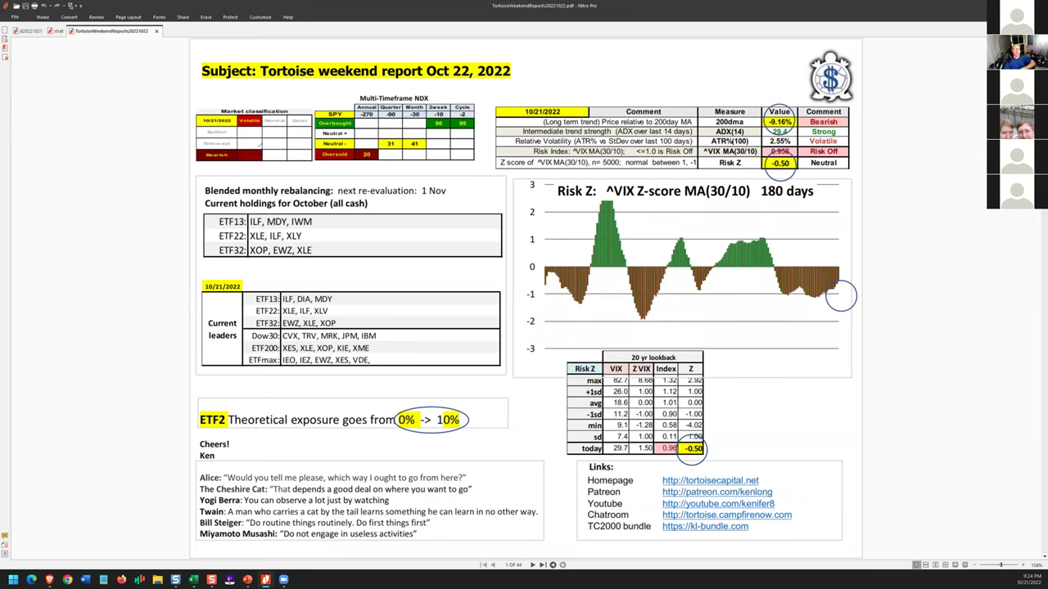
Step: Circle and cross the bearish volatile cell in the market classification, and circle SPY's 2-week and cycle overbought values
mouse_move(267, 141)
left_mouse_down()
mouse_move(284, 167)
mouse_move(249, 137)
mouse_move(250, 165)
left_mouse_up()
left_click_drag(246, 155, 263, 162)
mouse_move(427, 113)
left_mouse_down()
mouse_move(417, 123)
mouse_move(480, 129)
mouse_move(432, 109)
left_mouse_up()
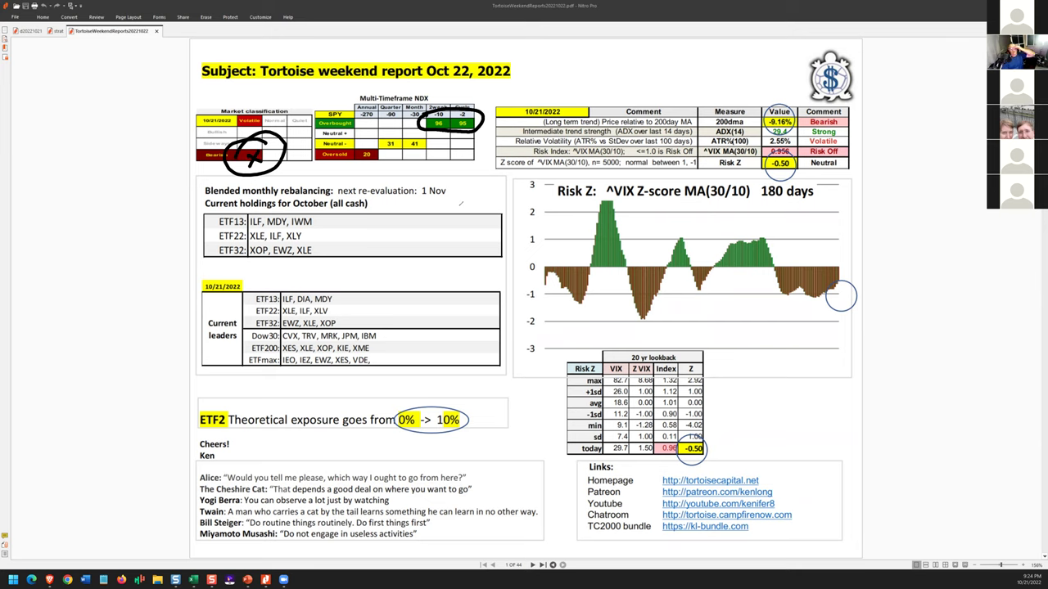
Step: Circle ETF2 and its 10% exposure, and circle ILF, DIA, MDY and EWZ among the current leaders
mouse_move(467, 403)
left_mouse_down()
mouse_move(432, 426)
mouse_move(452, 390)
left_mouse_up()
mouse_move(232, 406)
left_mouse_down()
mouse_move(260, 442)
mouse_move(297, 426)
left_mouse_up()
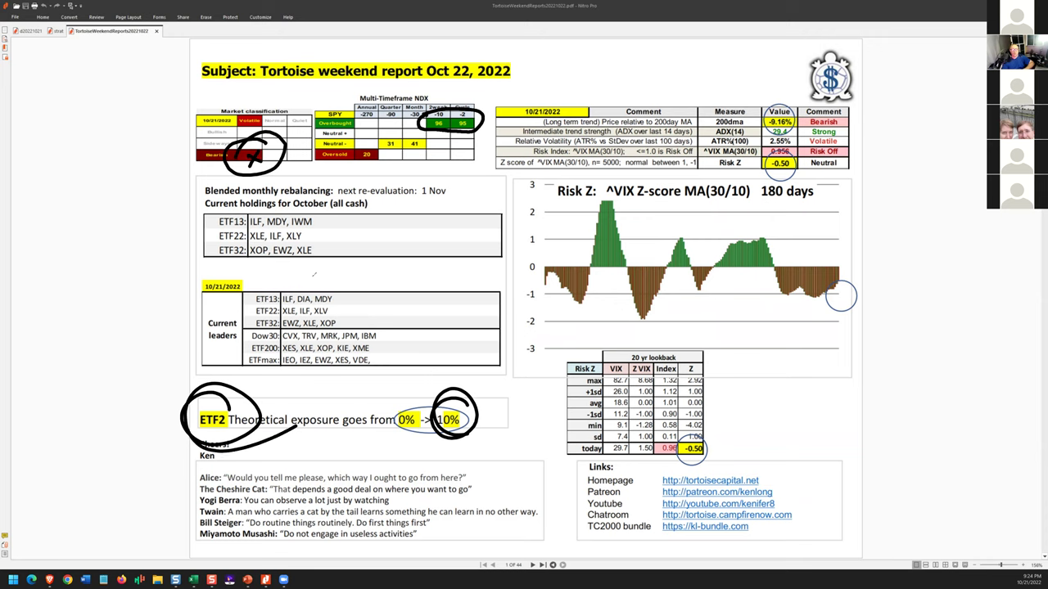
mouse_move(294, 288)
left_mouse_down()
mouse_move(278, 306)
mouse_move(320, 288)
mouse_move(293, 314)
mouse_move(297, 332)
mouse_move(291, 316)
left_mouse_up()
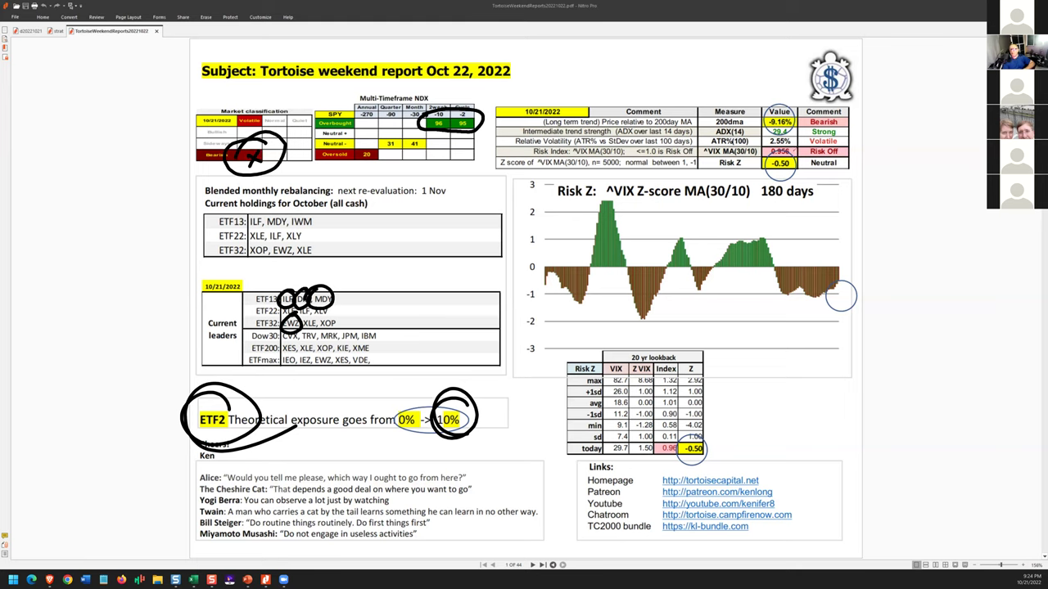
Step: Mark the Risk Off and Risk Z readings, draw rising arrows from the latest bars of the Risk Z chart, and clear the annotations
mouse_move(760, 149)
left_mouse_down()
mouse_move(843, 145)
mouse_move(792, 173)
mouse_move(760, 174)
mouse_move(784, 158)
mouse_move(785, 172)
left_mouse_up()
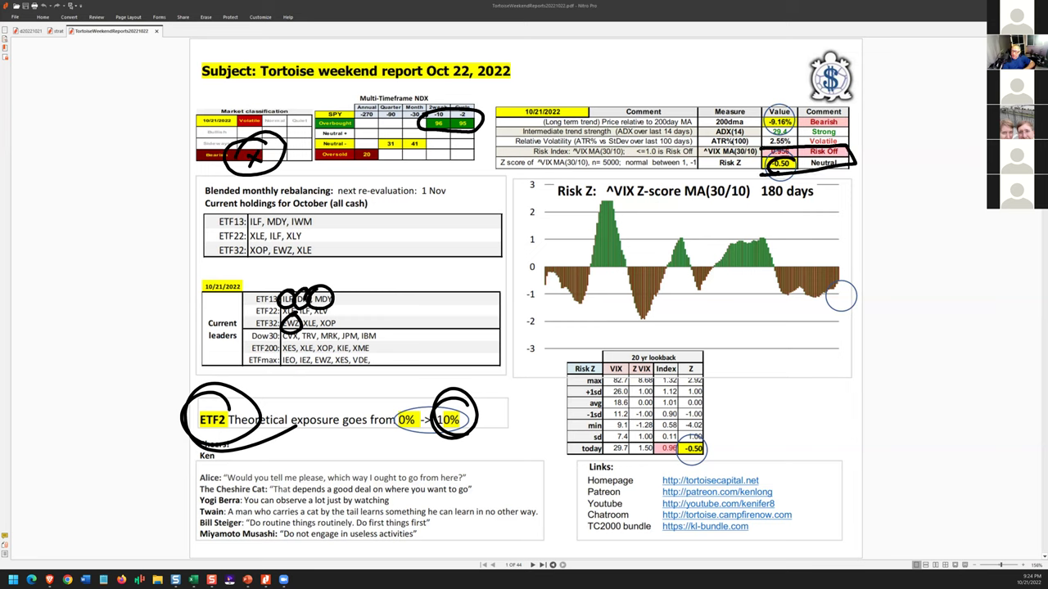
mouse_move(826, 283)
left_mouse_down()
mouse_move(822, 297)
mouse_move(879, 215)
mouse_move(882, 228)
left_mouse_up()
mouse_move(783, 293)
left_mouse_down()
mouse_move(808, 264)
mouse_move(817, 301)
mouse_move(837, 288)
mouse_move(859, 218)
mouse_move(865, 226)
left_mouse_up()
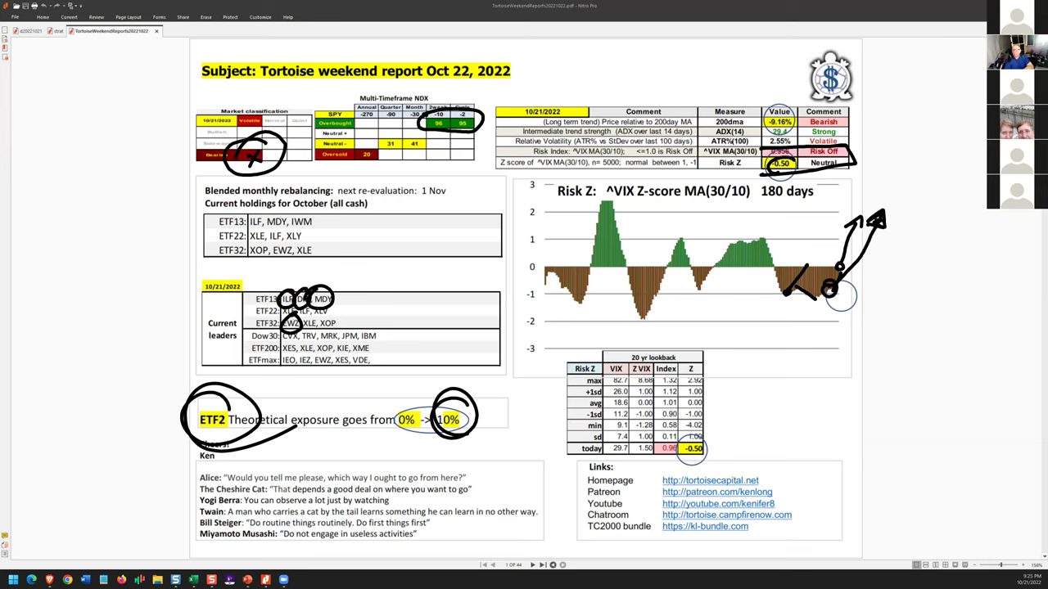
key("e")
Step: Go to the 13 ETF portfolio table, circle ILF with its 1-week and 1-month returns, and mark its blended percentage
key("Page_Down")
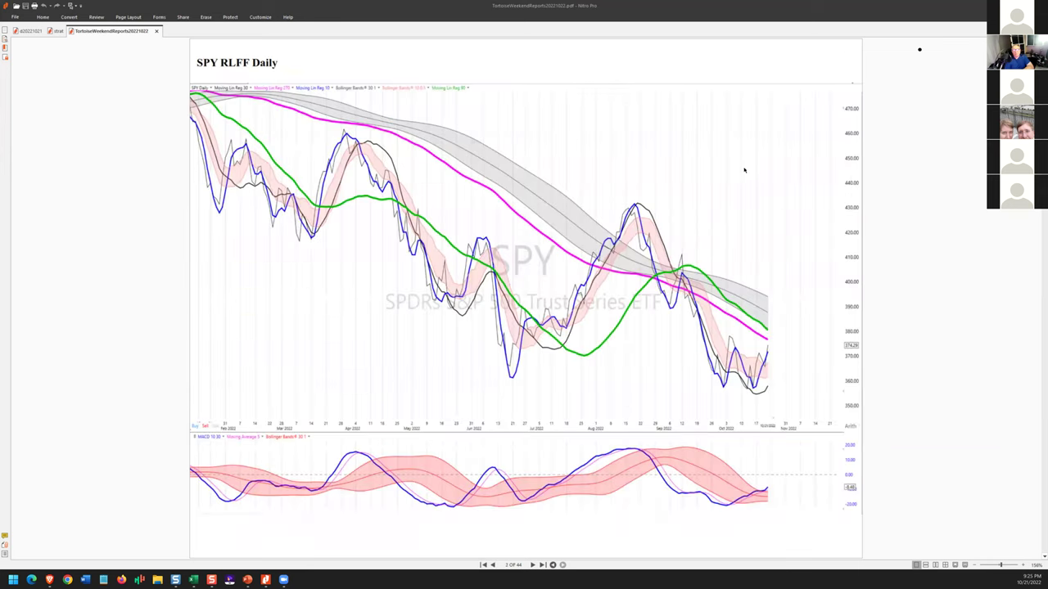
key("Page_Down")
key("Page_Down")
key("Page_Down")
key("Page_Down")
key("Page_Down")
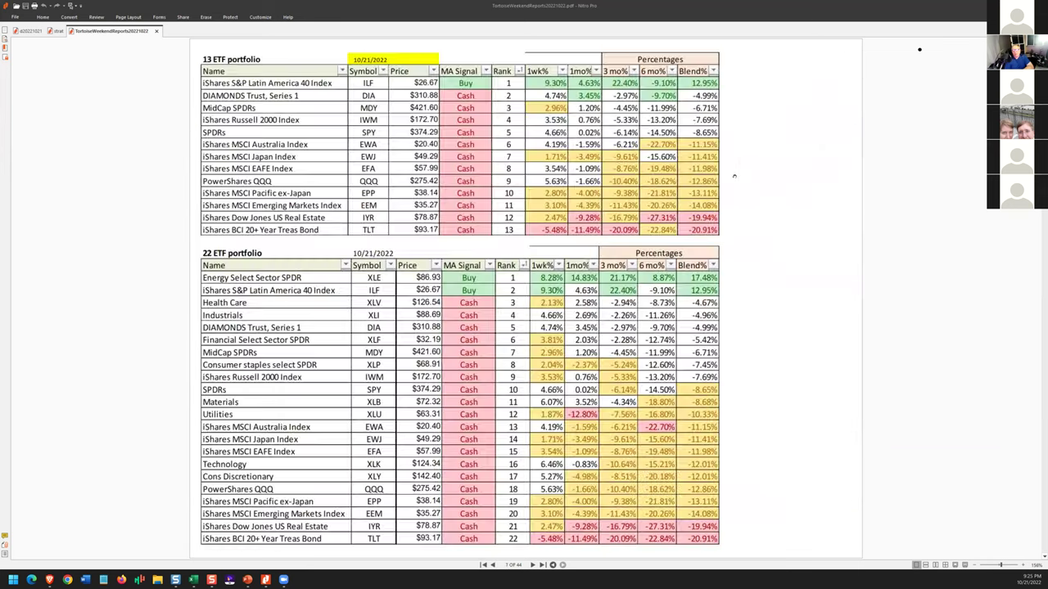
key("Page_Down")
key("Page_Down")
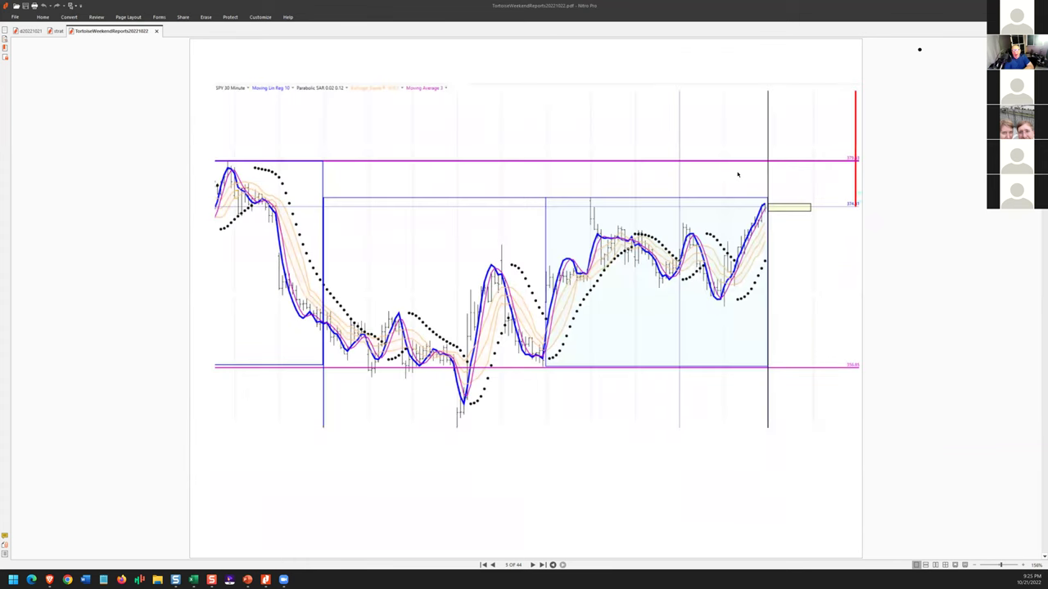
key("Page_Down")
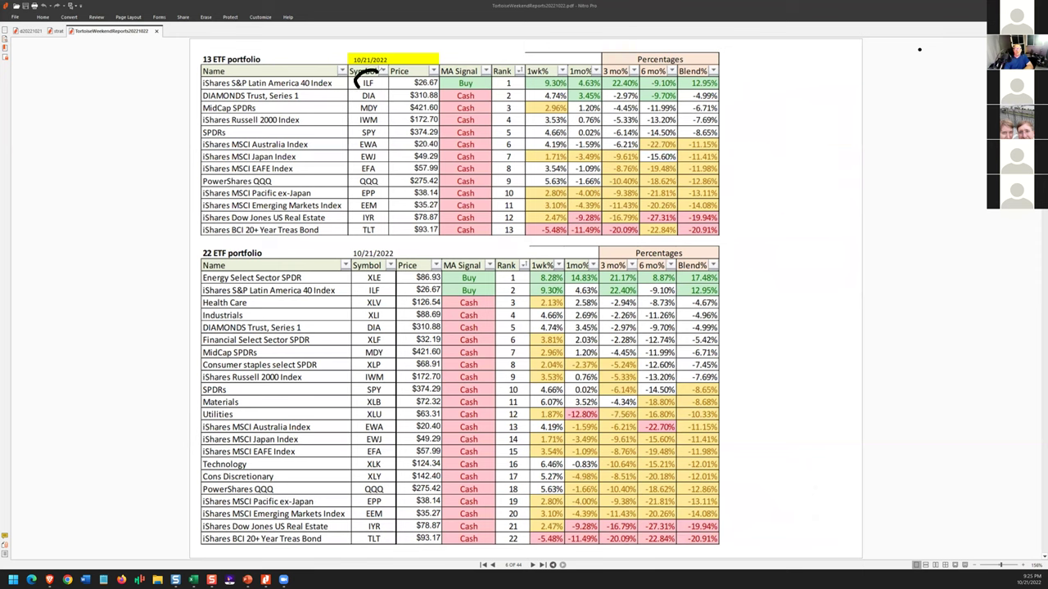
mouse_move(358, 85)
left_mouse_down()
mouse_move(388, 80)
mouse_move(375, 71)
left_mouse_up()
mouse_move(564, 71)
left_mouse_down()
mouse_move(537, 86)
mouse_move(575, 77)
mouse_move(558, 72)
mouse_move(571, 85)
mouse_move(606, 84)
mouse_move(579, 78)
left_mouse_up()
mouse_move(712, 72)
left_mouse_down()
mouse_move(689, 87)
mouse_move(717, 87)
mouse_move(699, 74)
mouse_move(688, 90)
mouse_move(779, 86)
left_mouse_up()
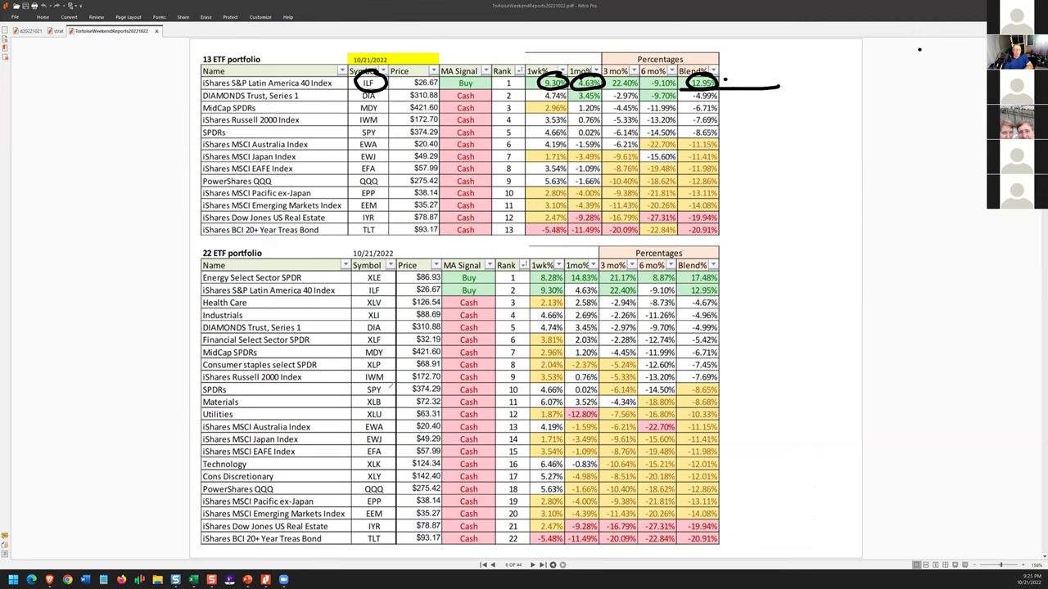
Step: In the 22 ETF table, circle XLE, ring the Buy-rated returns, and draw an arrow down along the Cash signals
mouse_move(385, 273)
left_mouse_down()
mouse_move(359, 278)
mouse_move(392, 266)
left_mouse_up()
mouse_move(557, 268)
left_mouse_down()
mouse_move(531, 280)
mouse_move(541, 294)
mouse_move(669, 290)
mouse_move(555, 269)
mouse_move(513, 298)
mouse_move(507, 555)
mouse_move(511, 528)
left_mouse_up()
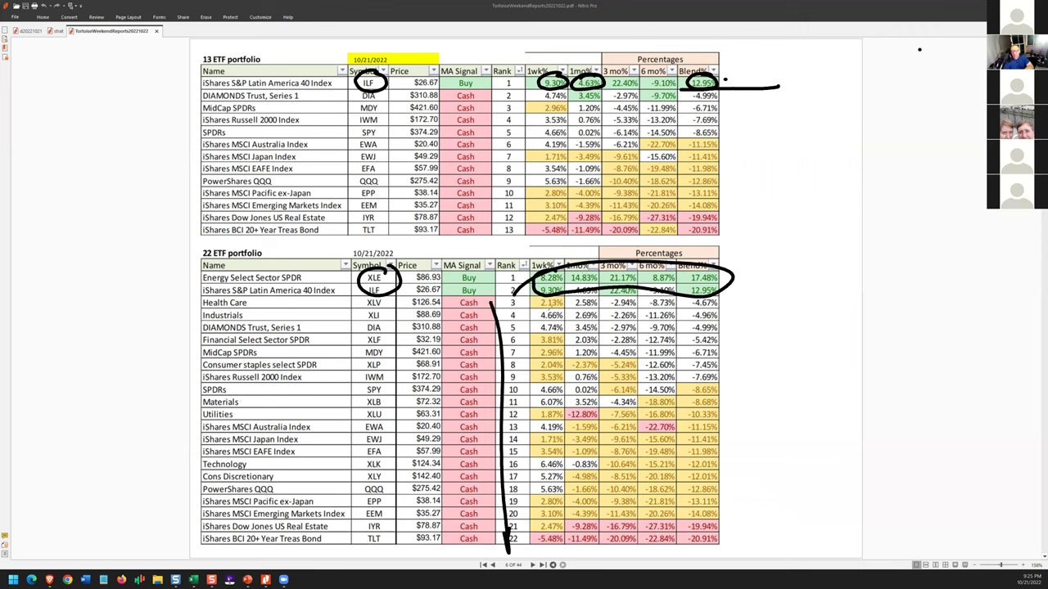
Step: Underline the 1-week returns of XLV, DIA, IWM and XLB, and circle the SPY/XLB and XLI/DIA symbol pairs
mouse_move(531, 332)
left_mouse_down()
mouse_move(570, 330)
mouse_move(544, 309)
mouse_move(571, 308)
left_mouse_up()
mouse_move(531, 383)
left_mouse_down()
mouse_move(568, 383)
mouse_move(569, 408)
left_mouse_up()
mouse_move(390, 381)
left_mouse_down()
mouse_move(361, 391)
mouse_move(378, 410)
mouse_move(382, 378)
left_mouse_up()
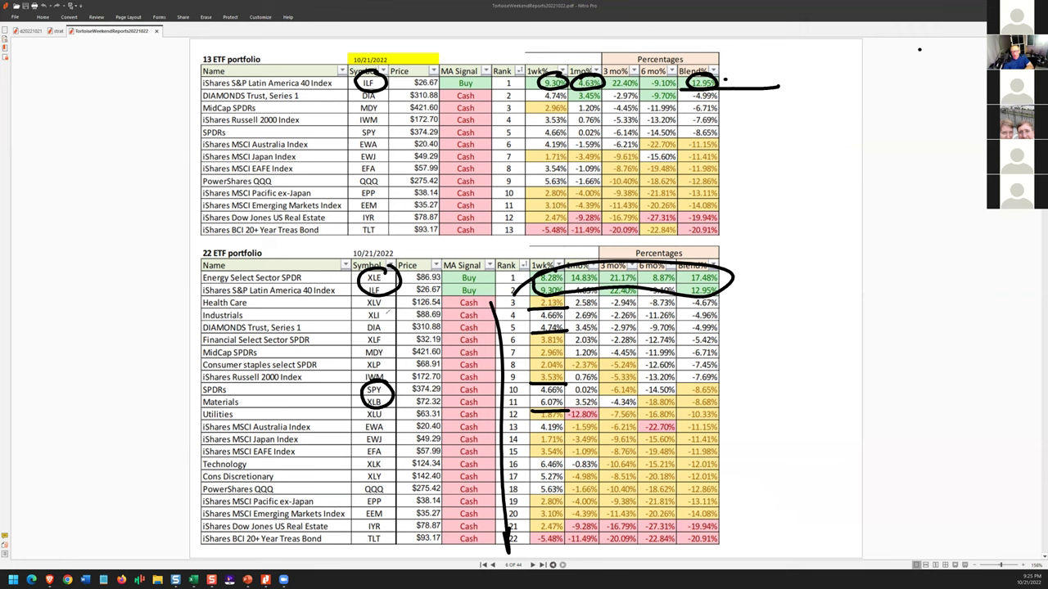
mouse_move(383, 311)
left_mouse_down()
mouse_move(358, 327)
mouse_move(388, 315)
mouse_move(368, 310)
left_mouse_up()
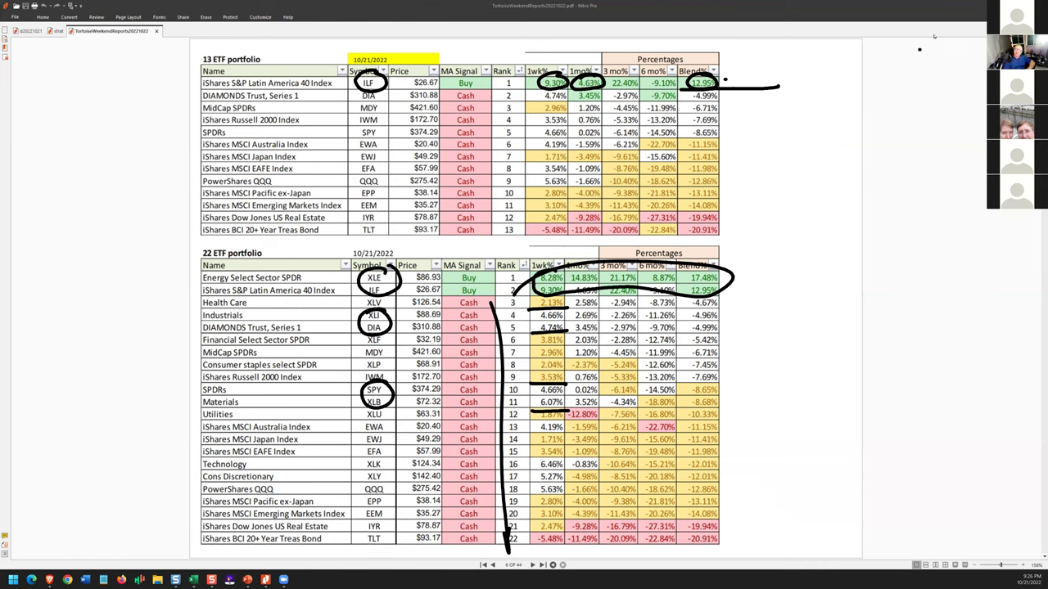
Step: In the 32 ETF portfolio, circle EWZ and ILF with their 1-week and 1-month returns, and clear the annotations
scroll(740, 276, "down", 3)
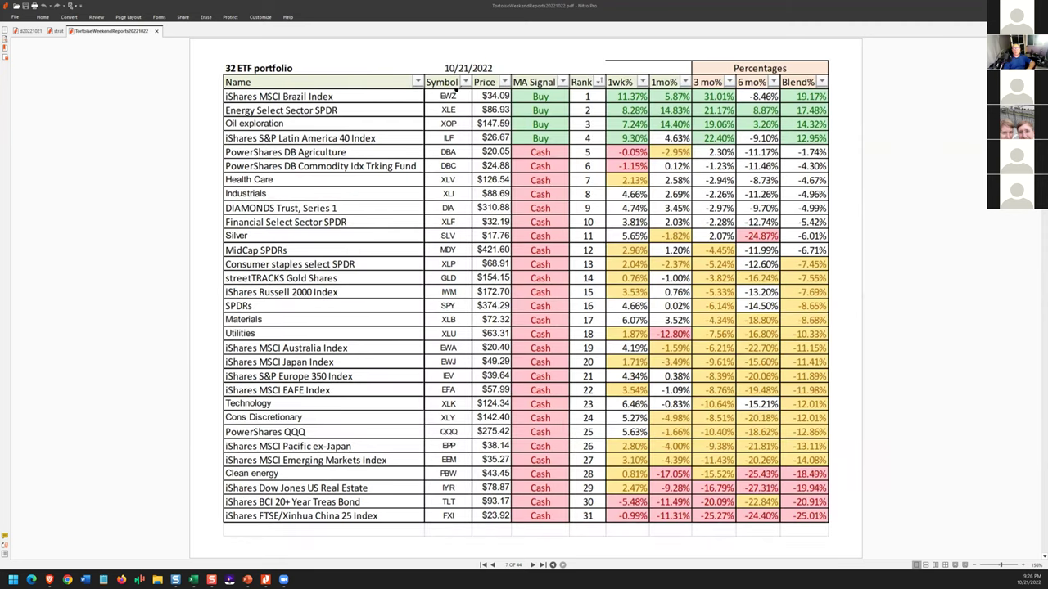
left_click_drag(456, 91, 463, 83)
mouse_move(462, 128)
left_mouse_down()
mouse_move(438, 137)
mouse_move(468, 126)
left_mouse_up()
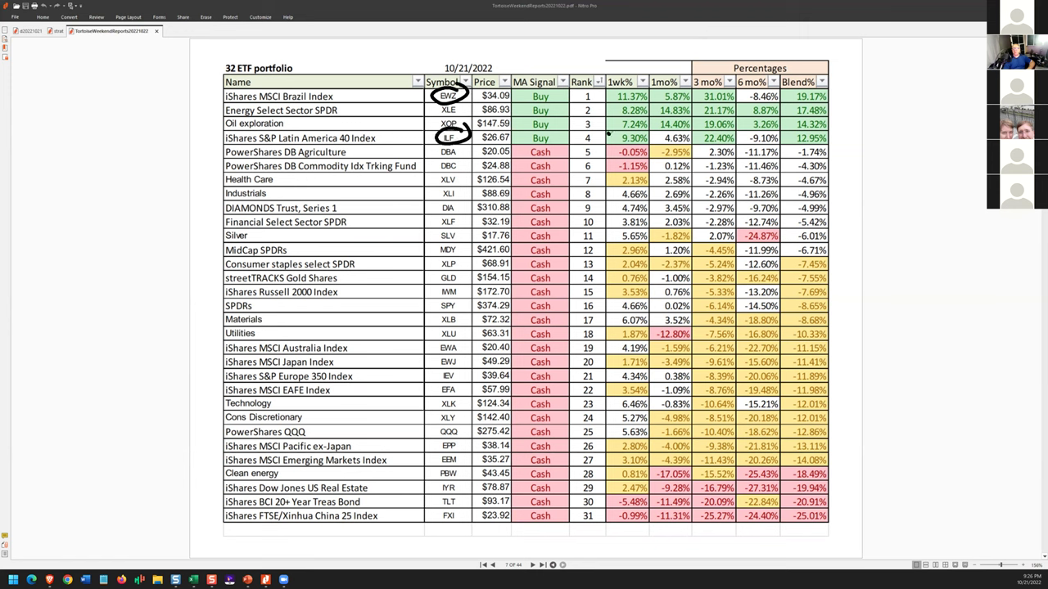
mouse_move(608, 131)
left_mouse_down()
mouse_move(670, 124)
mouse_move(699, 144)
mouse_move(604, 139)
left_mouse_up()
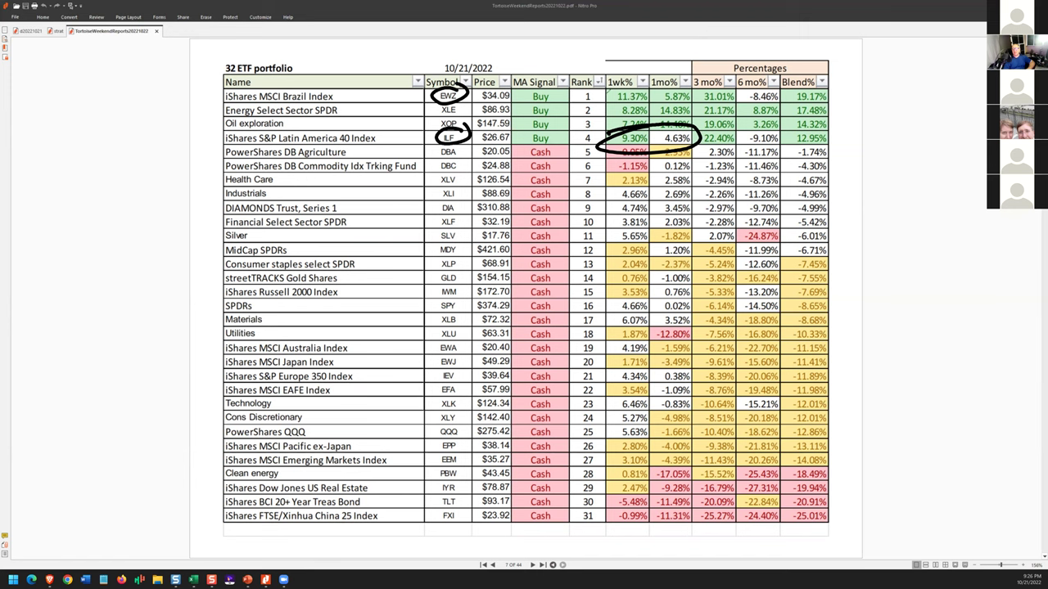
mouse_move(608, 93)
left_mouse_down()
mouse_move(657, 80)
mouse_move(693, 87)
mouse_move(640, 113)
mouse_move(602, 94)
left_mouse_up()
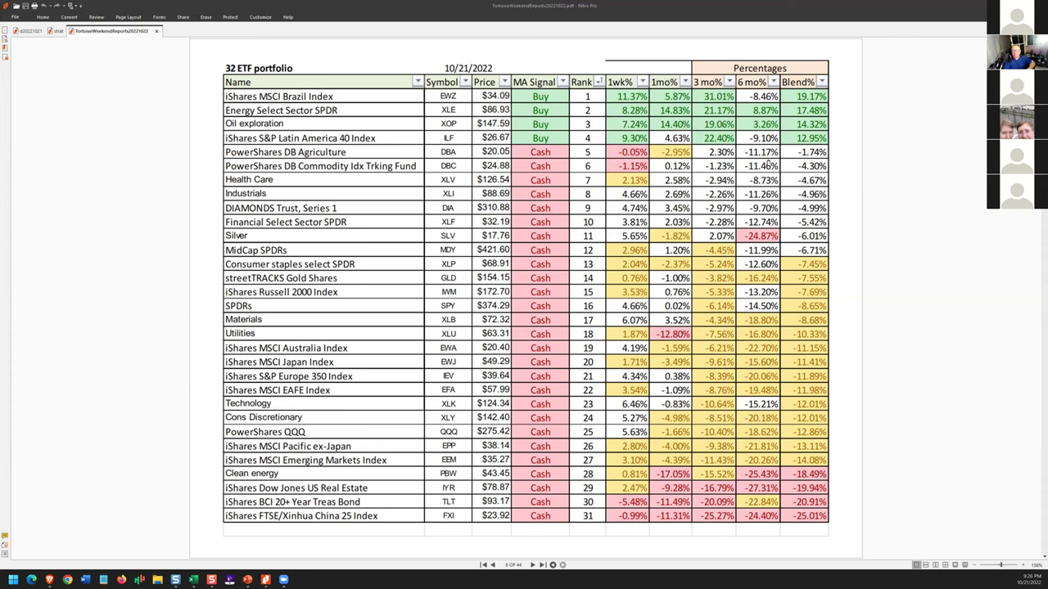
Step: Advance to the Dow30 table, mark CVX with a cross, and circle MRK, JPM and IBM
key("Page_Down")
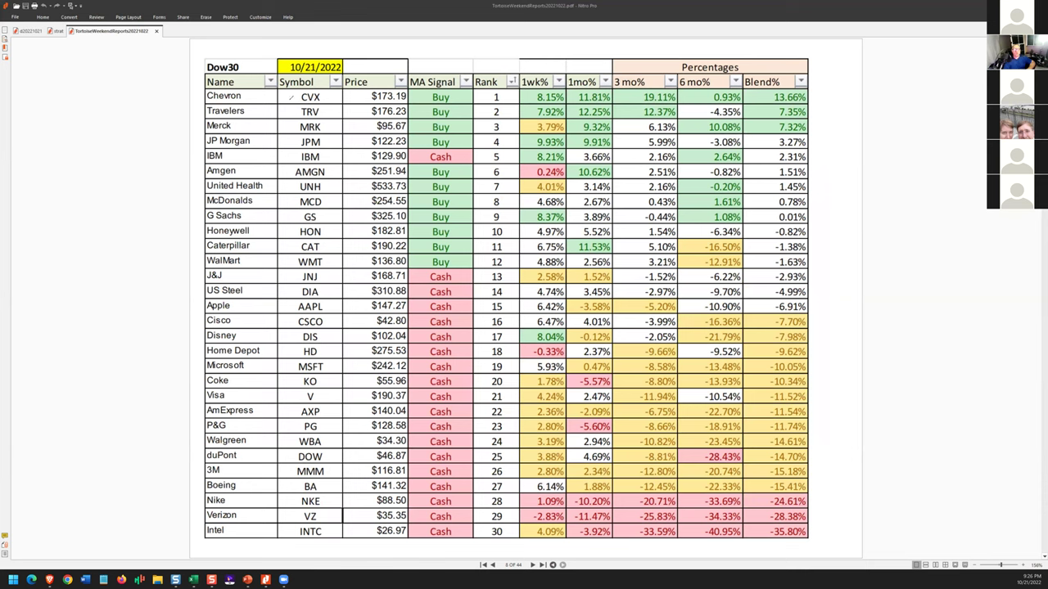
mouse_move(298, 85)
left_mouse_down()
mouse_move(284, 106)
mouse_move(330, 123)
mouse_move(286, 125)
mouse_move(297, 147)
mouse_move(328, 157)
mouse_move(316, 149)
left_mouse_up()
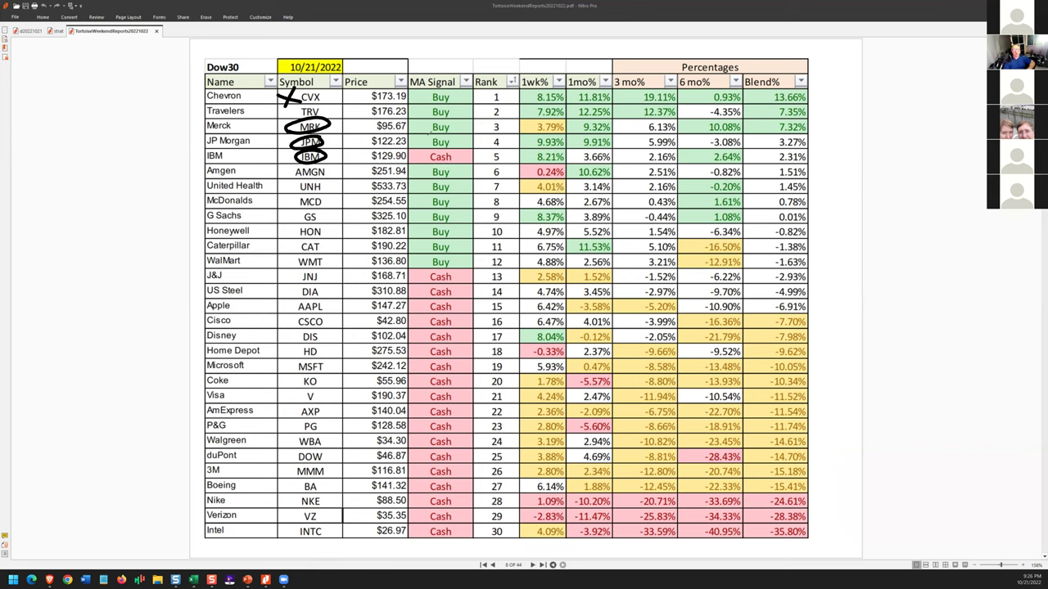
Step: In the Dow30 table, circle JPM's 1-week return and the GS symbol with its 1-week return, and draw freehand strokes beside the table
mouse_move(568, 134)
left_mouse_down()
mouse_move(527, 136)
mouse_move(566, 146)
mouse_move(549, 137)
left_mouse_up()
mouse_move(312, 208)
left_mouse_down()
mouse_move(301, 218)
mouse_move(336, 207)
mouse_move(310, 206)
left_mouse_up()
mouse_move(565, 204)
left_mouse_down()
mouse_move(531, 211)
mouse_move(533, 222)
mouse_move(563, 204)
left_mouse_up()
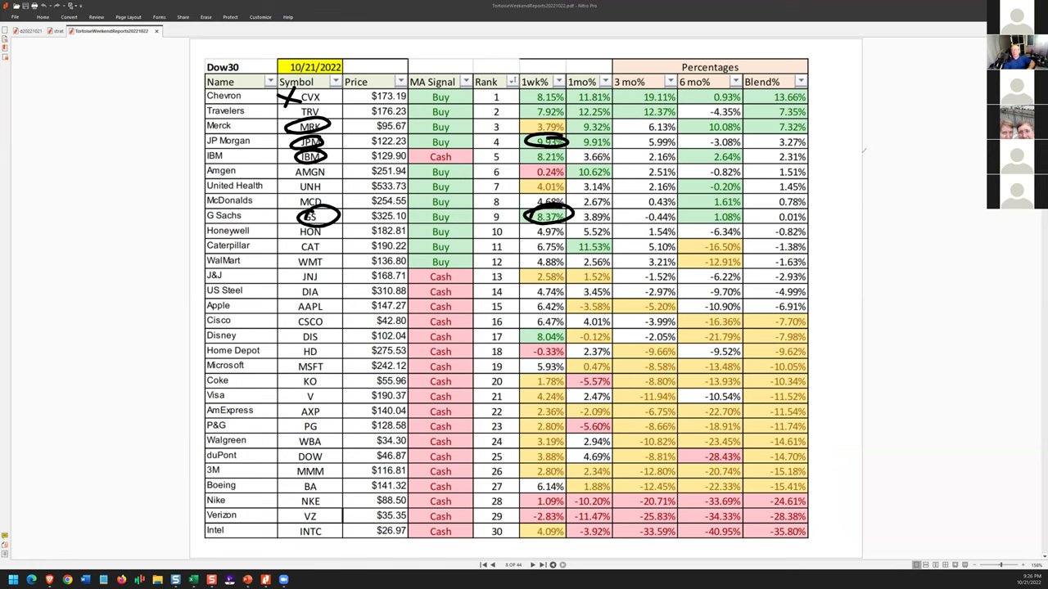
left_click_drag(845, 149, 870, 185)
mouse_move(866, 151)
left_mouse_down()
mouse_move(845, 185)
mouse_move(886, 175)
left_mouse_up()
mouse_move(893, 160)
left_mouse_down()
mouse_move(892, 180)
mouse_move(912, 151)
mouse_move(909, 162)
mouse_move(835, 168)
mouse_move(922, 139)
left_mouse_up()
mouse_move(855, 198)
left_mouse_down()
mouse_move(912, 185)
mouse_move(871, 201)
left_mouse_up()
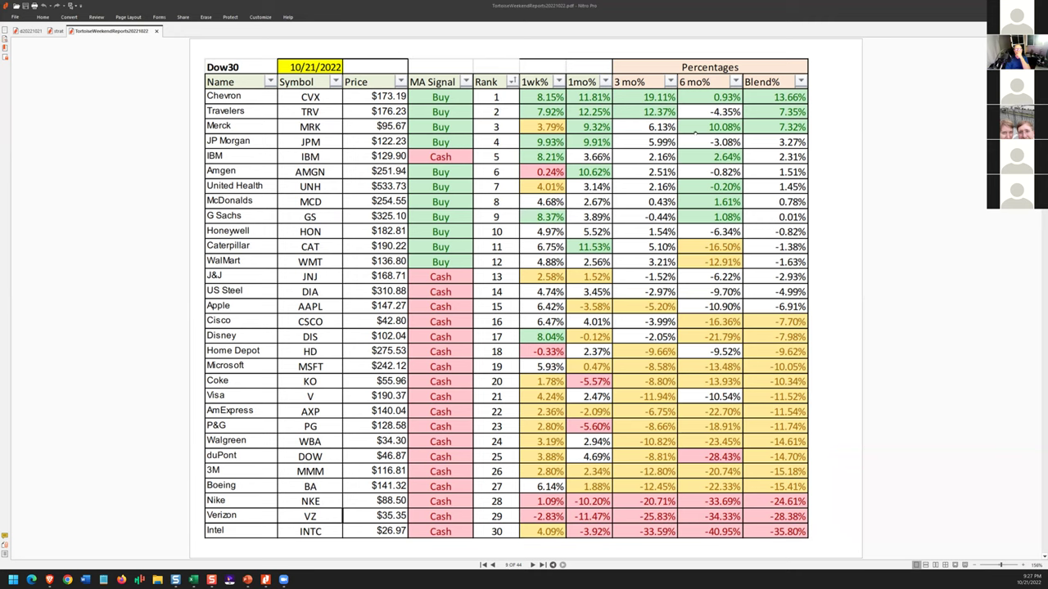
Step: On the etfmax page, bracket the top oil ETFs and VDE through XOP, underline EWZ and the Mexico index, and strike along the ILF row
scroll(695, 131, "down", 1)
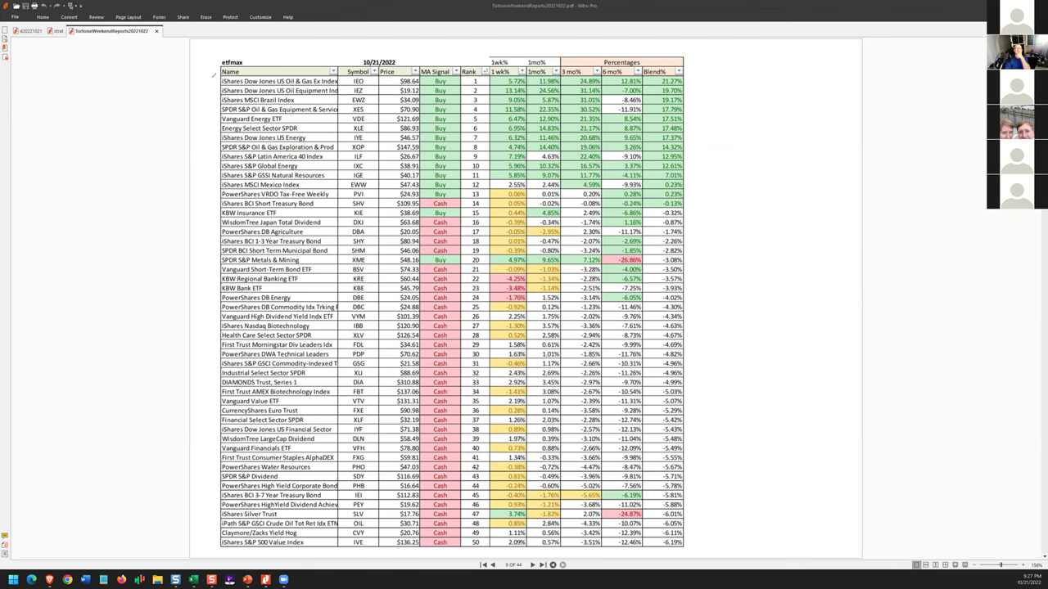
mouse_move(209, 77)
left_mouse_down()
mouse_move(213, 100)
mouse_move(233, 97)
left_mouse_up()
left_click_drag(207, 76, 236, 70)
left_click_drag(334, 110, 465, 106)
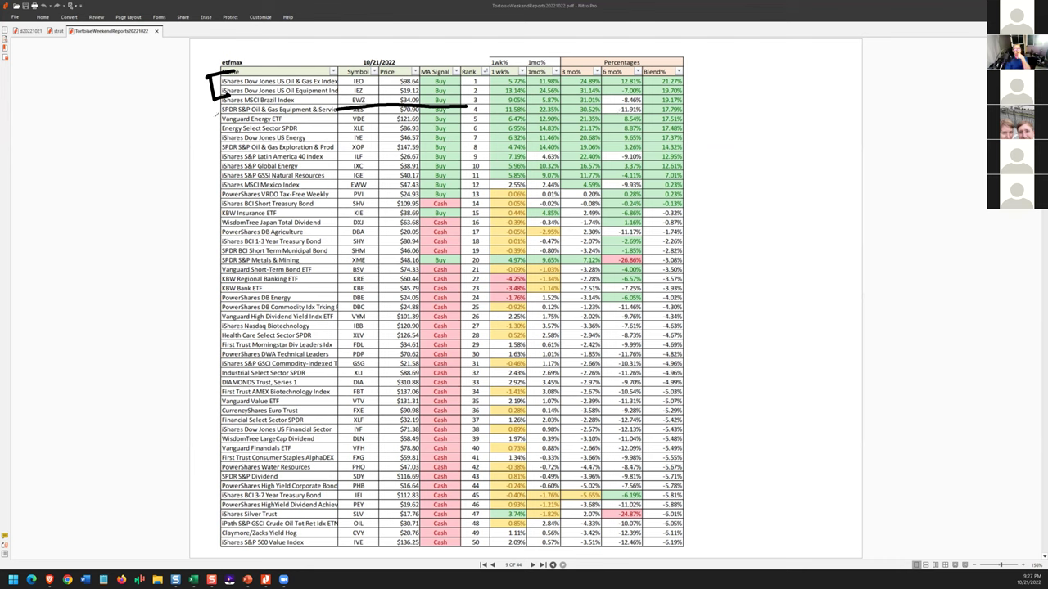
mouse_move(215, 115)
left_mouse_down()
mouse_move(216, 152)
mouse_move(278, 161)
mouse_move(478, 161)
mouse_move(470, 156)
mouse_move(486, 151)
mouse_move(474, 151)
left_mouse_up()
left_click_drag(239, 188, 321, 186)
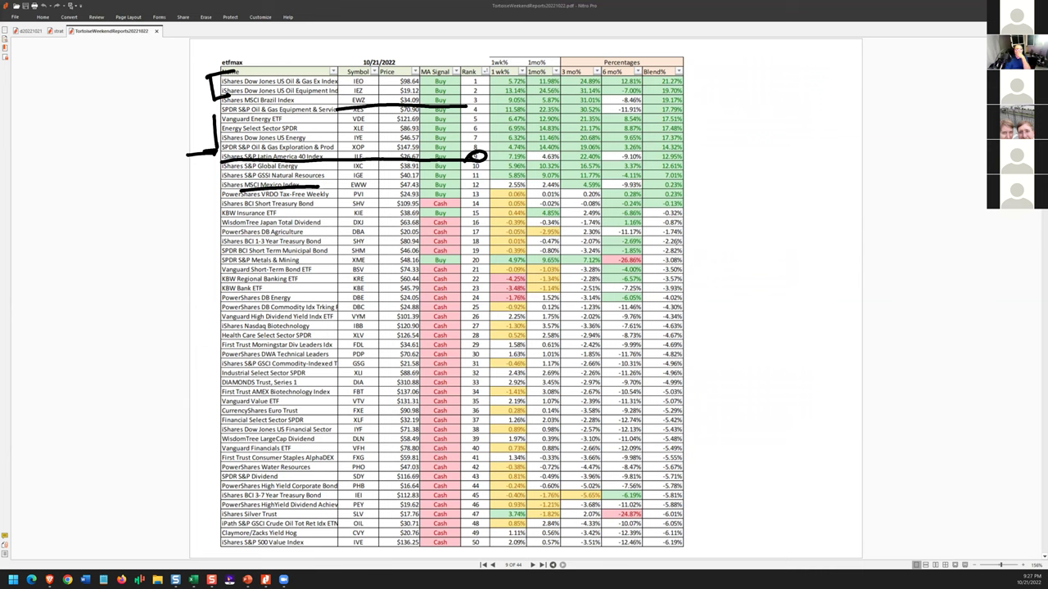
Step: On the ETF Regional report, ring the US Market grid and draw an arrow to it from the circled DIA target
key("Page_Down")
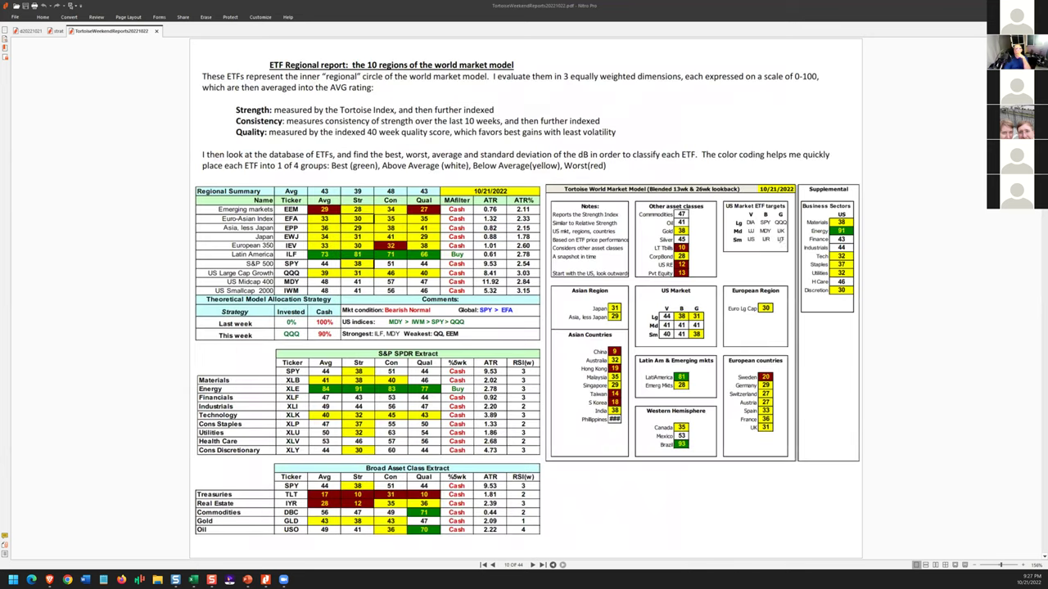
mouse_move(708, 302)
left_mouse_down()
mouse_move(665, 306)
mouse_move(676, 348)
mouse_move(708, 338)
mouse_move(694, 310)
mouse_move(661, 306)
mouse_move(684, 311)
mouse_move(674, 341)
mouse_move(673, 309)
mouse_move(668, 323)
mouse_move(656, 315)
left_mouse_up()
mouse_move(742, 228)
left_mouse_down()
mouse_move(755, 222)
mouse_move(740, 210)
mouse_move(722, 214)
mouse_move(679, 312)
left_mouse_up()
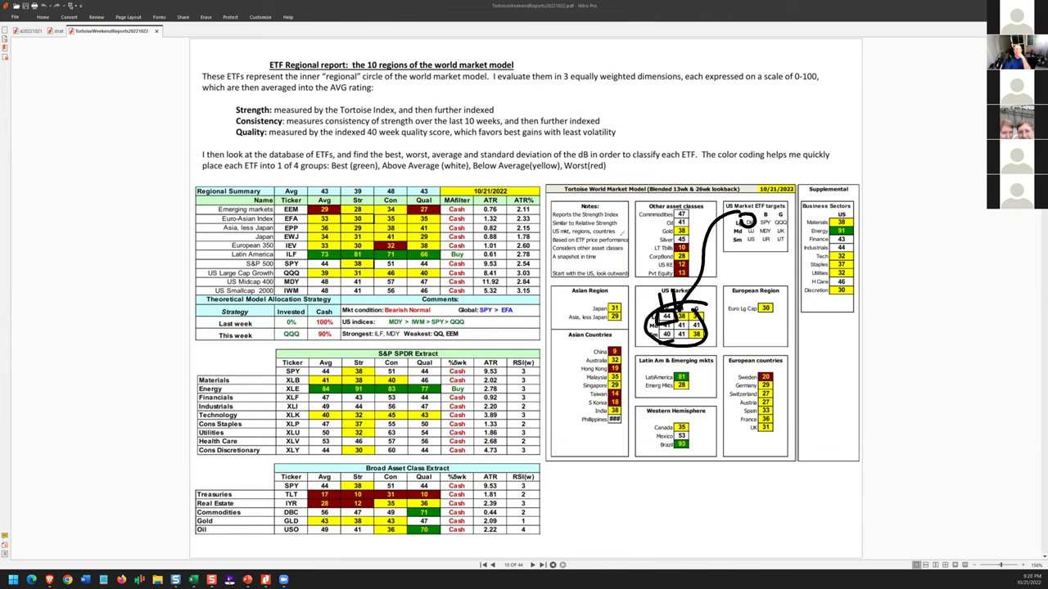
Step: Circle ILF and its Buy signal, ring XLE's ratings, mark SPY and commodities in the Broad Asset Class Extract, and clear the annotations
left_click_drag(302, 246, 305, 248)
mouse_move(467, 247)
left_mouse_down()
mouse_move(446, 258)
mouse_move(472, 249)
left_mouse_up()
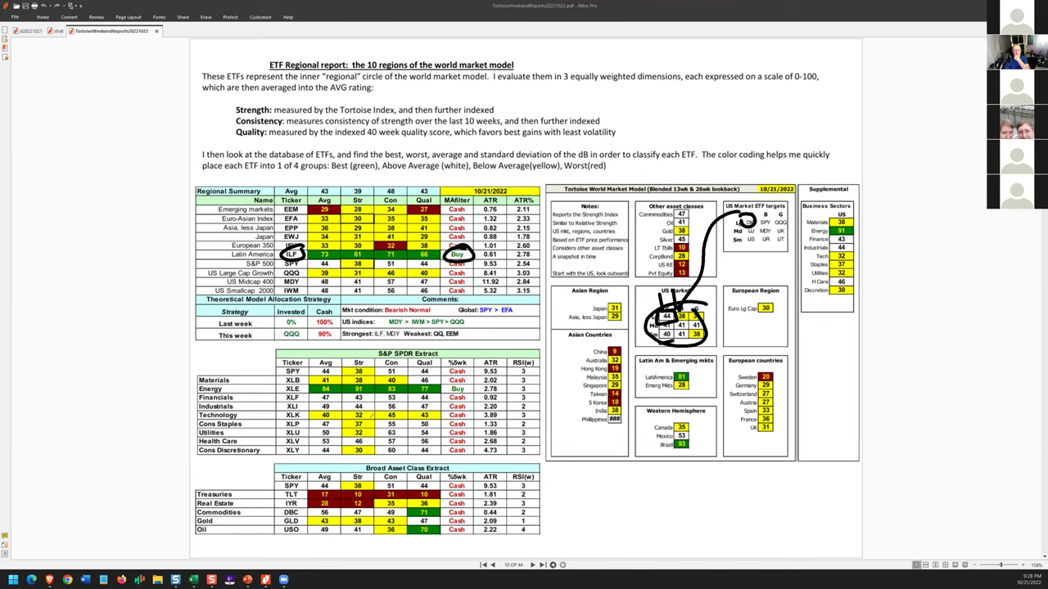
mouse_move(304, 388)
left_mouse_down()
mouse_move(283, 383)
mouse_move(452, 374)
mouse_move(291, 401)
left_mouse_up()
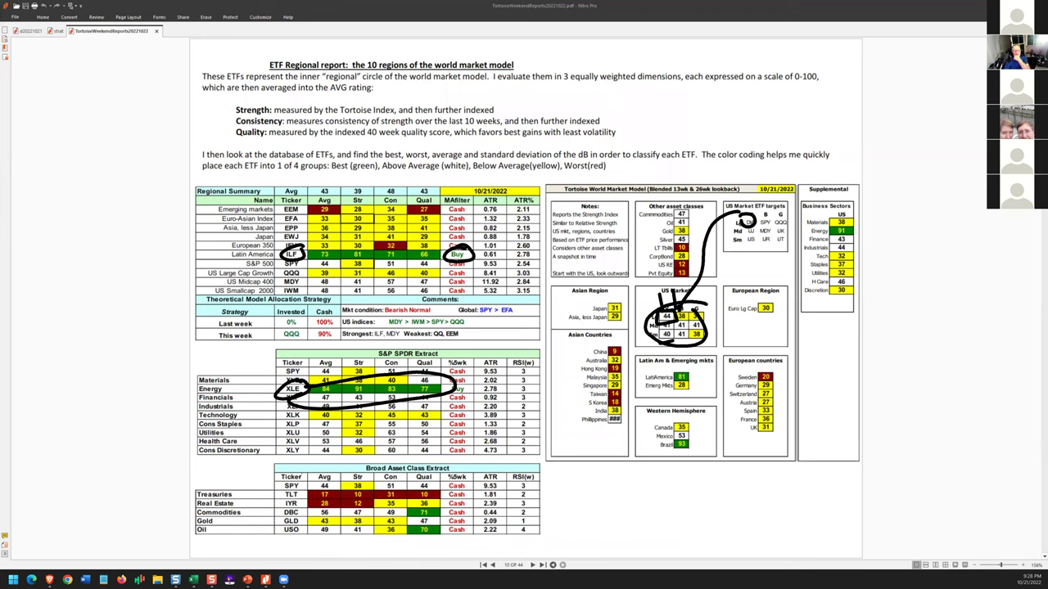
mouse_move(301, 473)
left_mouse_down()
mouse_move(283, 484)
mouse_move(304, 474)
mouse_move(382, 478)
mouse_move(273, 514)
mouse_move(284, 513)
left_mouse_up()
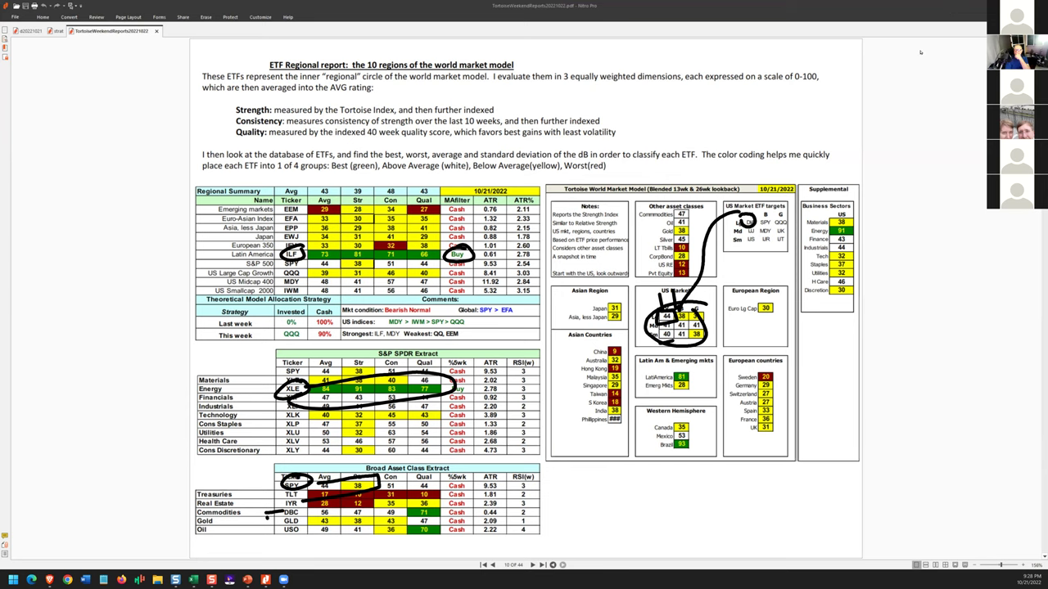
key("Escape")
Step: On the ETF strength page, check EWZ and ring its ratings, enclose the VDE to XOP energy funds, add slanted strokes below, and clear the annotations
key("Page_Down")
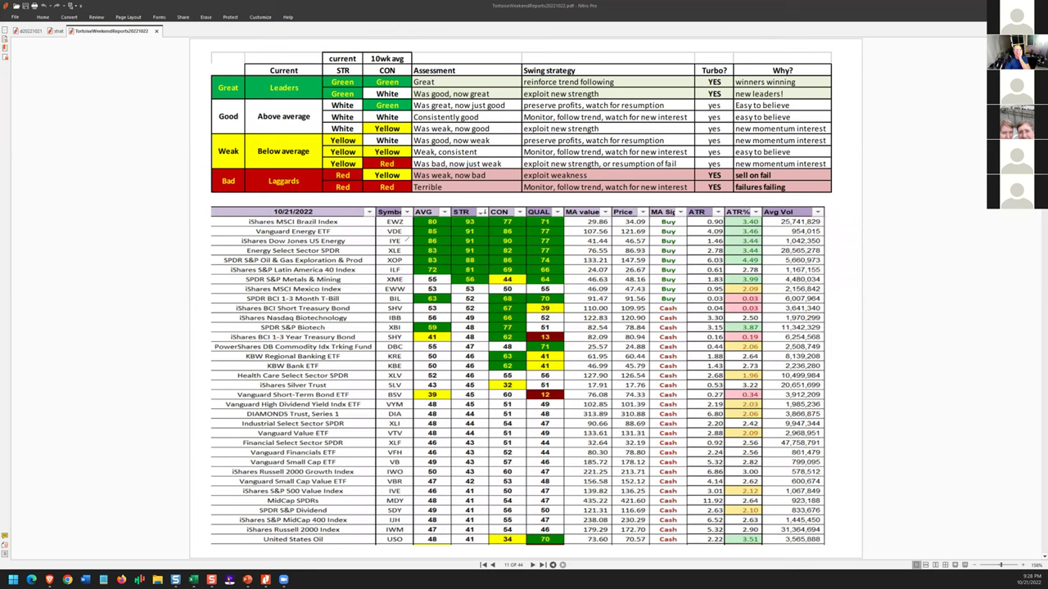
mouse_move(371, 215)
left_mouse_down()
mouse_move(396, 205)
mouse_move(458, 230)
mouse_move(560, 225)
mouse_move(421, 212)
mouse_move(409, 234)
left_mouse_up()
mouse_move(252, 225)
left_mouse_down()
mouse_move(218, 232)
mouse_move(215, 258)
mouse_move(268, 268)
left_mouse_up()
mouse_move(251, 229)
left_mouse_down()
mouse_move(376, 223)
mouse_move(415, 259)
mouse_move(274, 266)
left_mouse_up()
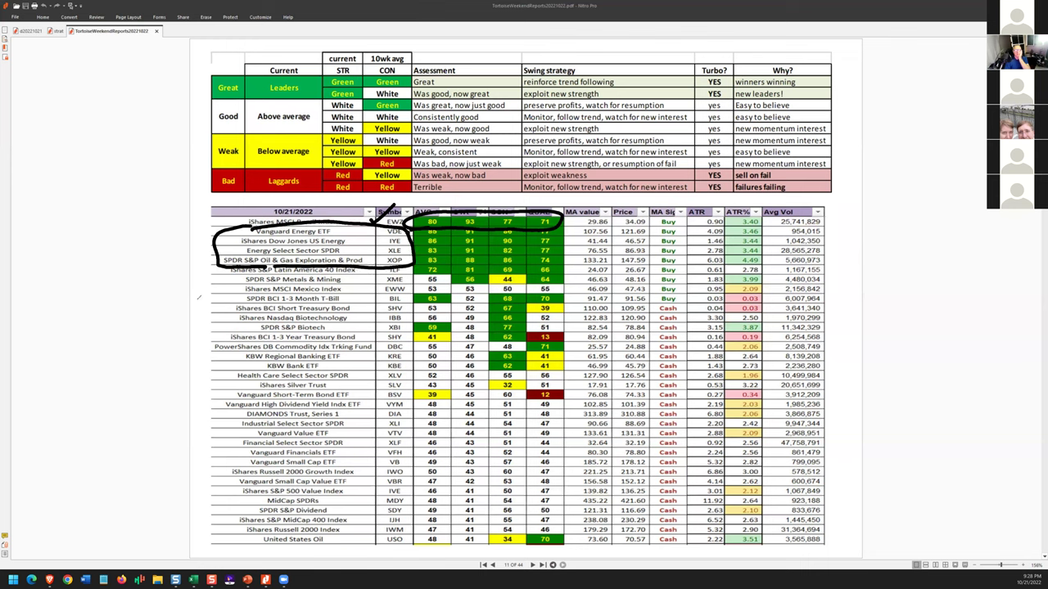
mouse_move(197, 301)
left_mouse_down()
mouse_move(238, 277)
mouse_move(252, 283)
left_mouse_up()
left_click_drag(214, 330, 264, 282)
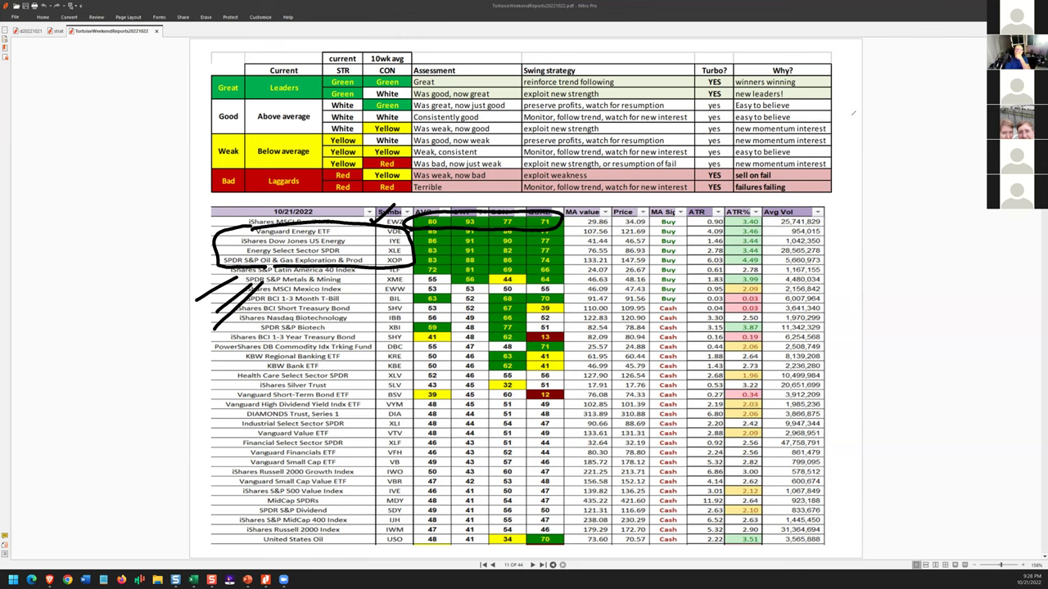
key("Escape")
Step: On the ETF Liquidity page, circle the title and ATR% header, and underline the top 30 ETFs, average daily dollar volume and 30 trading days phrases
key("Page_Down")
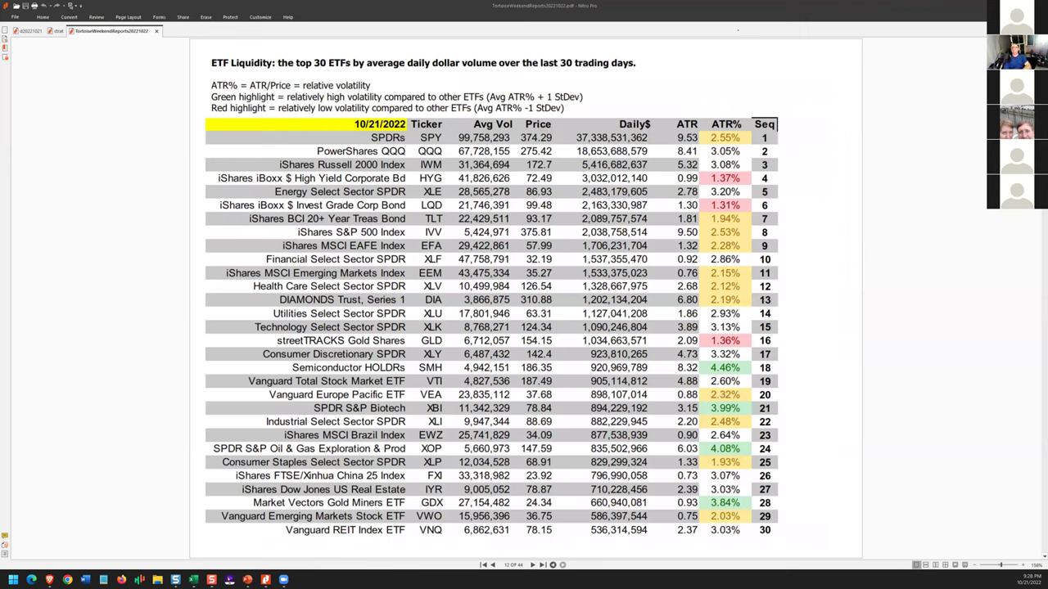
mouse_move(235, 48)
left_mouse_down()
mouse_move(217, 52)
mouse_move(263, 80)
mouse_move(275, 48)
mouse_move(219, 46)
left_mouse_up()
left_click_drag(302, 74, 635, 73)
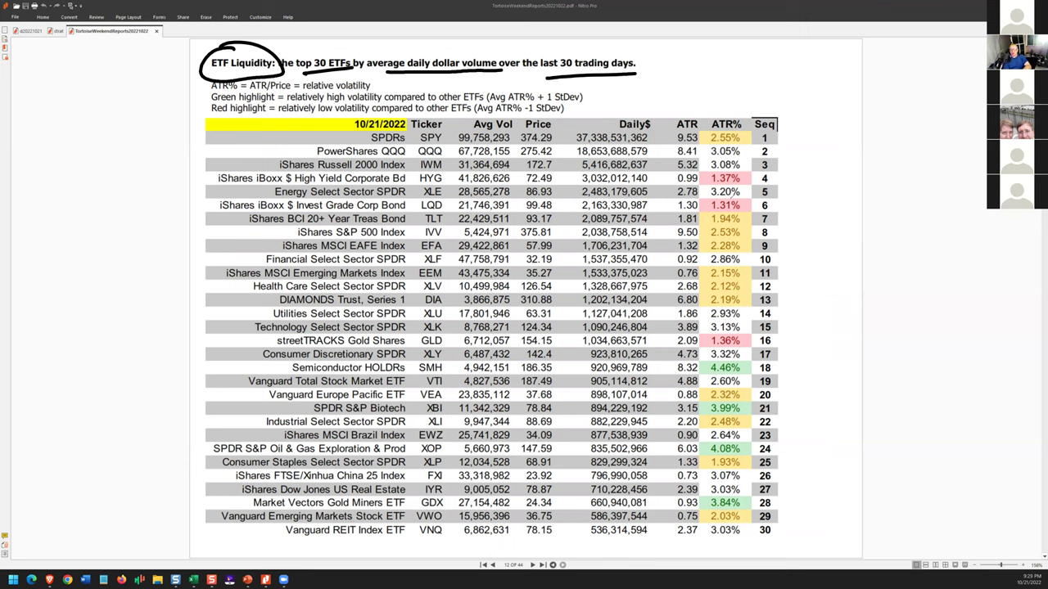
mouse_move(731, 111)
left_mouse_down()
mouse_move(714, 130)
mouse_move(750, 118)
mouse_move(714, 111)
left_mouse_up()
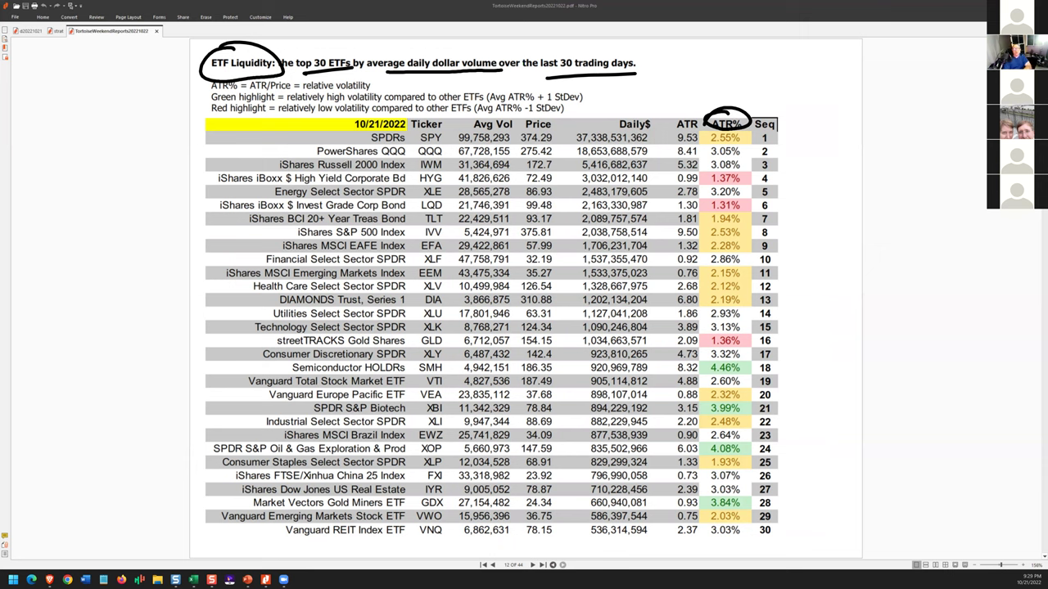
Step: Box the QQQ row from ticker to daily dollar volume, and mark the leading digits of the SPY and IWM daily dollar volumes
mouse_move(321, 143)
left_mouse_down()
mouse_move(310, 147)
mouse_move(320, 158)
left_mouse_up()
mouse_move(412, 160)
left_mouse_down()
mouse_move(659, 159)
mouse_move(643, 140)
mouse_move(407, 144)
mouse_move(413, 159)
left_mouse_up()
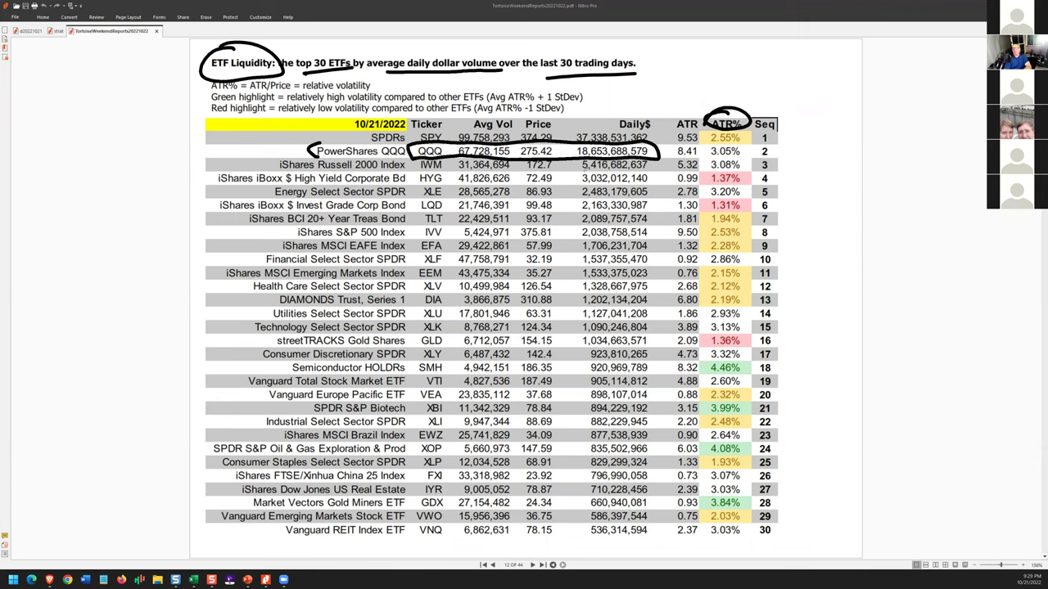
left_click_drag(588, 160, 574, 171)
mouse_move(582, 129)
left_mouse_down()
mouse_move(571, 135)
mouse_move(583, 128)
mouse_move(576, 156)
left_mouse_up()
mouse_move(449, 143)
left_mouse_down()
mouse_move(447, 156)
mouse_move(429, 144)
mouse_move(405, 157)
left_mouse_up()
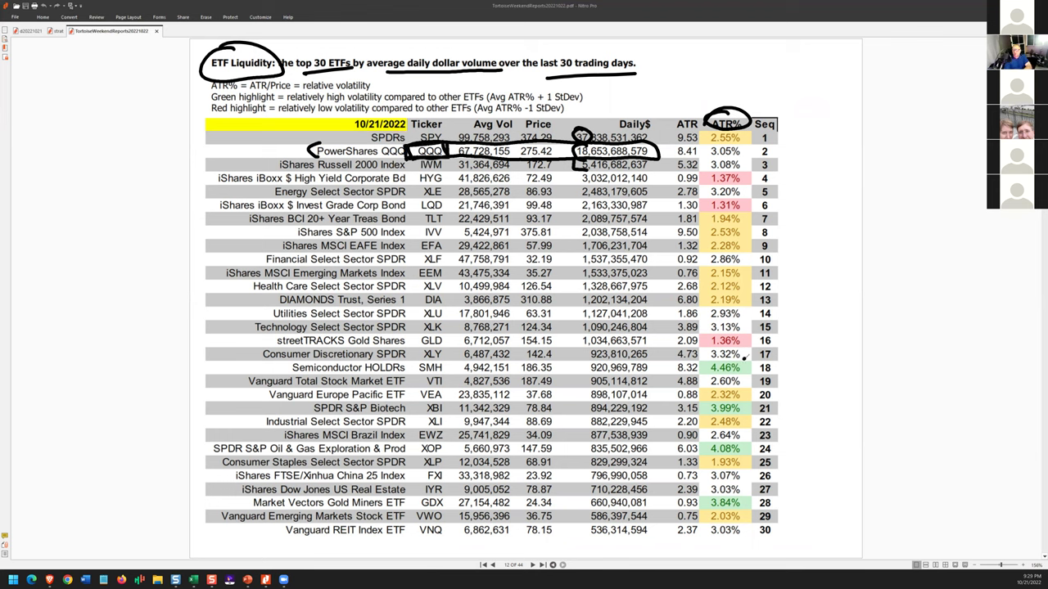
Step: Circle the SMH, XBI, XOP and GDX tickers and mark their ATR% values
mouse_move(744, 357)
left_mouse_down()
mouse_move(705, 364)
mouse_move(724, 375)
mouse_move(761, 363)
left_mouse_up()
mouse_move(446, 358)
left_mouse_down()
mouse_move(434, 355)
mouse_move(454, 365)
mouse_move(425, 357)
left_mouse_up()
mouse_move(750, 396)
left_mouse_down()
mouse_move(705, 407)
mouse_move(755, 401)
mouse_move(738, 395)
left_mouse_up()
mouse_move(446, 398)
left_mouse_down()
mouse_move(432, 417)
mouse_move(452, 405)
mouse_move(427, 405)
left_mouse_up()
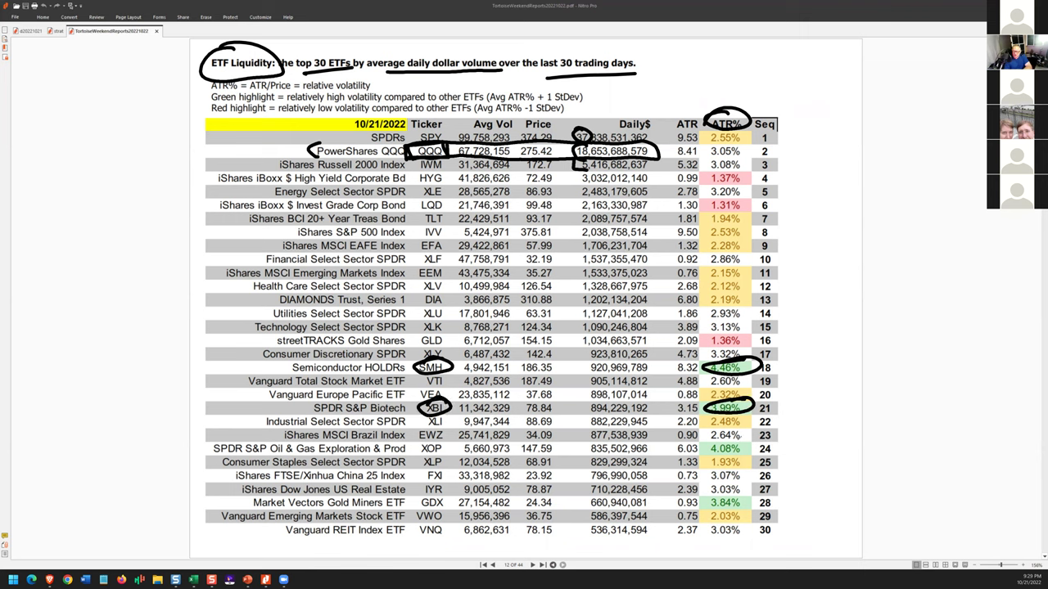
mouse_move(742, 438)
left_mouse_down()
mouse_move(712, 441)
mouse_move(748, 457)
mouse_move(705, 439)
left_mouse_up()
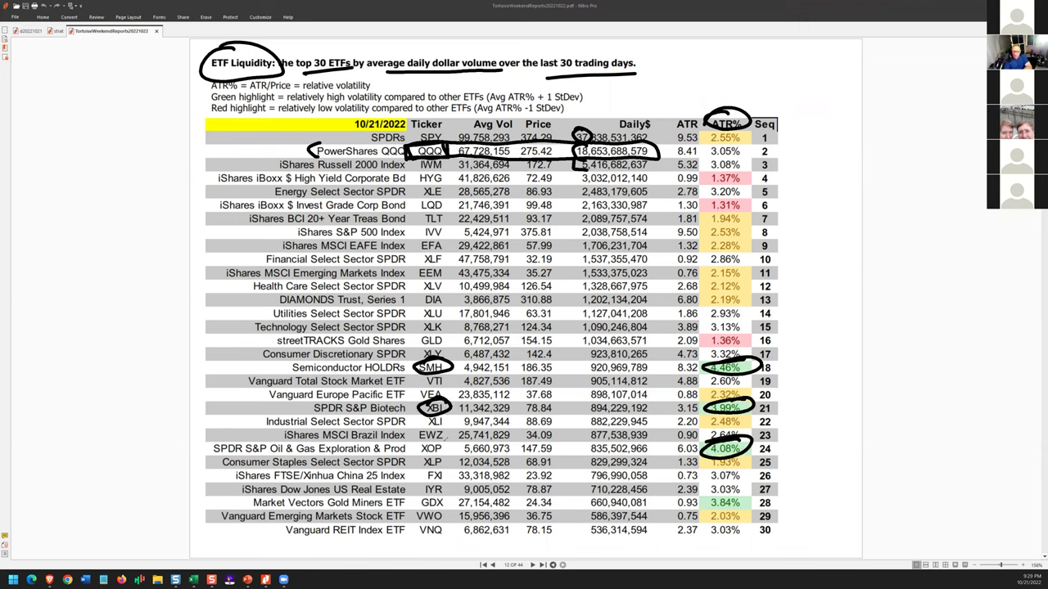
left_click_drag(447, 439, 418, 442)
mouse_move(746, 492)
left_mouse_down()
mouse_move(769, 506)
mouse_move(737, 470)
left_mouse_up()
left_click_drag(452, 491, 391, 513)
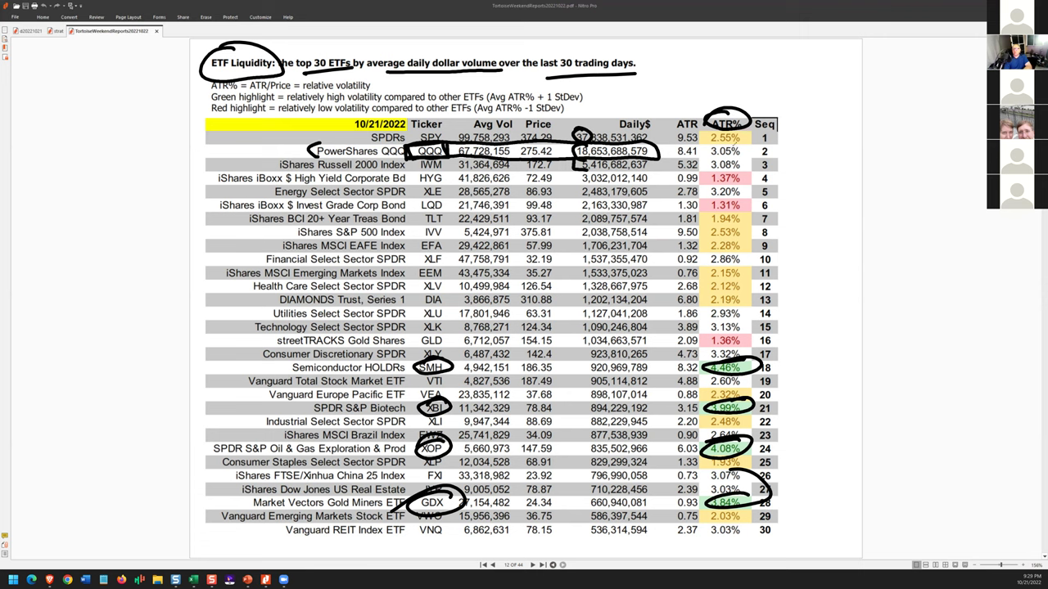
Step: Circle the ATR% values of IWM and XLE, and clear the annotations from the liquidity page
mouse_move(737, 145)
left_mouse_down()
mouse_move(704, 159)
mouse_move(746, 152)
mouse_move(719, 150)
left_mouse_up()
mouse_move(739, 183)
left_mouse_down()
mouse_move(701, 192)
mouse_move(745, 182)
left_mouse_up()
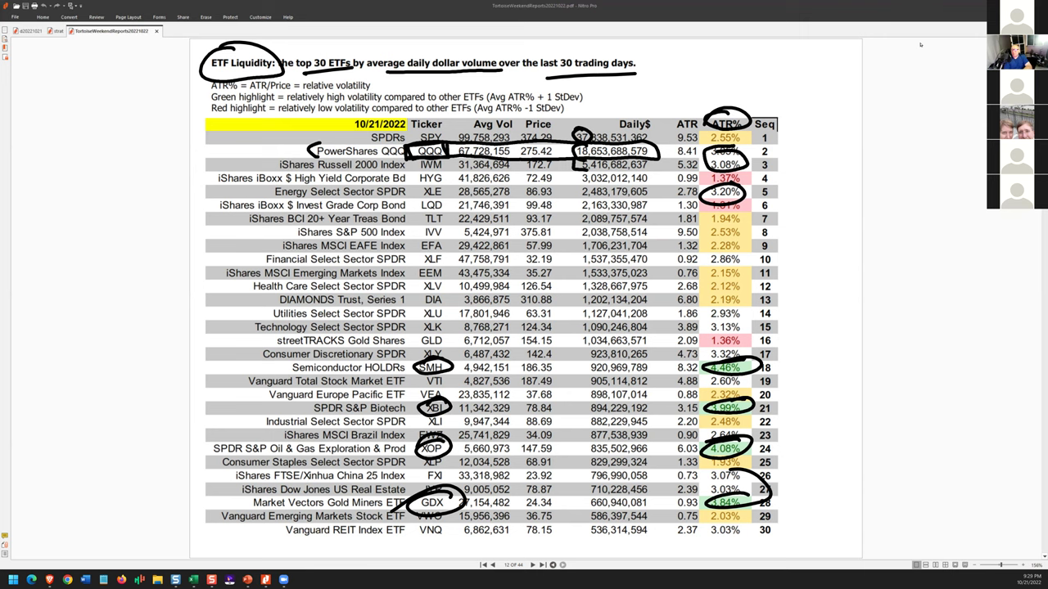
key("e")
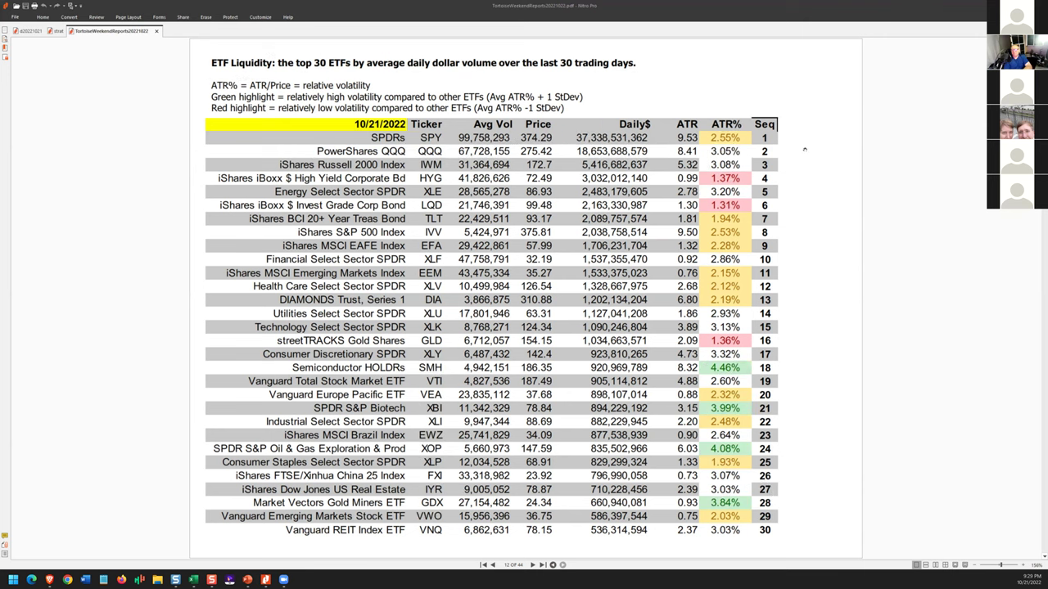
Step: Page through the report past the Sniper trade and market classification pages to the Dow 30 tactical summary
key("Page_Down")
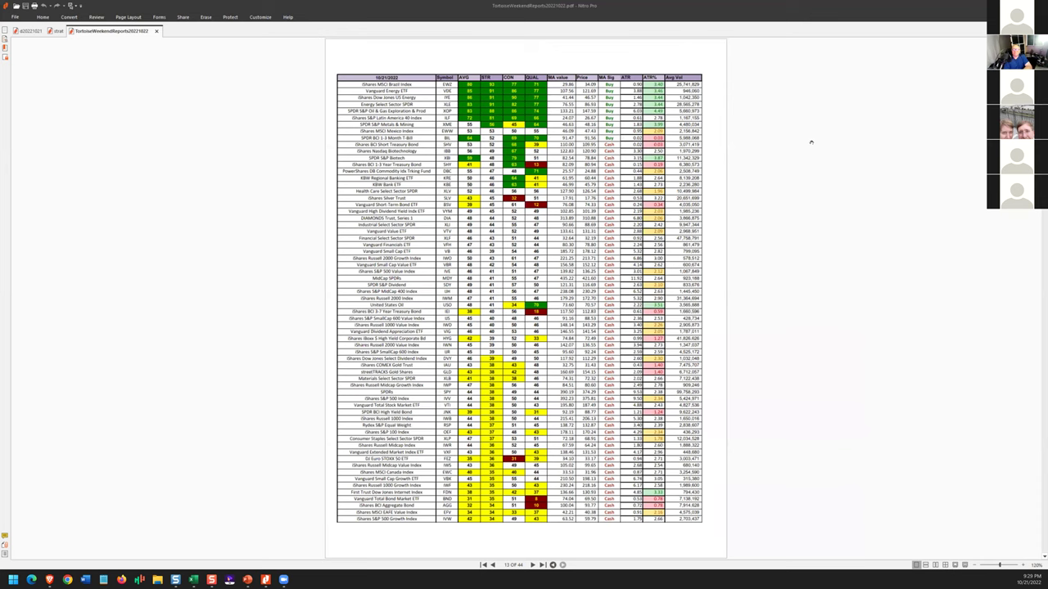
key("Page_Down")
key("Page_Down")
key("Page_Down")
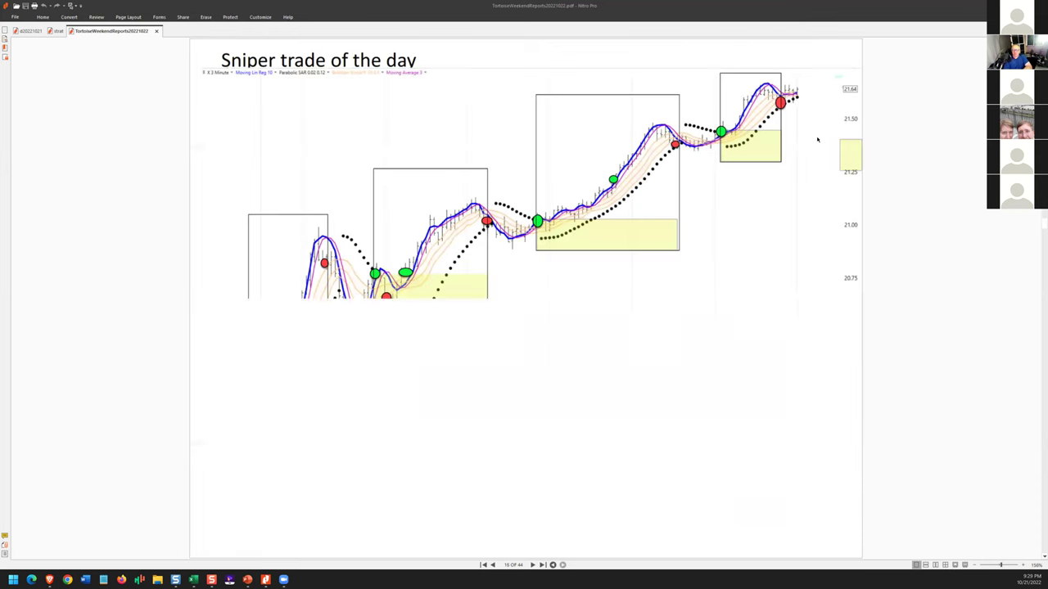
key("Page_Down")
key("Page_Down")
key("Page_Down")
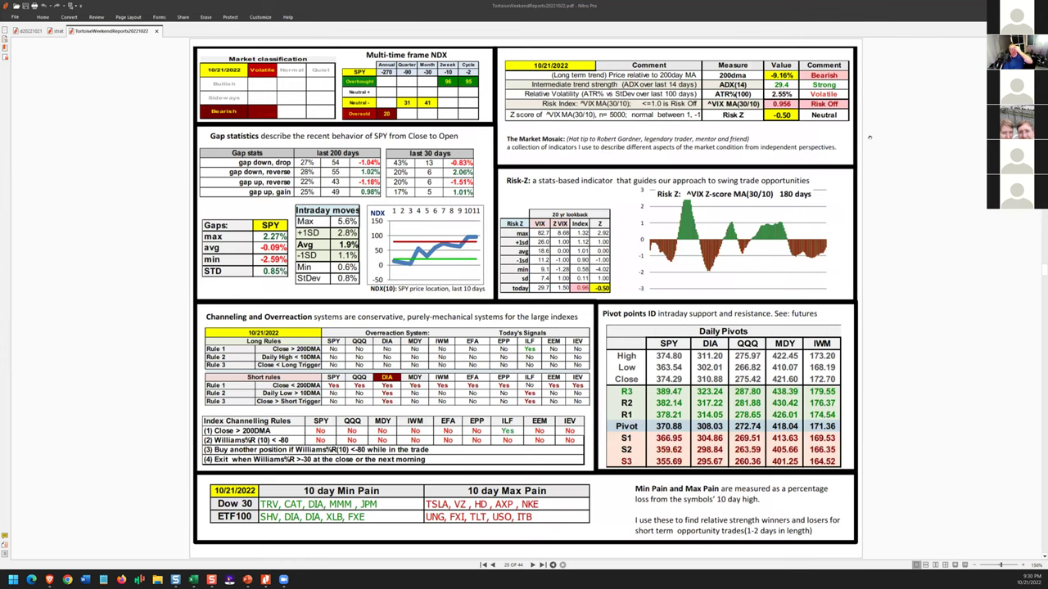
key("Page_Down")
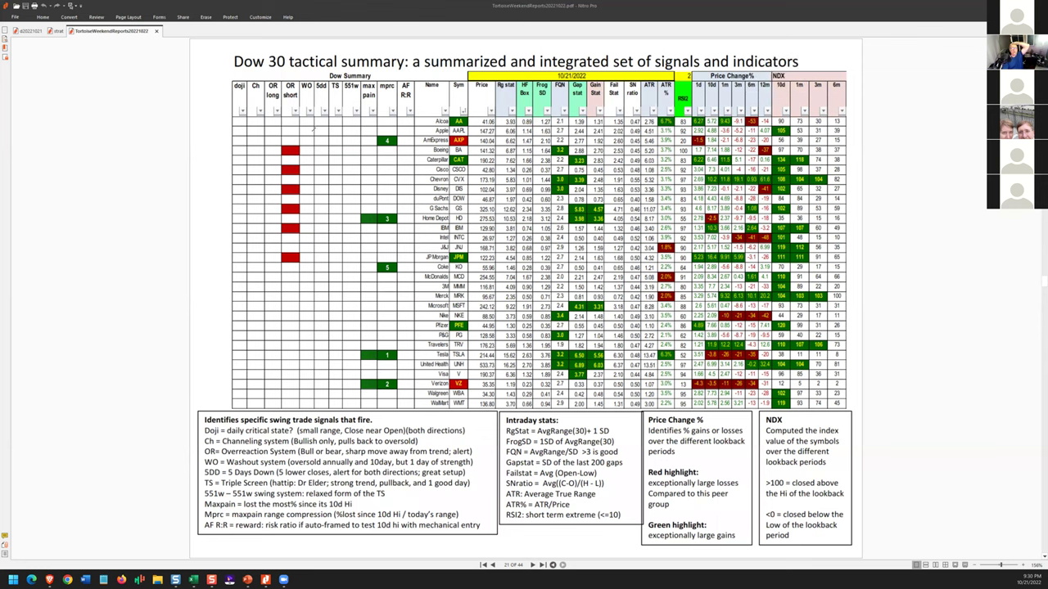
Step: Ring the red OR short signals and sketch a falling price path with two rebounds to a resistance line, arrows and a dashed drop
mouse_move(312, 129)
left_mouse_down()
mouse_move(283, 132)
mouse_move(271, 224)
mouse_move(319, 244)
mouse_move(297, 143)
left_mouse_up()
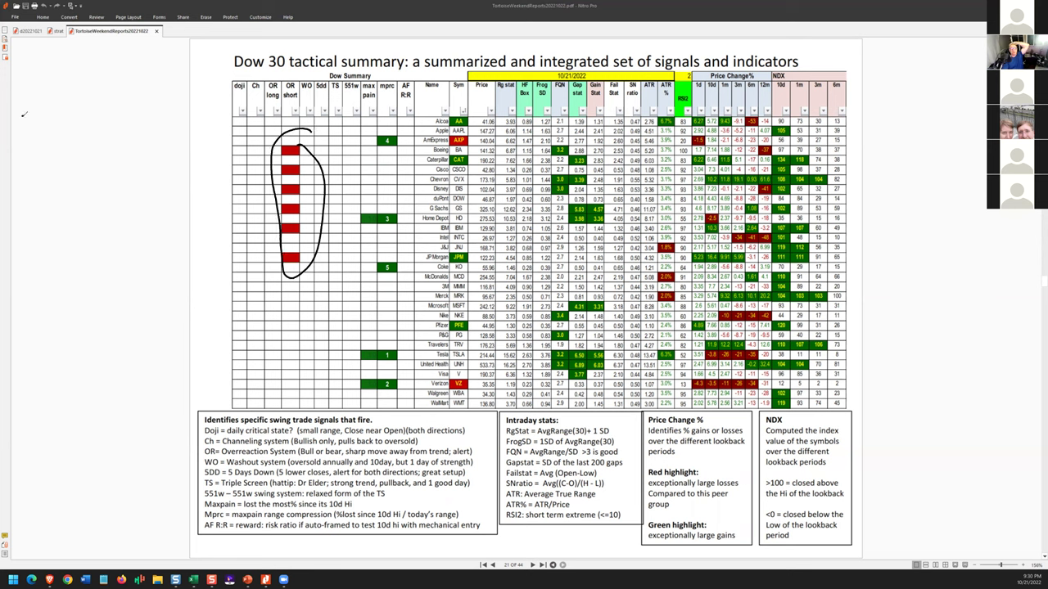
mouse_move(22, 117)
left_mouse_down()
mouse_move(132, 325)
mouse_move(157, 259)
mouse_move(171, 326)
mouse_move(206, 257)
mouse_move(132, 256)
mouse_move(216, 259)
left_mouse_up()
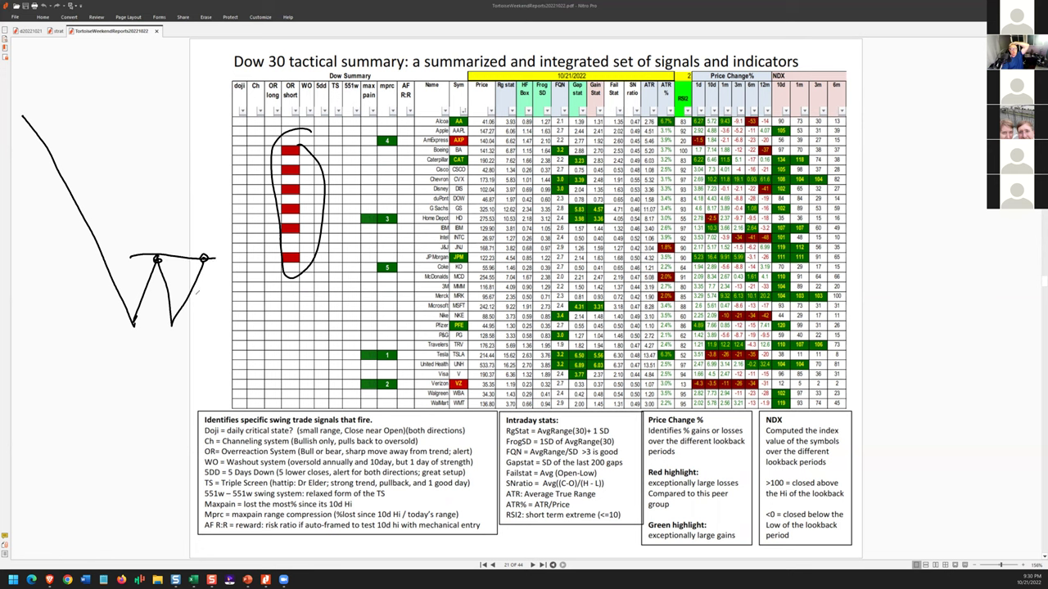
left_click_drag(207, 316, 189, 305)
left_click_drag(205, 261, 222, 327)
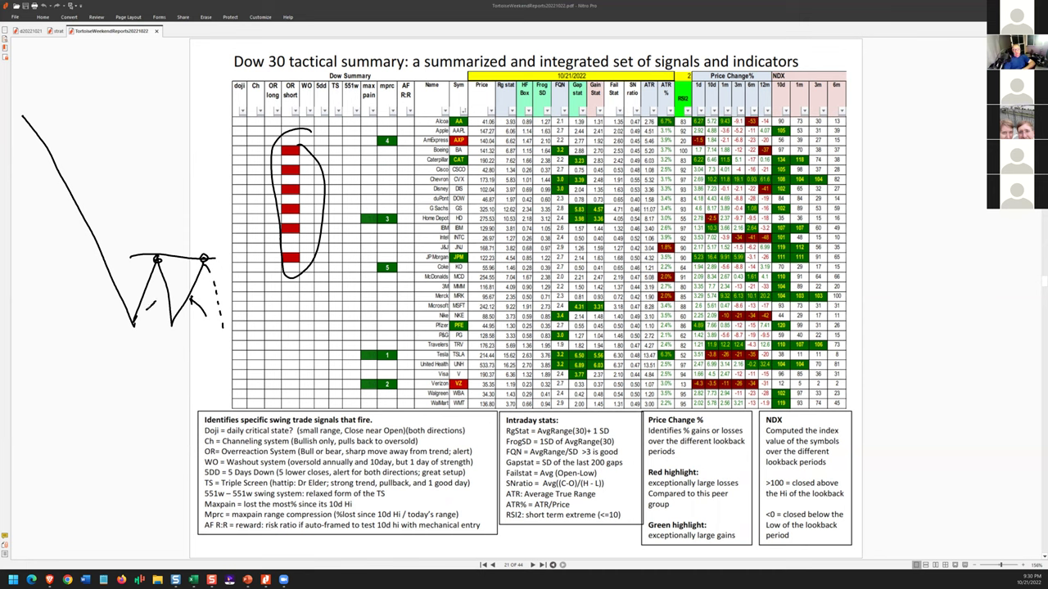
left_click_drag(150, 305, 158, 299)
Step: Circle the uppermost OR short signals, point an arrow to Boeing, add a bold rally and downward arrow to the sketch, and clear the annotations
mouse_move(306, 143)
left_mouse_down()
mouse_move(299, 137)
mouse_move(280, 167)
mouse_move(307, 173)
mouse_move(277, 197)
mouse_move(298, 193)
left_mouse_up()
left_click_drag(318, 151, 422, 149)
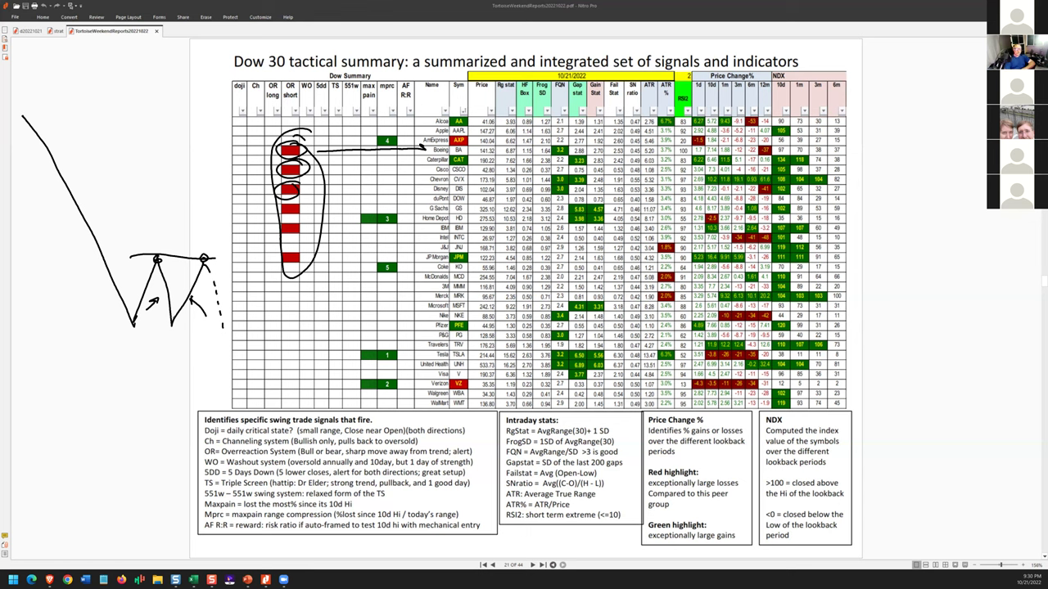
mouse_move(173, 316)
left_mouse_down()
mouse_move(201, 260)
mouse_move(178, 308)
mouse_move(197, 272)
mouse_move(183, 271)
mouse_move(202, 257)
mouse_move(224, 265)
mouse_move(242, 339)
left_mouse_up()
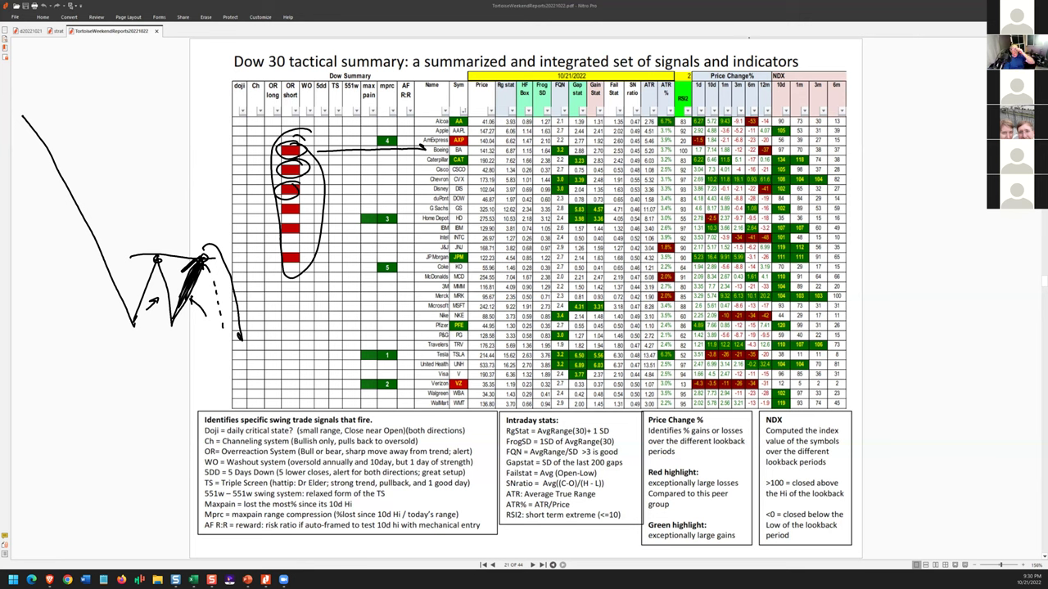
key("Escape")
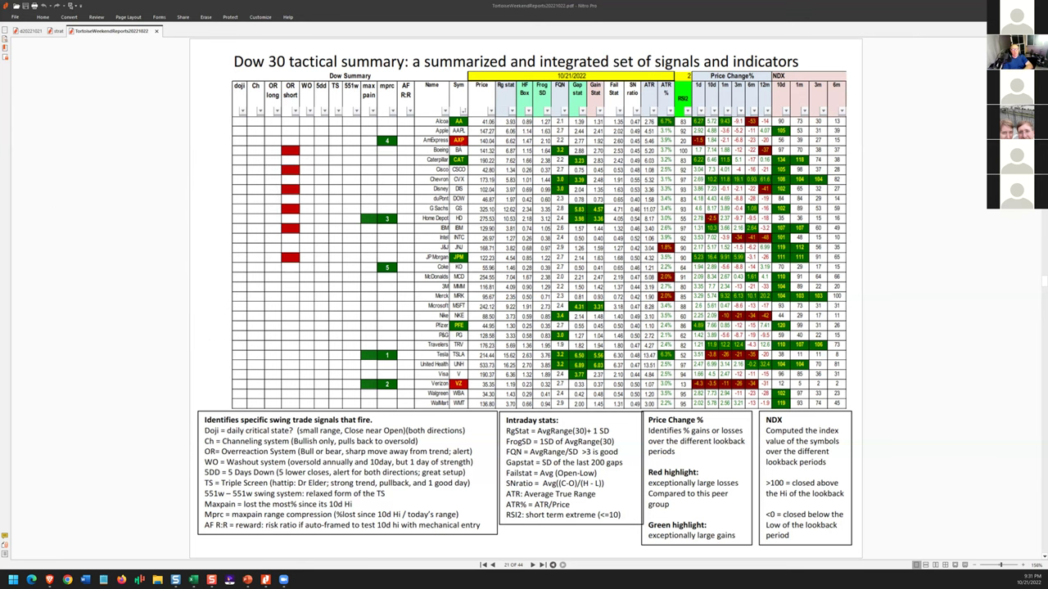
Step: Circle the BA, CSCO, DIS, GS, IBM and JPM symbols, and ring the NDX readings of Chevron and Caterpillar
mouse_move(472, 141)
left_mouse_down()
mouse_move(448, 155)
mouse_move(471, 154)
mouse_move(465, 142)
mouse_move(452, 176)
mouse_move(470, 162)
mouse_move(471, 211)
mouse_move(463, 196)
mouse_move(448, 229)
mouse_move(470, 223)
mouse_move(455, 232)
mouse_move(472, 245)
left_mouse_up()
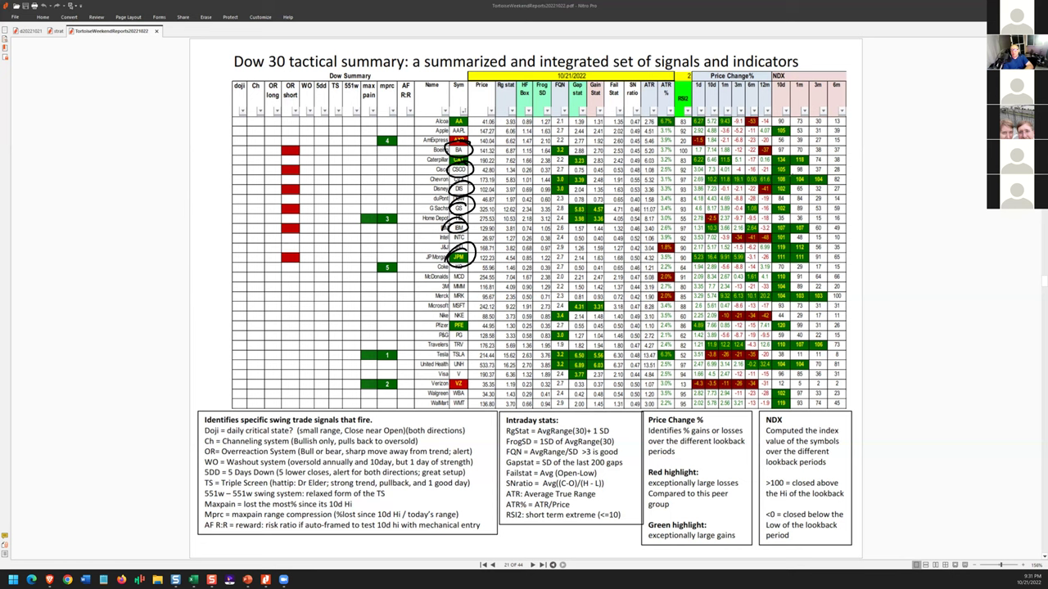
mouse_move(773, 176)
left_mouse_down()
mouse_move(832, 172)
mouse_move(784, 178)
left_mouse_up()
mouse_move(775, 151)
left_mouse_down()
mouse_move(779, 164)
mouse_move(768, 151)
left_mouse_up()
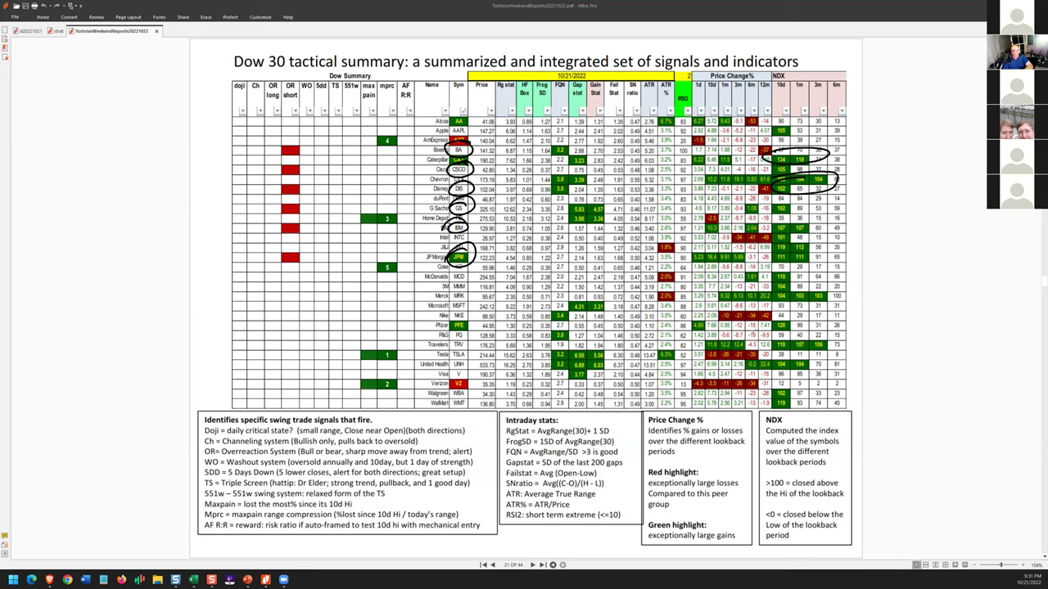
Step: Circle the MRK and TRV symbols and NDX readings, ring the NDX columns and their 10d and 1m headers, and clear the annotations
mouse_move(481, 291)
left_mouse_down()
mouse_move(436, 303)
mouse_move(463, 291)
left_mouse_up()
mouse_move(819, 287)
left_mouse_down()
mouse_move(774, 288)
mouse_move(817, 296)
left_mouse_up()
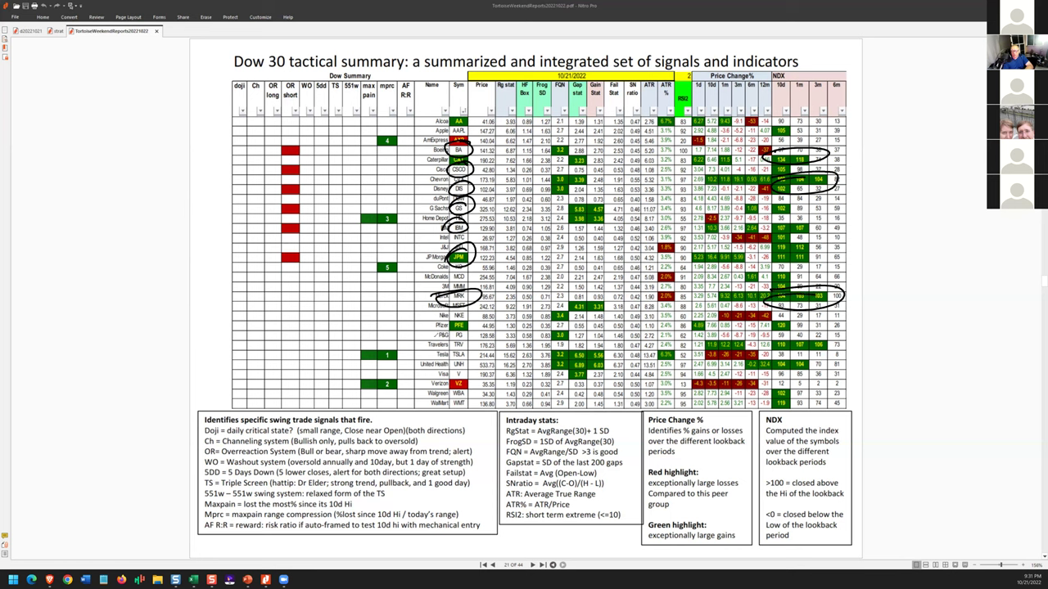
mouse_move(483, 337)
left_mouse_down()
mouse_move(442, 354)
mouse_move(491, 334)
left_mouse_up()
mouse_move(827, 337)
left_mouse_down()
mouse_move(770, 339)
mouse_move(809, 360)
left_mouse_up()
mouse_move(818, 118)
left_mouse_down()
mouse_move(768, 193)
mouse_move(779, 399)
mouse_move(825, 214)
mouse_move(782, 119)
left_mouse_up()
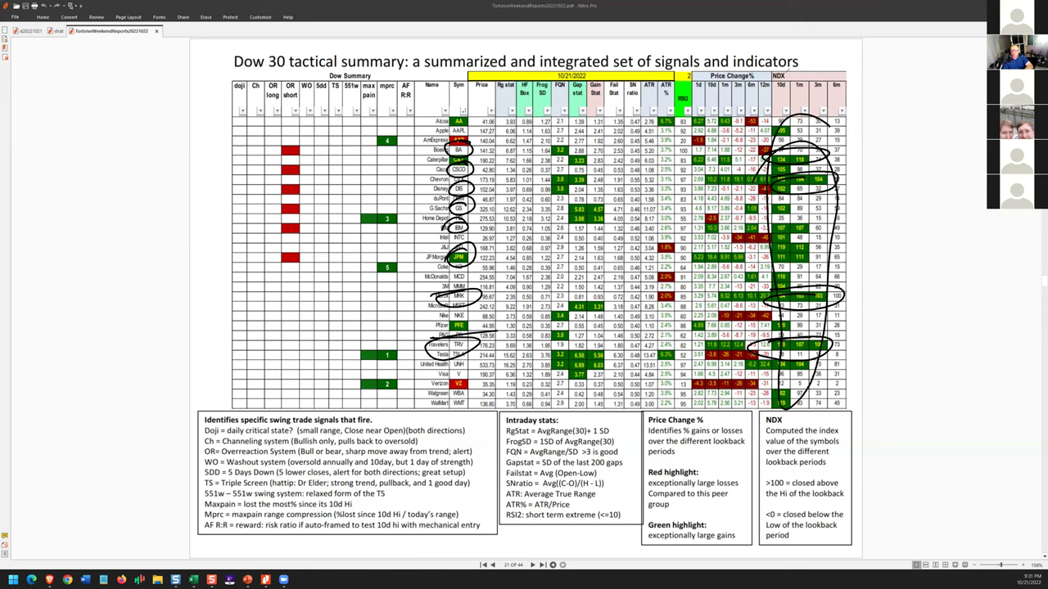
mouse_move(806, 72)
left_mouse_down()
mouse_move(769, 89)
mouse_move(794, 69)
left_mouse_up()
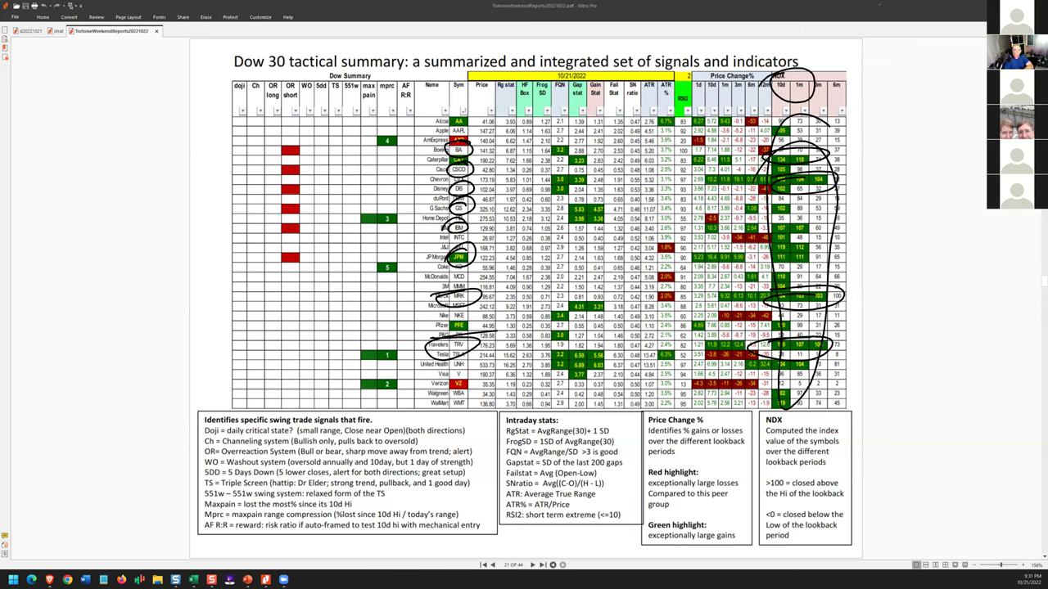
key("Escape")
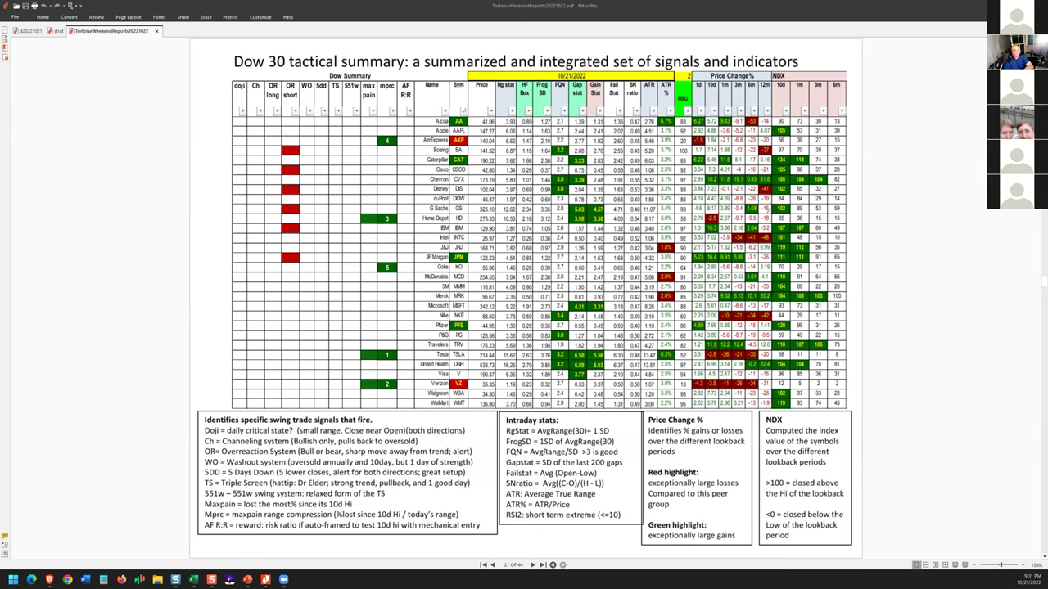
Step: Advance to the ETF30 tactical summary and circle the Treasuries, Latin America and Brazil symbols together with their NDX readings
key("Page_Down")
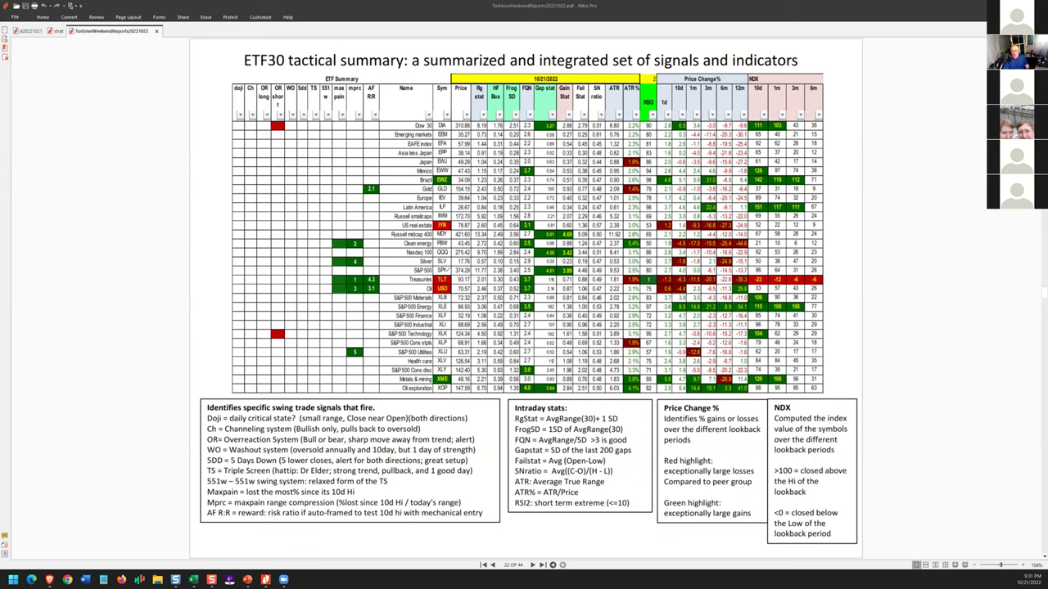
mouse_move(451, 268)
left_mouse_down()
mouse_move(427, 279)
mouse_move(459, 285)
mouse_move(447, 267)
left_mouse_up()
mouse_move(757, 263)
left_mouse_down()
mouse_move(743, 277)
mouse_move(766, 288)
mouse_move(812, 290)
mouse_move(830, 274)
mouse_move(741, 273)
left_mouse_up()
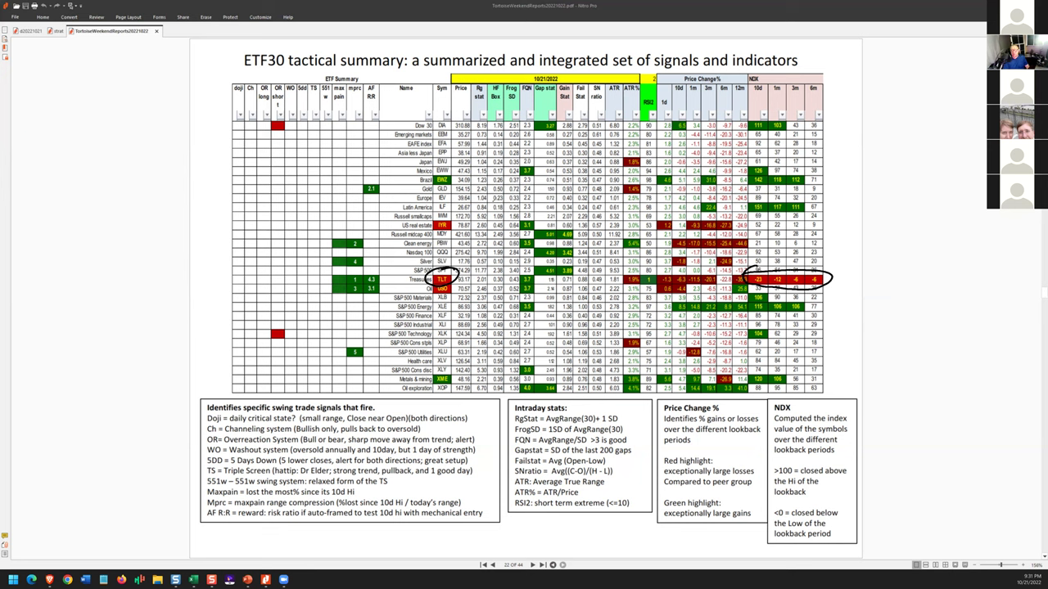
mouse_move(807, 198)
left_mouse_down()
mouse_move(753, 198)
mouse_move(783, 219)
mouse_move(726, 234)
left_mouse_up()
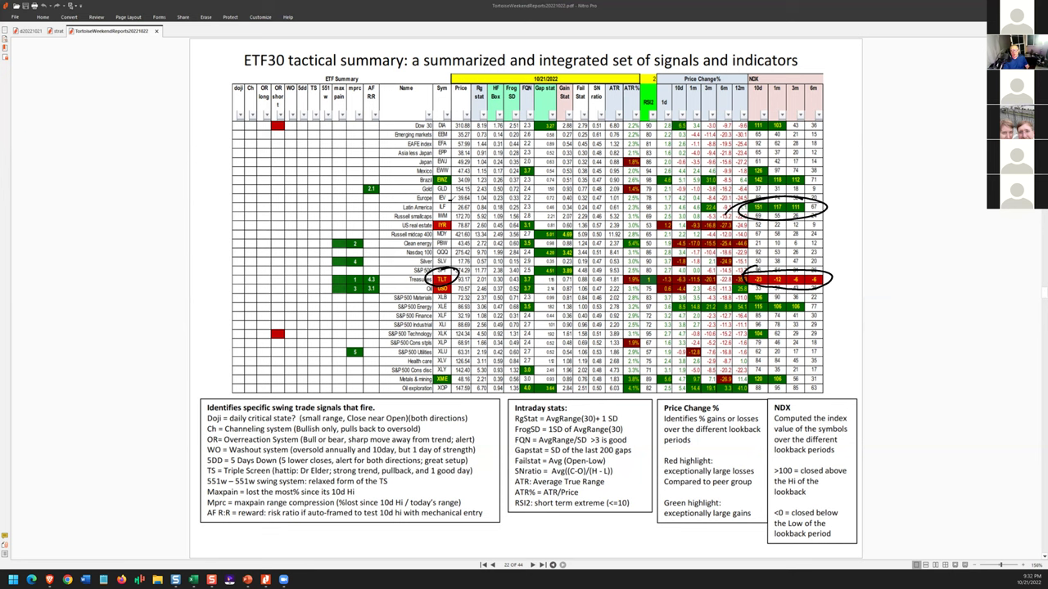
mouse_move(450, 199)
left_mouse_down()
mouse_move(465, 202)
mouse_move(431, 197)
left_mouse_up()
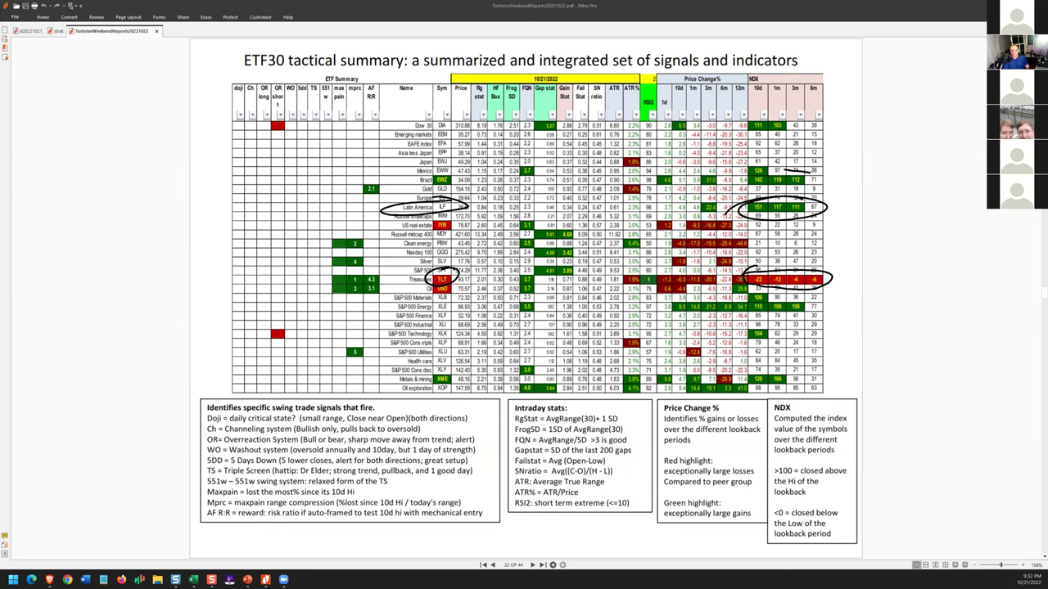
mouse_move(786, 168)
left_mouse_down()
mouse_move(735, 172)
mouse_move(815, 182)
left_mouse_up()
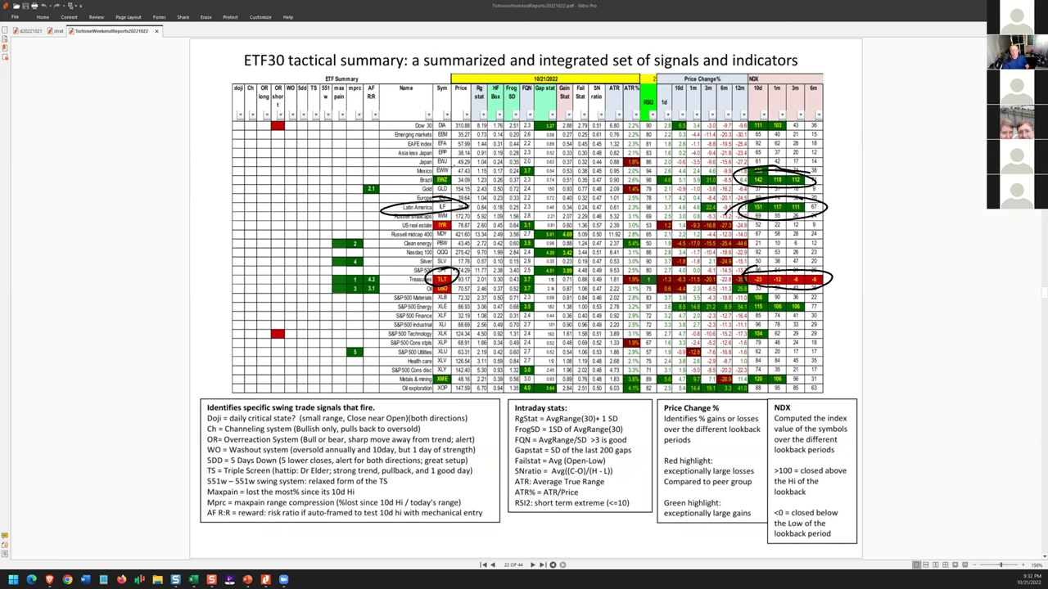
mouse_move(455, 167)
left_mouse_down()
mouse_move(404, 174)
mouse_move(466, 168)
left_mouse_up()
Step: Circle the Dow 30, S&P 500 Energy and Metals & mining symbols and ring their highlighted NDX readings
mouse_move(445, 113)
left_mouse_down()
mouse_move(434, 134)
mouse_move(439, 111)
left_mouse_up()
mouse_move(799, 105)
left_mouse_down()
mouse_move(800, 142)
mouse_move(765, 102)
left_mouse_up()
mouse_move(448, 314)
left_mouse_down()
mouse_move(455, 301)
mouse_move(431, 300)
left_mouse_up()
mouse_move(823, 304)
left_mouse_down()
mouse_move(750, 321)
mouse_move(839, 322)
mouse_move(788, 347)
mouse_move(749, 322)
left_mouse_up()
mouse_move(449, 325)
left_mouse_down()
mouse_move(447, 345)
mouse_move(421, 329)
left_mouse_up()
mouse_move(786, 369)
left_mouse_down()
mouse_move(792, 388)
mouse_move(741, 365)
left_mouse_up()
mouse_move(458, 370)
left_mouse_down()
mouse_move(396, 373)
mouse_move(475, 385)
left_mouse_up()
left_click_drag(406, 395, 376, 377)
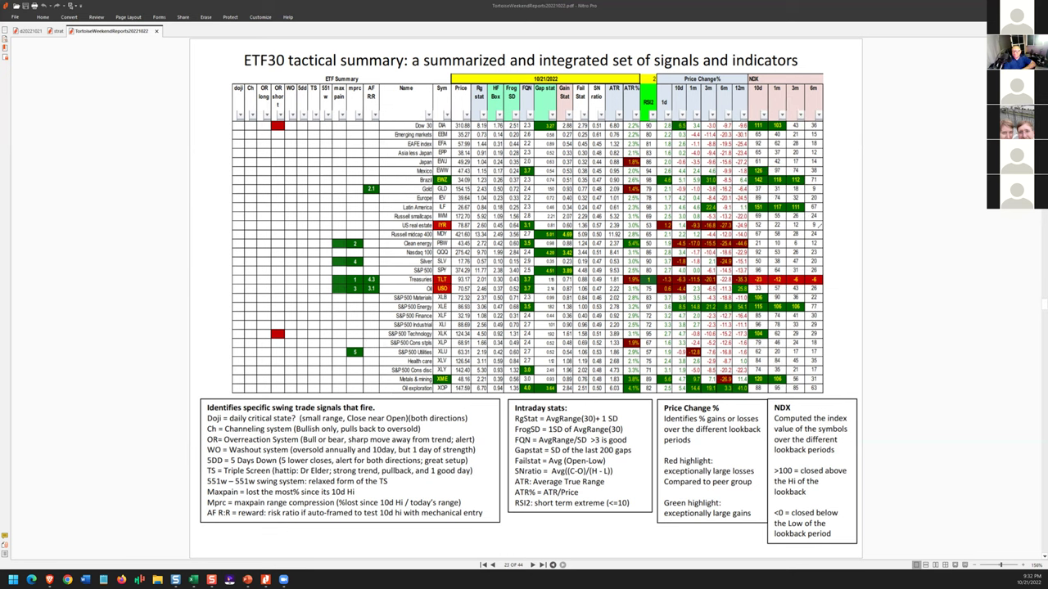
Step: Advance to the Autoframer page and mark its heading area and the highest R:R values
key("Page_Down")
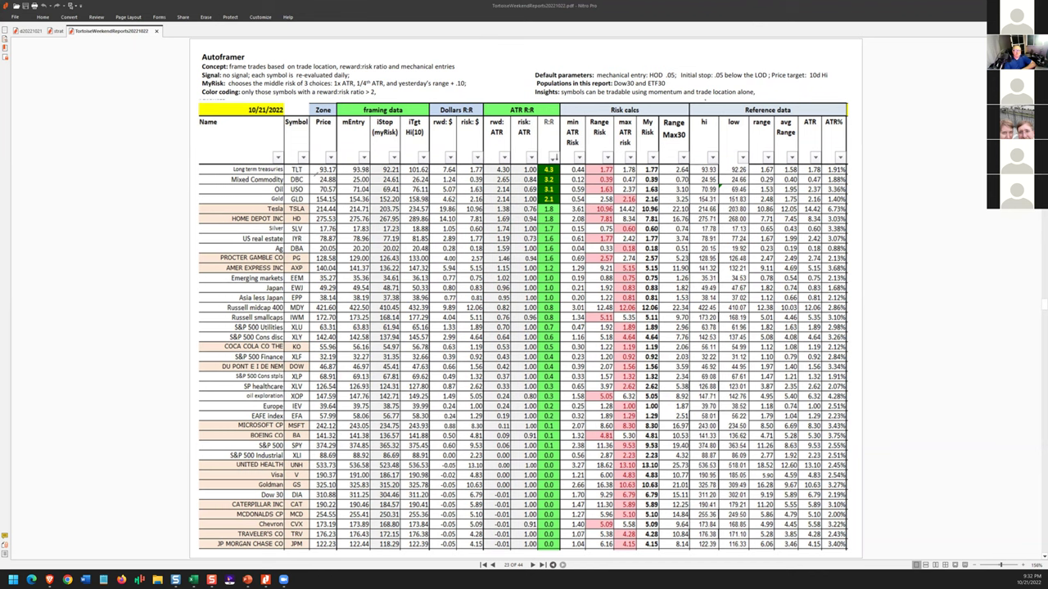
mouse_move(310, 149)
left_mouse_down()
mouse_move(279, 183)
mouse_move(309, 209)
mouse_move(308, 152)
mouse_move(298, 188)
mouse_move(383, 62)
left_mouse_up()
left_click_drag(564, 181, 576, 176)
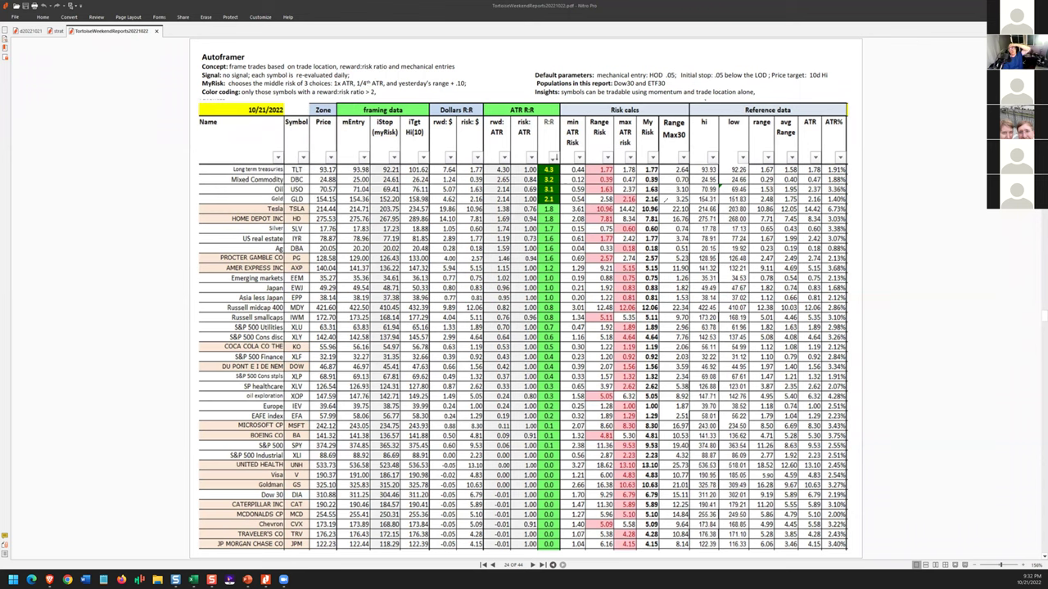
Step: Page through the report past the daily squeeze and compound critical states pages to the SP500 1 Day Movers, Most Quiet and Most Volatile lists
key("Next")
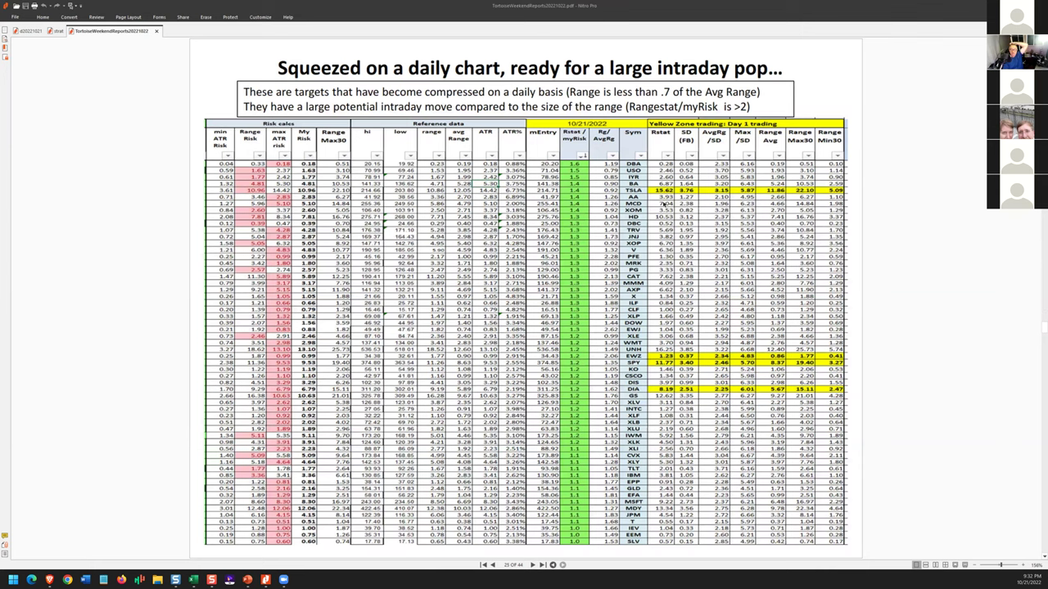
key("Page_Down")
key("Page_Down")
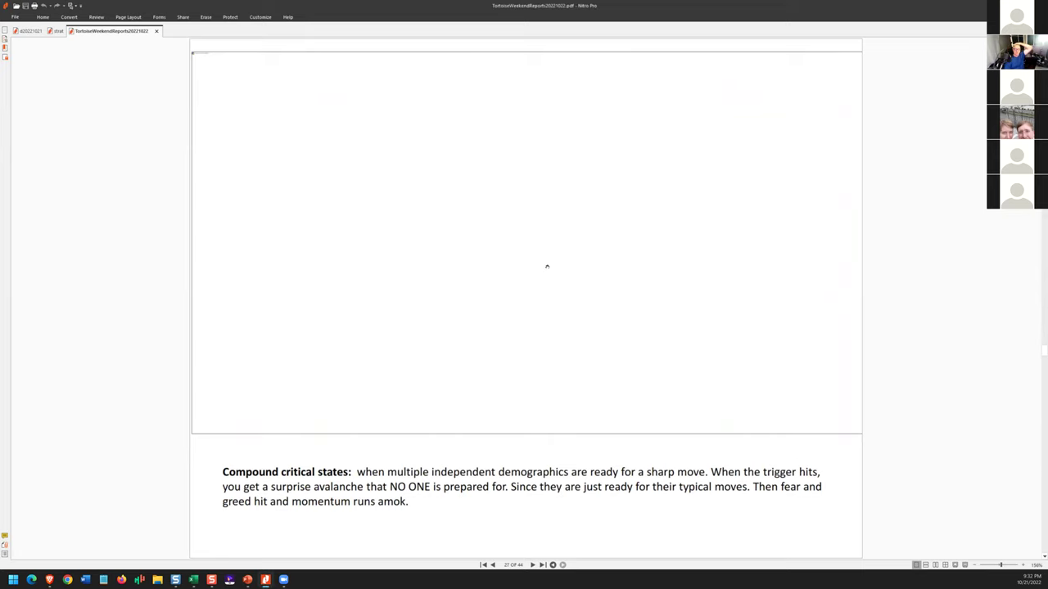
key("Page_Down")
key("Page_Down")
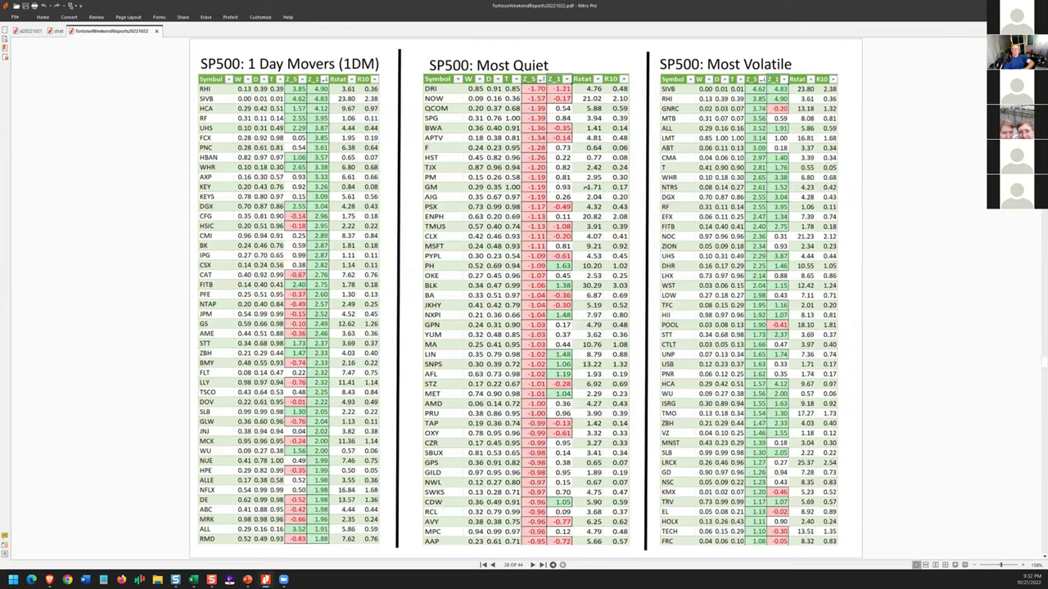
Step: On the Godzilla setup page, circle SIVB, the Z scores of SIVB, CMA and WST, and the TLT table, and clear the annotations
key("Page_Up")
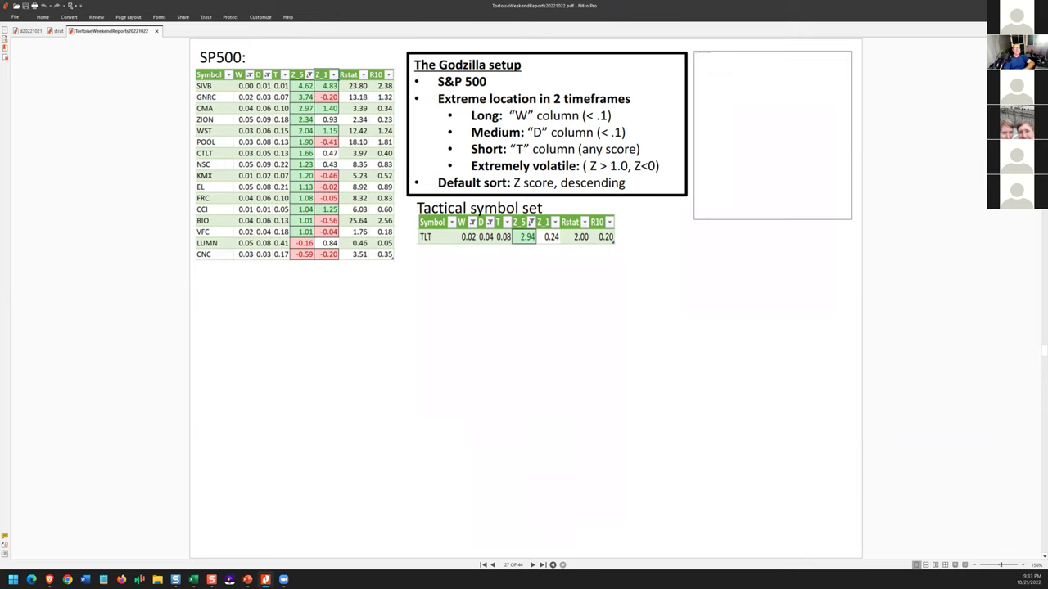
left_click_drag(215, 78, 221, 87)
mouse_move(300, 85)
left_mouse_down()
mouse_move(344, 82)
mouse_move(291, 77)
mouse_move(312, 86)
mouse_move(288, 116)
mouse_move(337, 103)
mouse_move(281, 133)
mouse_move(355, 123)
left_mouse_up()
mouse_move(427, 249)
left_mouse_down()
mouse_move(559, 256)
mouse_move(637, 223)
mouse_move(535, 245)
left_mouse_up()
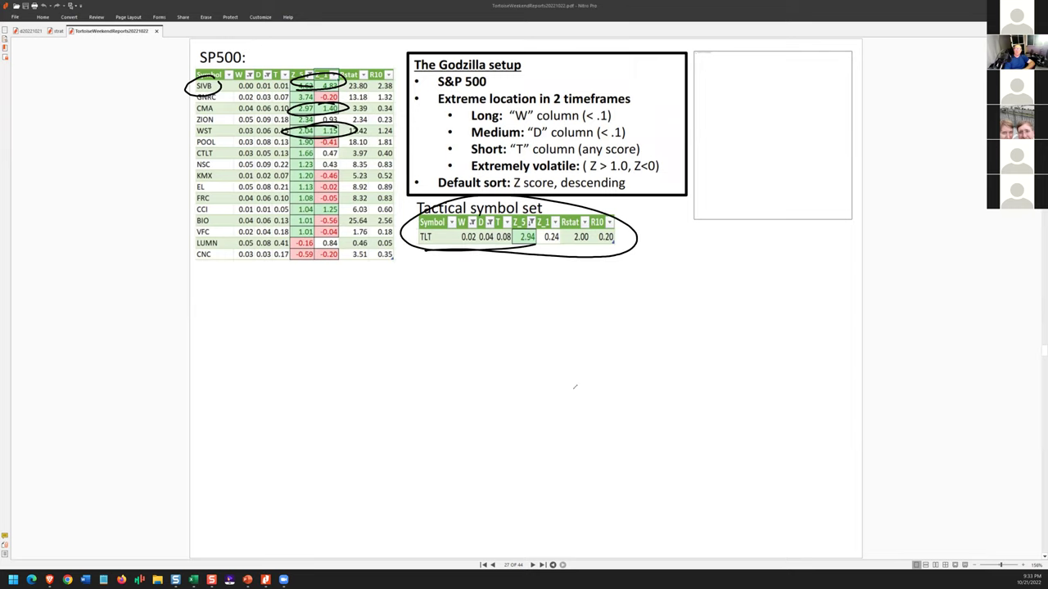
key("Page_Down")
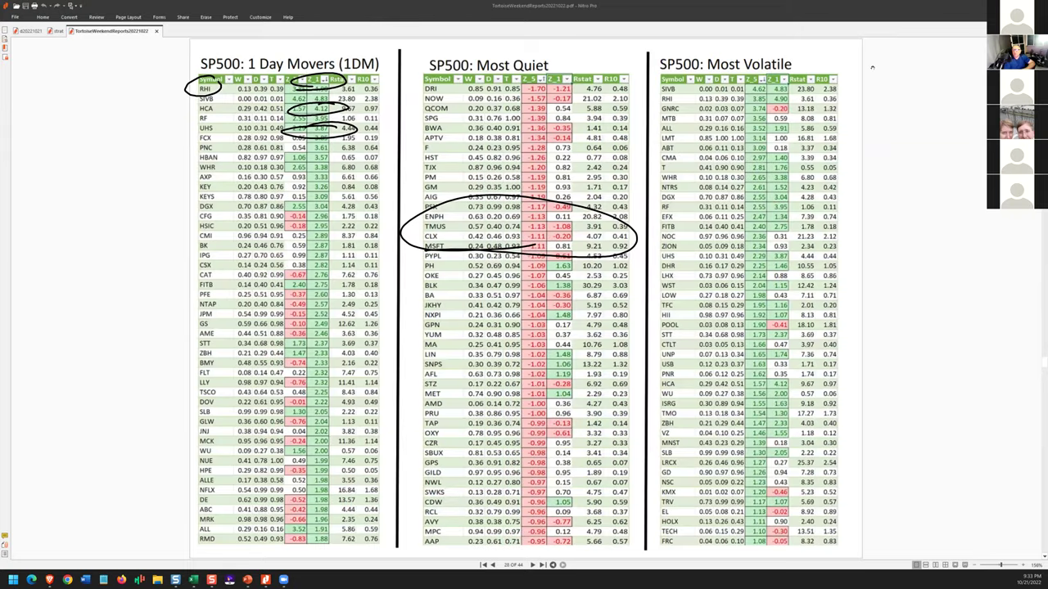
key("Escape")
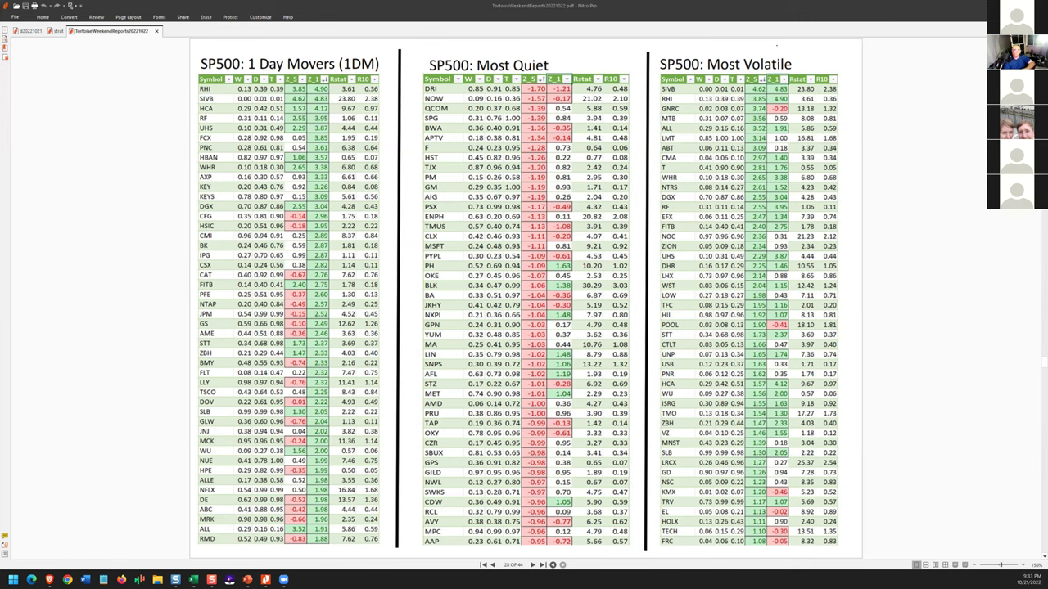
Step: Circle SIVB and RHI, bracket the CMA to FITB Z scores under Most Volatile, and ring the green Z_1 readings under Most Quiet
mouse_move(792, 78)
left_mouse_down()
mouse_move(782, 78)
mouse_move(795, 90)
mouse_move(761, 78)
mouse_move(703, 100)
left_mouse_up()
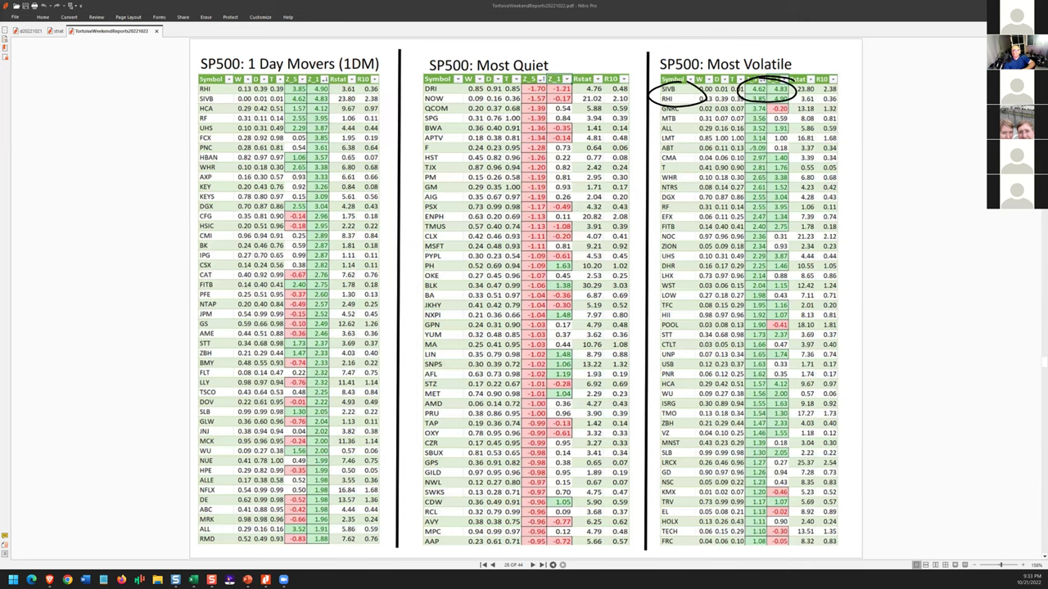
mouse_move(746, 150)
left_mouse_down()
mouse_move(761, 150)
mouse_move(795, 205)
mouse_move(779, 235)
mouse_move(753, 234)
left_mouse_up()
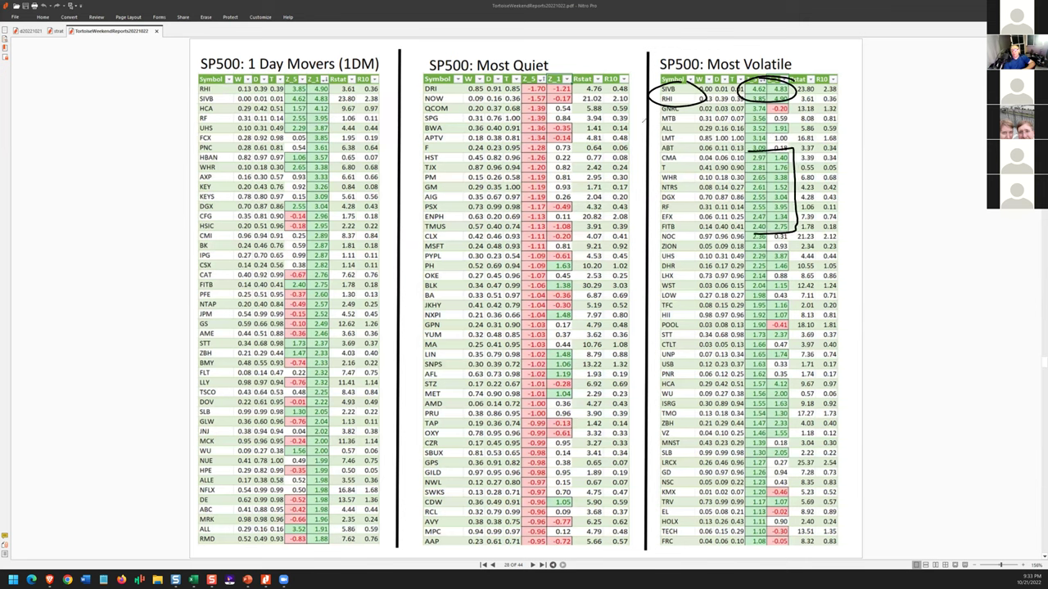
mouse_move(574, 248)
left_mouse_down()
mouse_move(545, 263)
mouse_move(590, 270)
left_mouse_up()
mouse_move(578, 306)
left_mouse_down()
mouse_move(565, 309)
mouse_move(578, 325)
mouse_move(550, 392)
mouse_move(573, 350)
left_mouse_up()
mouse_move(573, 483)
left_mouse_down()
mouse_move(583, 514)
mouse_move(556, 488)
left_mouse_up()
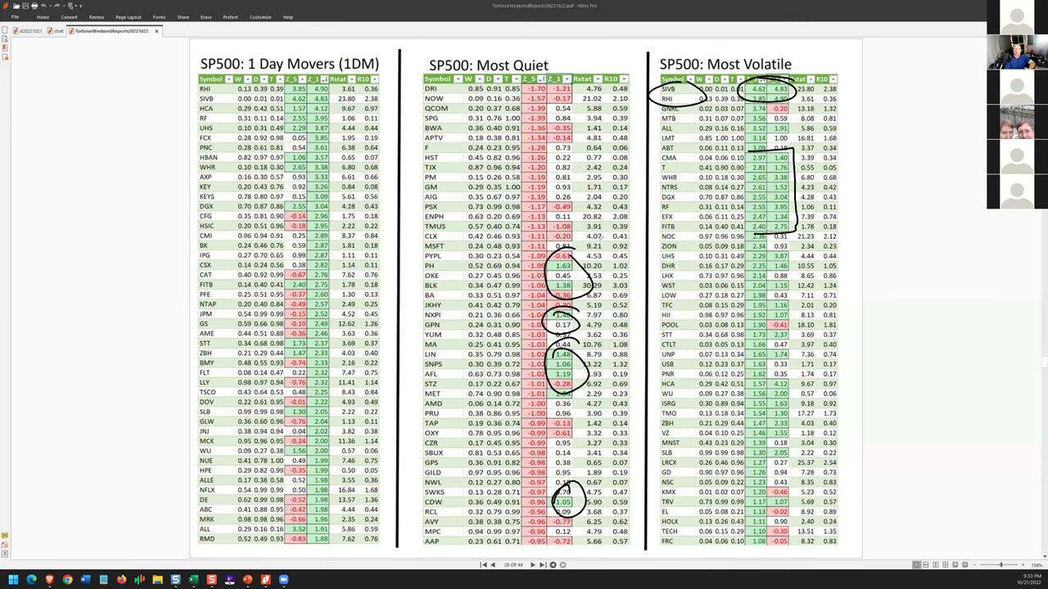
Step: Draw arrows from the Most Quiet and Most Volatile lists to 1 Day Movers, then mark that list's Z_1 header, symbols and Z_1 column
mouse_move(606, 242)
left_mouse_down()
mouse_move(540, 81)
mouse_move(395, 70)
mouse_move(428, 74)
left_mouse_up()
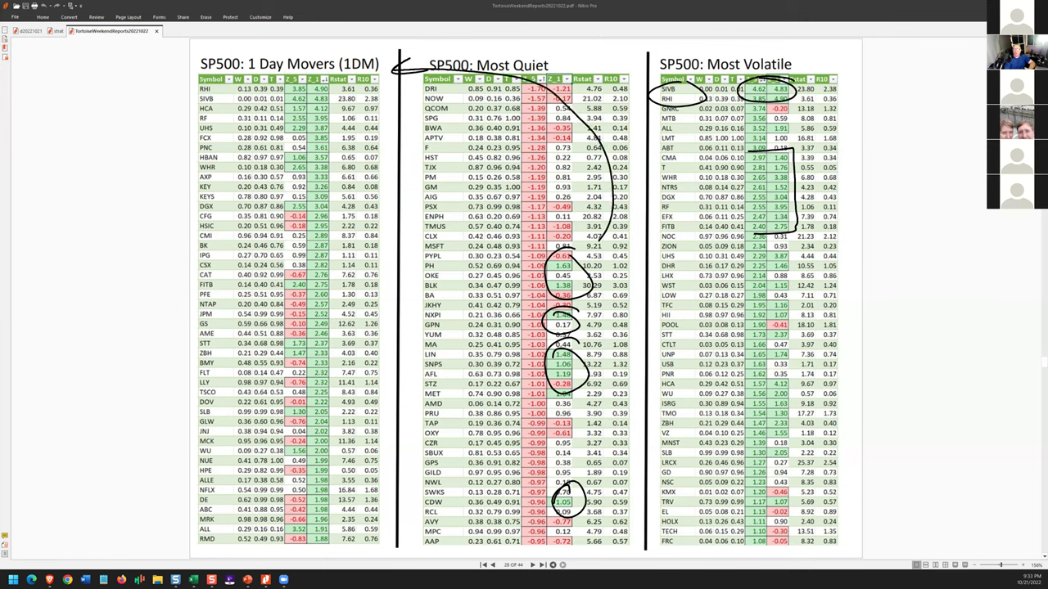
mouse_move(722, 62)
left_mouse_down()
mouse_move(704, 52)
mouse_move(460, 62)
mouse_move(404, 77)
left_mouse_up()
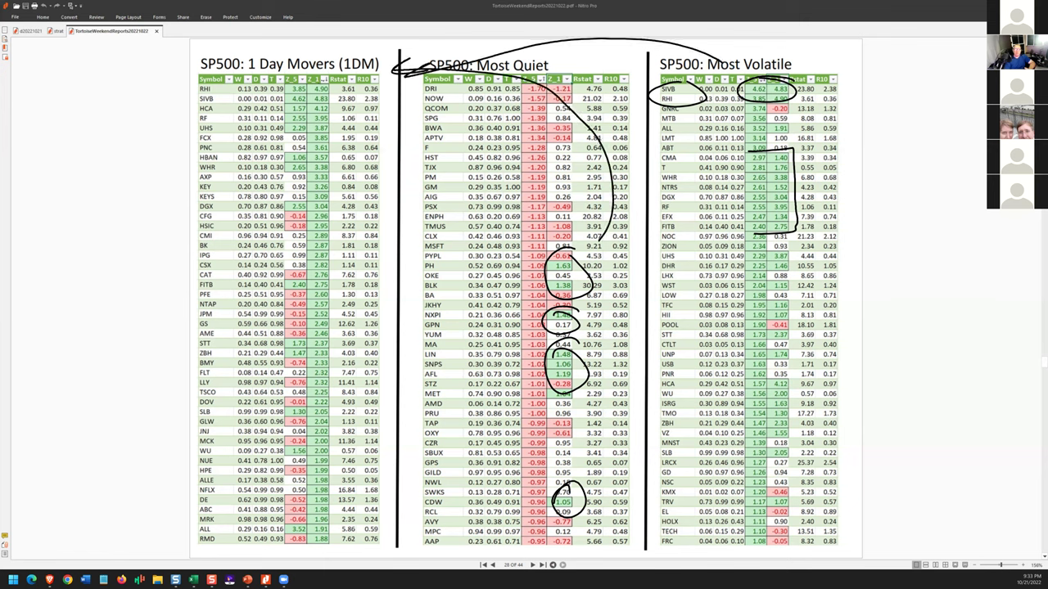
mouse_move(321, 69)
left_mouse_down()
mouse_move(306, 76)
mouse_move(335, 81)
mouse_move(309, 68)
left_mouse_up()
left_click_drag(183, 87, 185, 273)
left_click_drag(342, 91, 305, 96)
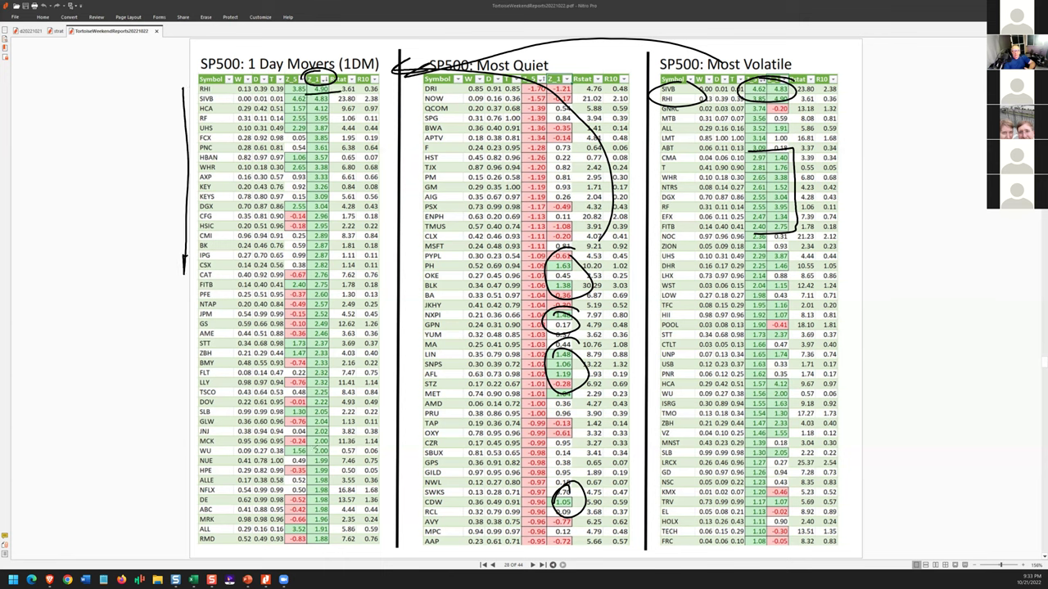
mouse_move(291, 451)
left_mouse_down()
mouse_move(339, 452)
mouse_move(198, 460)
left_mouse_up()
mouse_move(342, 115)
left_mouse_down()
mouse_move(367, 382)
mouse_move(332, 460)
left_mouse_up()
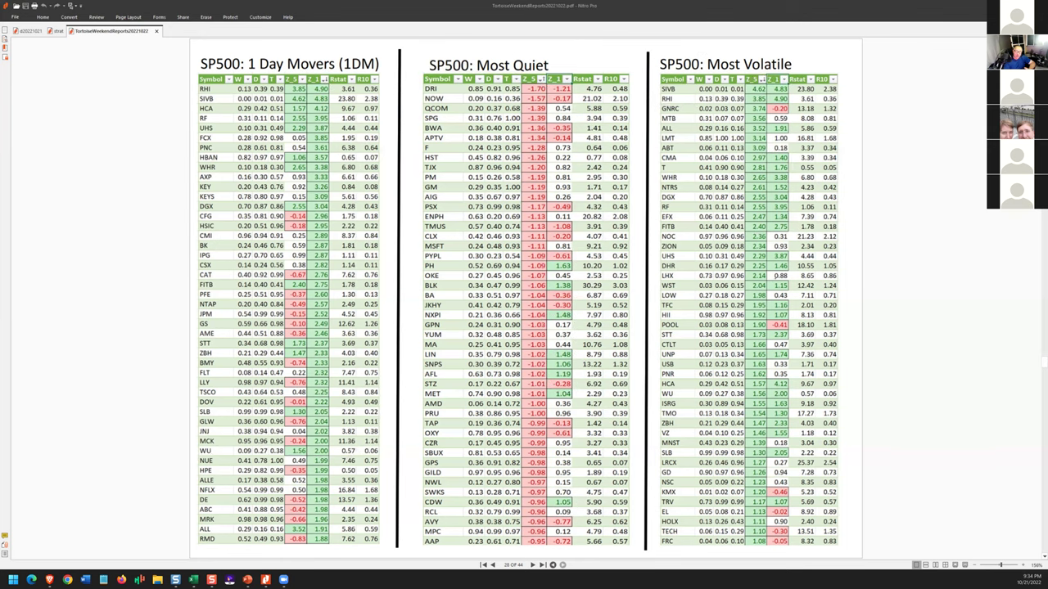
Step: Advance to the MACD seasons page, ring the spring and summer readings in both tables, circle the summer symbols, and clear the annotations
key("Page_Down")
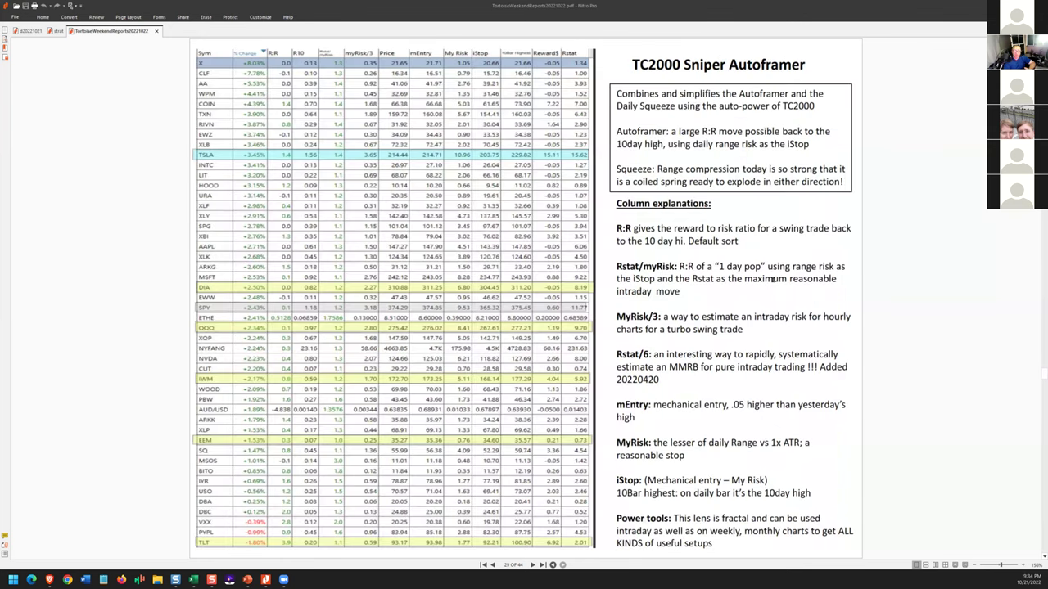
key("Page_Down")
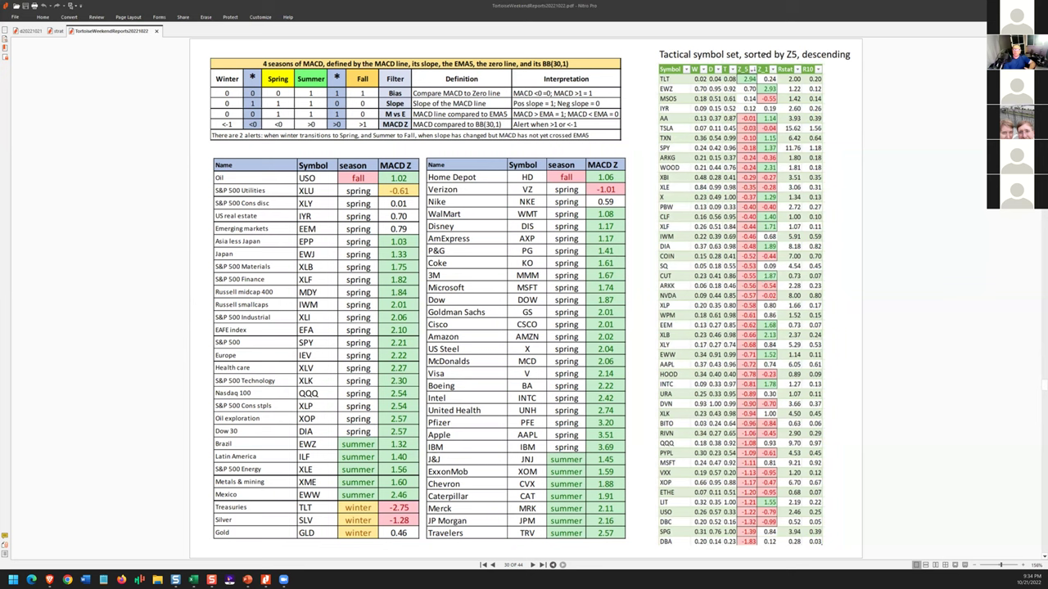
mouse_move(424, 199)
left_mouse_down()
mouse_move(360, 203)
mouse_move(329, 328)
mouse_move(323, 429)
mouse_move(337, 497)
mouse_move(409, 501)
mouse_move(426, 346)
mouse_move(419, 221)
mouse_move(398, 204)
left_mouse_up()
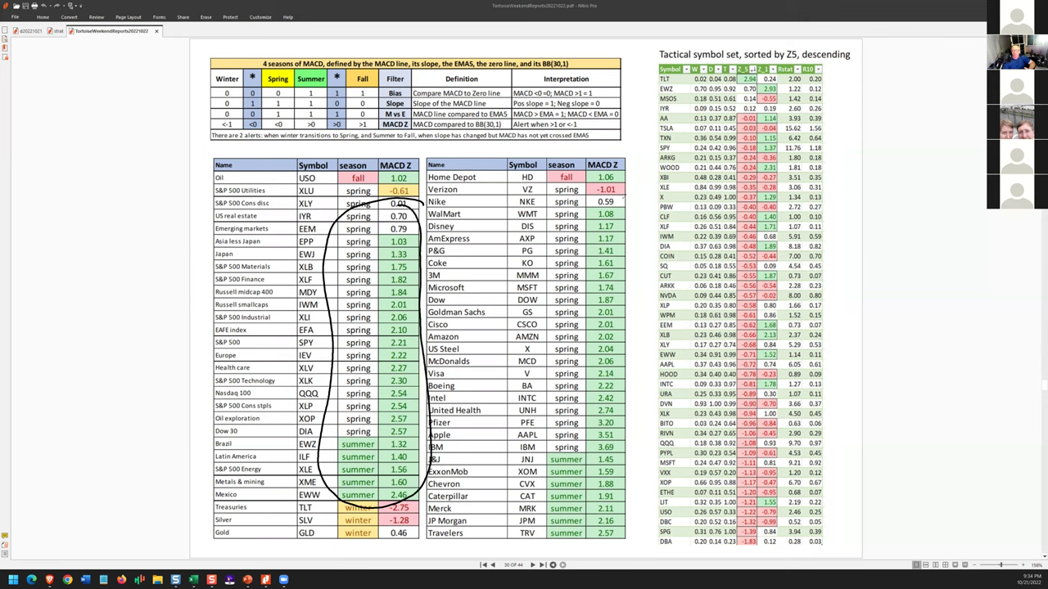
mouse_move(625, 195)
left_mouse_down()
mouse_move(585, 193)
mouse_move(501, 287)
mouse_move(528, 464)
mouse_move(601, 528)
mouse_move(586, 344)
left_mouse_up()
mouse_move(331, 443)
left_mouse_down()
mouse_move(316, 433)
mouse_move(352, 491)
mouse_move(335, 436)
left_mouse_up()
mouse_move(540, 448)
left_mouse_down()
mouse_move(496, 524)
mouse_move(524, 426)
left_mouse_up()
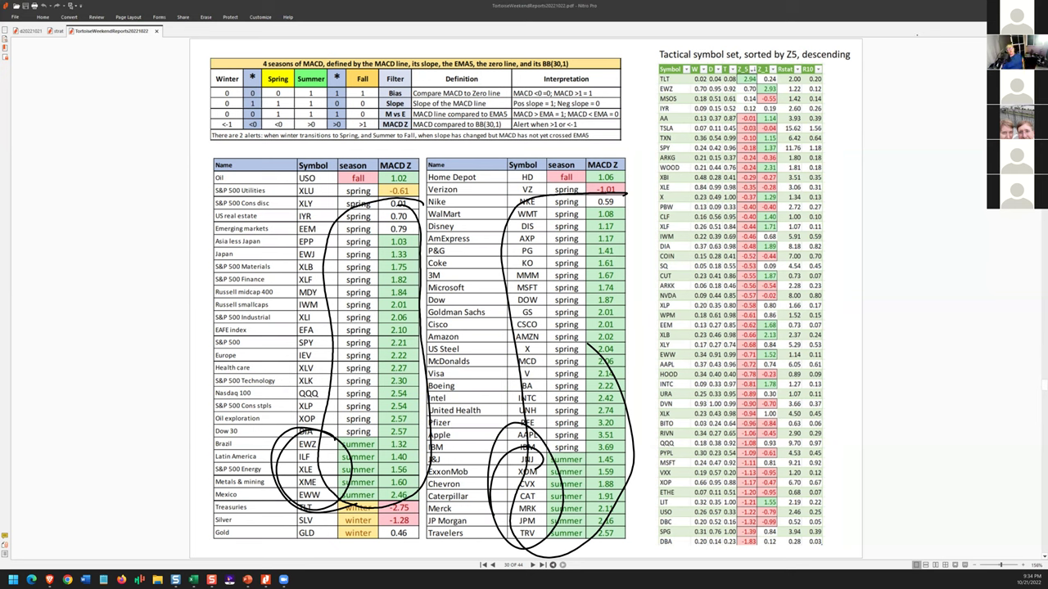
key("Escape")
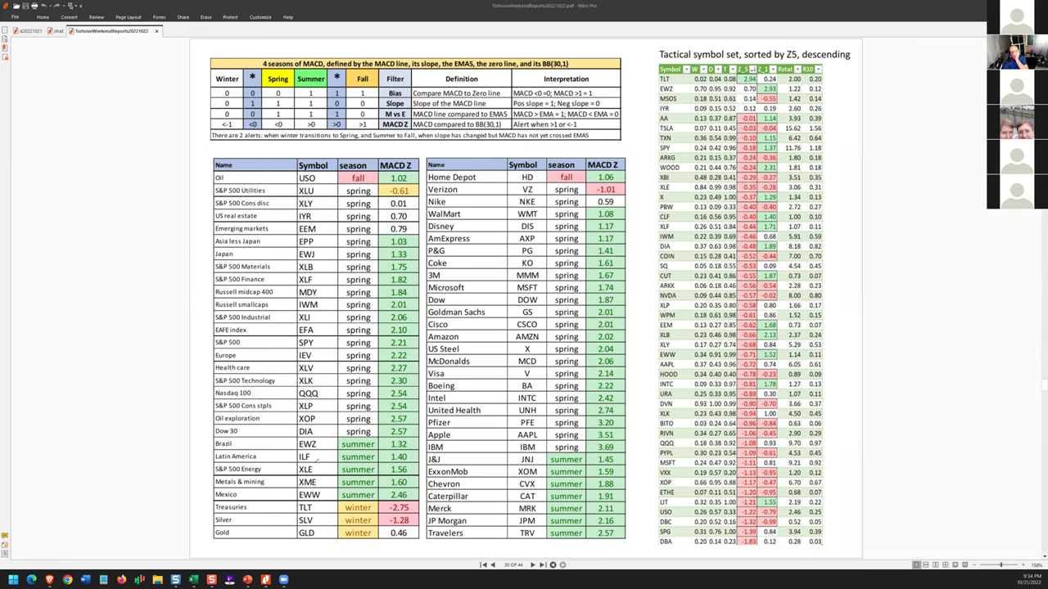
Step: Box and tick the summer symbols EWZ to EWW and JNJ to TRV, ring the Dow summer group, and clear the annotations
mouse_move(325, 434)
left_mouse_down()
mouse_move(302, 430)
mouse_move(286, 468)
mouse_move(290, 498)
mouse_move(426, 490)
mouse_move(416, 433)
mouse_move(310, 434)
mouse_move(332, 443)
mouse_move(337, 492)
left_mouse_up()
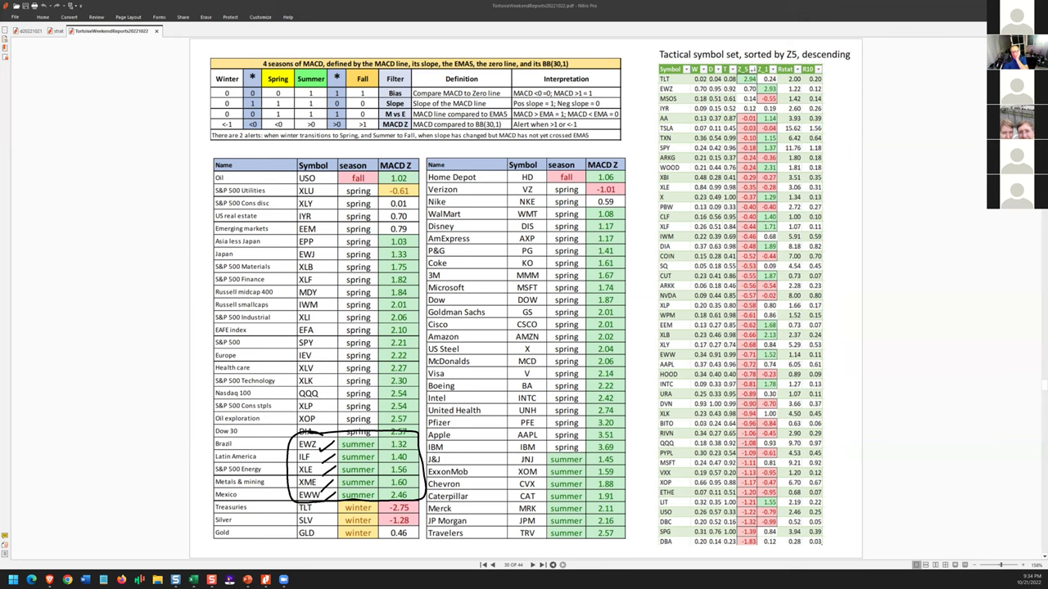
mouse_move(512, 455)
left_mouse_down()
mouse_move(625, 449)
mouse_move(630, 515)
mouse_move(530, 542)
mouse_move(509, 524)
mouse_move(508, 446)
mouse_move(548, 454)
left_mouse_up()
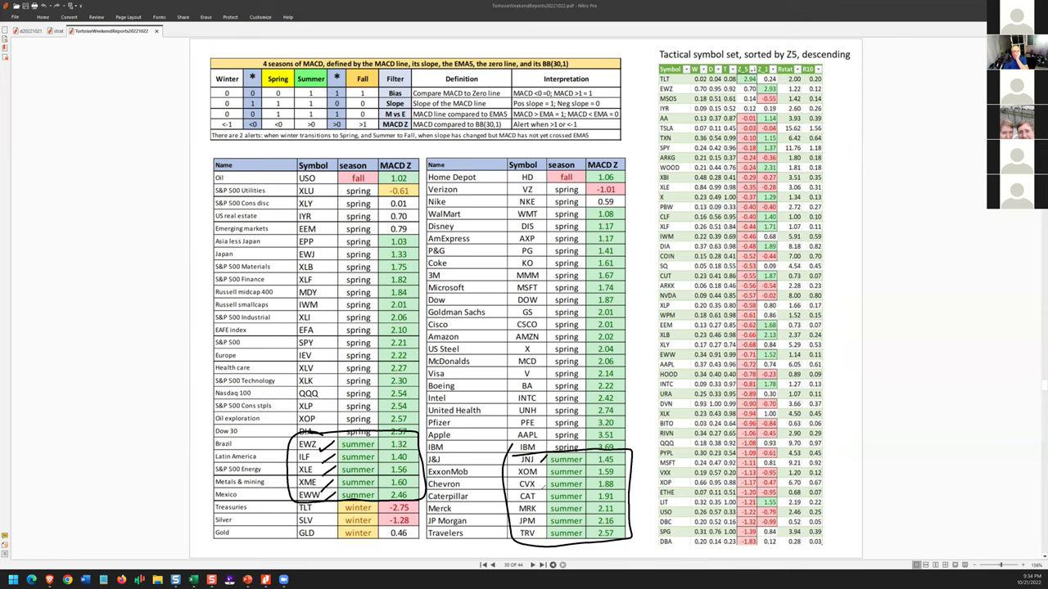
left_click_drag(537, 513, 548, 506)
left_click_drag(537, 501, 549, 494)
left_click_drag(534, 538, 545, 530)
mouse_move(638, 455)
left_mouse_down()
mouse_move(496, 468)
mouse_move(616, 492)
left_mouse_up()
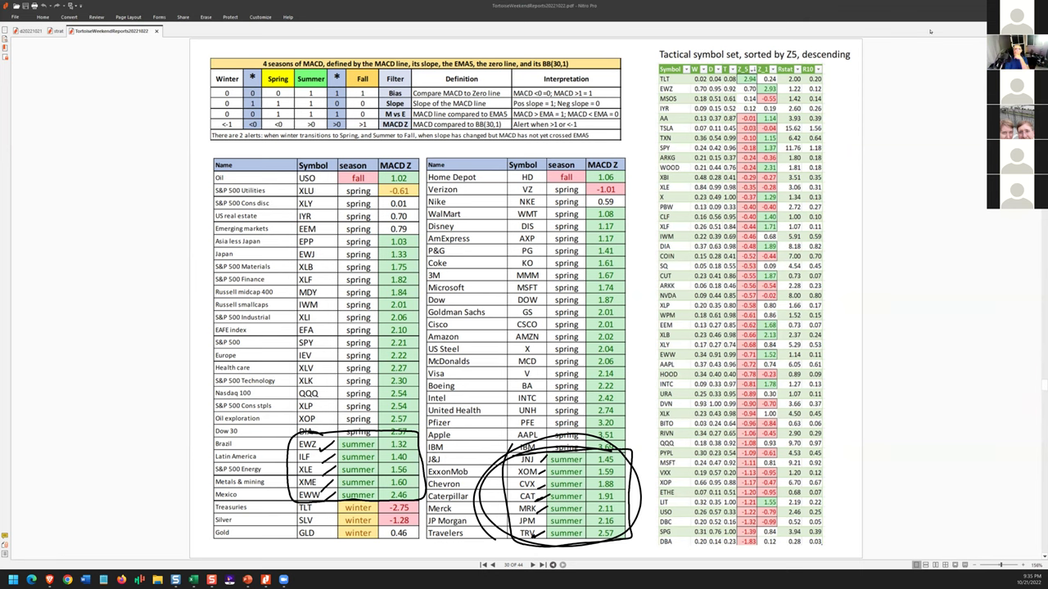
key("Escape")
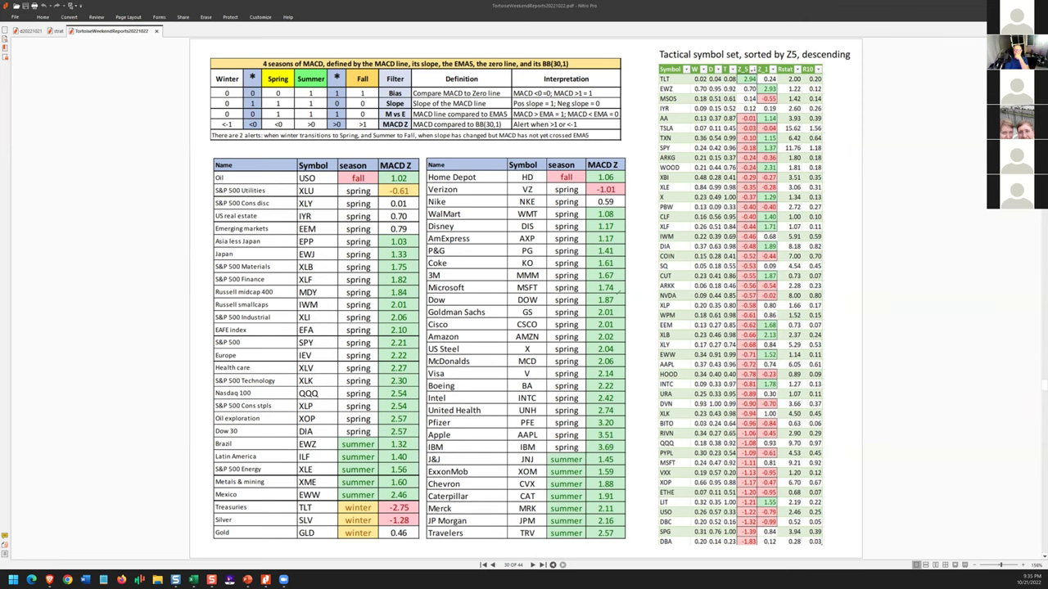
Step: Advance to the NDX Summary, divide the stock table before -10, draw an arrow to -270, and ring MRK, DVN, XOM, JPM, JNJ, IBM and MCD
scroll(617, 293, "down", 1)
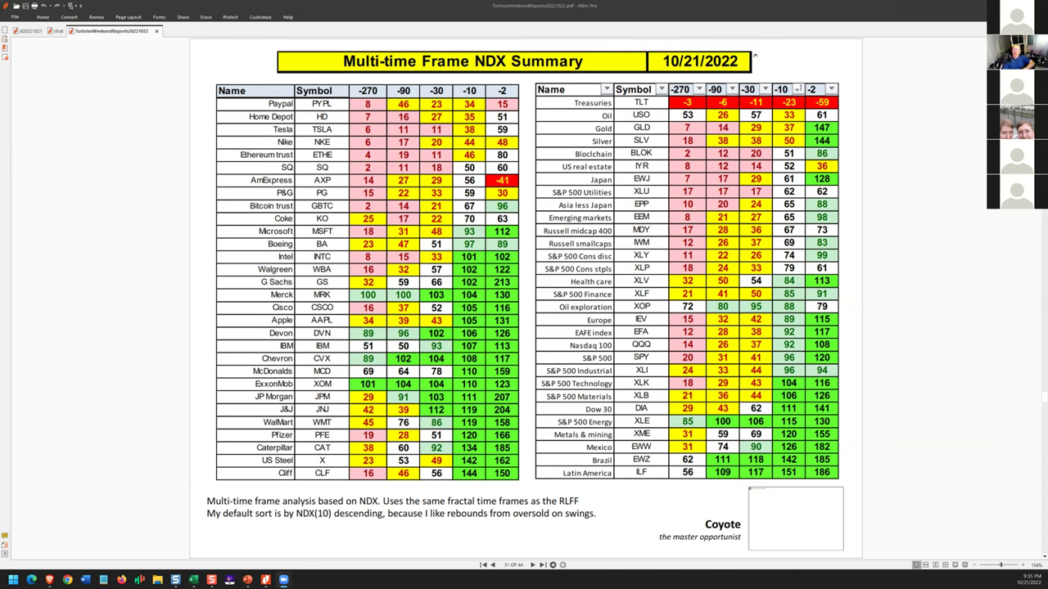
left_click_drag(450, 79, 461, 513)
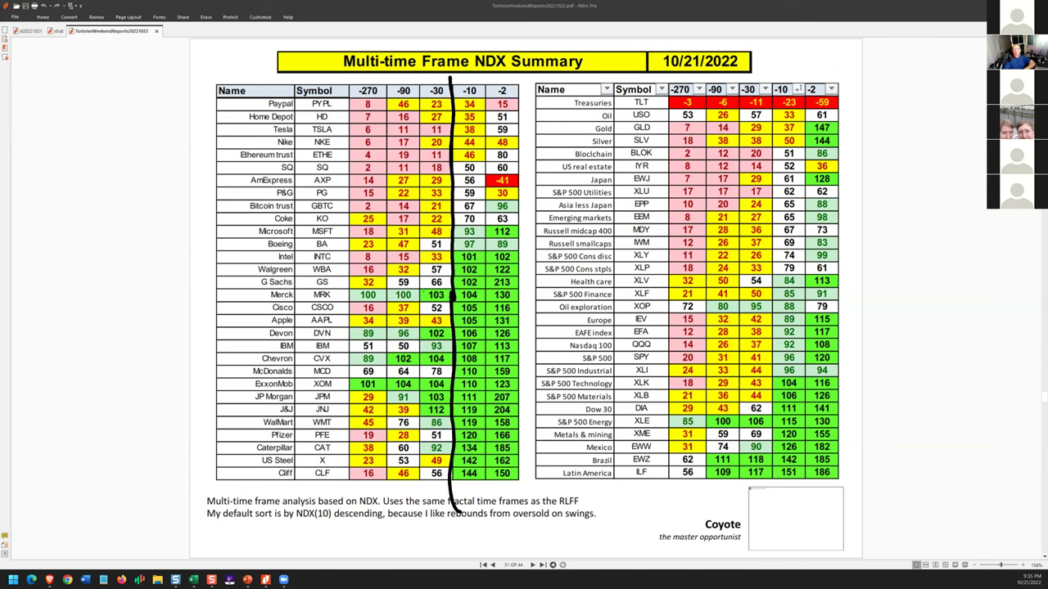
mouse_move(451, 288)
left_mouse_down()
mouse_move(270, 288)
mouse_move(278, 306)
mouse_move(451, 306)
left_mouse_up()
mouse_move(321, 325)
left_mouse_down()
mouse_move(262, 333)
mouse_move(452, 339)
mouse_move(416, 325)
mouse_move(287, 331)
left_mouse_up()
mouse_move(355, 377)
left_mouse_down()
mouse_move(263, 376)
mouse_move(262, 389)
mouse_move(444, 394)
mouse_move(427, 378)
mouse_move(354, 375)
mouse_move(304, 414)
mouse_move(328, 421)
mouse_move(445, 417)
mouse_move(448, 393)
left_mouse_up()
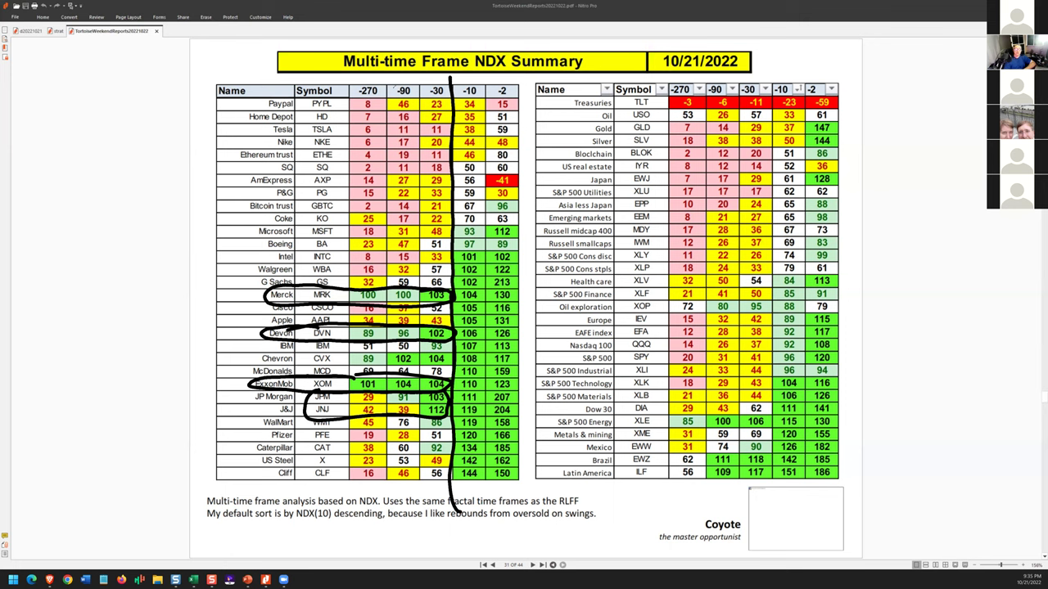
left_click_drag(450, 79, 358, 93)
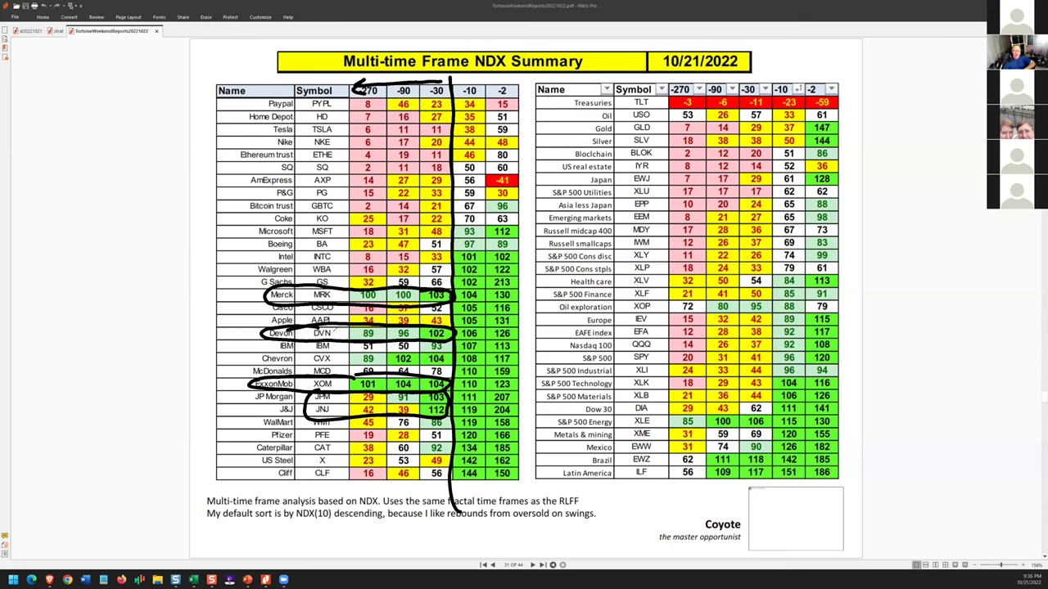
mouse_move(336, 332)
left_mouse_down()
mouse_move(311, 351)
mouse_move(357, 335)
mouse_move(327, 372)
mouse_move(338, 381)
mouse_move(453, 357)
mouse_move(370, 385)
left_mouse_up()
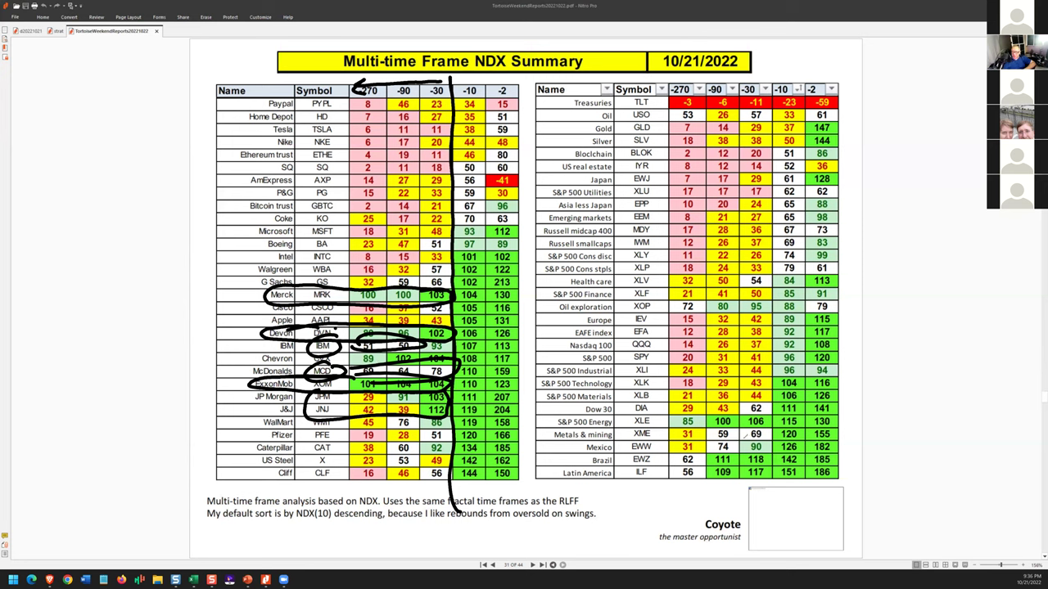
Step: Mark the lower rows of the ETF table with a line before -10, ring XLE, EWZ and ILF, and circle their multi-time frame readings
left_click_drag(774, 373, 773, 487)
mouse_move(654, 416)
left_mouse_down()
mouse_move(656, 427)
mouse_move(769, 419)
mouse_move(658, 425)
mouse_move(625, 456)
mouse_move(676, 478)
mouse_move(756, 486)
mouse_move(772, 476)
mouse_move(658, 458)
mouse_move(787, 443)
left_mouse_up()
mouse_move(704, 434)
left_mouse_down()
mouse_move(773, 439)
mouse_move(751, 423)
left_mouse_up()
mouse_move(834, 371)
left_mouse_down()
mouse_move(694, 460)
mouse_move(773, 495)
left_mouse_up()
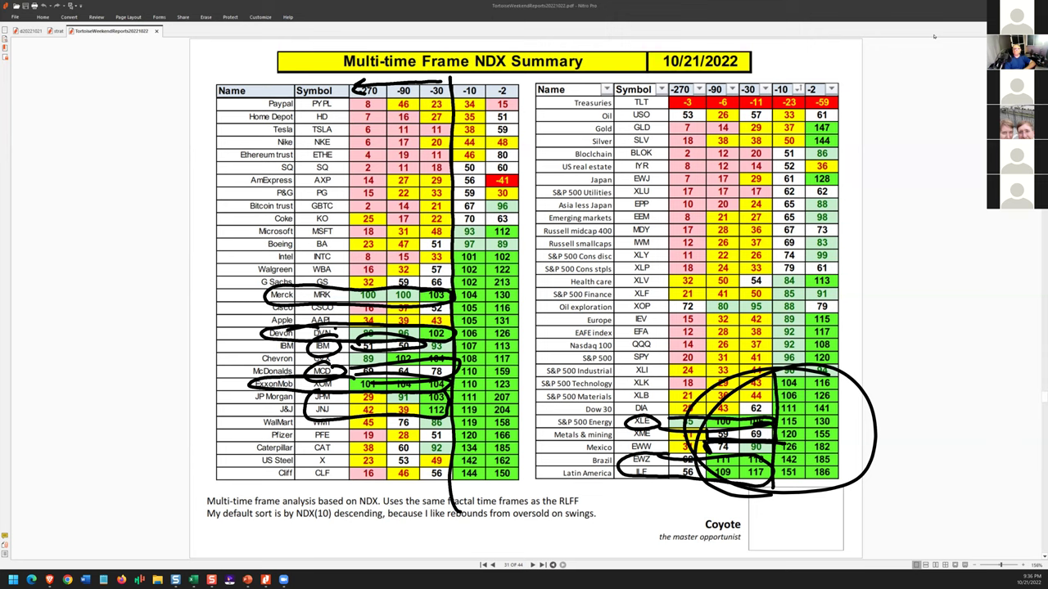
Step: Advance to the Market mosaic (1-4) page and trace SPY's recent swings, support level and upward arrow on Chart 1 in black
key("Page_Down")
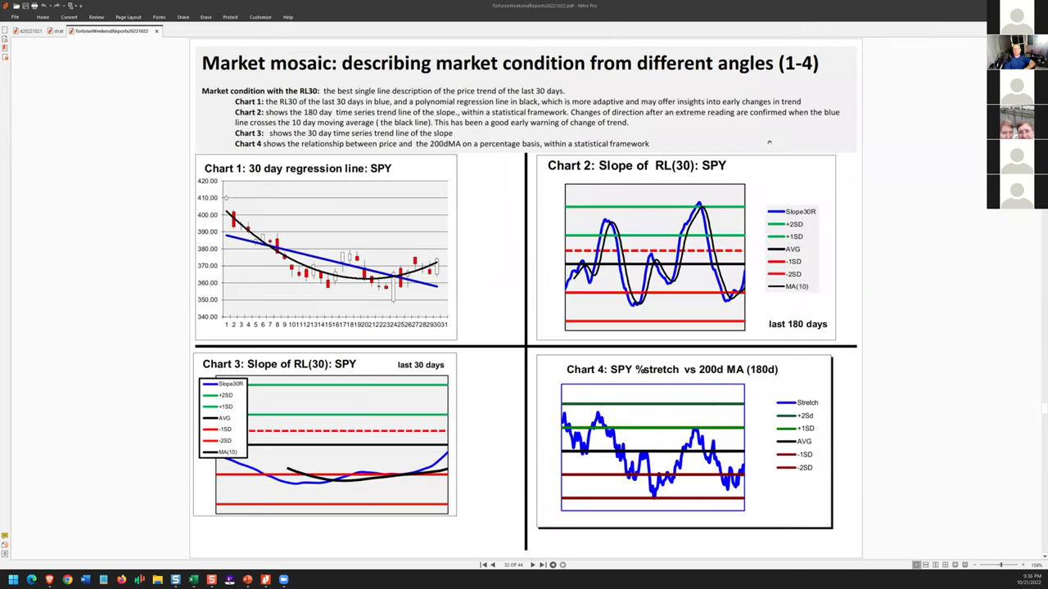
key("Page_Down")
key("Page_Up")
mouse_move(319, 295)
left_mouse_down()
mouse_move(355, 252)
mouse_move(321, 293)
left_mouse_up()
mouse_move(354, 262)
left_mouse_down()
mouse_move(388, 290)
mouse_move(360, 274)
mouse_move(414, 255)
mouse_move(388, 298)
mouse_move(425, 269)
mouse_move(432, 280)
mouse_move(408, 302)
mouse_move(439, 302)
mouse_move(452, 294)
mouse_move(443, 272)
mouse_move(453, 227)
left_mouse_up()
left_click(443, 293)
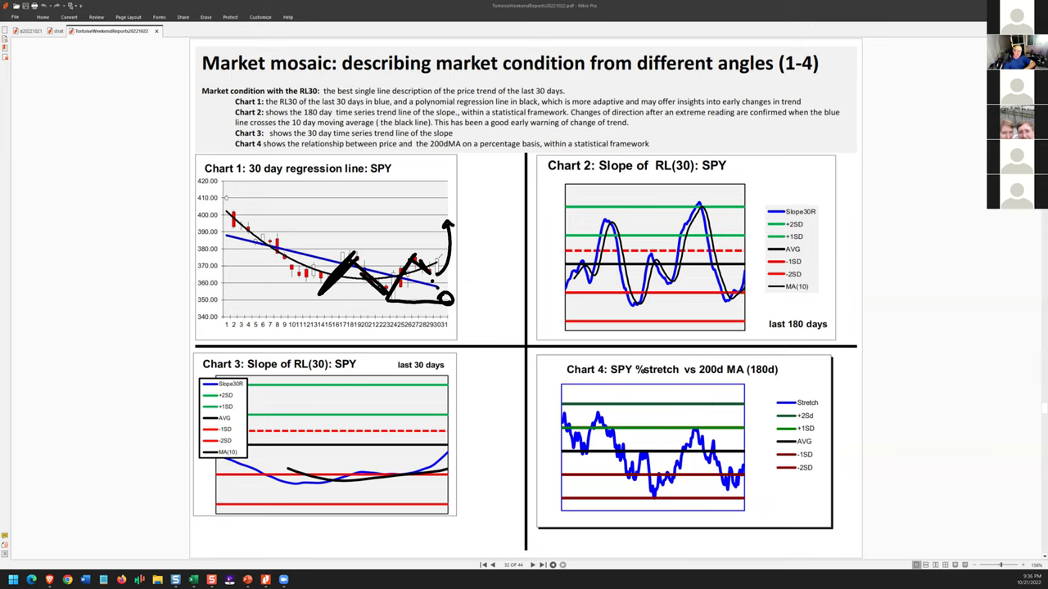
Step: Underline the SPY lows on Charts 1 and 4 in red and draw upward arrows at the latest readings on Charts 1, 2 and 4
left_click_drag(441, 255, 435, 258)
mouse_move(311, 302)
left_mouse_down()
mouse_move(414, 295)
mouse_move(449, 271)
mouse_move(426, 271)
mouse_move(468, 246)
mouse_move(460, 193)
mouse_move(494, 194)
left_mouse_up()
left_click_drag(725, 306, 762, 264)
mouse_move(717, 491)
left_mouse_down()
mouse_move(746, 483)
mouse_move(649, 502)
mouse_move(661, 504)
left_mouse_up()
left_click_drag(754, 468, 762, 408)
left_click_drag(755, 421, 767, 416)
Step: On Chart 3, mark the average and dashed red levels, ring the rising end of the slope line, and circle the chart title
mouse_move(461, 443)
left_mouse_down()
mouse_move(446, 492)
mouse_move(448, 446)
mouse_move(503, 439)
left_mouse_up()
left_click_drag(440, 431, 496, 428)
left_click_drag(434, 461, 447, 457)
mouse_move(246, 378)
left_mouse_down()
mouse_move(299, 335)
mouse_move(382, 370)
left_mouse_up()
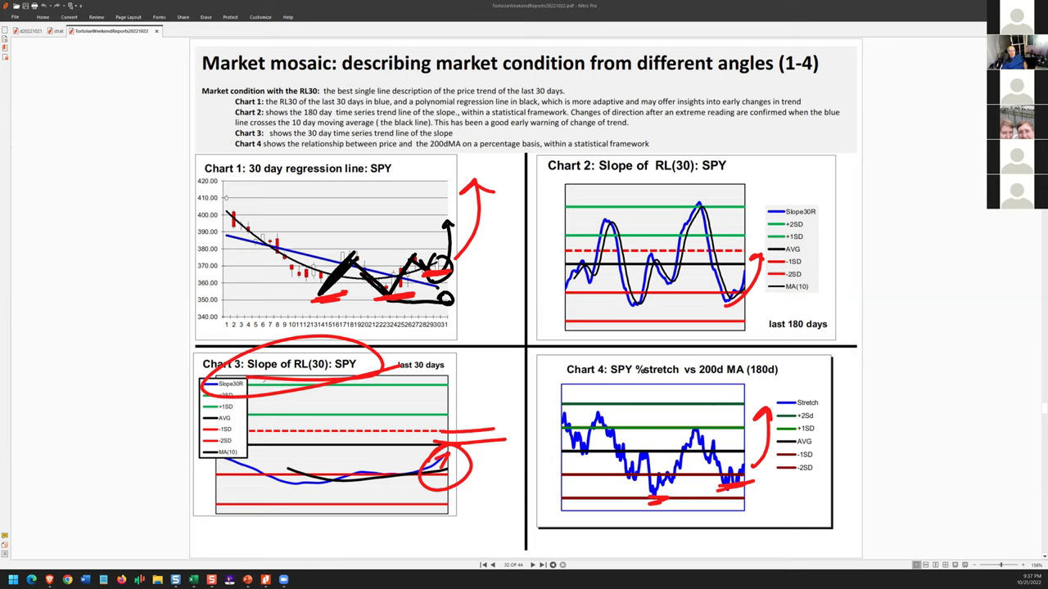
Step: Write -.5 in red in the blank margin beside the charts and circle it
left_click_drag(133, 324, 153, 326)
mouse_move(160, 317)
left_mouse_down()
mouse_move(172, 321)
mouse_move(164, 329)
left_mouse_up()
left_click_drag(164, 270, 192, 283)
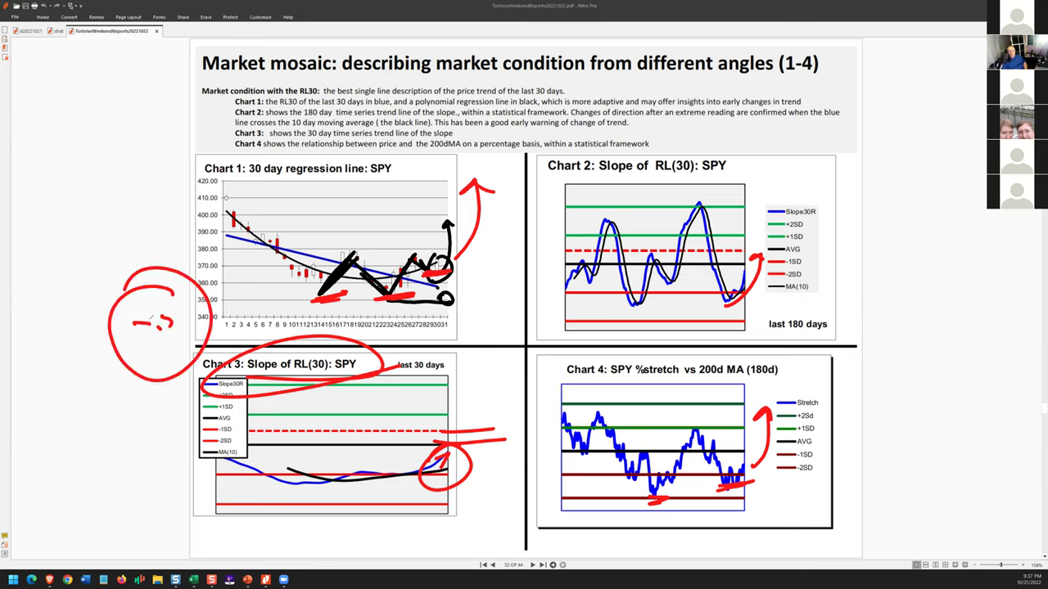
left_click_drag(122, 296, 127, 307)
left_click_drag(186, 293, 168, 316)
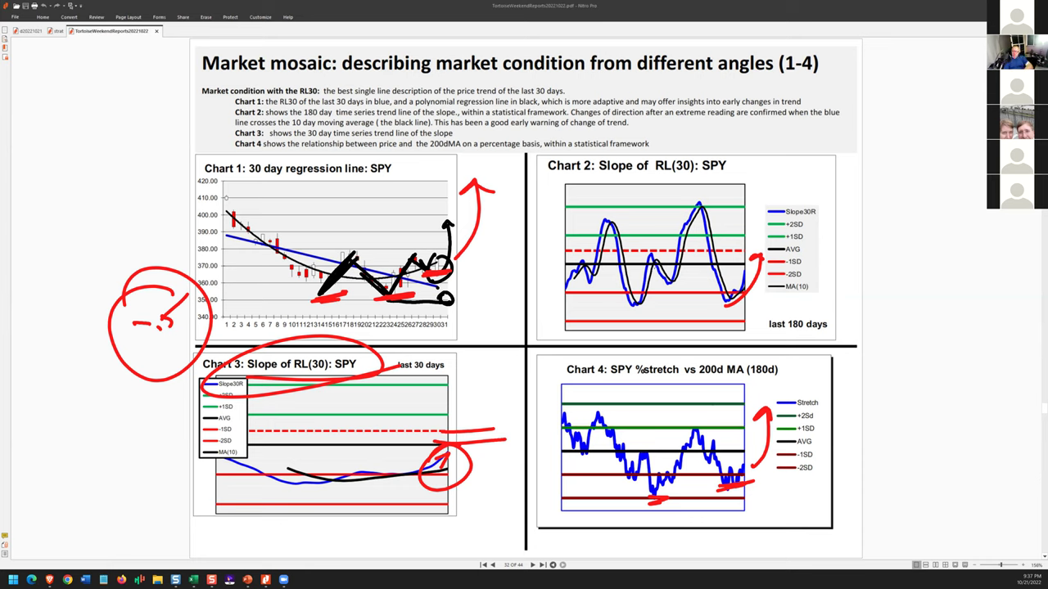
Step: Ring the two upturns from the lows on Chart 2, draw an arrow up to the later peak, and clear the annotations
mouse_move(654, 265)
left_mouse_down()
mouse_move(629, 299)
mouse_move(655, 263)
left_mouse_up()
mouse_move(749, 265)
left_mouse_down()
mouse_move(718, 307)
mouse_move(725, 266)
left_mouse_up()
mouse_move(646, 288)
left_mouse_down()
mouse_move(724, 185)
mouse_move(711, 216)
left_mouse_up()
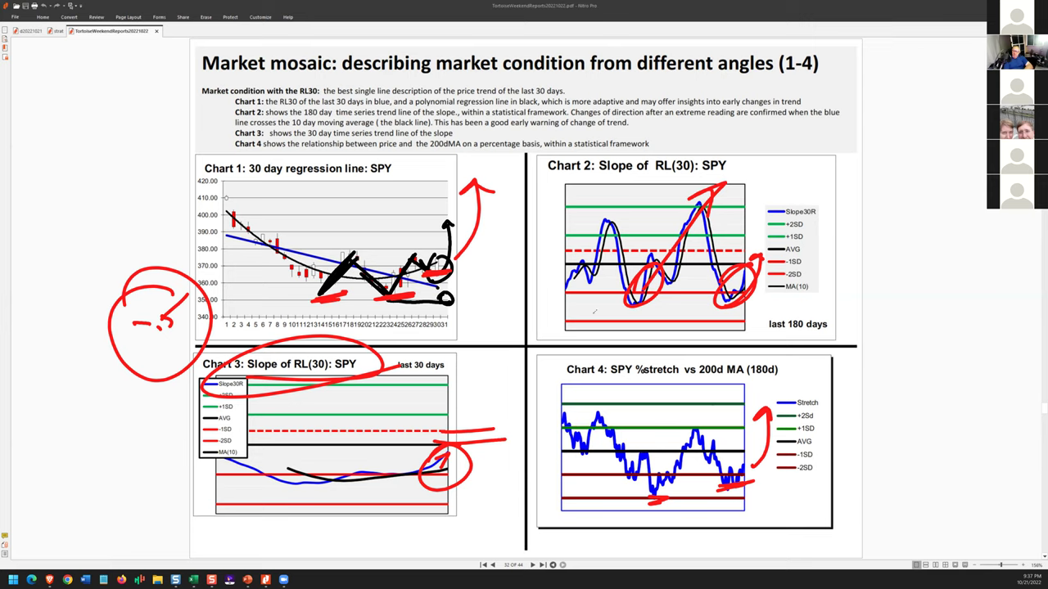
key("Escape")
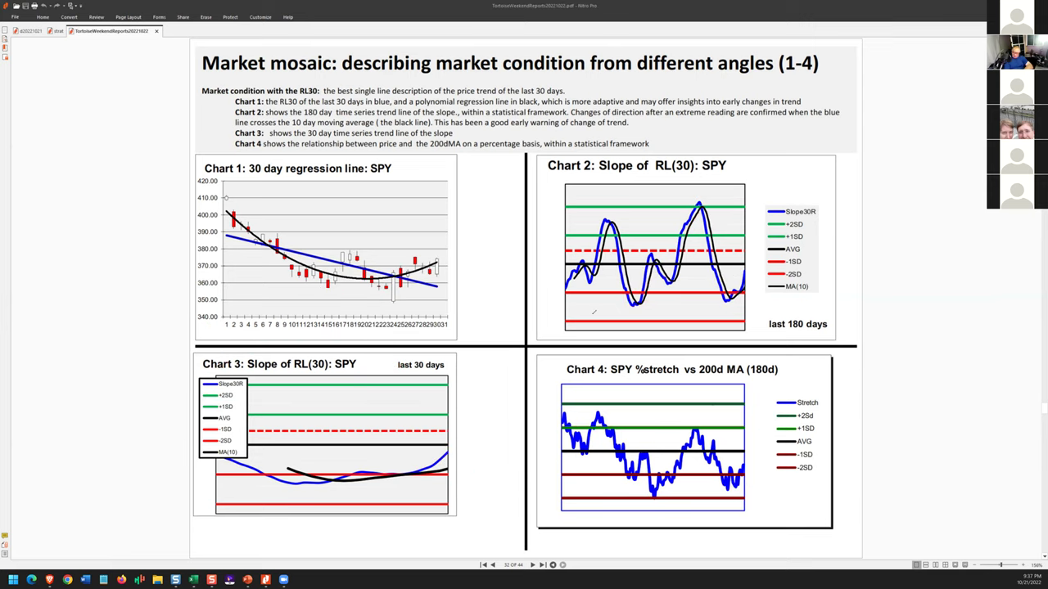